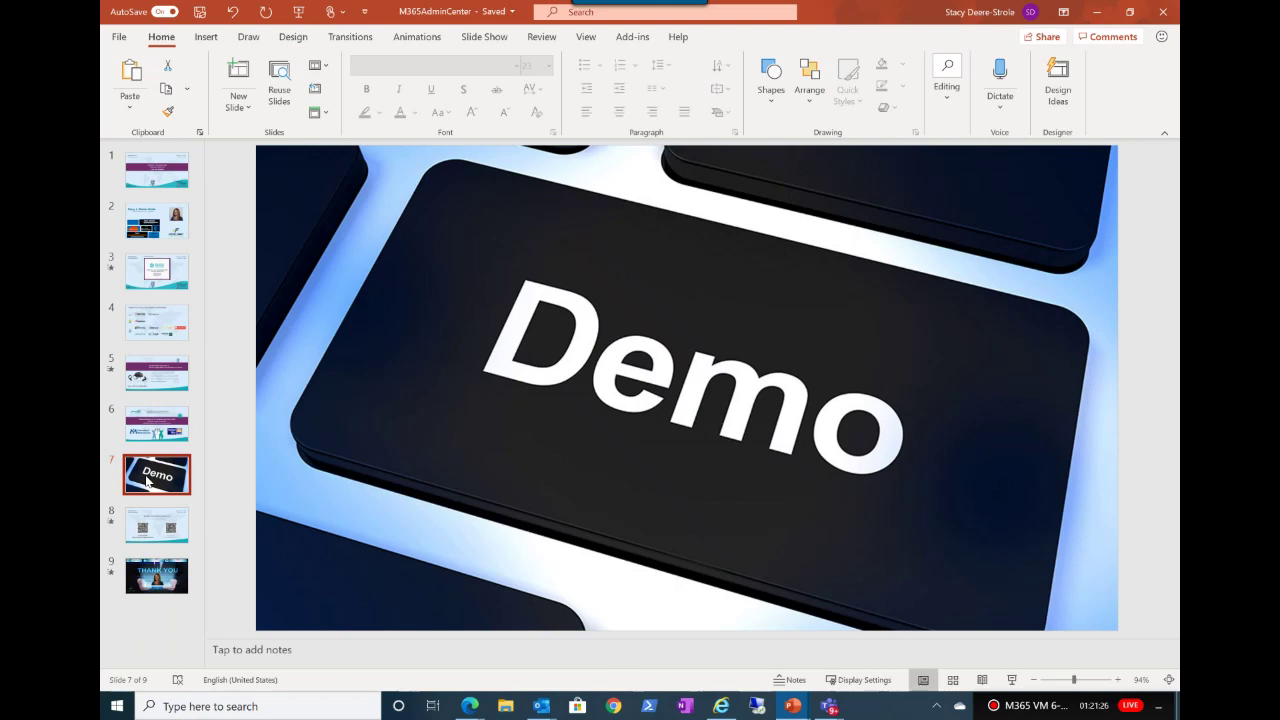
# Step: Go to slide 8, the Thank You slide, then minimize PowerPoint to reveal the desktop
pyautogui.click(148, 543)
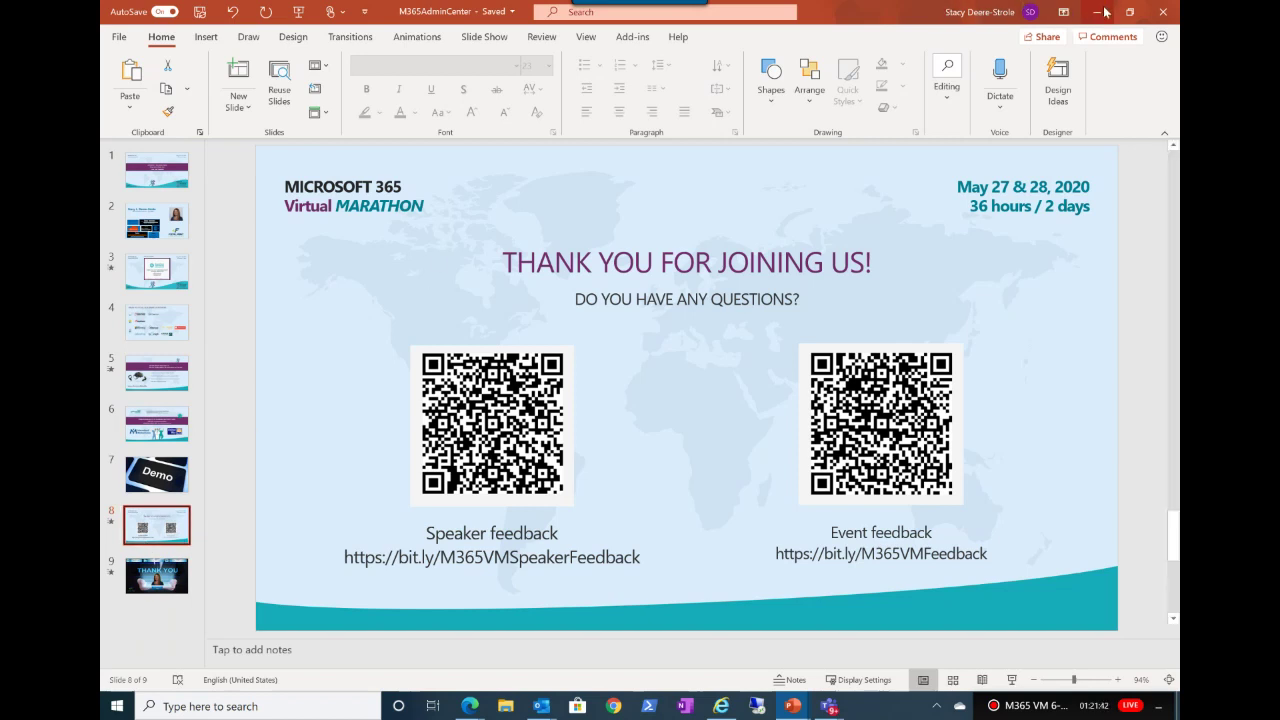
pyautogui.click(808, 706)
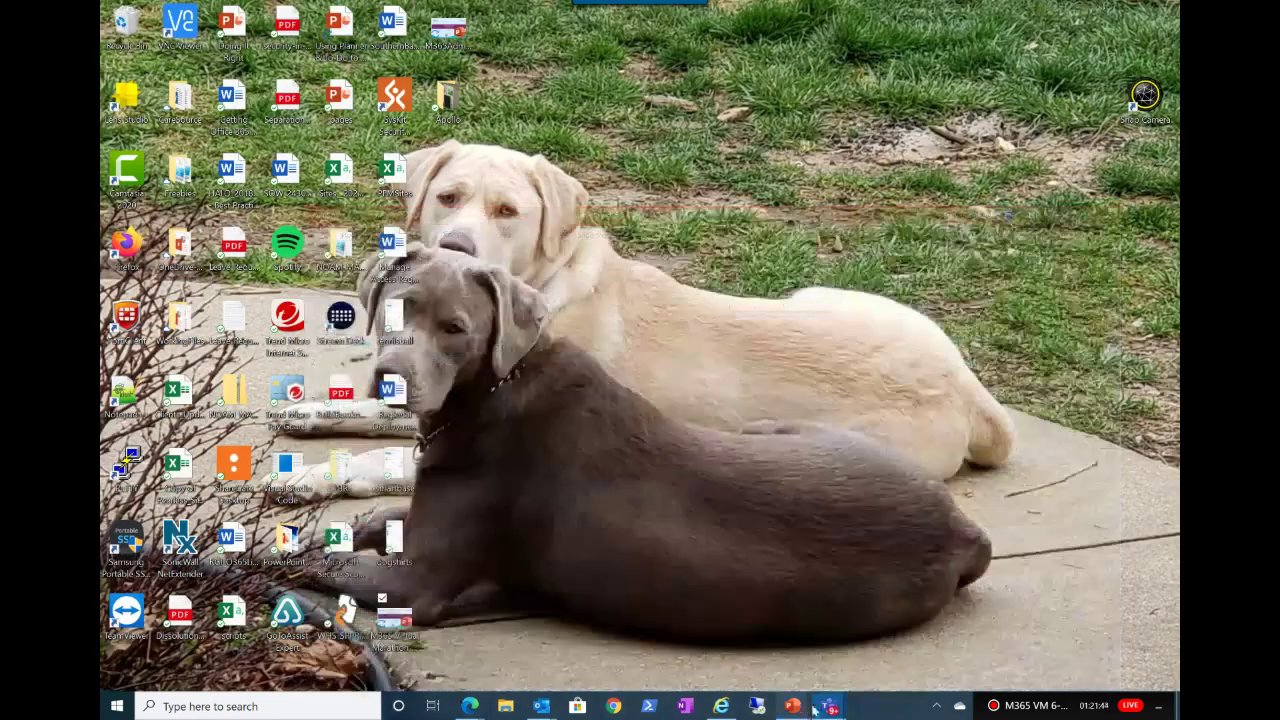
# Step: Restore the admin center browser window and switch it to Light mode
pyautogui.click(719, 707)
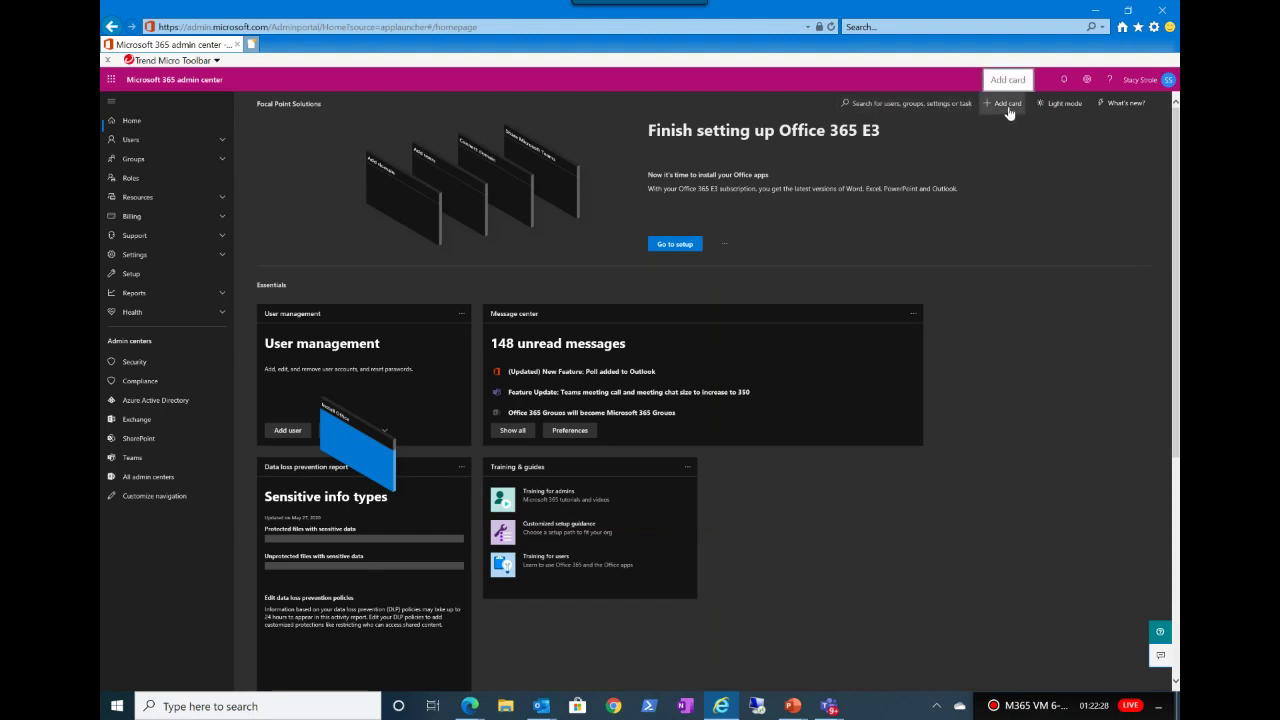
pyautogui.click(1066, 105)
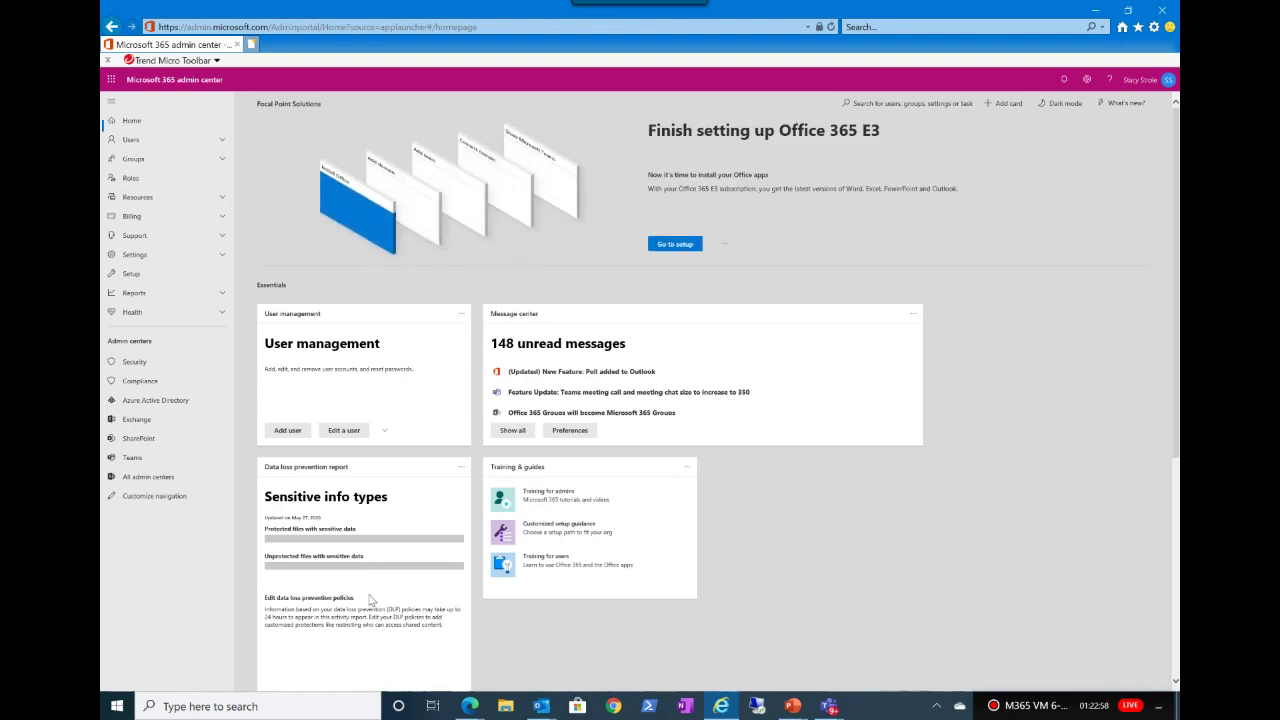
pyautogui.click(1002, 108)
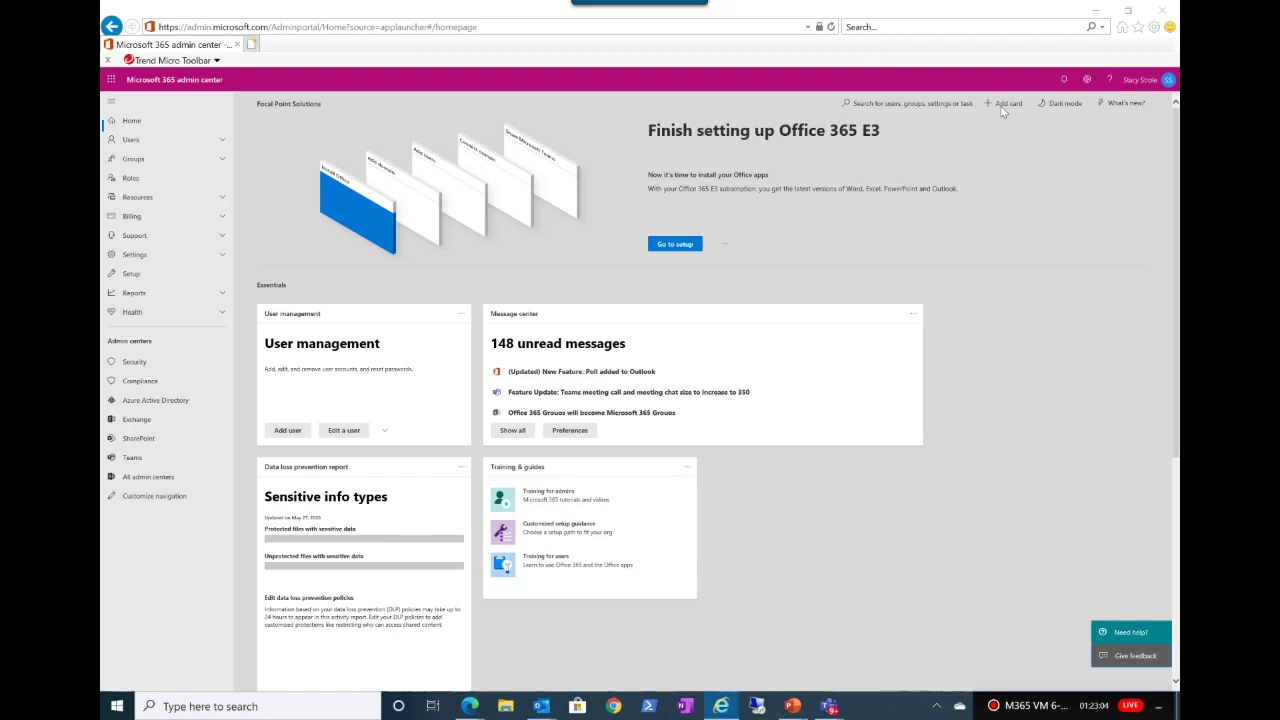
# Step: Place the Office 365 software and Teams cards on the dashboard, then close the Add cards panel
pyautogui.click(1001, 108)
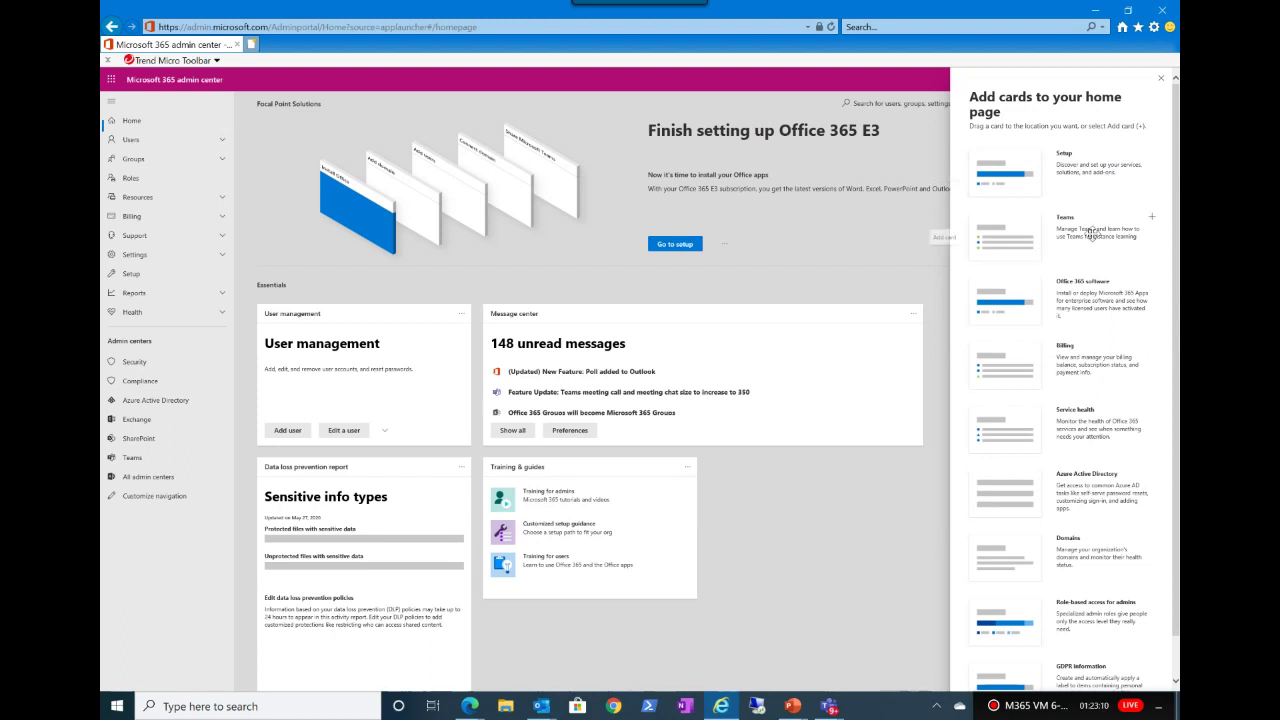
pyautogui.moveTo(1070, 294)
pyautogui.moveTo(1070, 294); pyautogui.dragTo(794, 501)
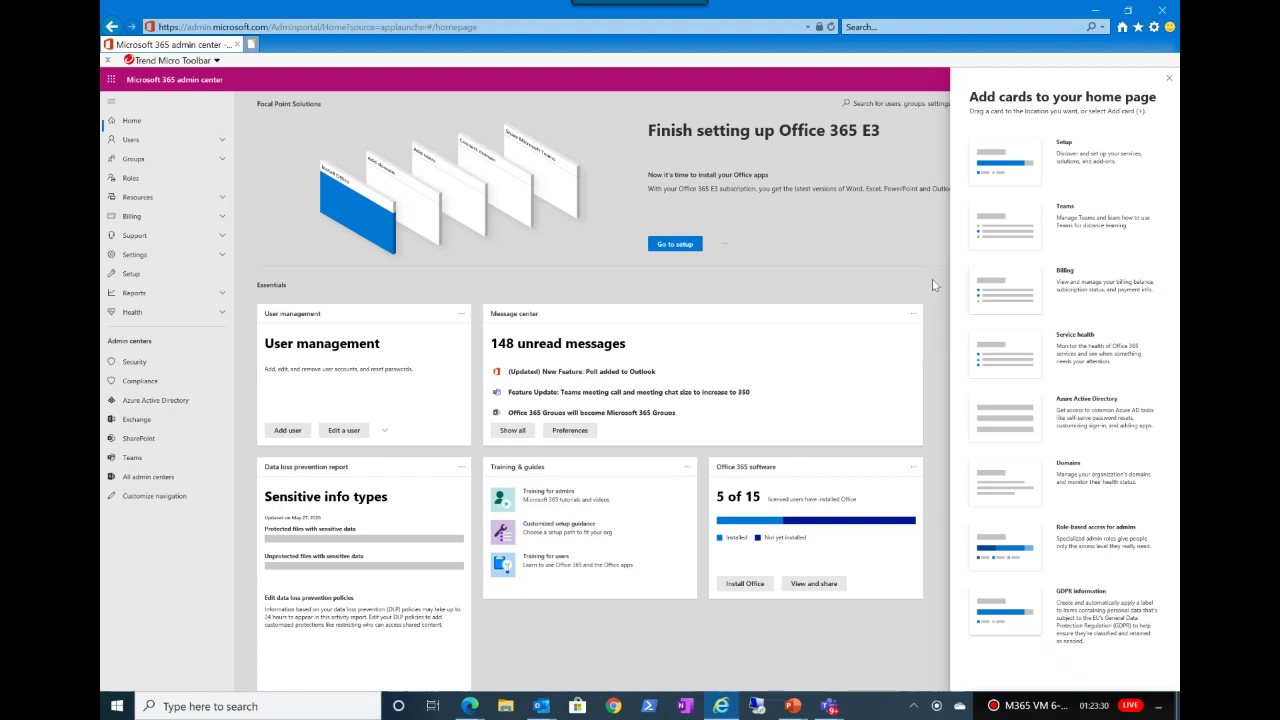
pyautogui.moveTo(1076, 222); pyautogui.dragTo(589, 641)
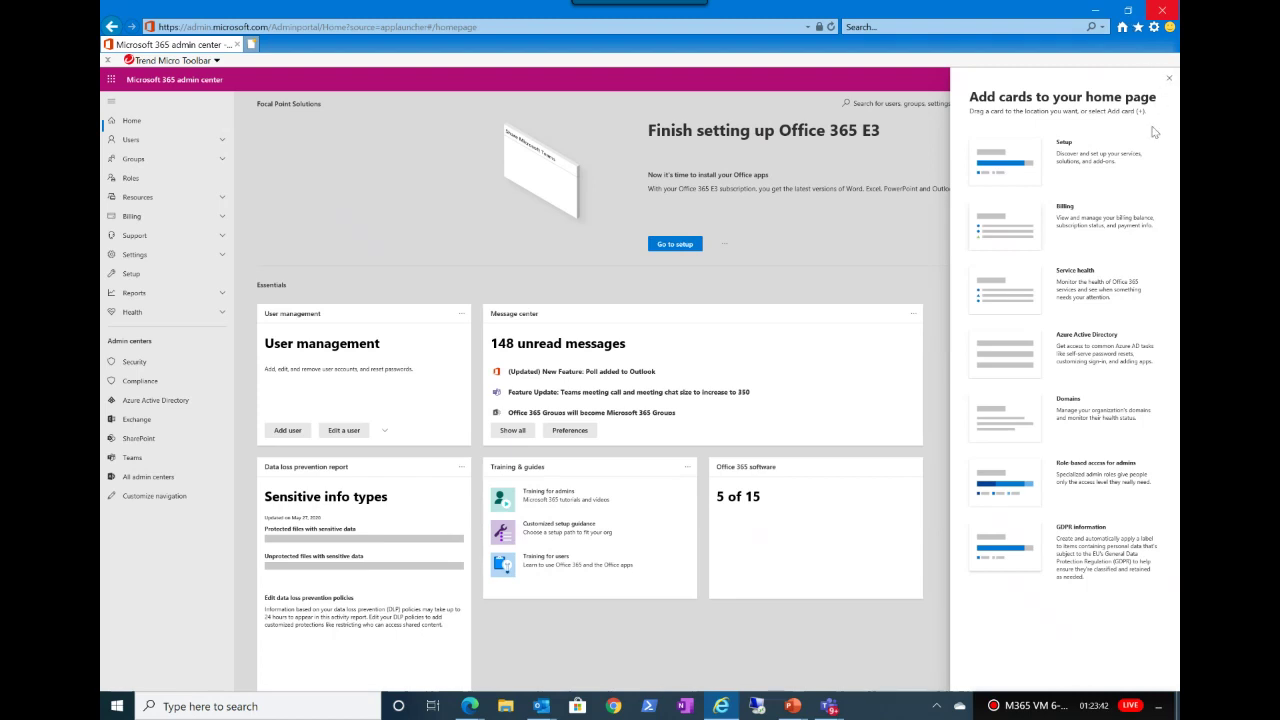
pyautogui.click(1168, 78)
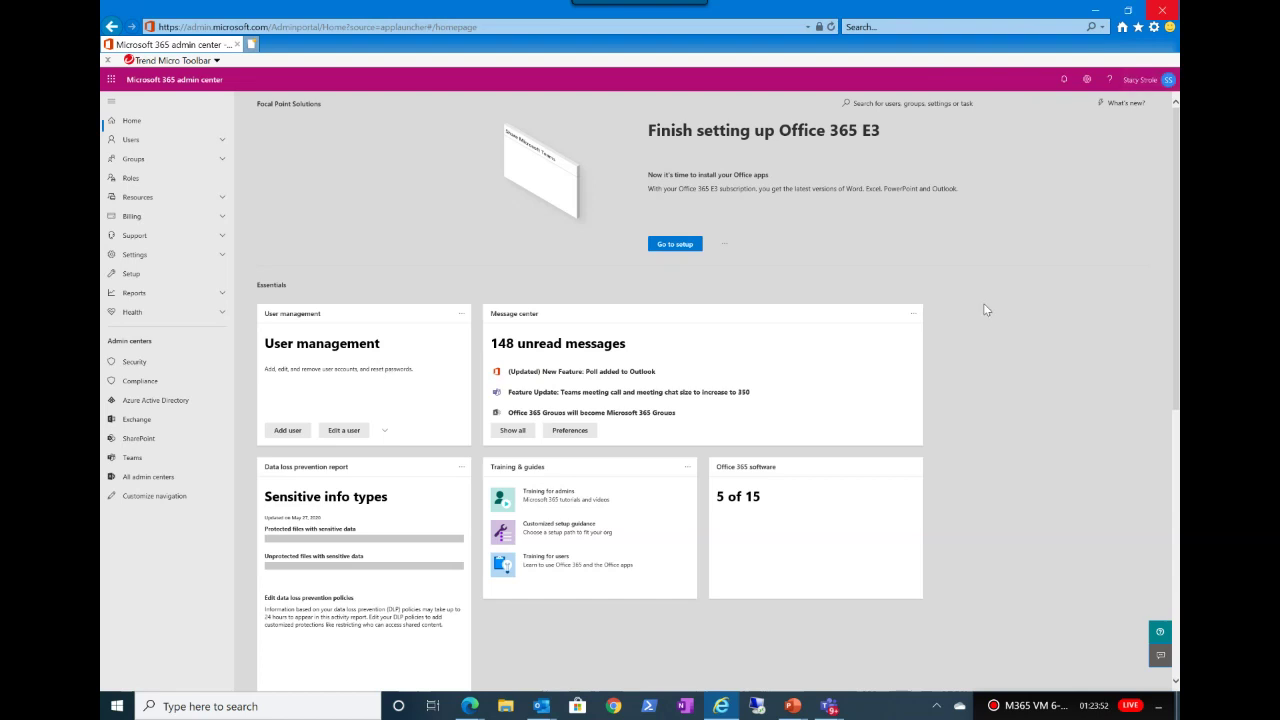
# Step: Reposition the Office 365 software card and recover the hung page so both new cards load
pyautogui.scroll(-1, 985, 305)
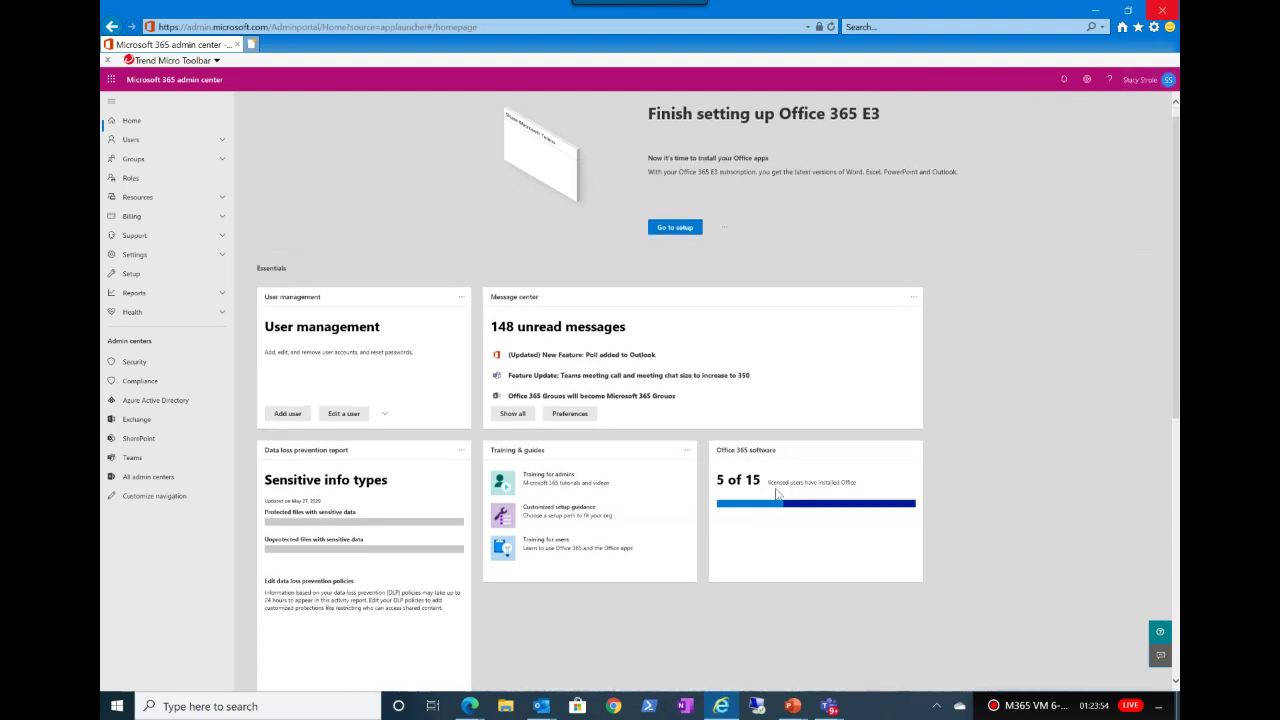
pyautogui.moveTo(839, 456); pyautogui.dragTo(834, 505)
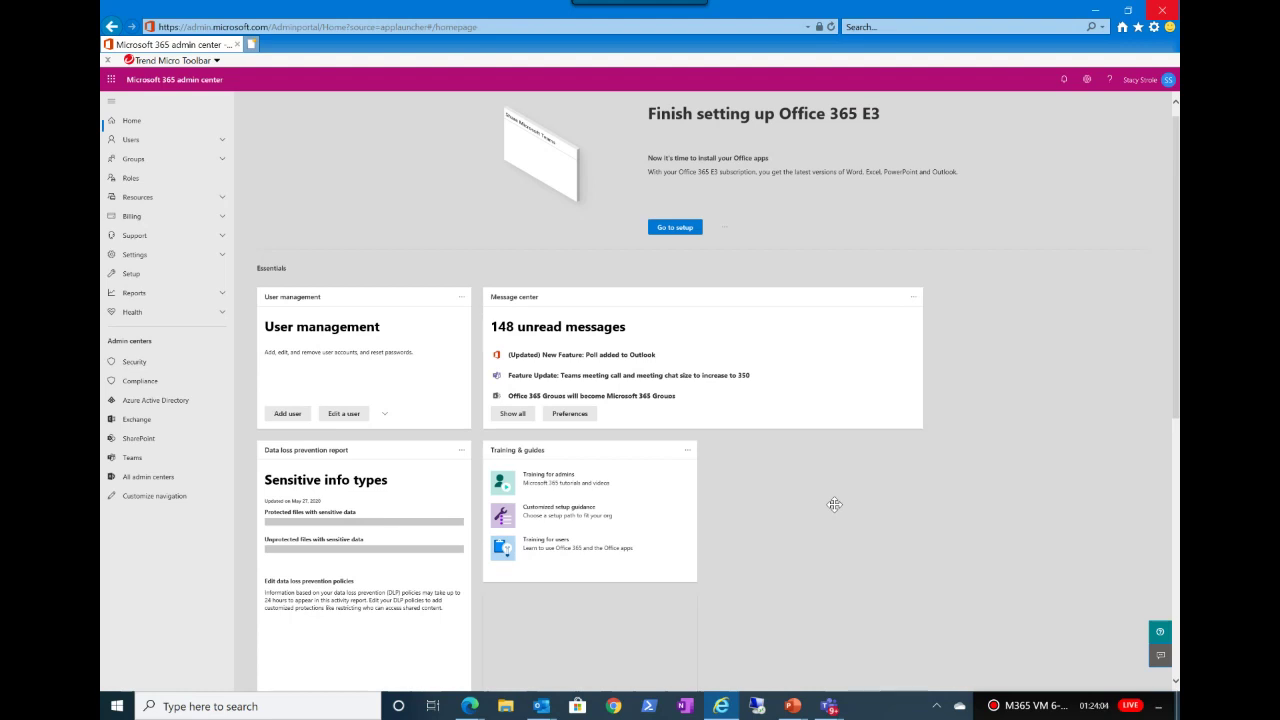
pyautogui.moveTo(834, 505); pyautogui.dragTo(831, 506)
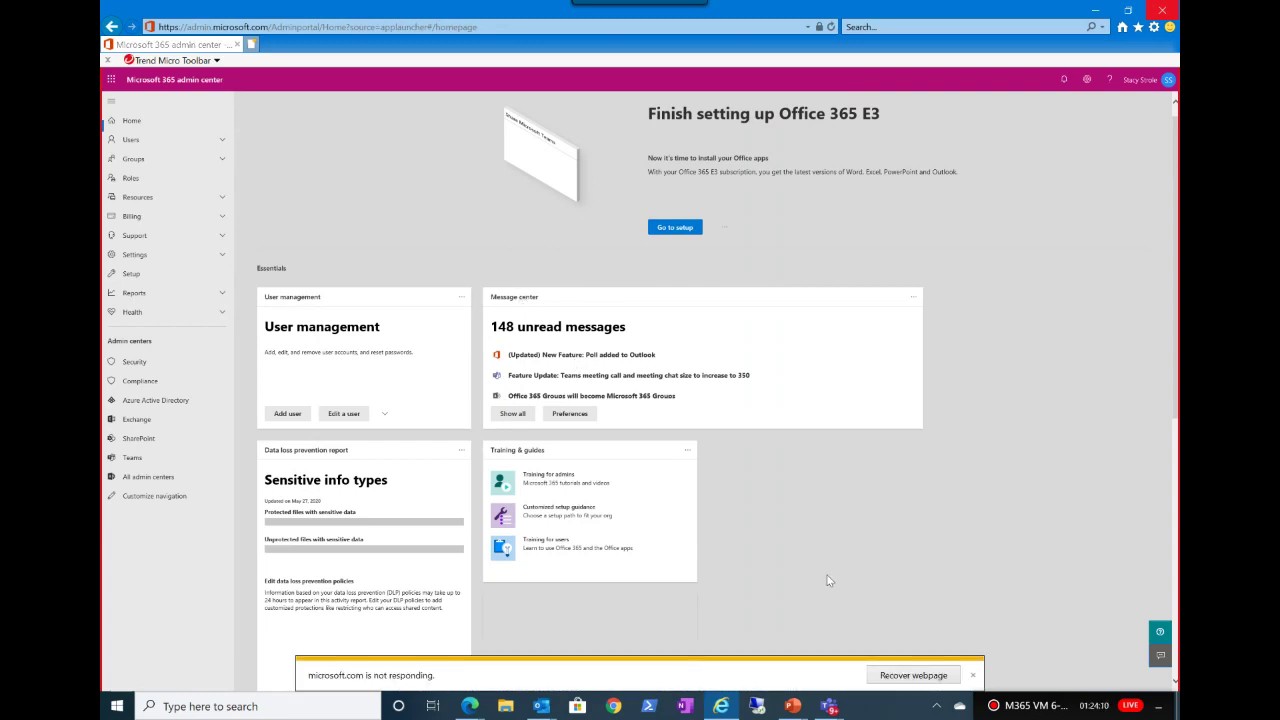
pyautogui.click(896, 678)
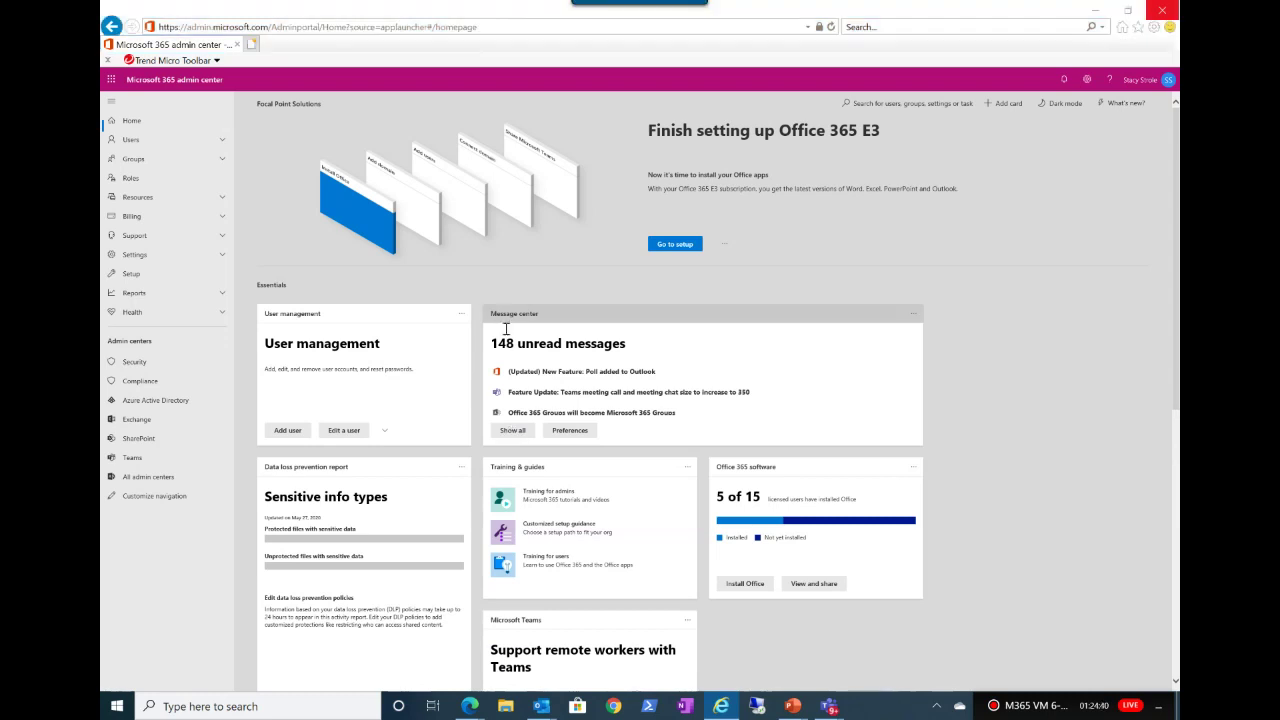
# Step: Show all 148 active messages from the Message center card
pyautogui.click(503, 432)
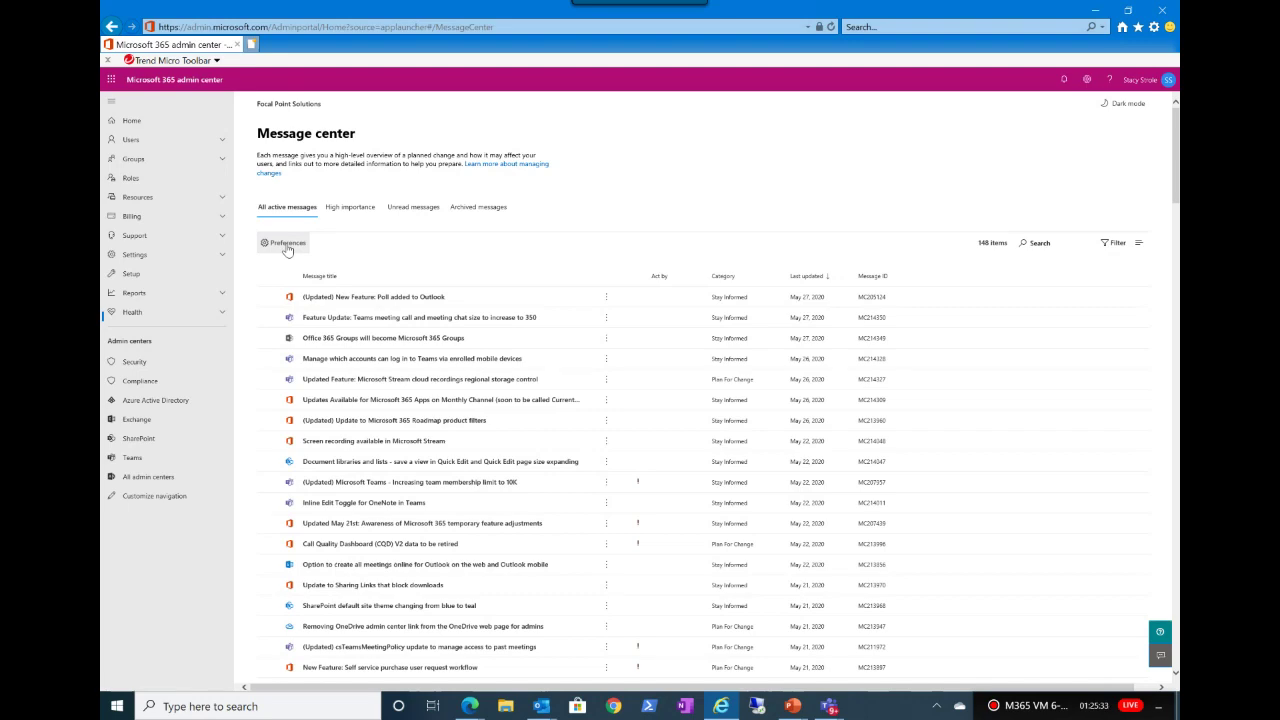
# Step: Open Message center Preferences with its service, label and email digest options
pyautogui.click(287, 245)
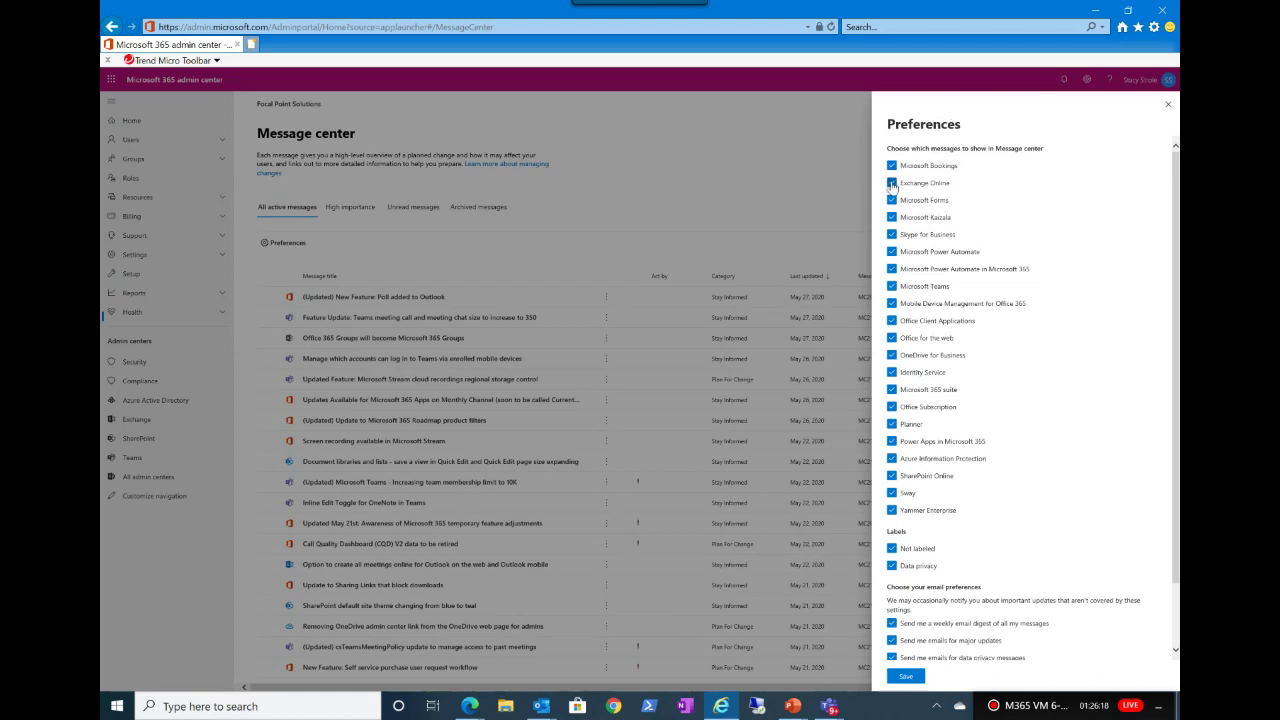
# Step: Exclude services such as Kaizala from Message center preferences, save, and return to the message list
pyautogui.click(892, 184)
pyautogui.click(892, 217)
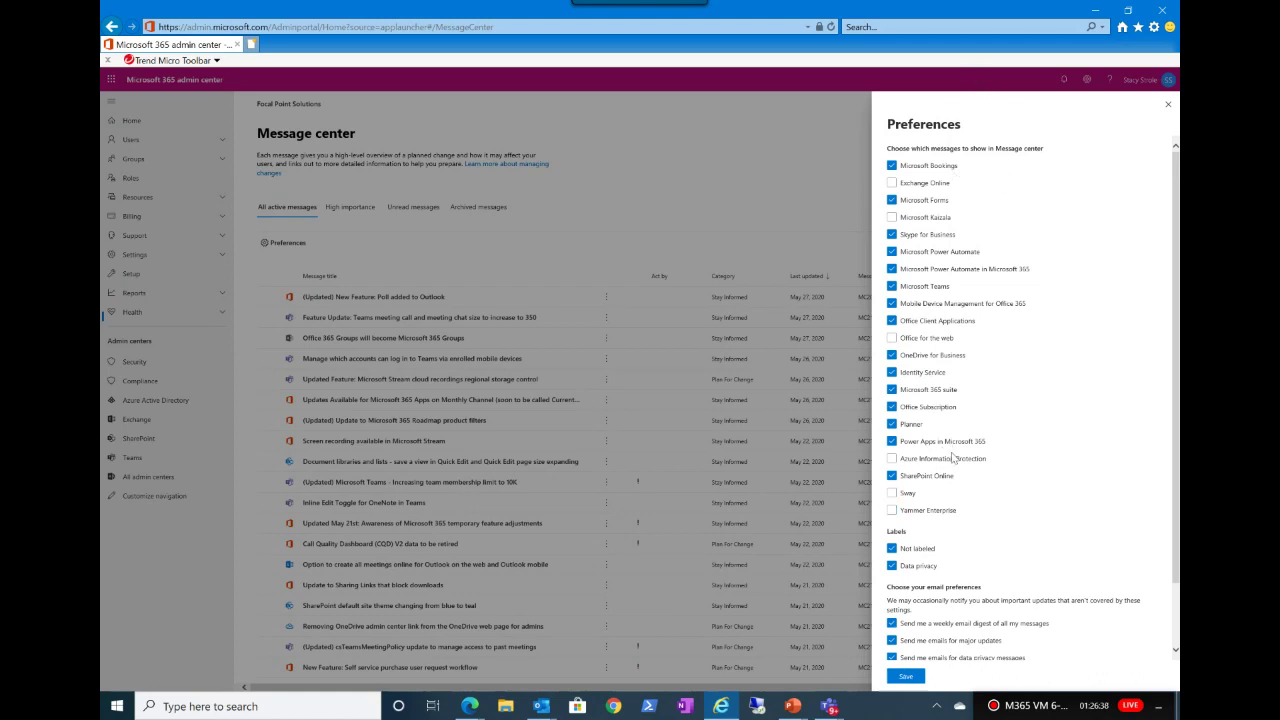
pyautogui.scroll(-2, 953, 458)
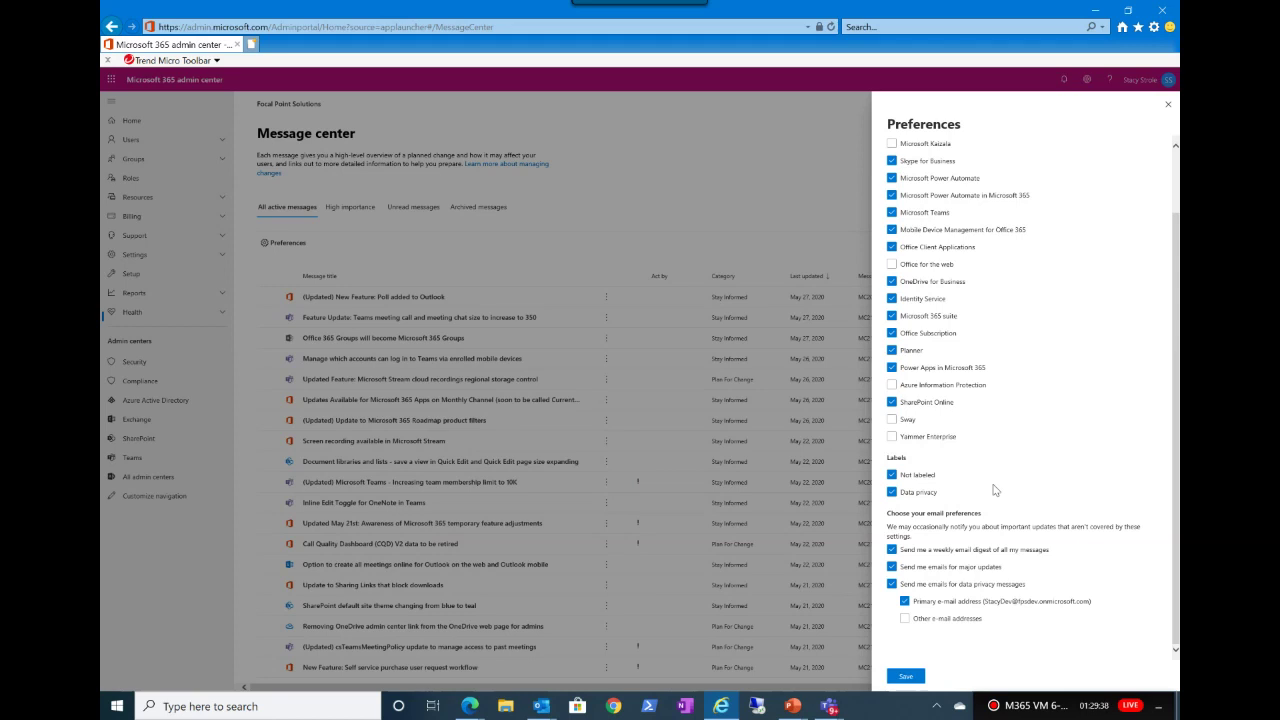
pyautogui.click(897, 677)
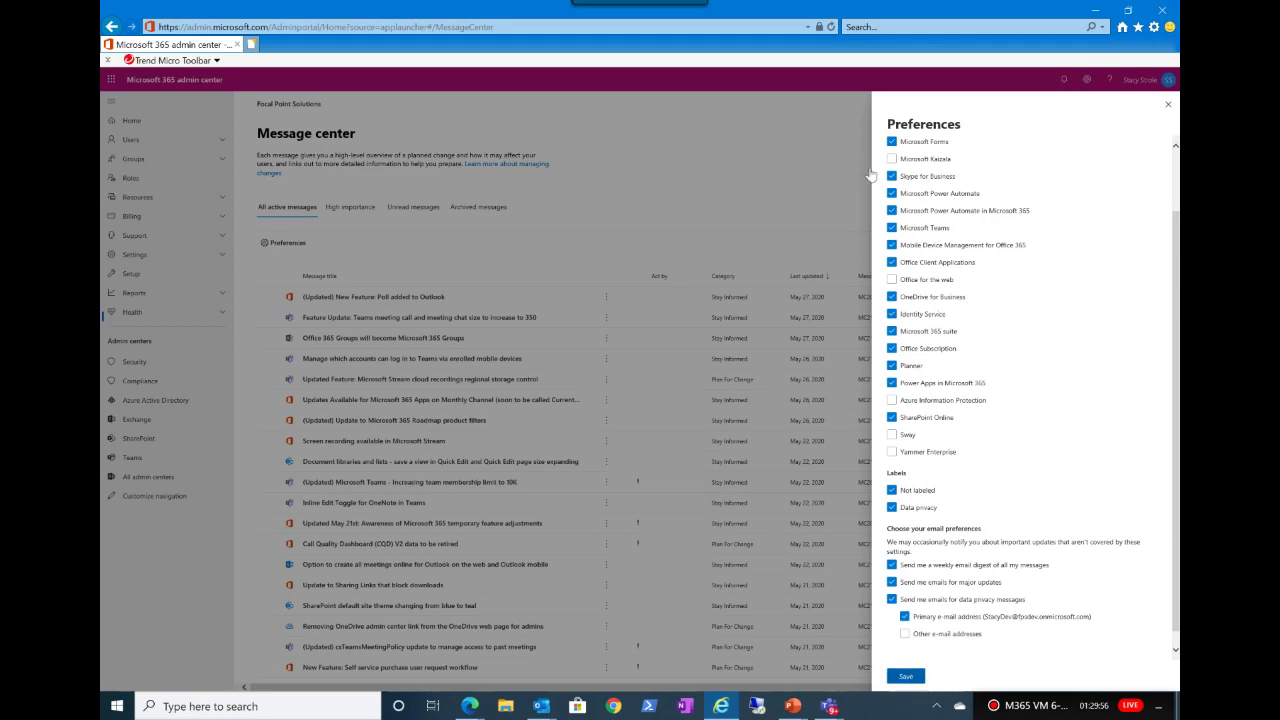
pyautogui.scroll(-1, 1000, 160)
pyautogui.click(365, 310)
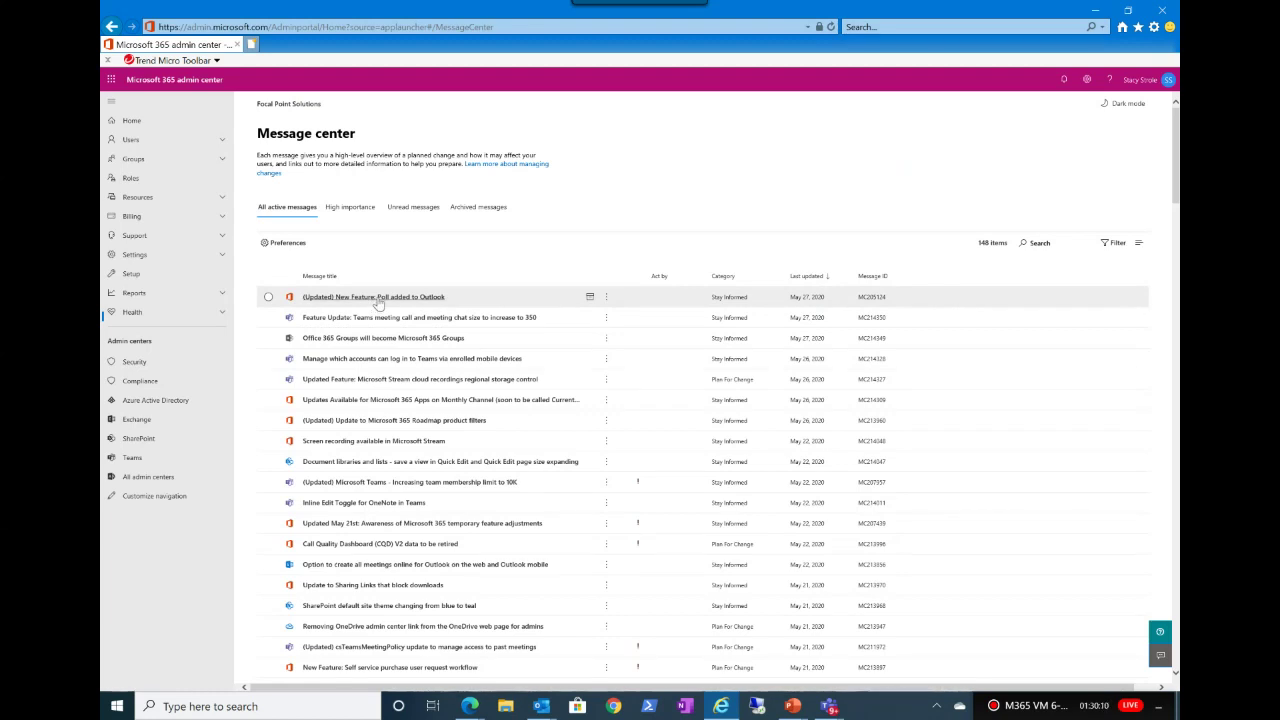
pyautogui.click(377, 300)
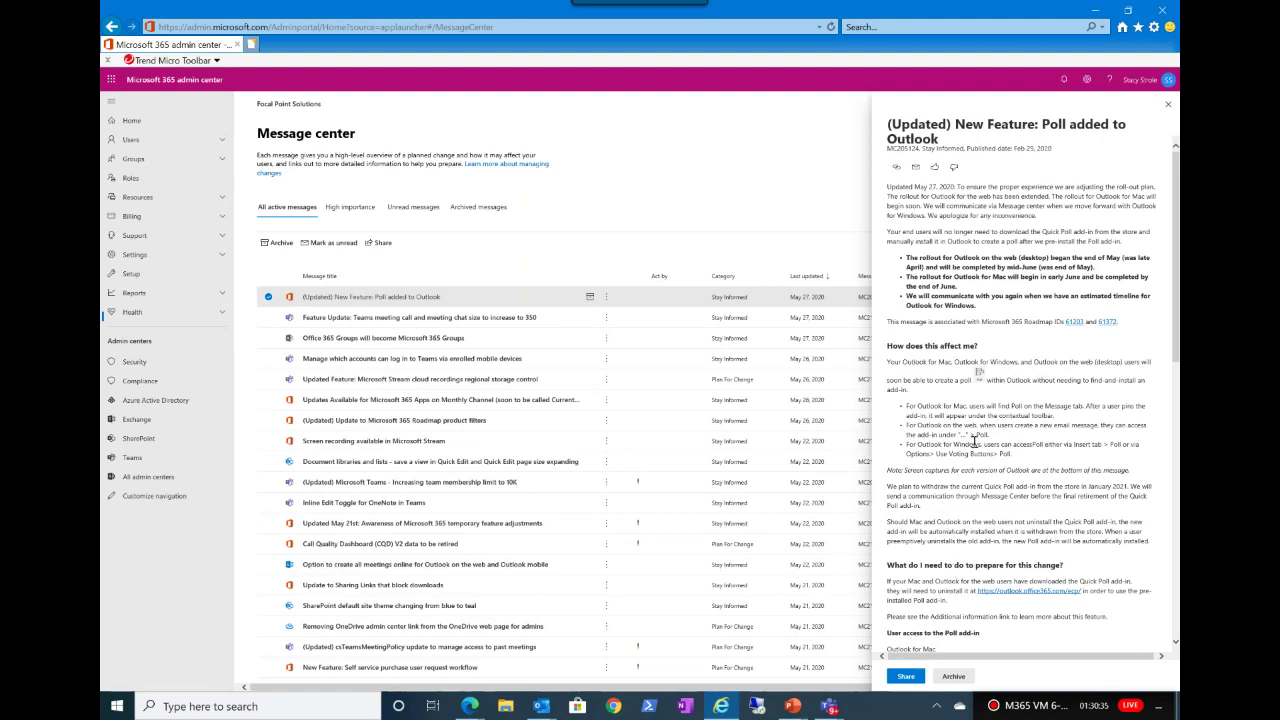
pyautogui.scroll(-3, 975, 441)
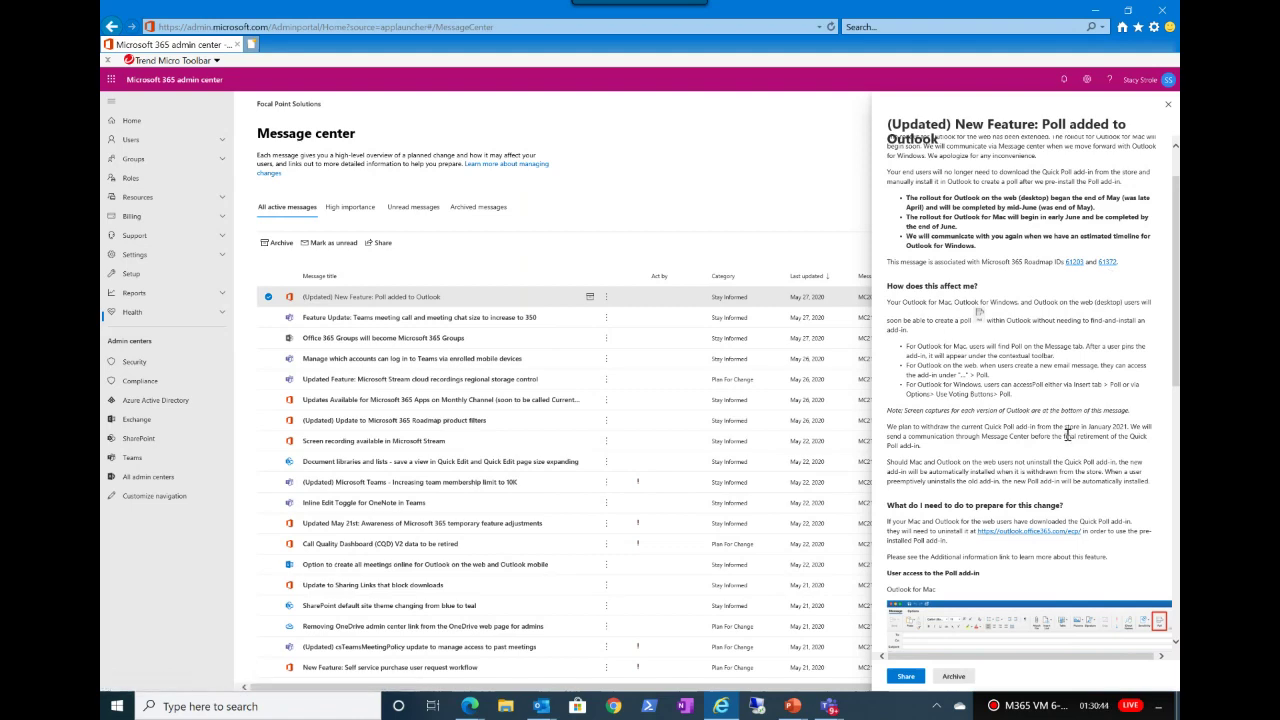
pyautogui.scroll(-5, 1067, 435)
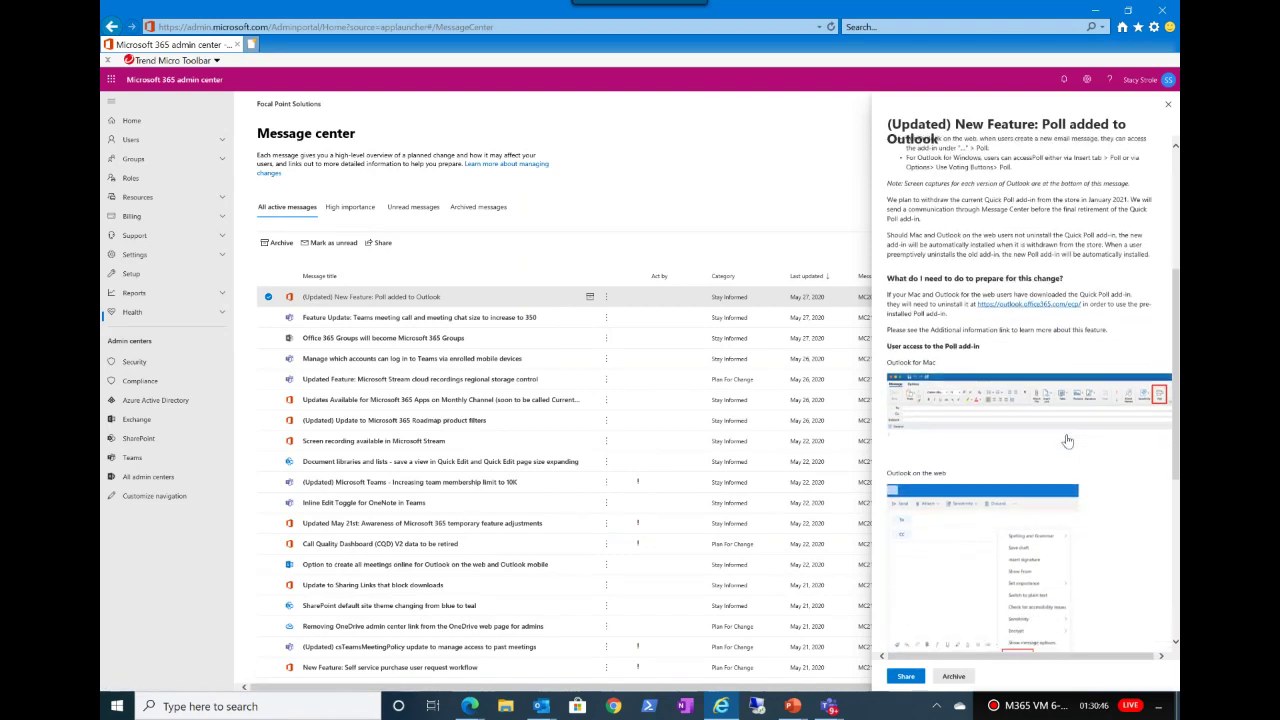
pyautogui.scroll(-5, 1067, 440)
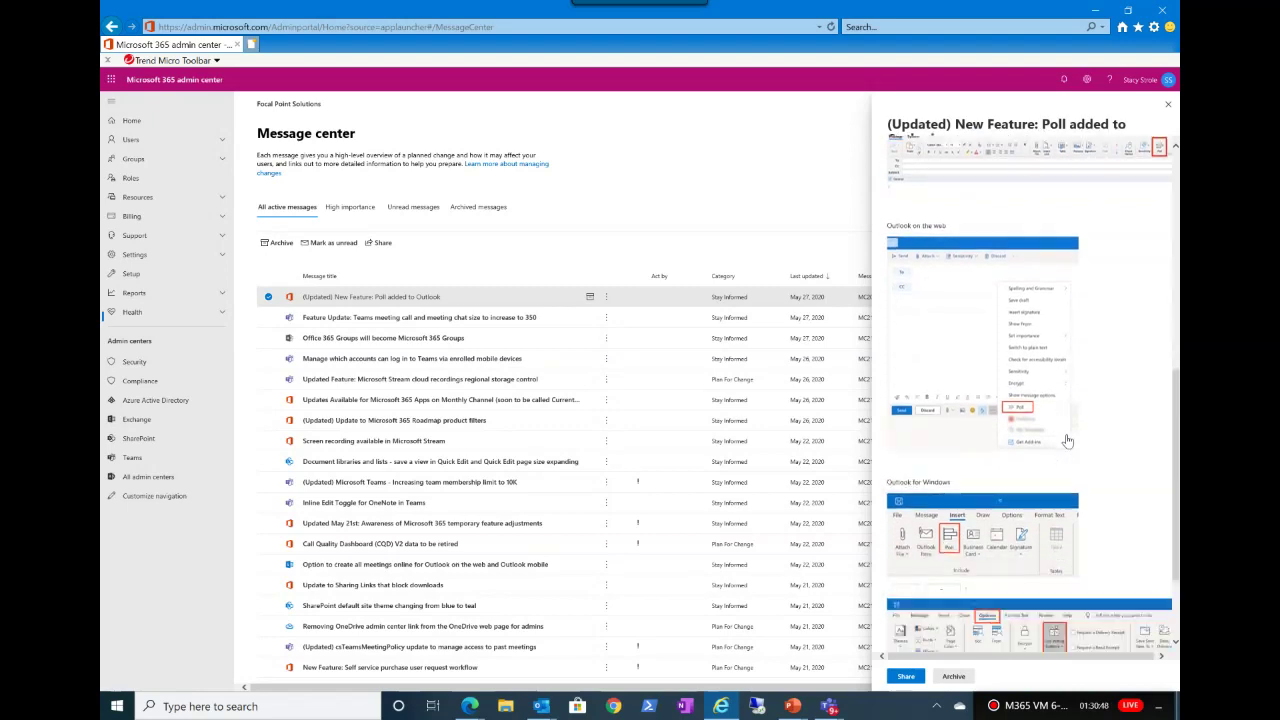
pyautogui.scroll(-3, 1067, 440)
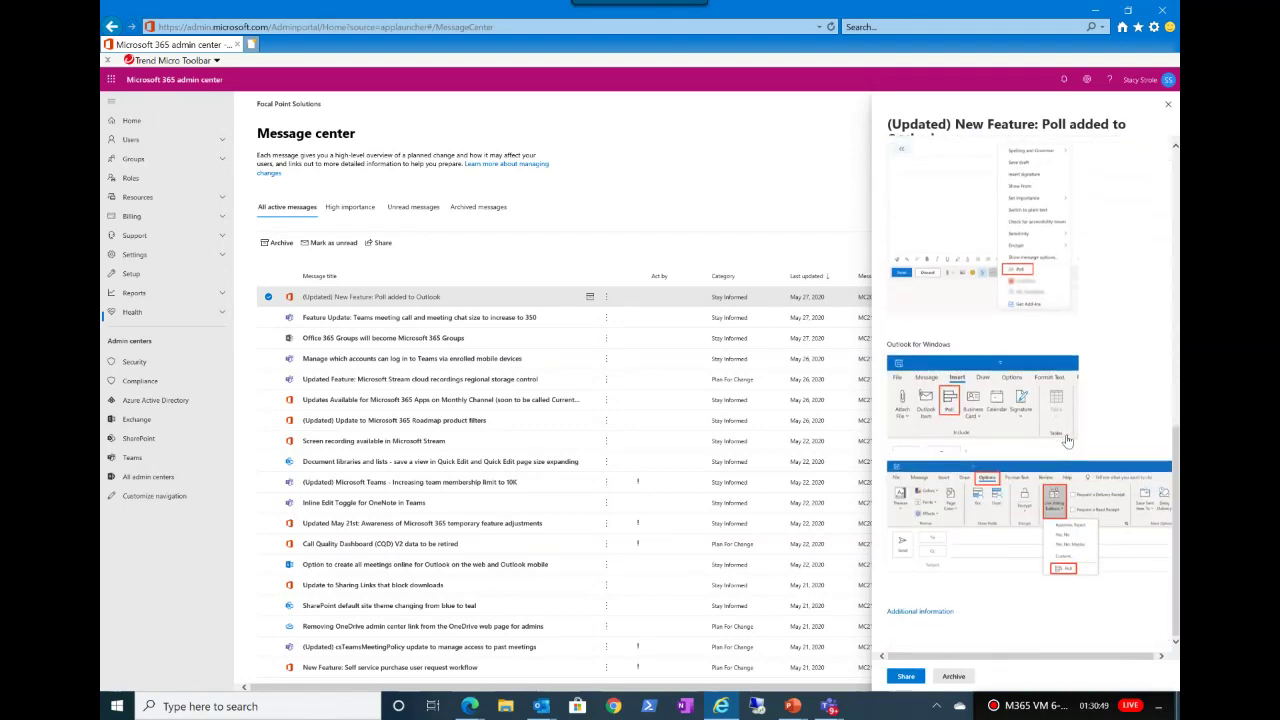
pyautogui.scroll(5, 1067, 440)
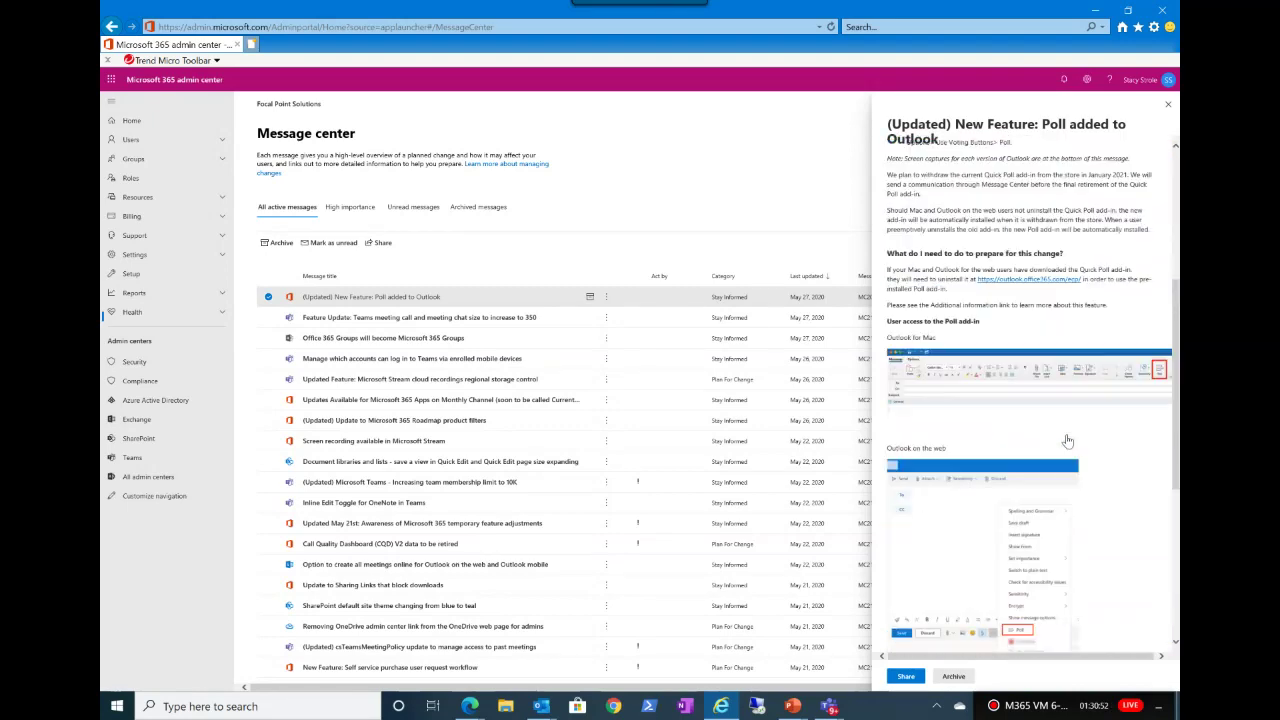
pyautogui.scroll(6, 1067, 440)
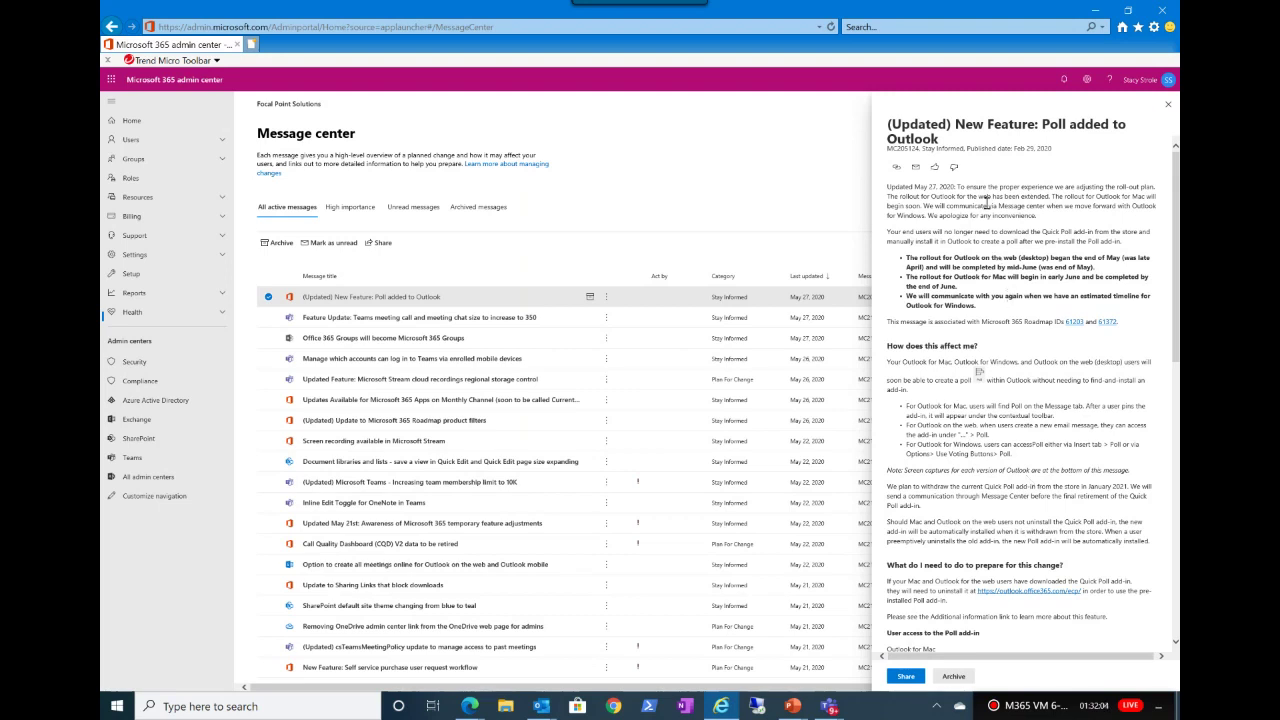
# Step: Share the Poll message to the recipient's e-mail, ticking send-me-a-copy and include-a-personal-message
pyautogui.click(900, 678)
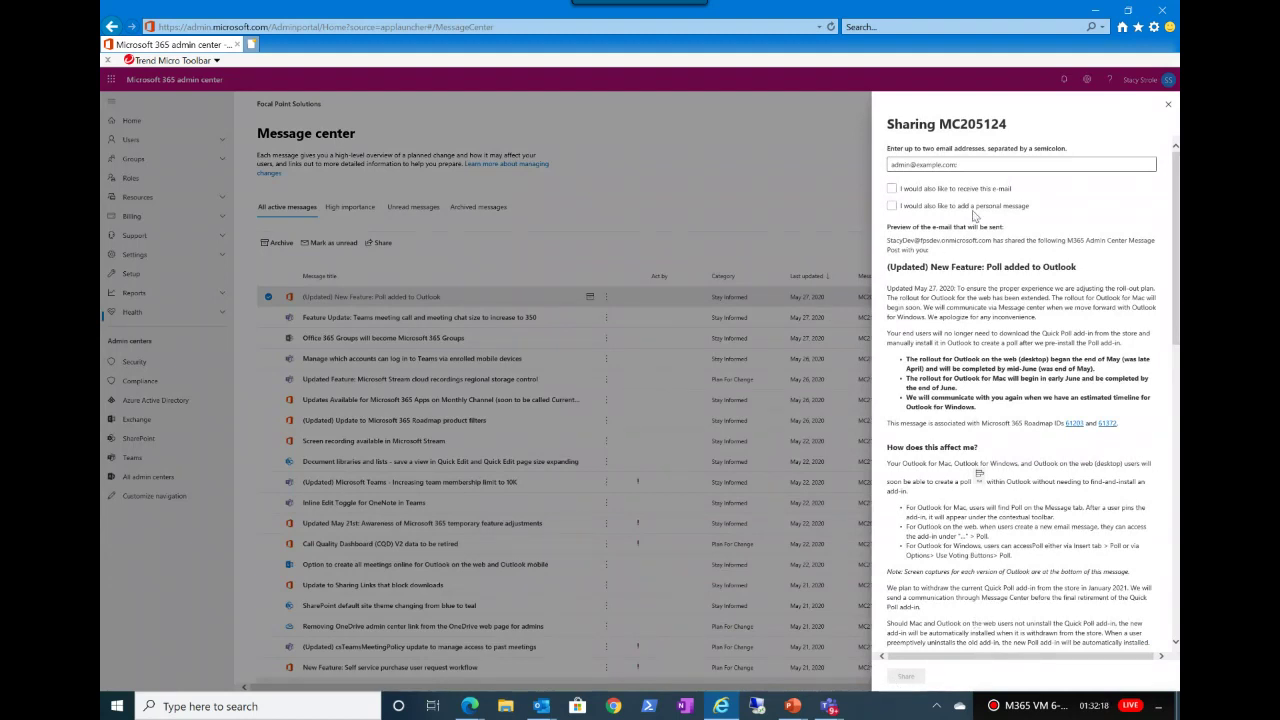
pyautogui.click(981, 163)
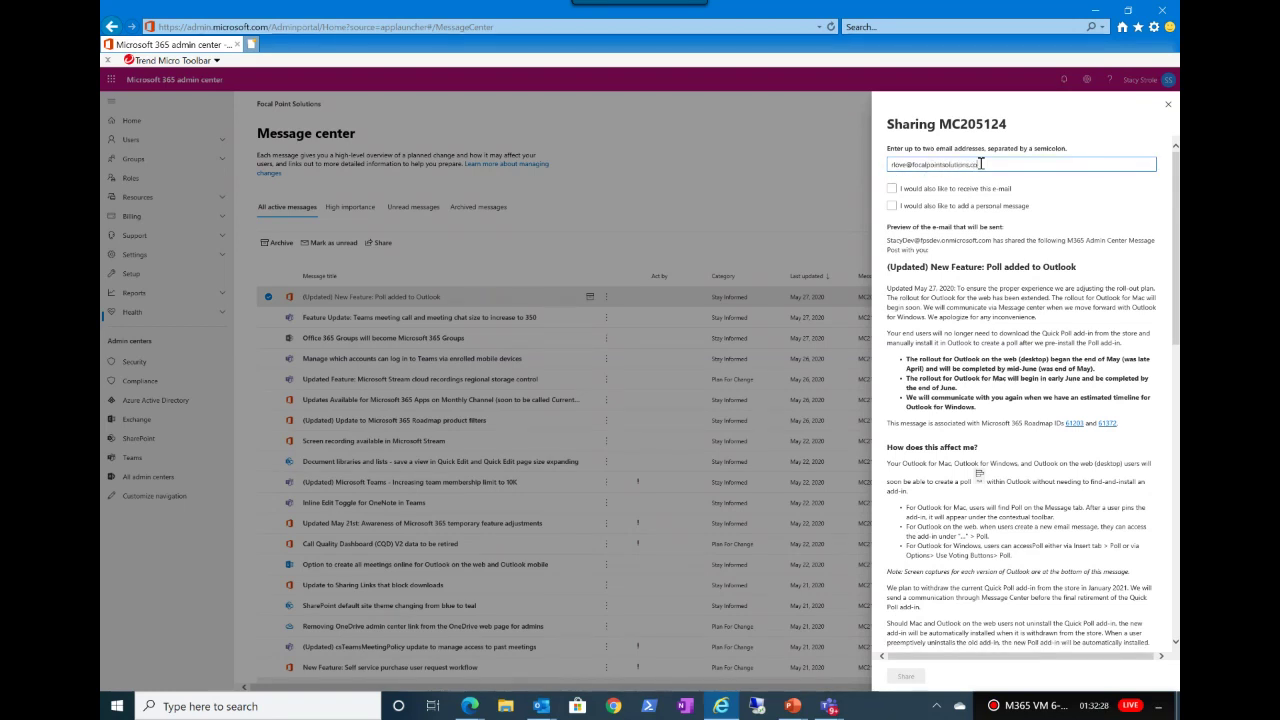
pyautogui.click(892, 189)
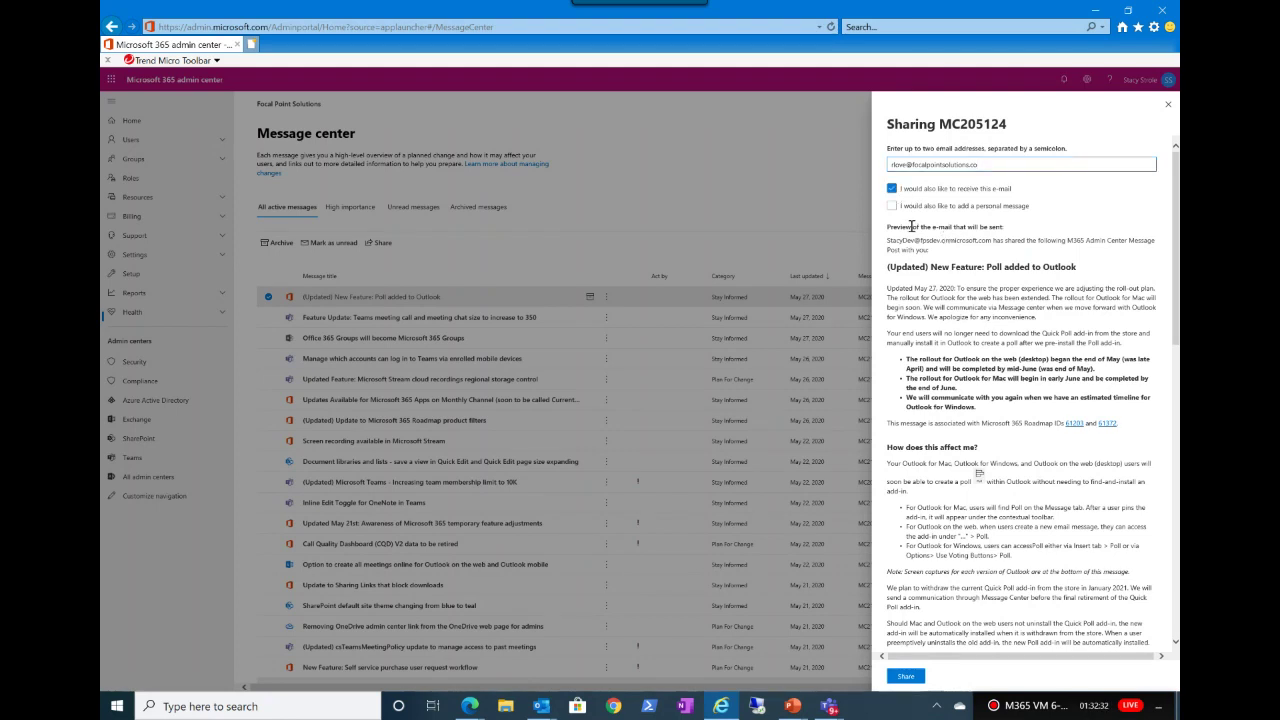
pyautogui.click(892, 205)
# Step: Write a short personal note about the change and send the shared message
pyautogui.click(941, 226)
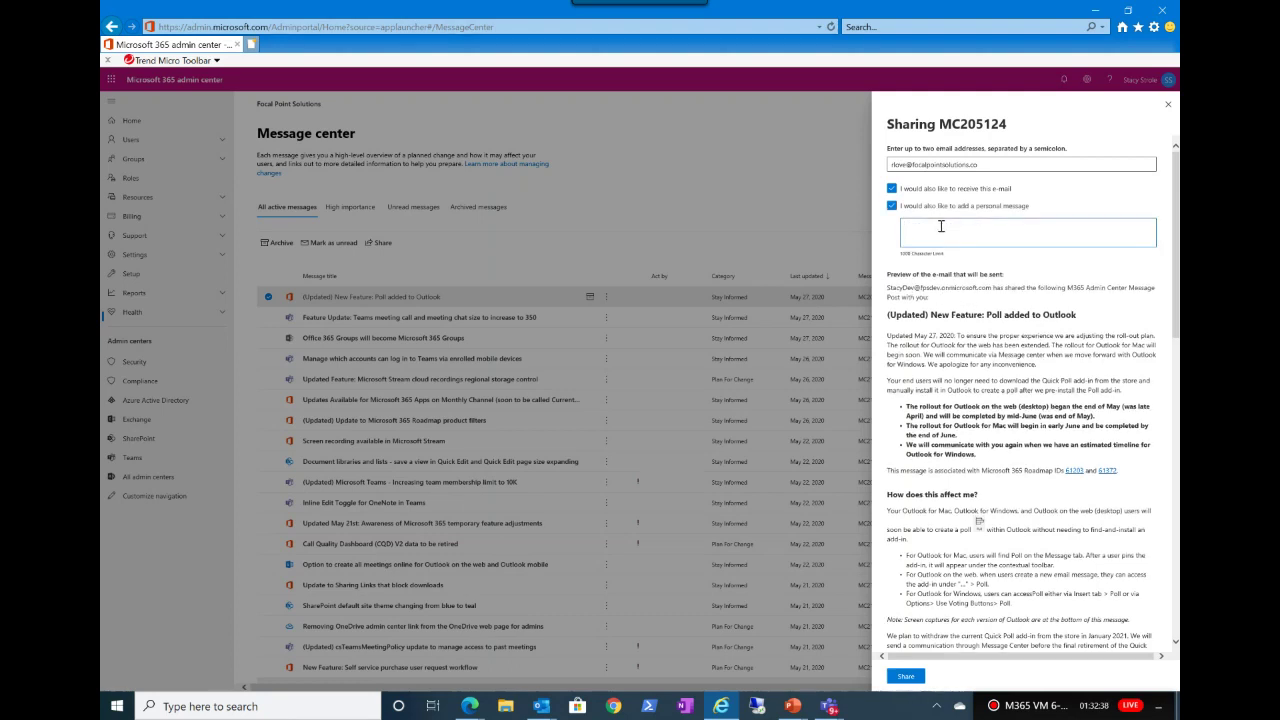
pyautogui.rightClick(941, 229)
pyautogui.click(941, 226)
pyautogui.write('Hey Ryan I')
pyautogui.scroll(-1, 963, 646)
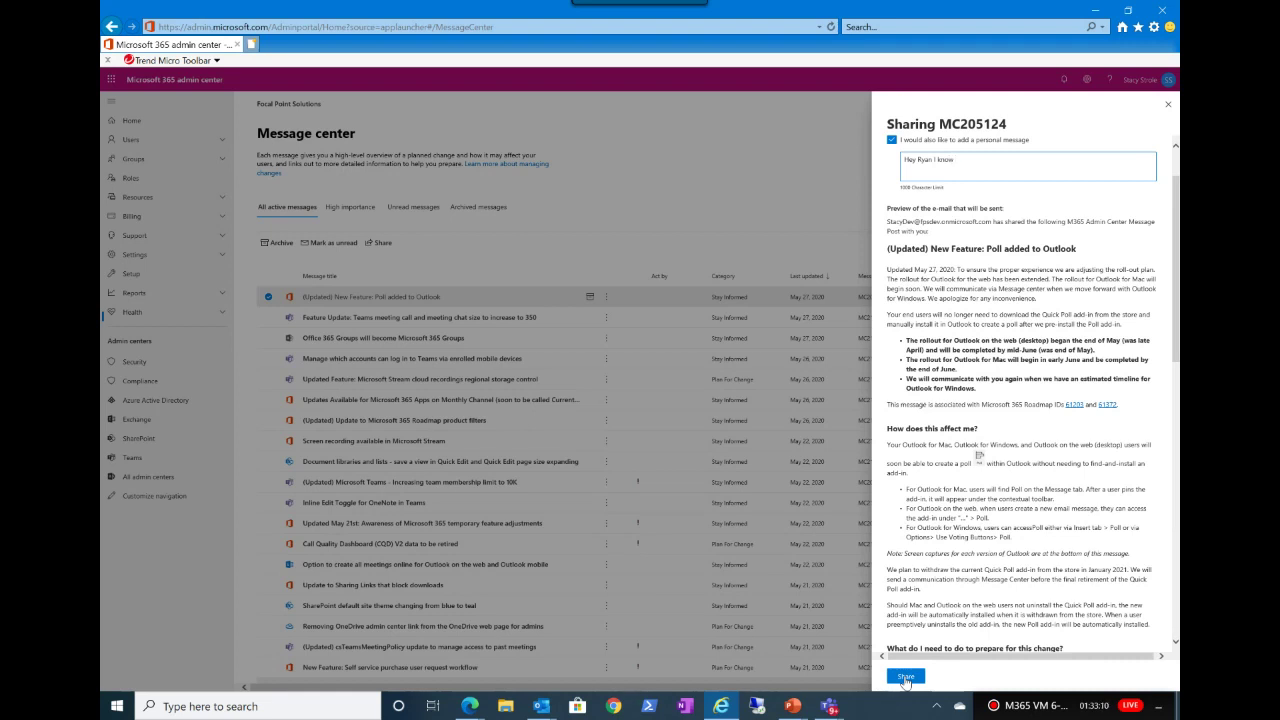
pyautogui.write('w')
pyautogui.write('e so')
pyautogui.write('l')
pyautogui.write('h')
pyautogui.write('i')
pyautogui.write('s')
pyautogui.write('d')
pyautogui.write(' n')
pyautogui.write('g')
pyautogui.write('o')
pyautogui.write(' c')
pyautogui.write('h')
pyautogui.write('a')
pyautogui.write('g')
pyautogui.write('n')
pyautogui.write('e')
pyautogui.press('BackSpace')
pyautogui.press('BackSpace')
pyautogui.press('BackSpace')
pyautogui.write('nge.')
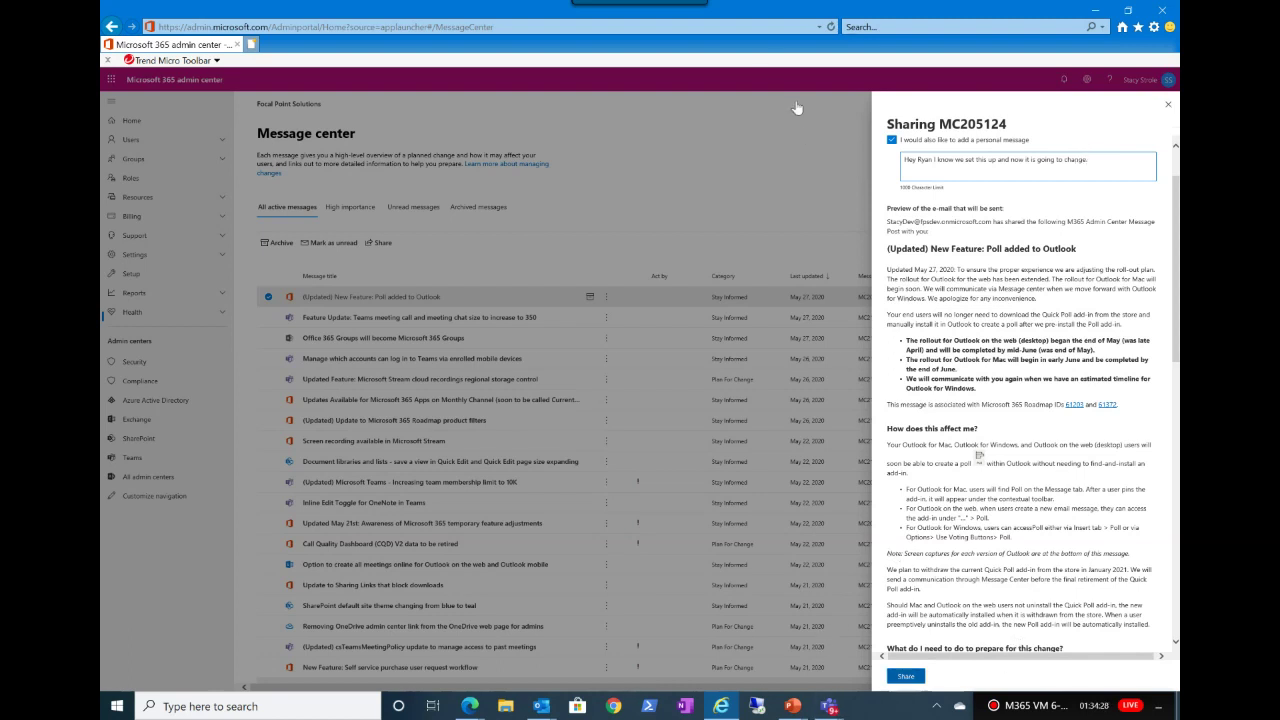
pyautogui.press('Tab')
pyautogui.press('Return')
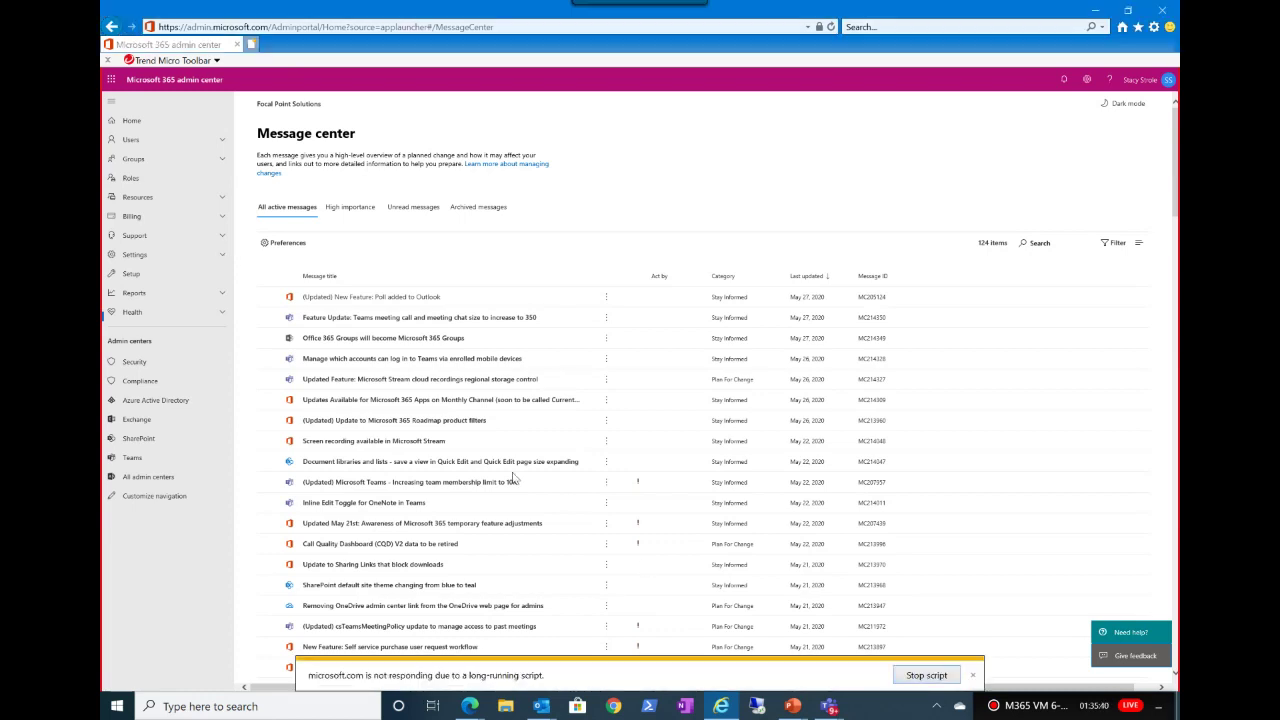
# Step: Stop the hung script so Message center reloads its 124 messages, then go to Settings
pyautogui.click(913, 677)
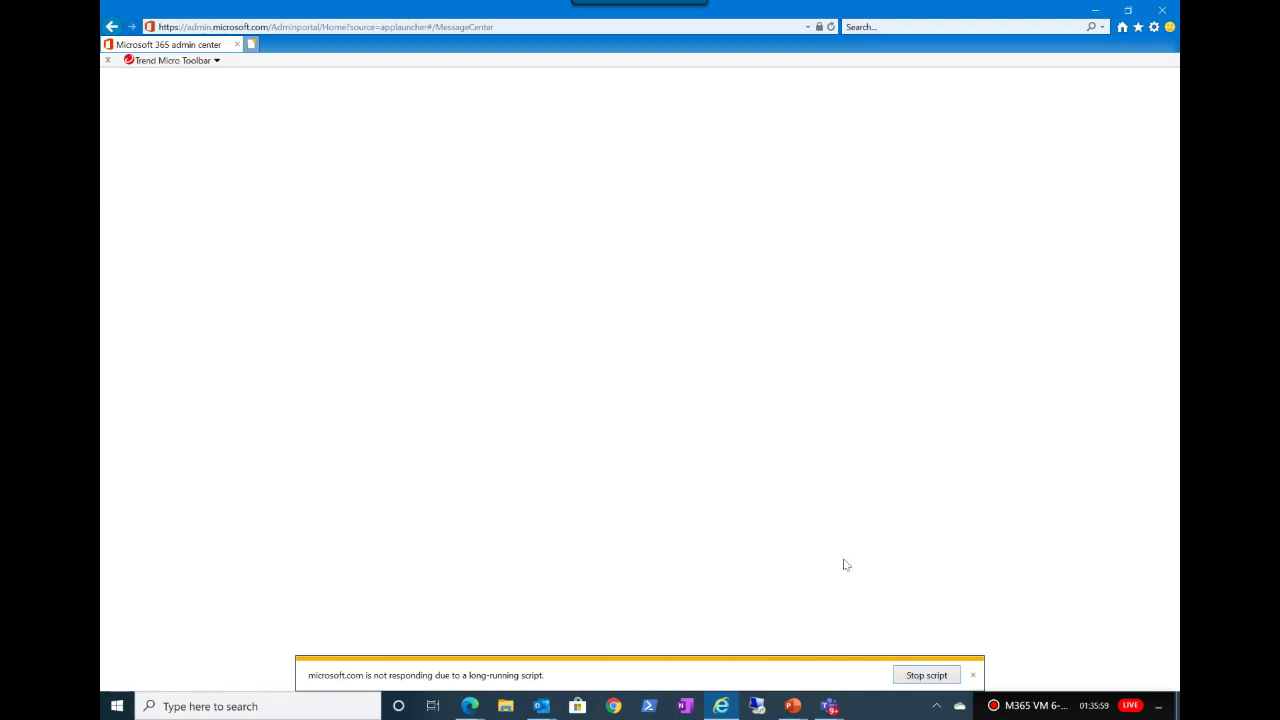
pyautogui.click(913, 676)
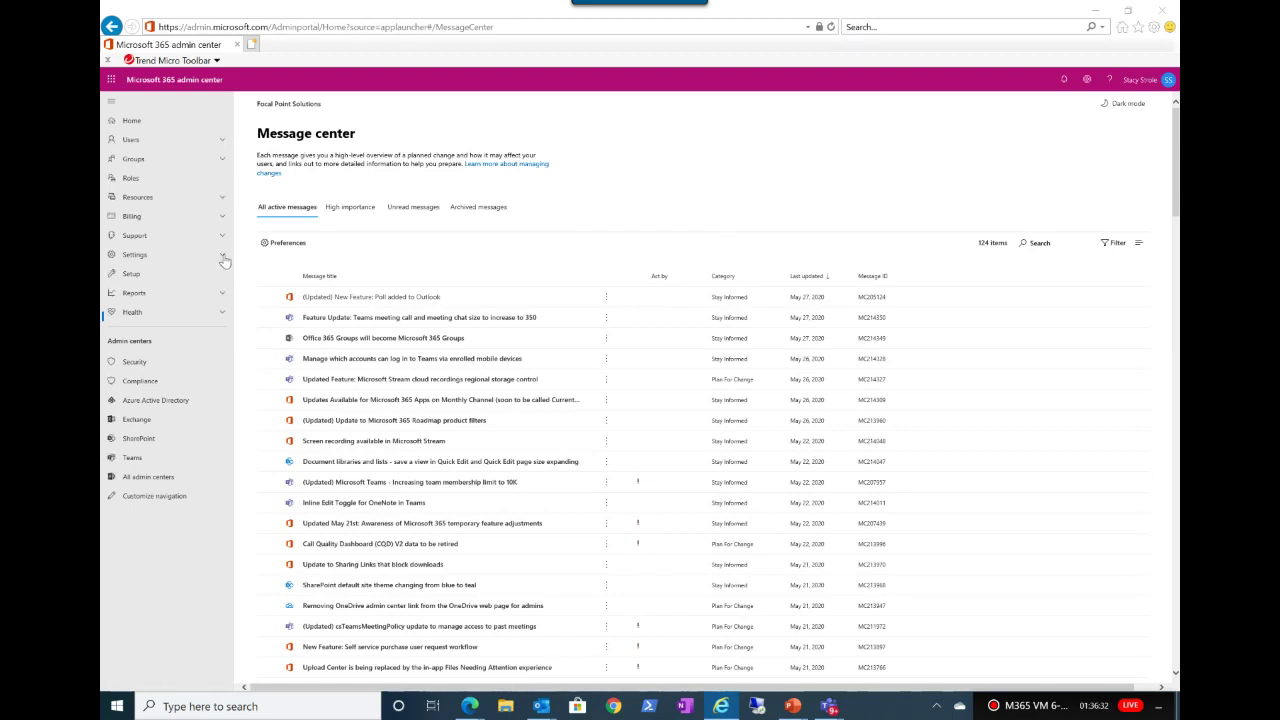
pyautogui.click(225, 260)
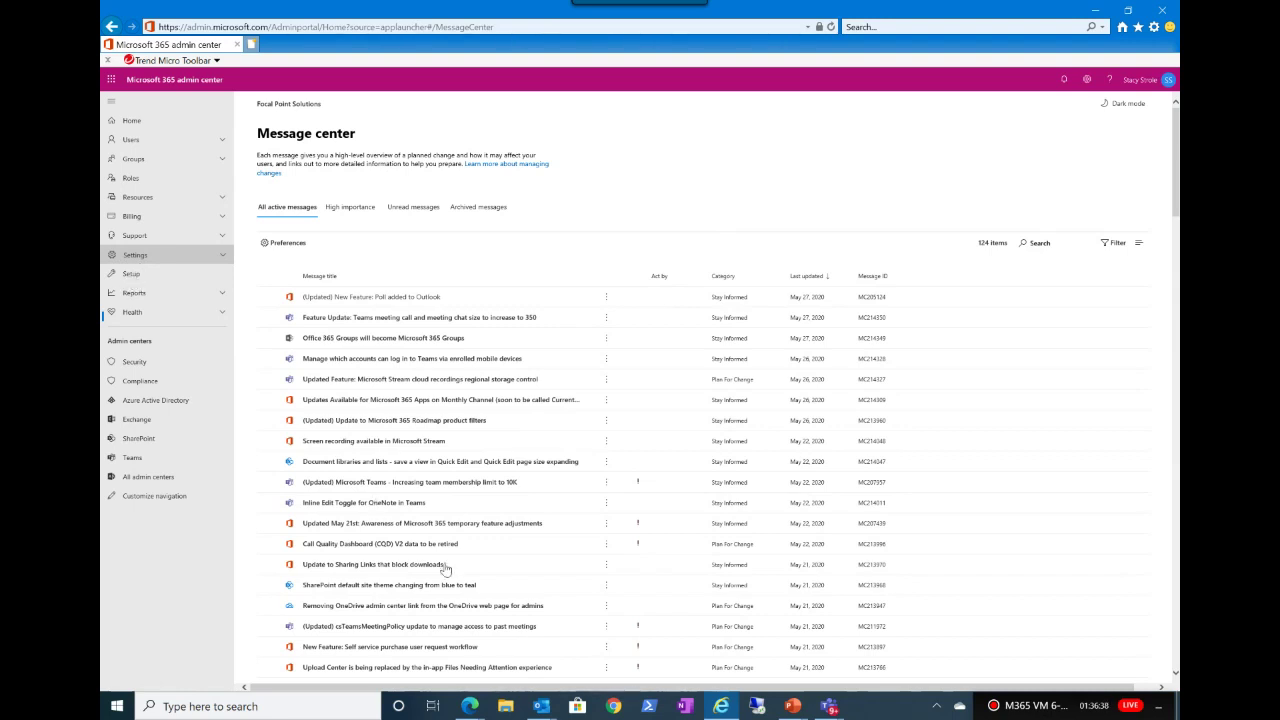
# Step: Reopen the Microsoft 365 admin center from the SharePoint window's app launcher
pyautogui.moveTo(474, 706)
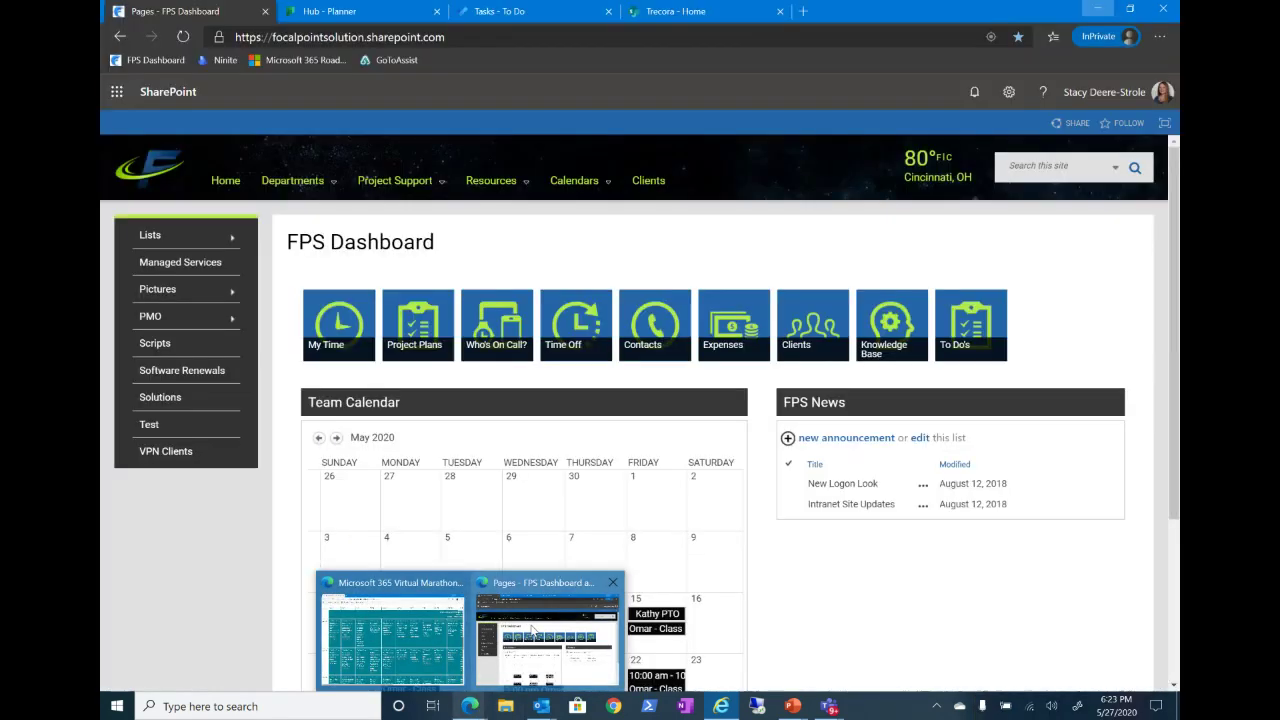
pyautogui.click(533, 632)
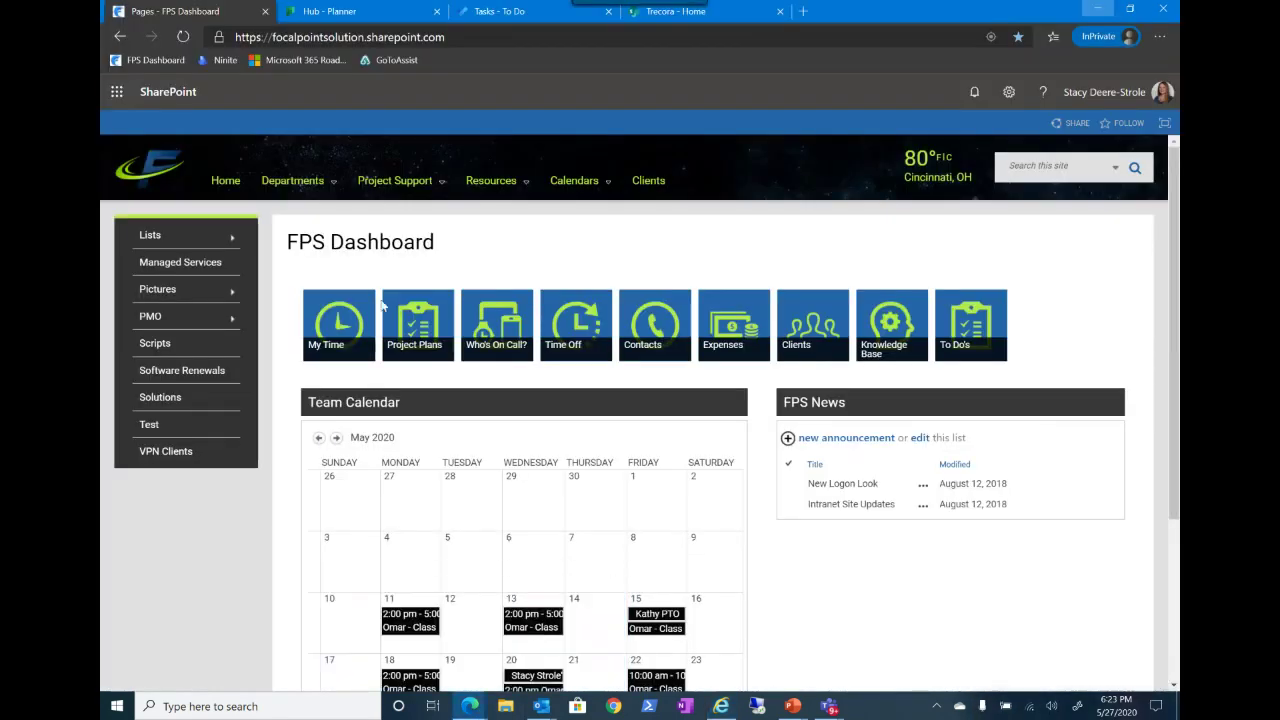
pyautogui.click(118, 93)
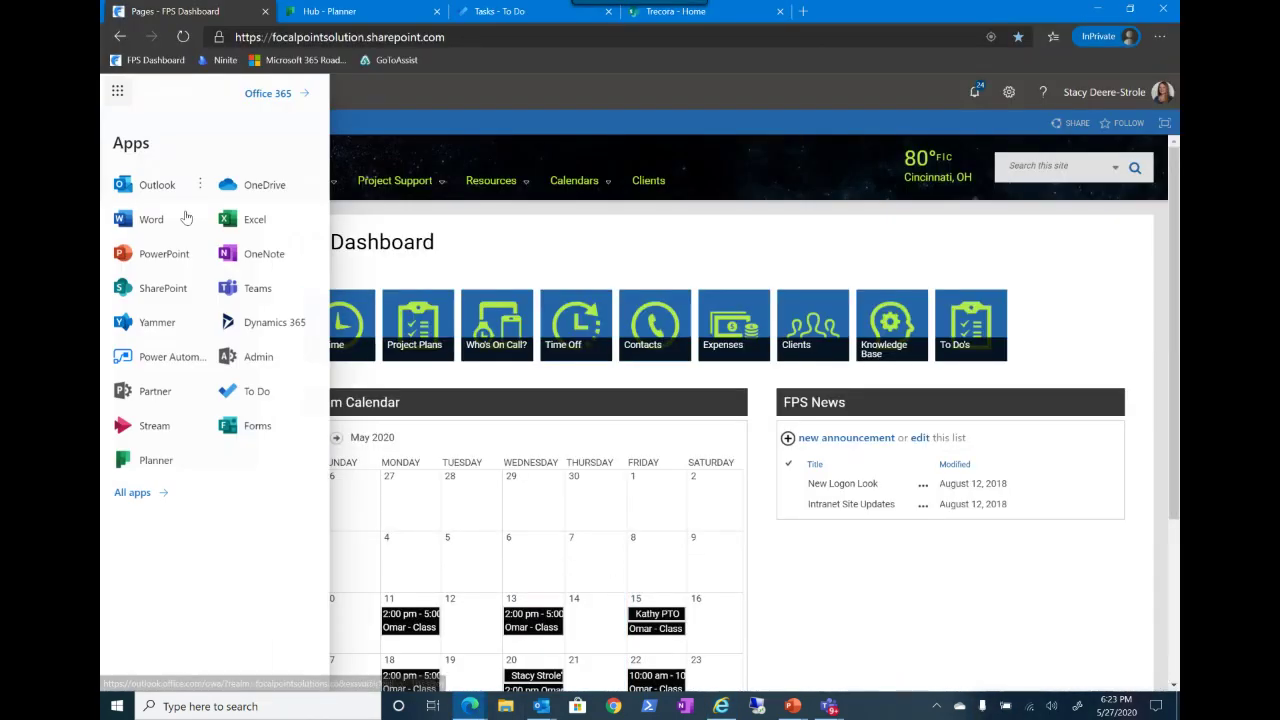
pyautogui.click(247, 359)
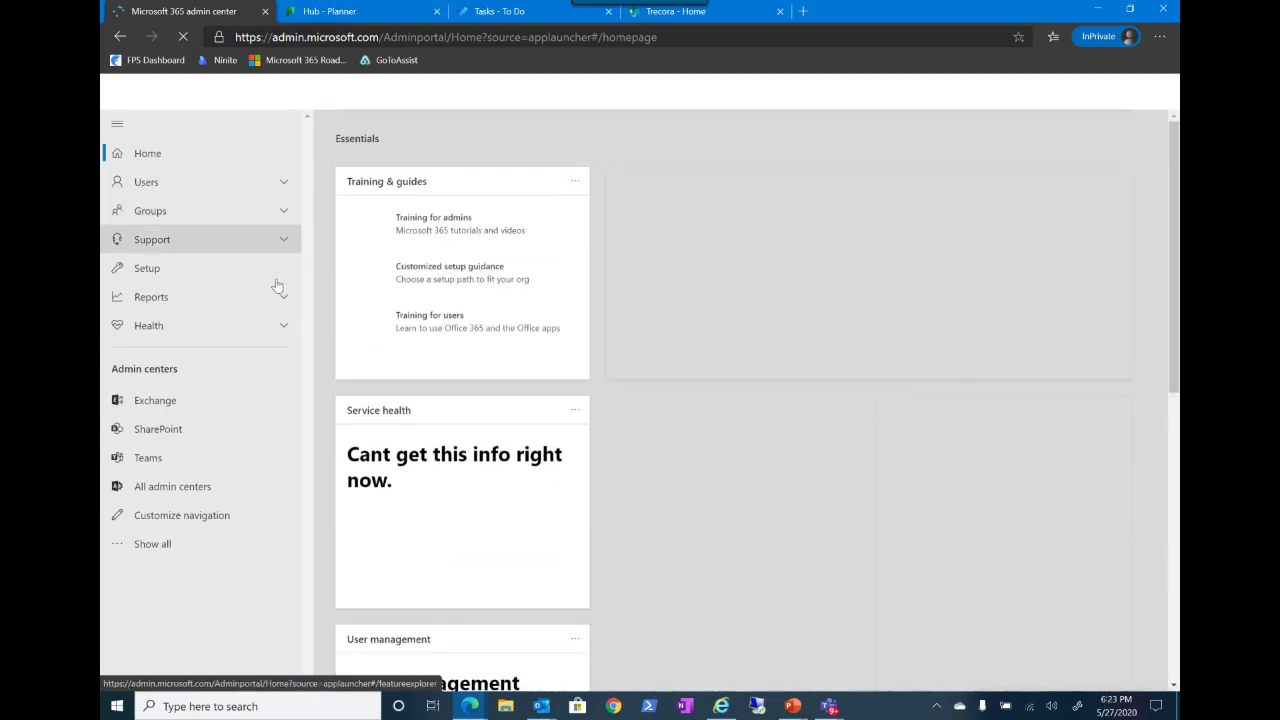
# Step: Expand the full navigation and open Settings > Org settings
pyautogui.click(262, 275)
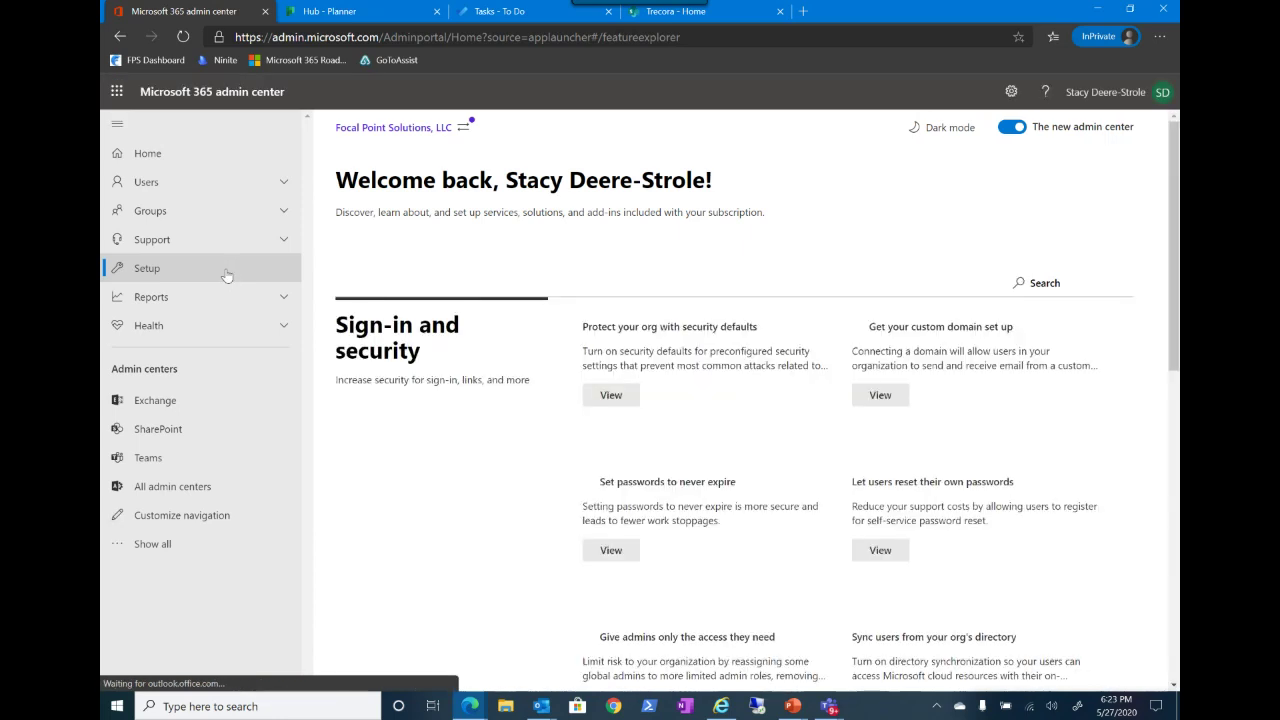
pyautogui.click(155, 546)
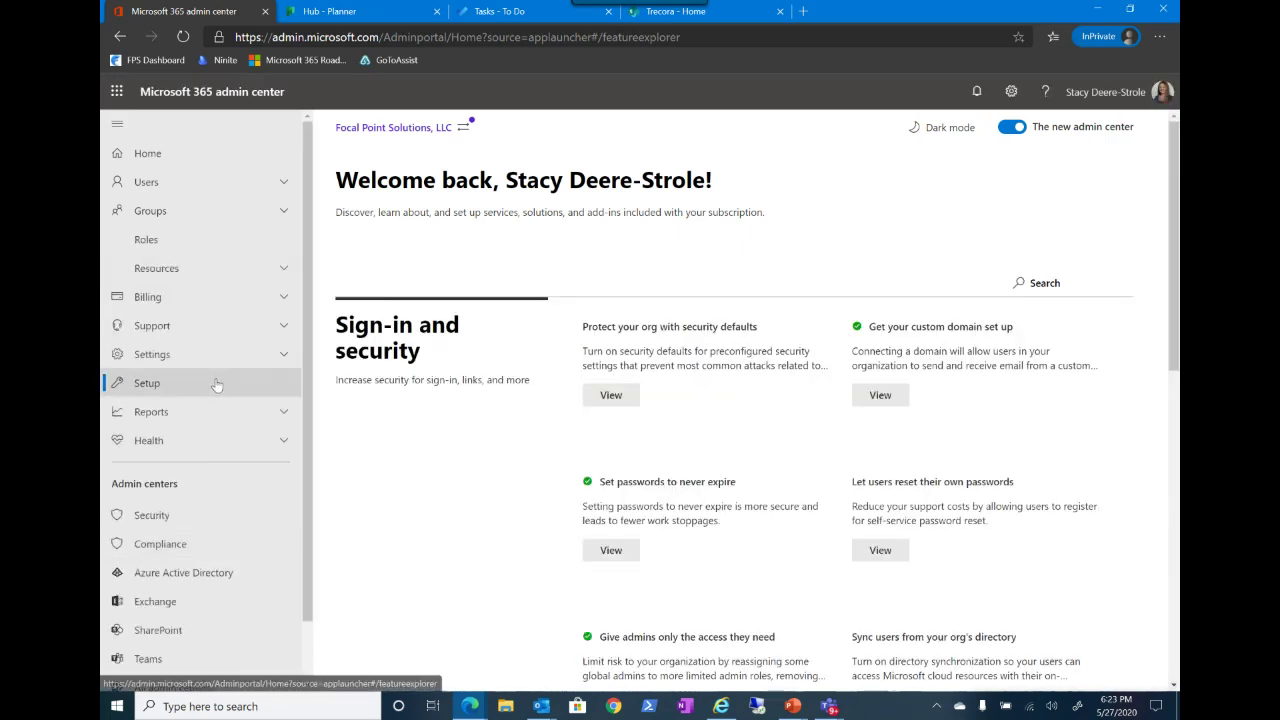
pyautogui.click(280, 354)
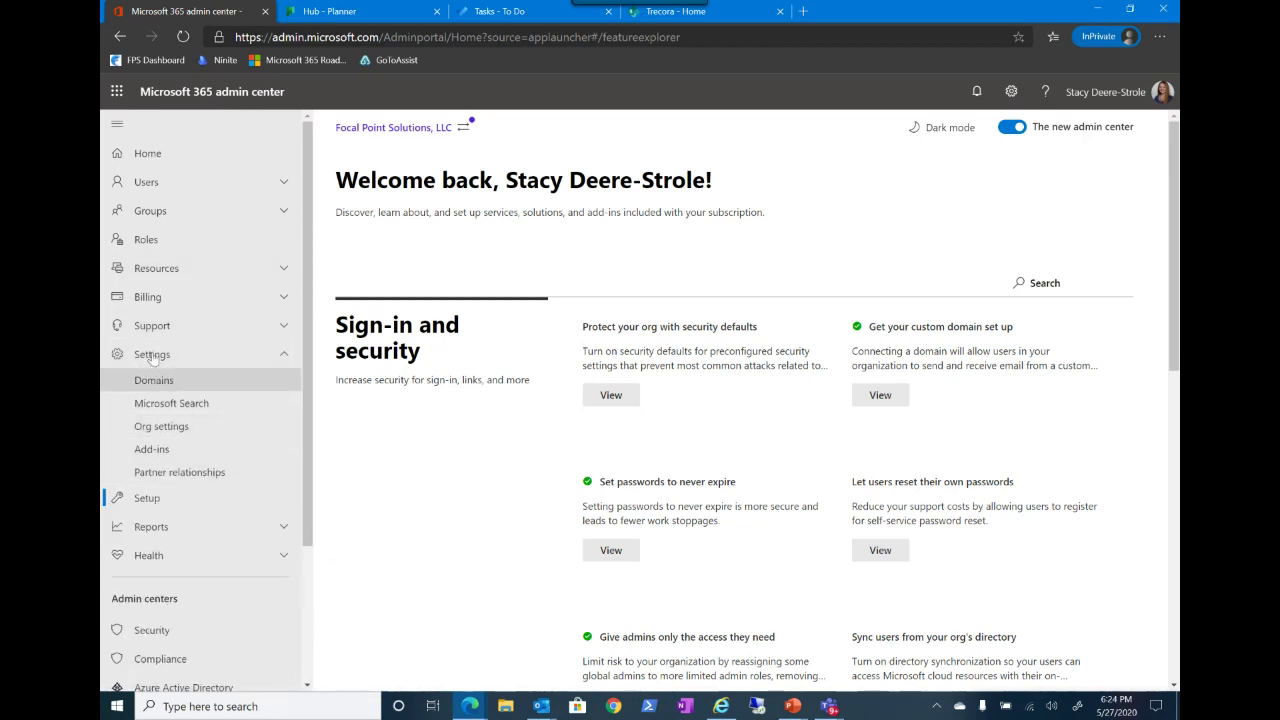
pyautogui.click(151, 430)
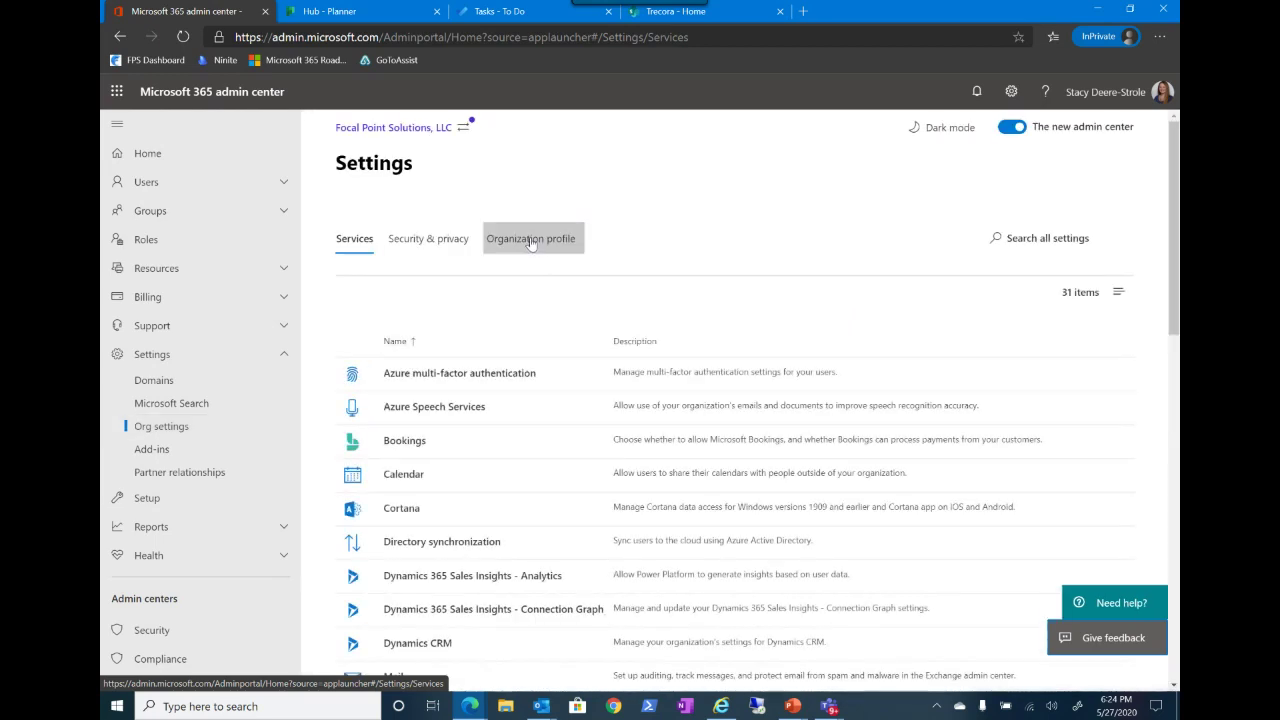
# Step: From the Organization profile tab, glance at the app launcher, then open Custom app launcher tiles
pyautogui.click(531, 241)
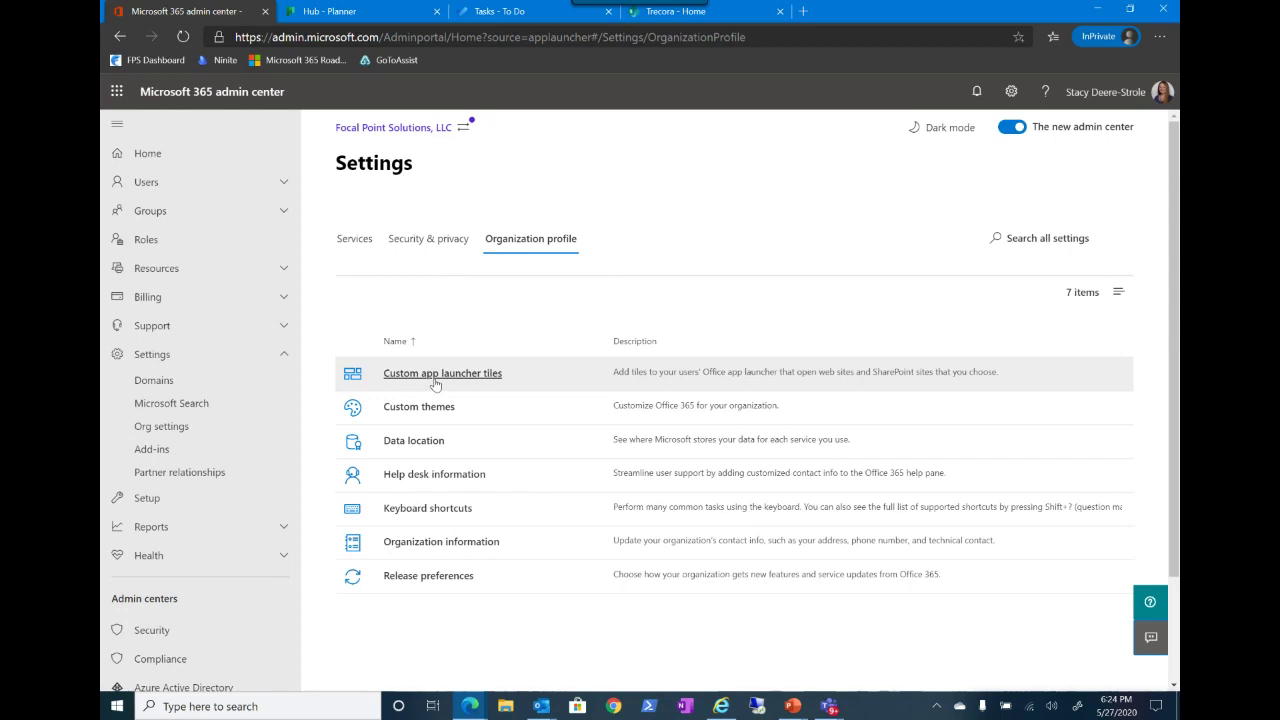
pyautogui.click(118, 92)
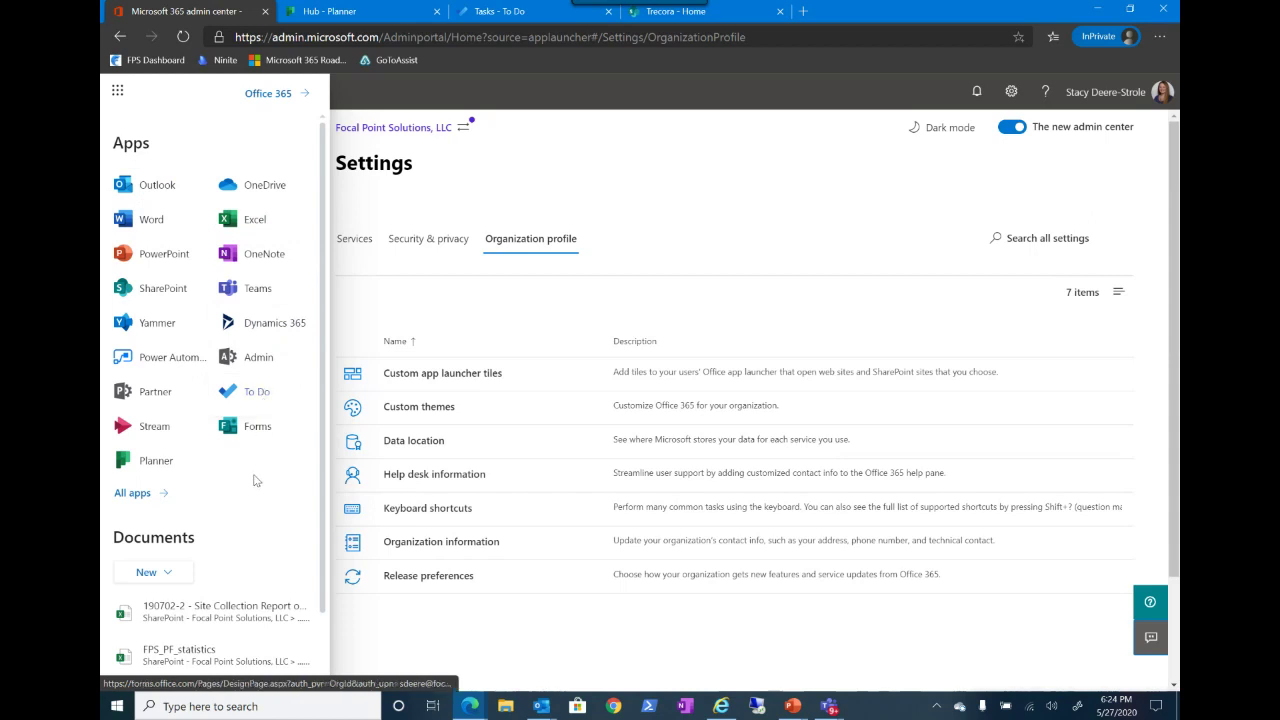
pyautogui.click(711, 197)
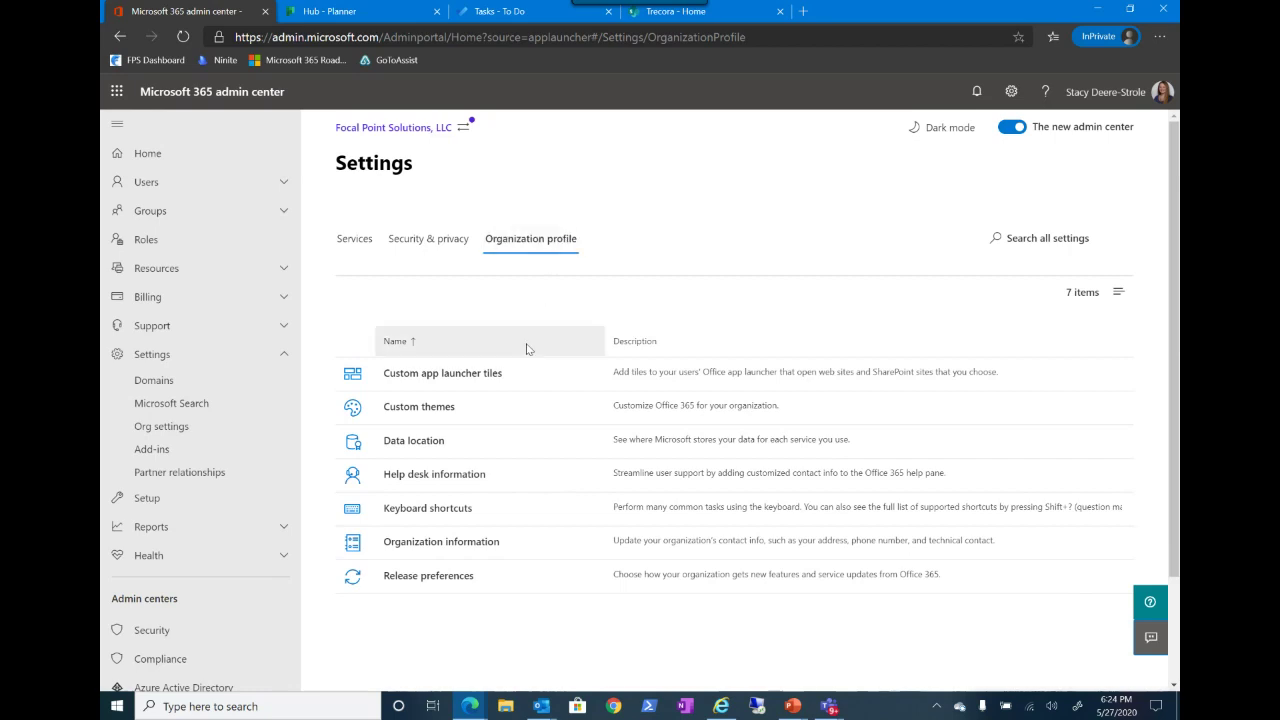
pyautogui.click(455, 374)
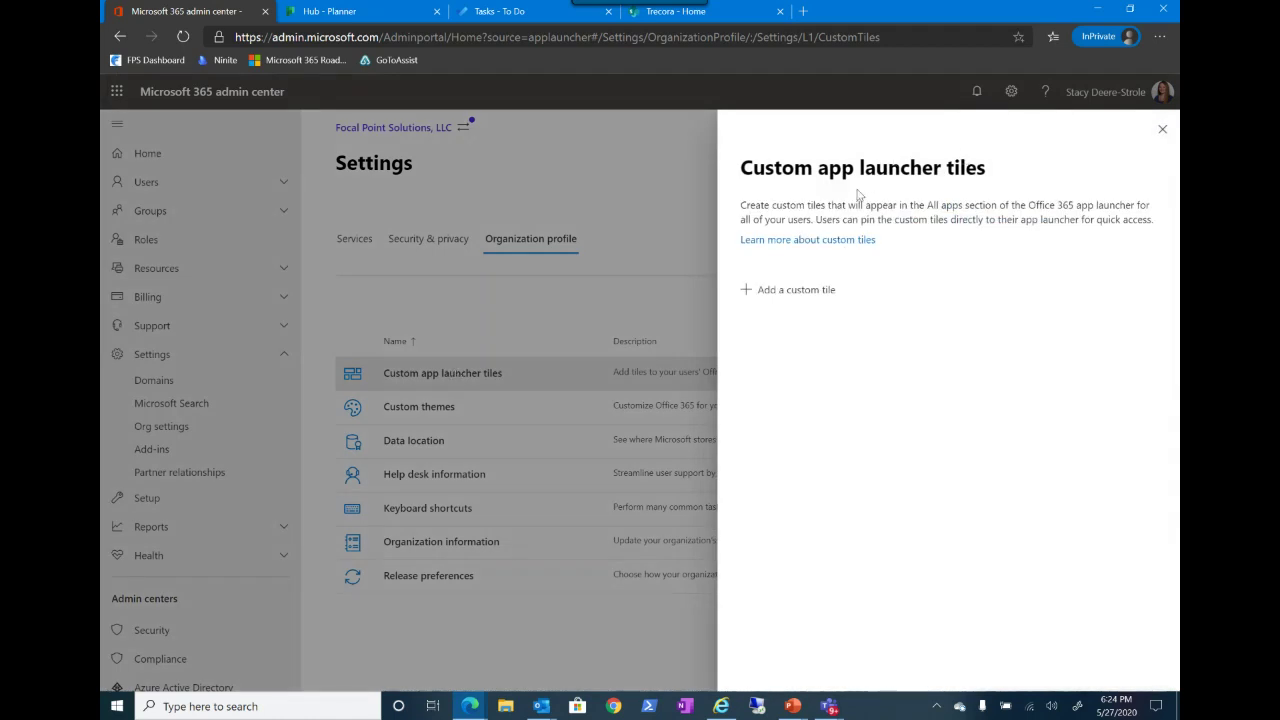
pyautogui.click(808, 292)
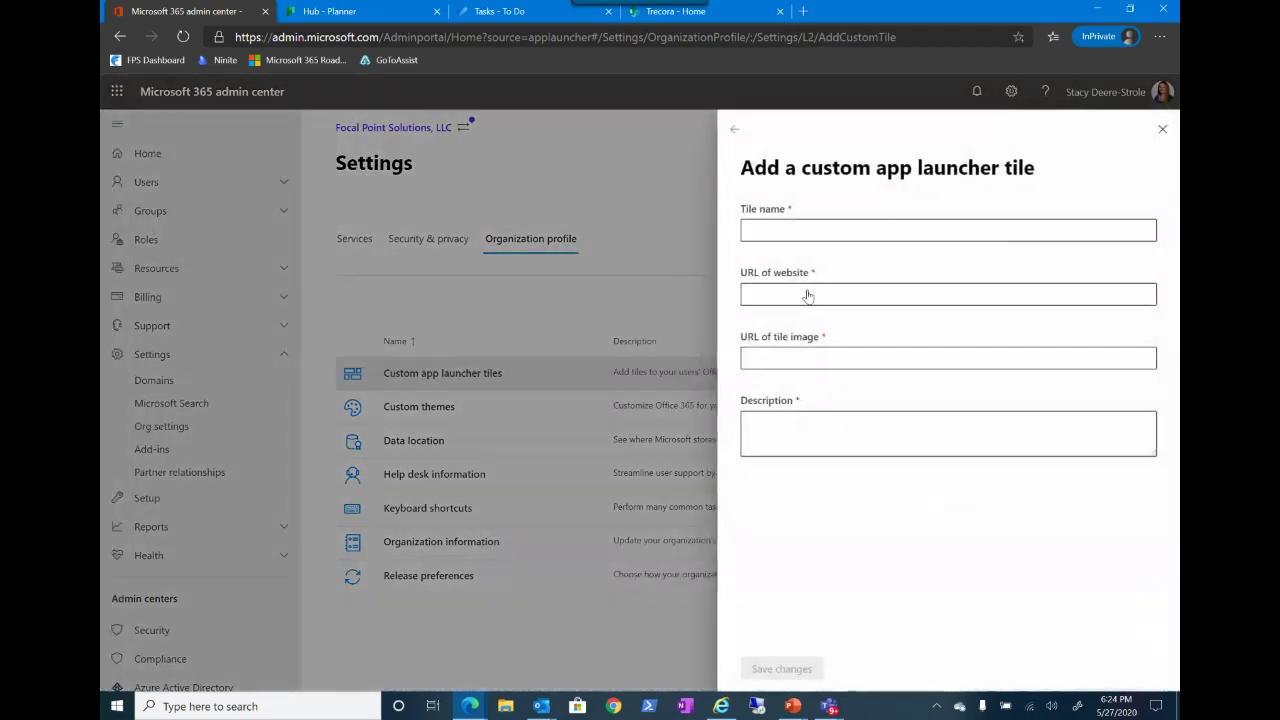
pyautogui.write('Test')
pyautogui.press('Tab')
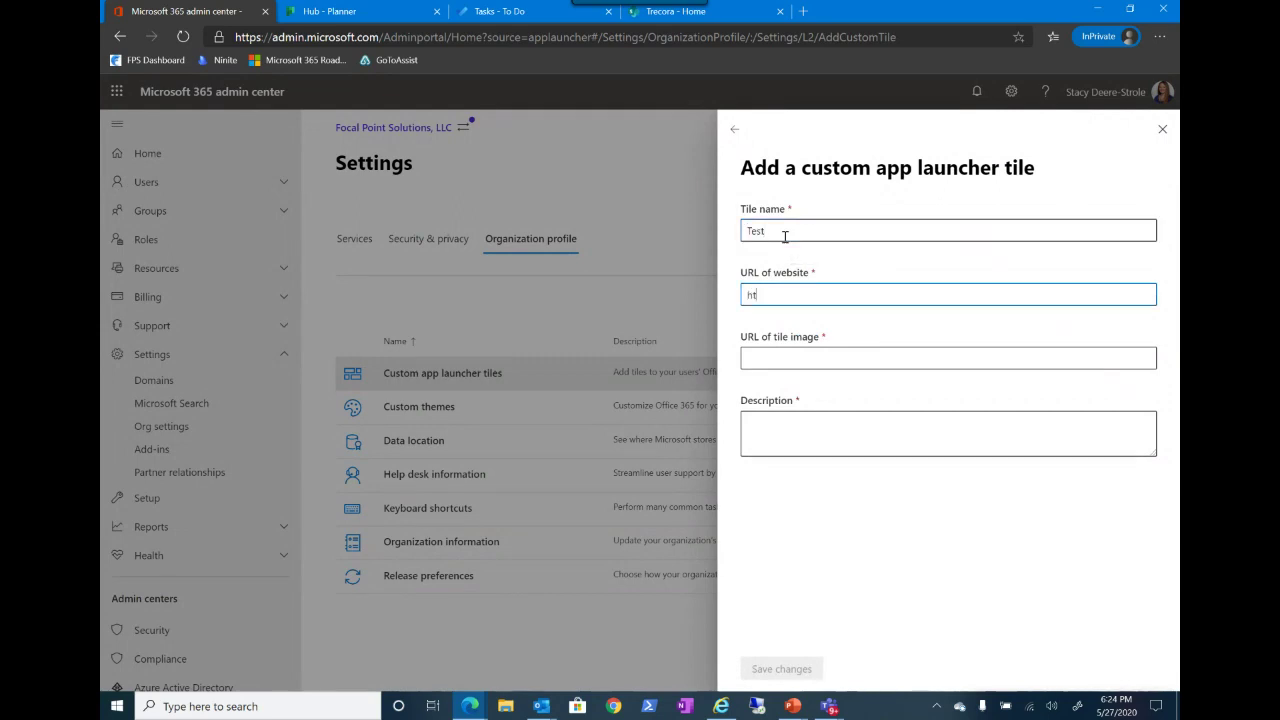
pyautogui.write('tp:')
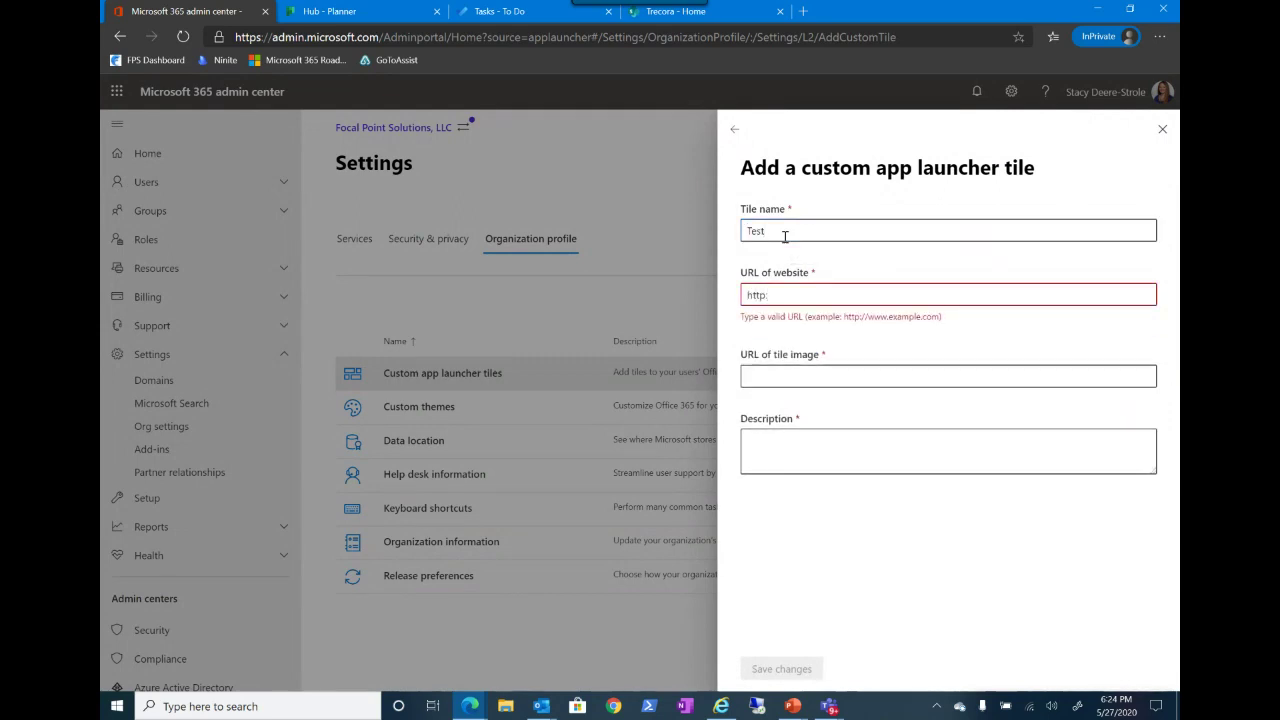
pyautogui.write('//google.com')
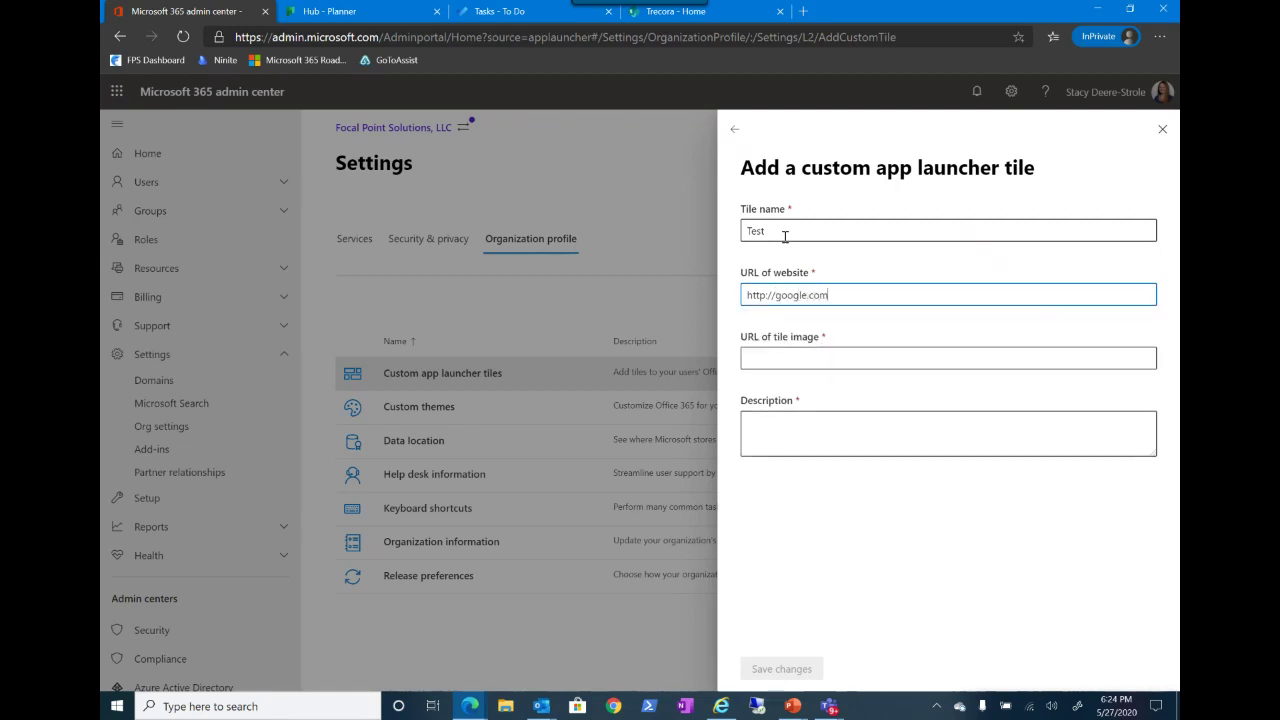
pyautogui.press('Tab')
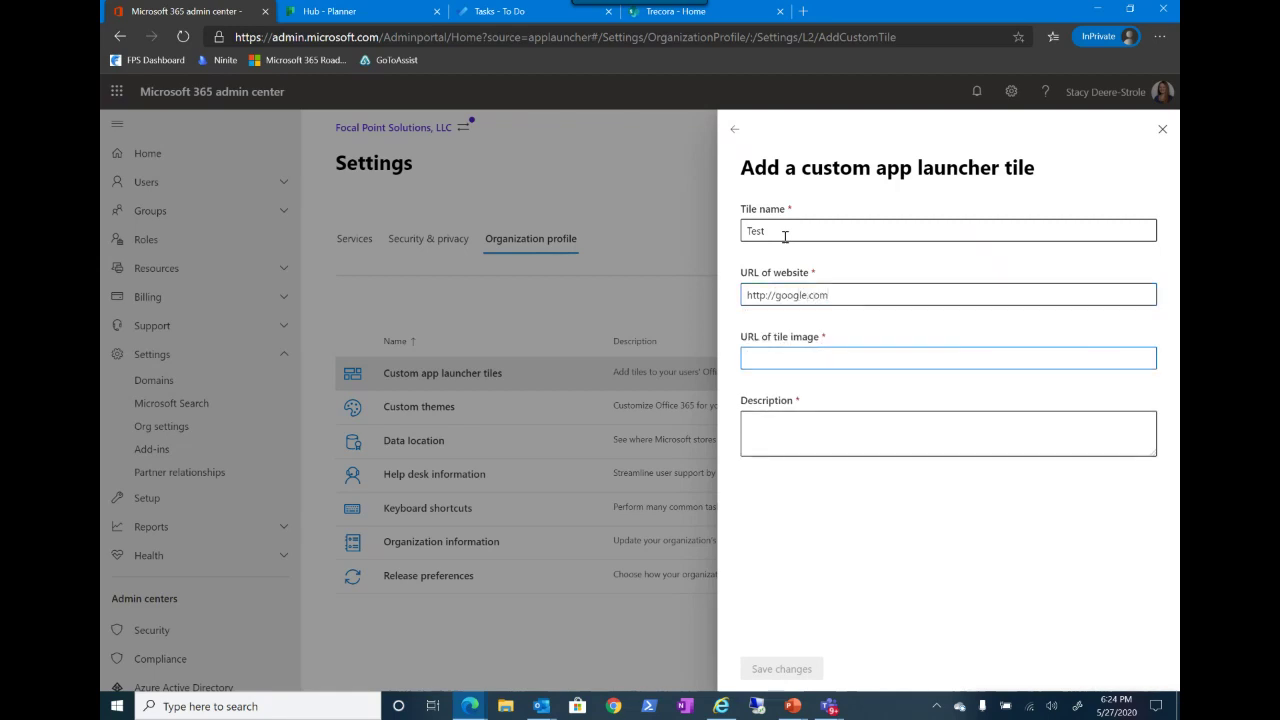
# Step: In a new browser tab, search Google for concur
pyautogui.click(803, 11)
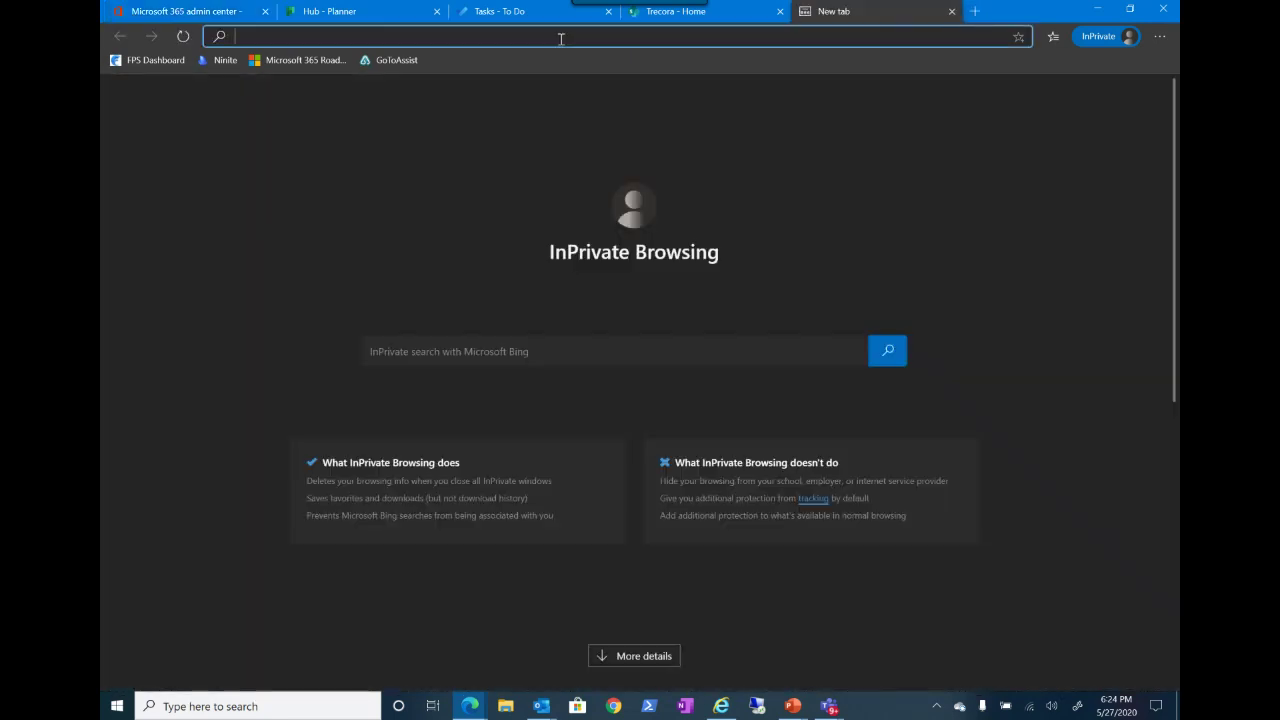
pyautogui.write('google.com')
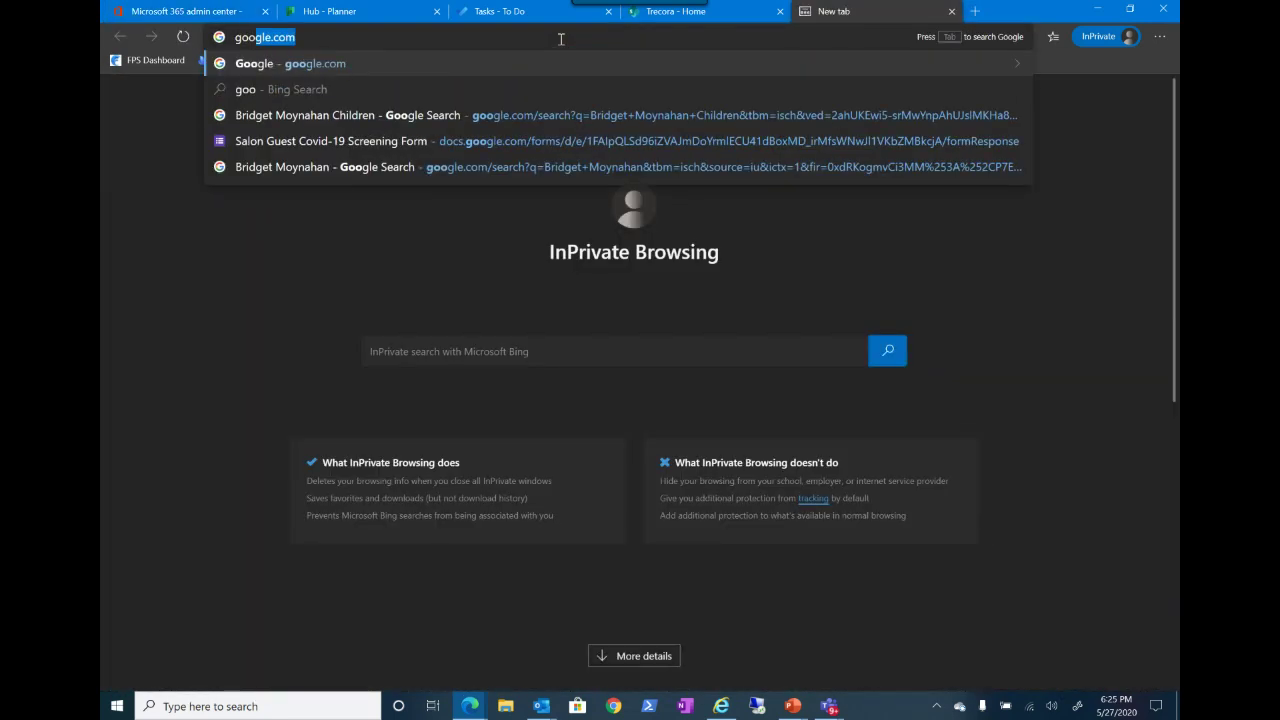
pyautogui.press('Return')
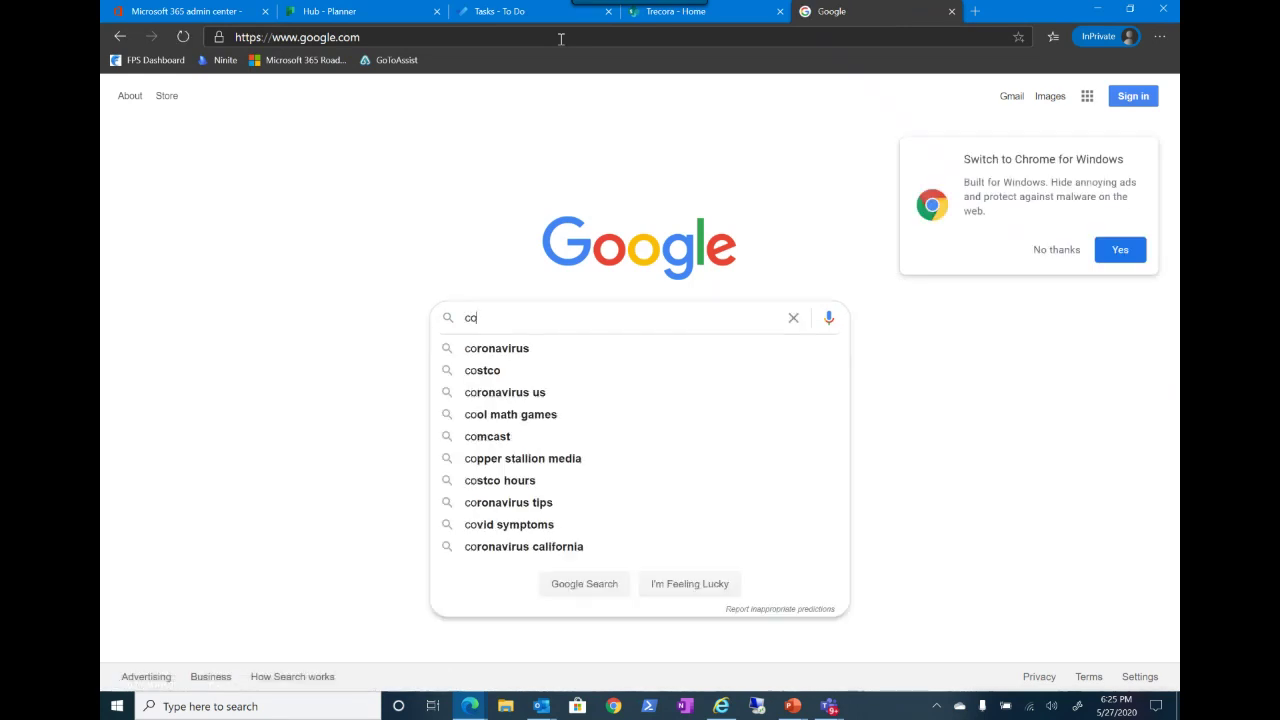
pyautogui.write('concur')
pyautogui.press('Return')
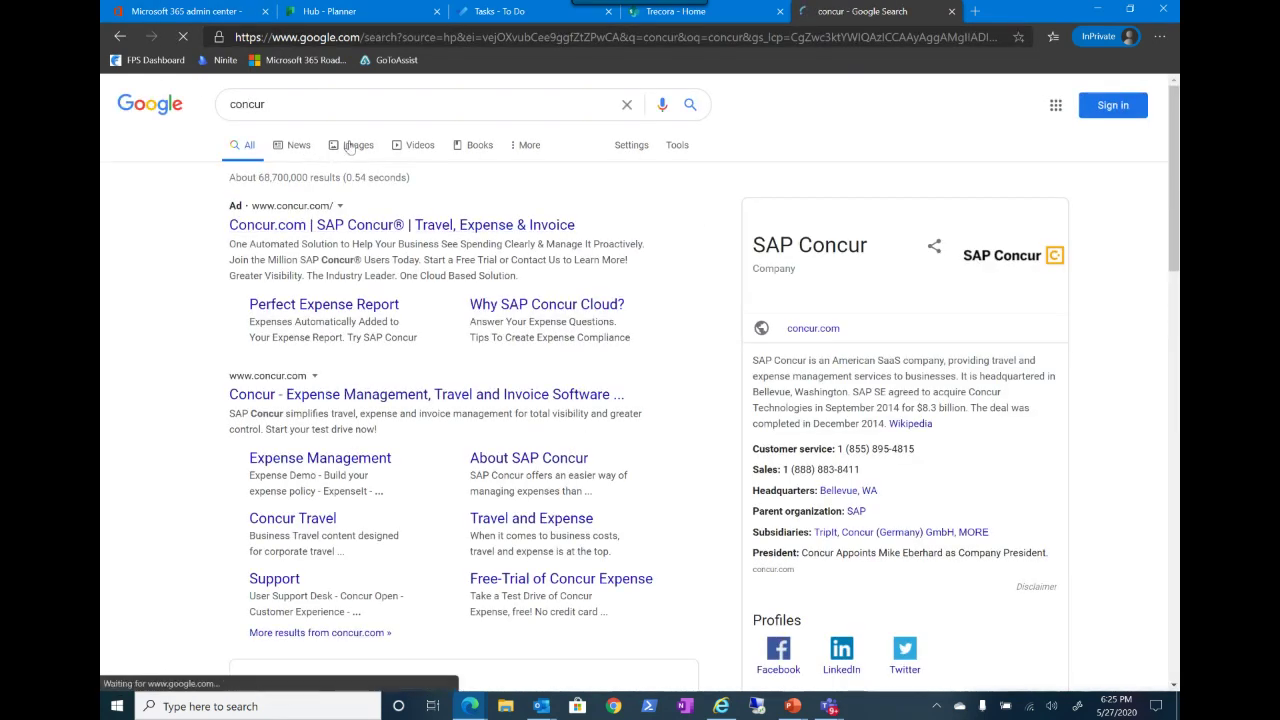
# Step: Copy the SAP Concur Google Play image link and paste it into the tile image URL field
pyautogui.click(357, 145)
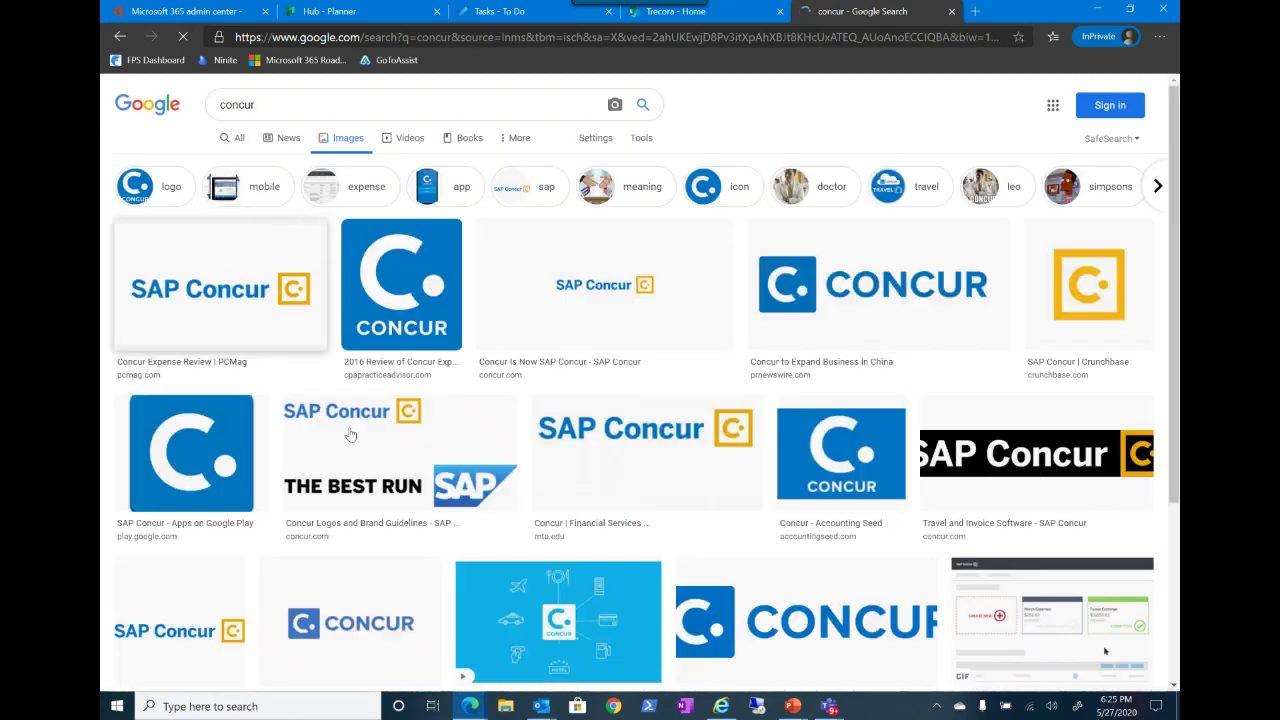
pyautogui.click(255, 453)
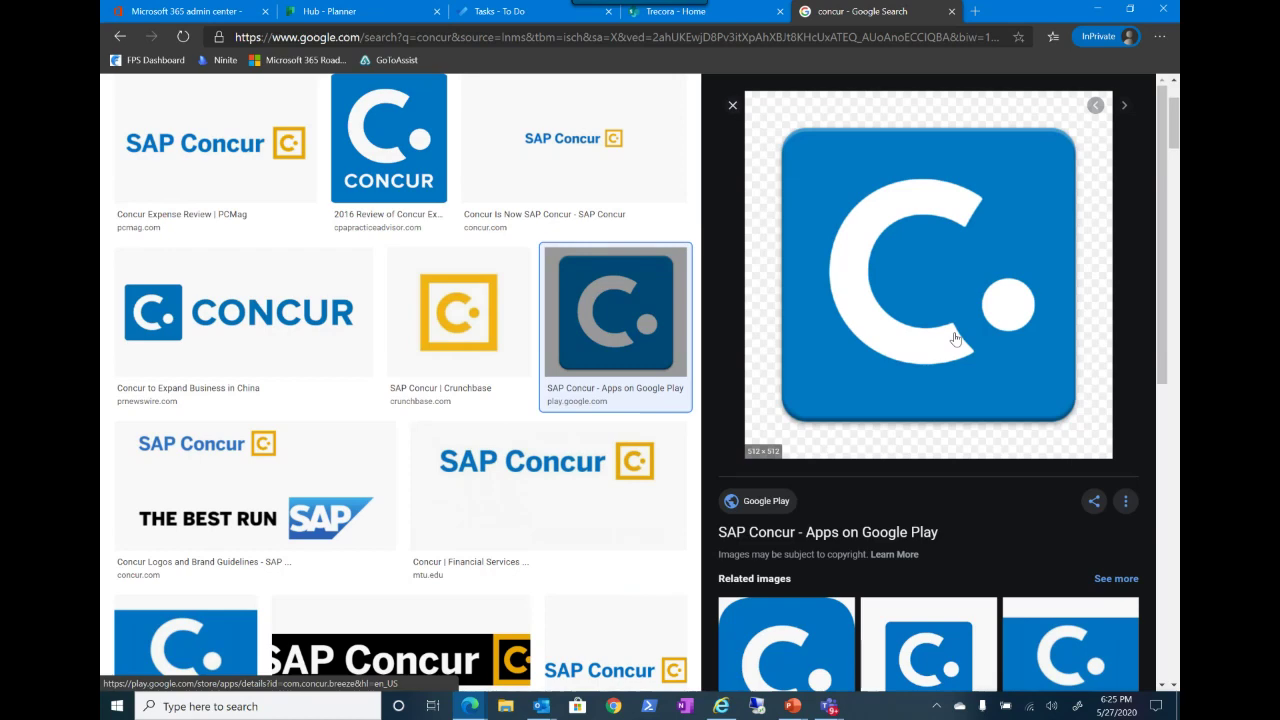
pyautogui.rightClick(946, 333)
pyautogui.click(988, 446)
pyautogui.click(650, 14)
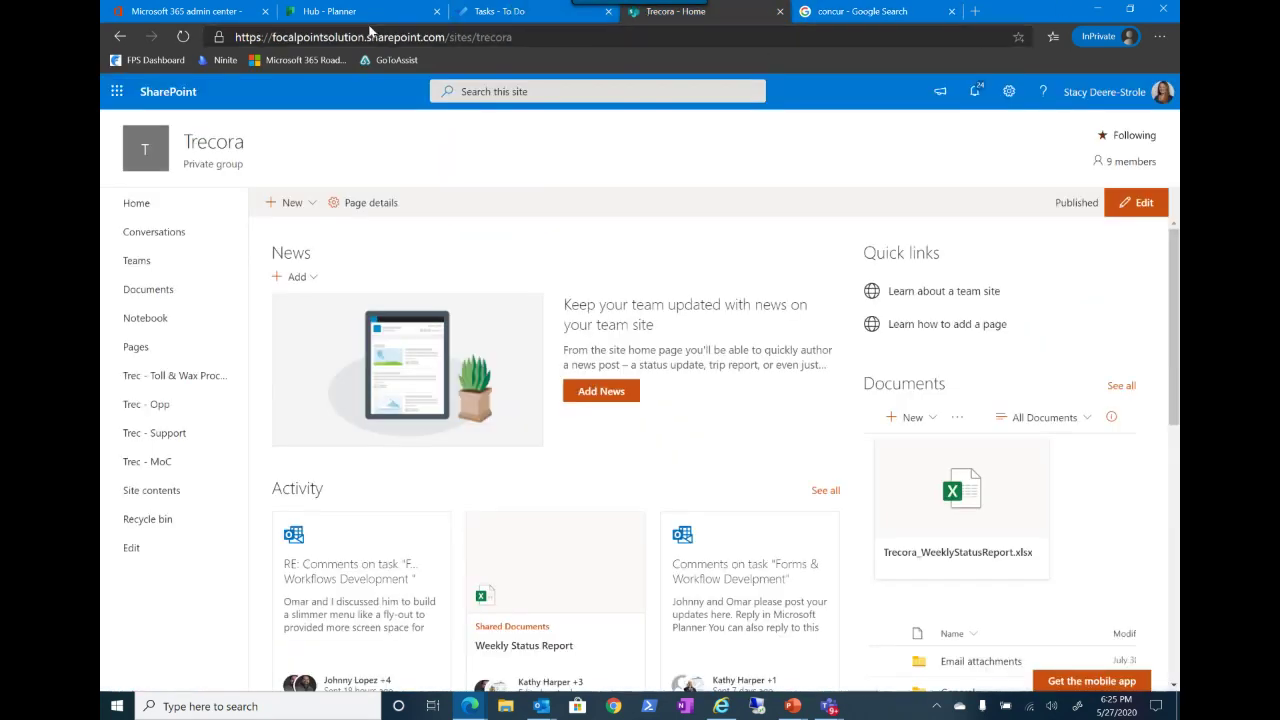
pyautogui.click(205, 12)
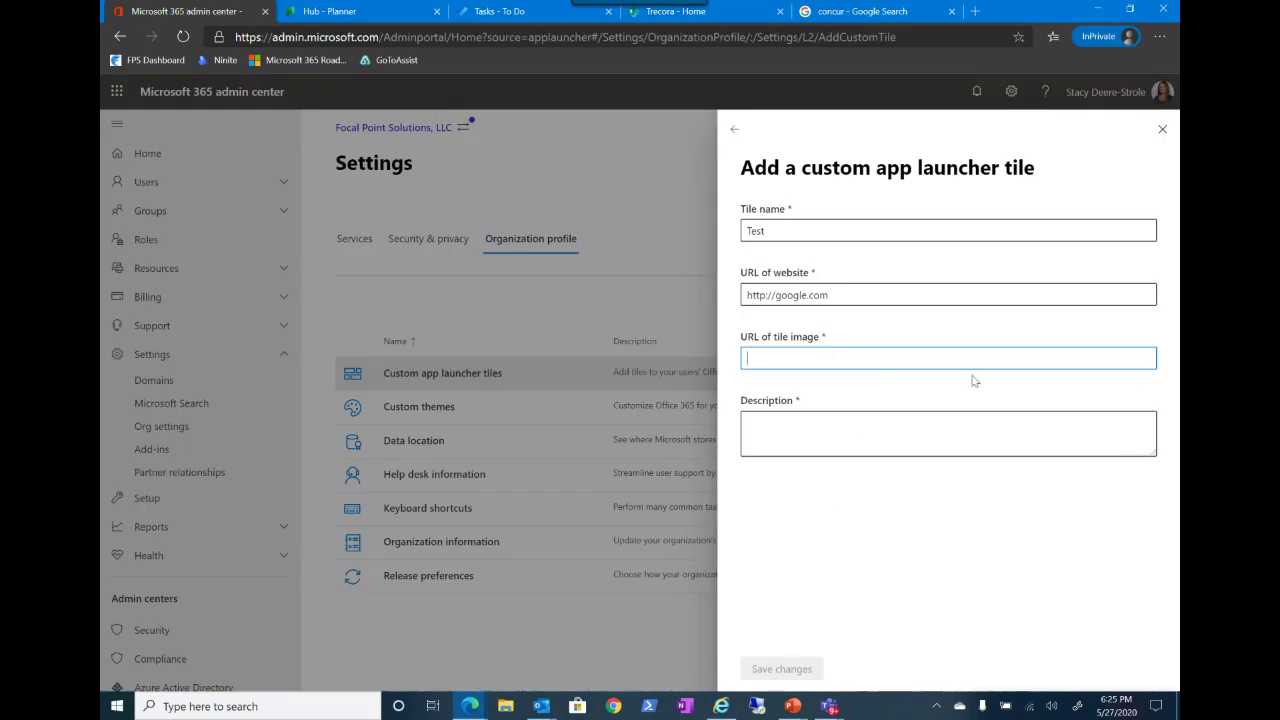
pyautogui.hotkey('ctrl', 'v')
pyautogui.rightClick(877, 357)
# Step: Give the Test tile the description Concur, save it, and close the panel
pyautogui.click(802, 421)
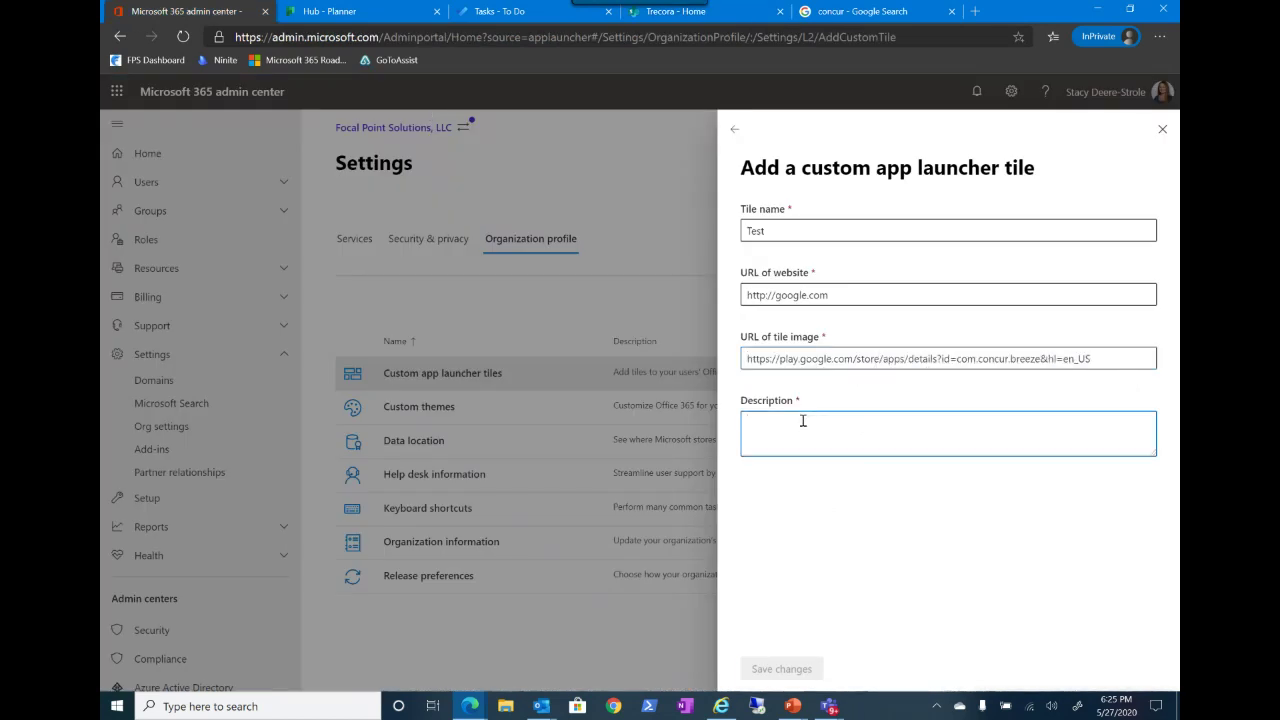
pyautogui.write('Concur')
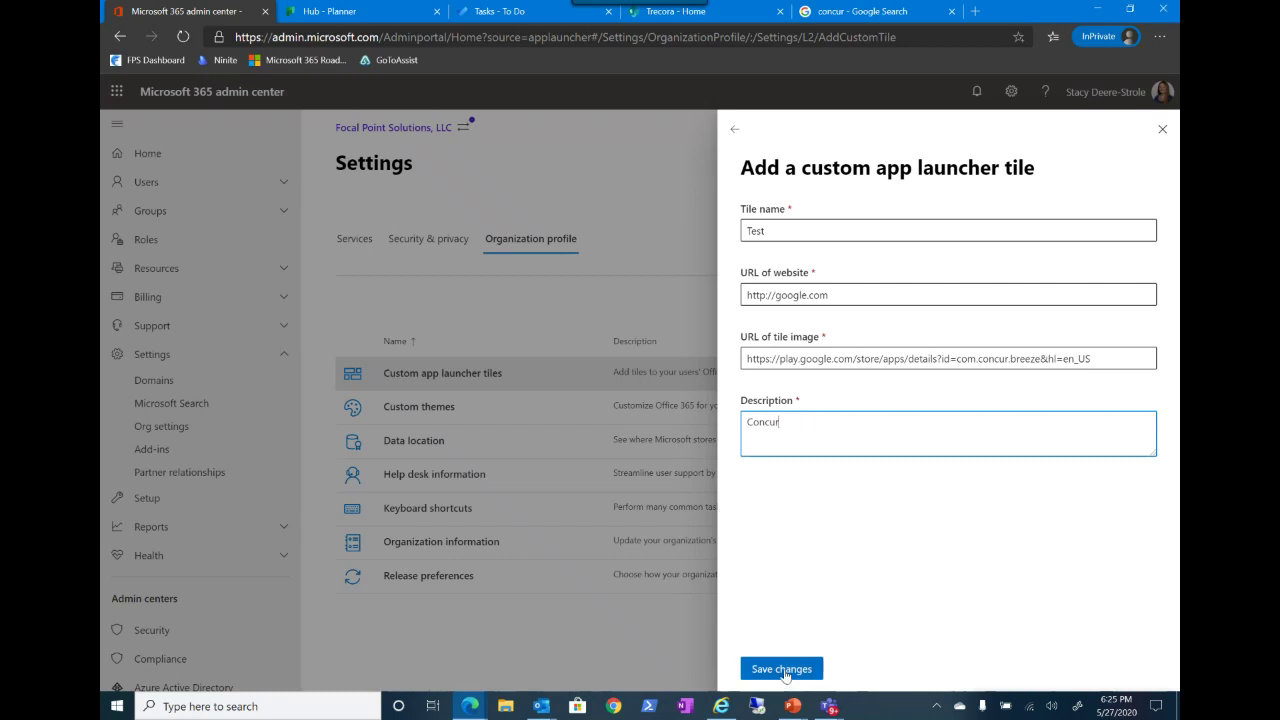
pyautogui.click(785, 670)
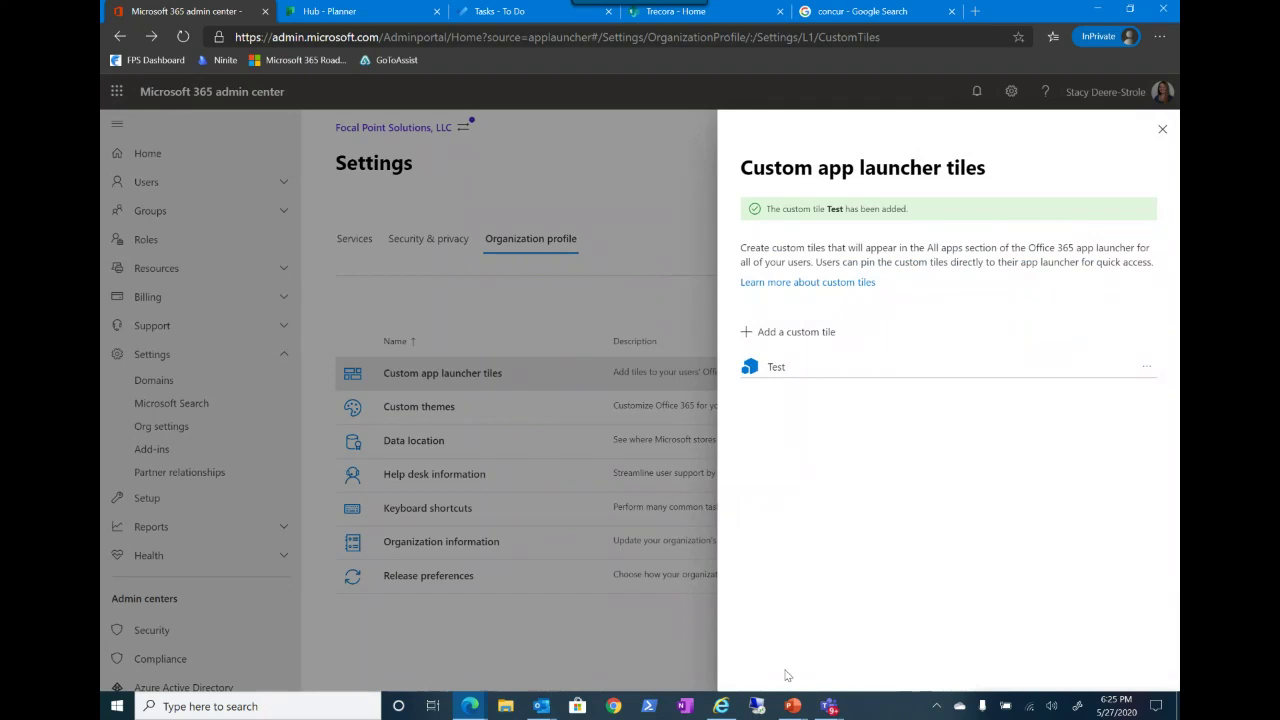
pyautogui.click(1162, 130)
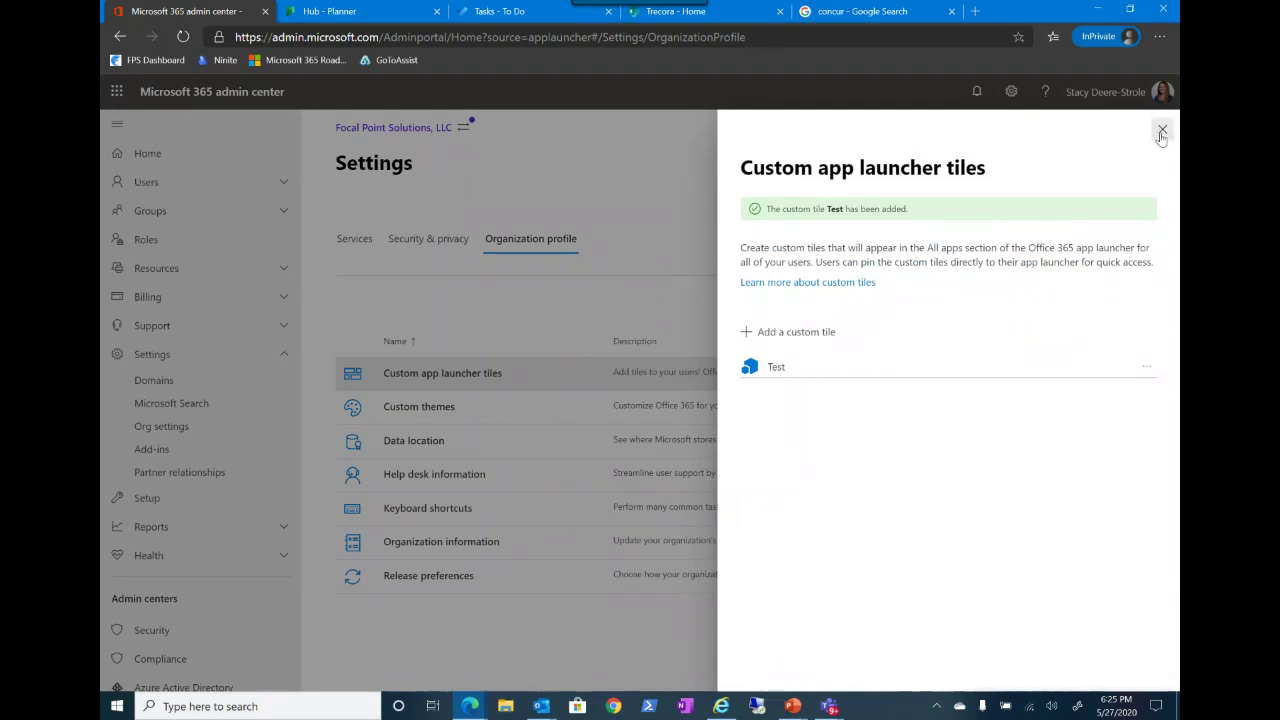
pyautogui.click(184, 37)
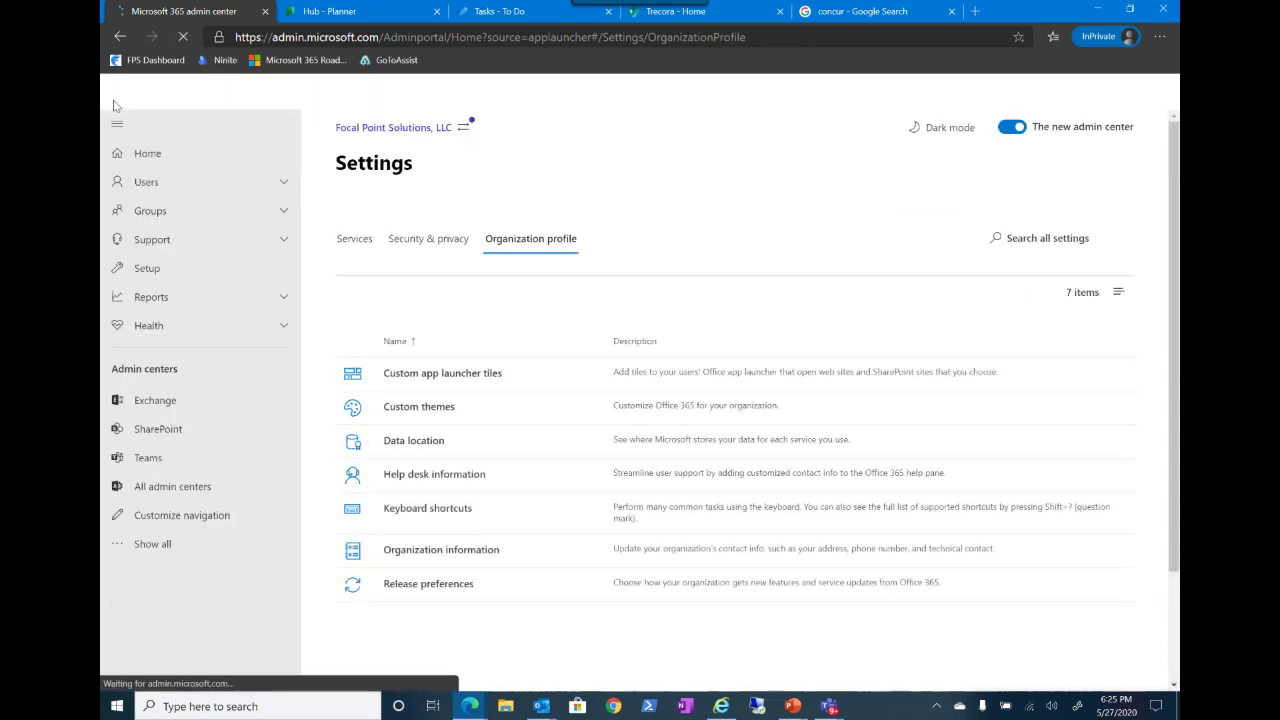
pyautogui.click(114, 104)
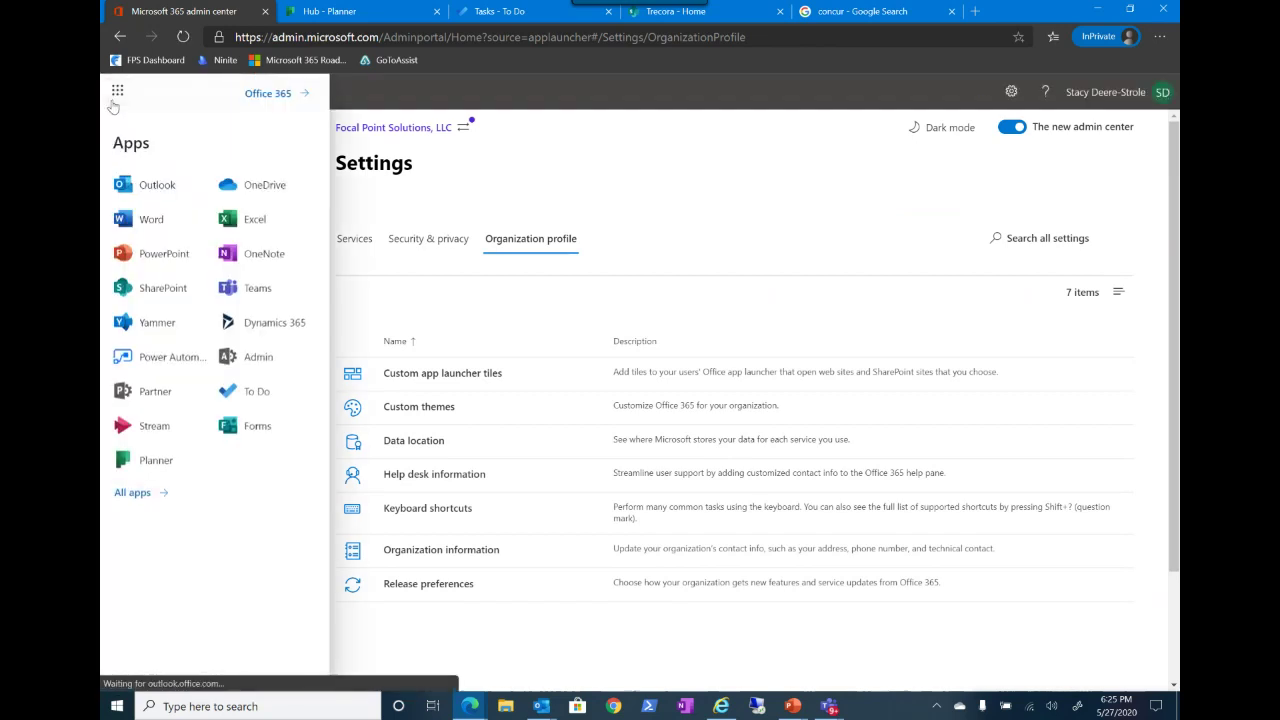
pyautogui.click(132, 493)
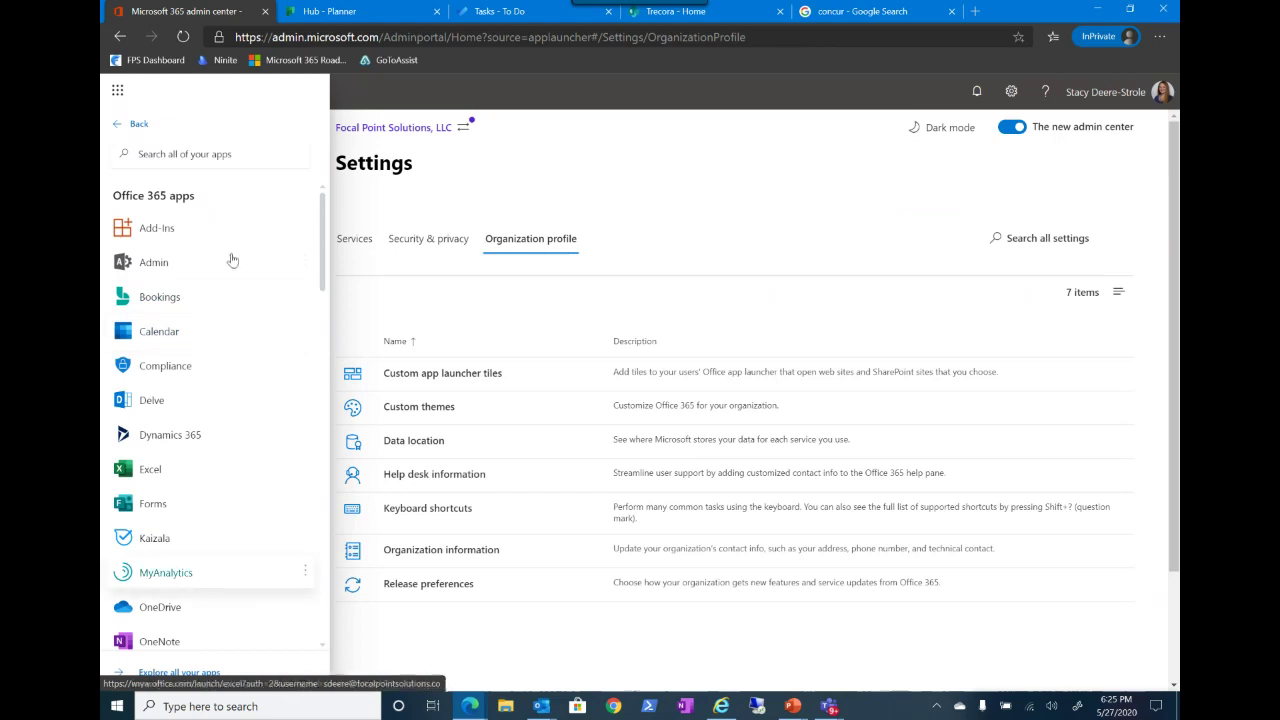
pyautogui.scroll(-2, 214, 491)
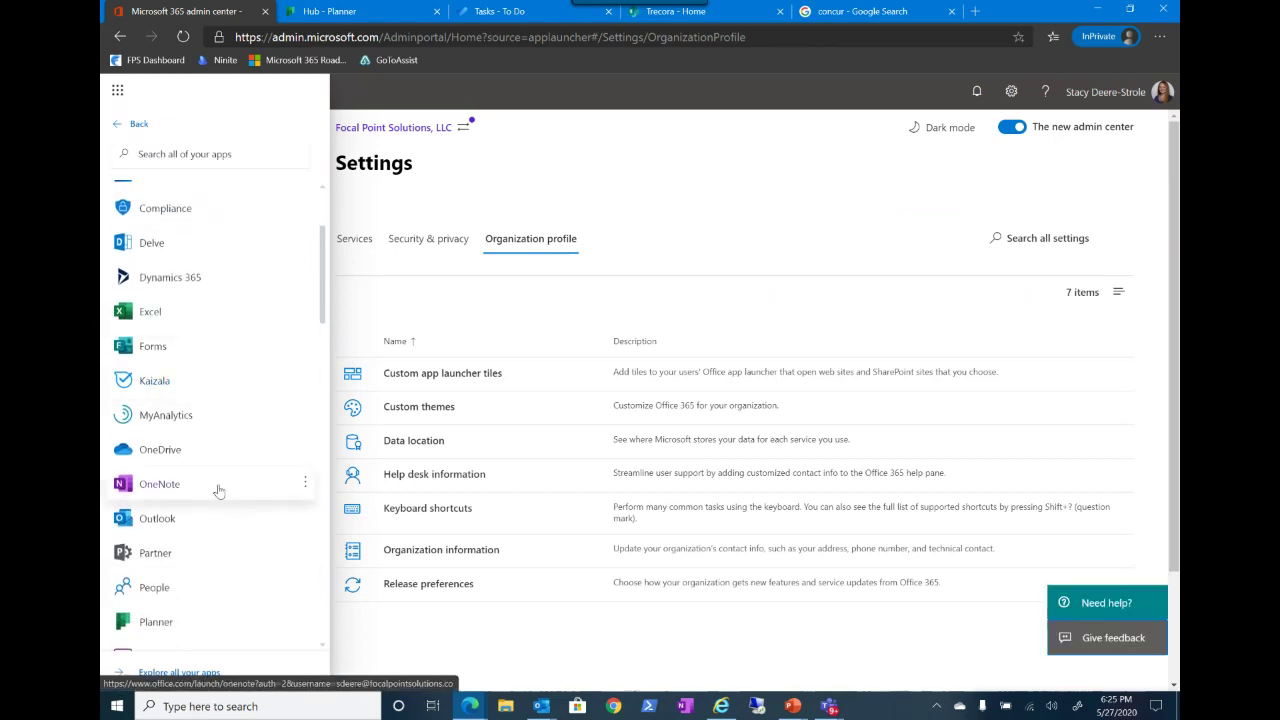
pyautogui.scroll(1, 219, 491)
pyautogui.scroll(1, 219, 491)
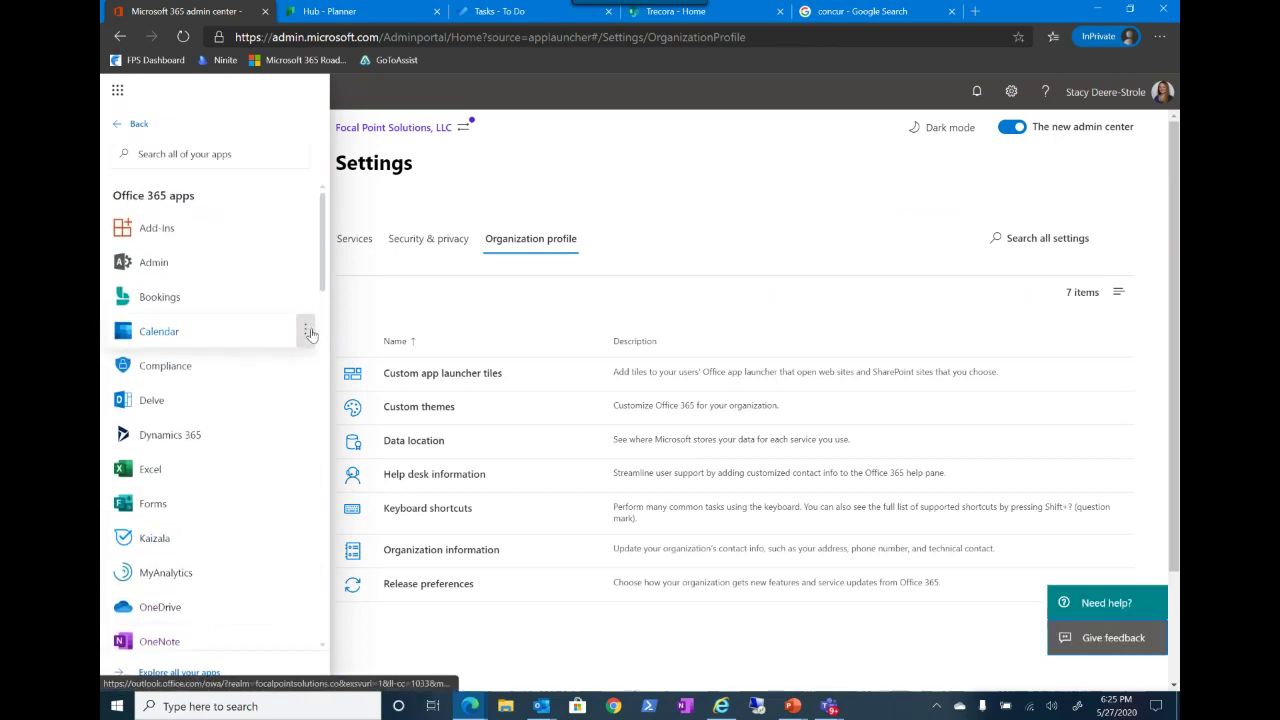
pyautogui.click(306, 331)
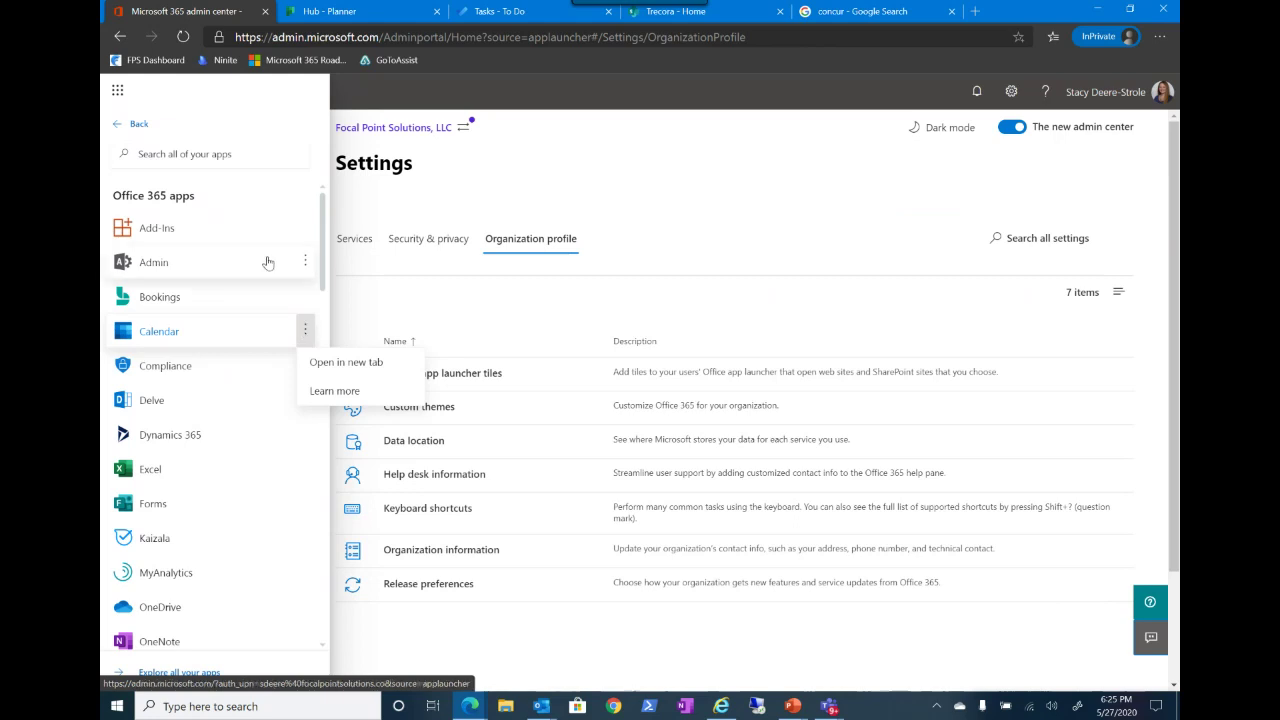
pyautogui.click(130, 125)
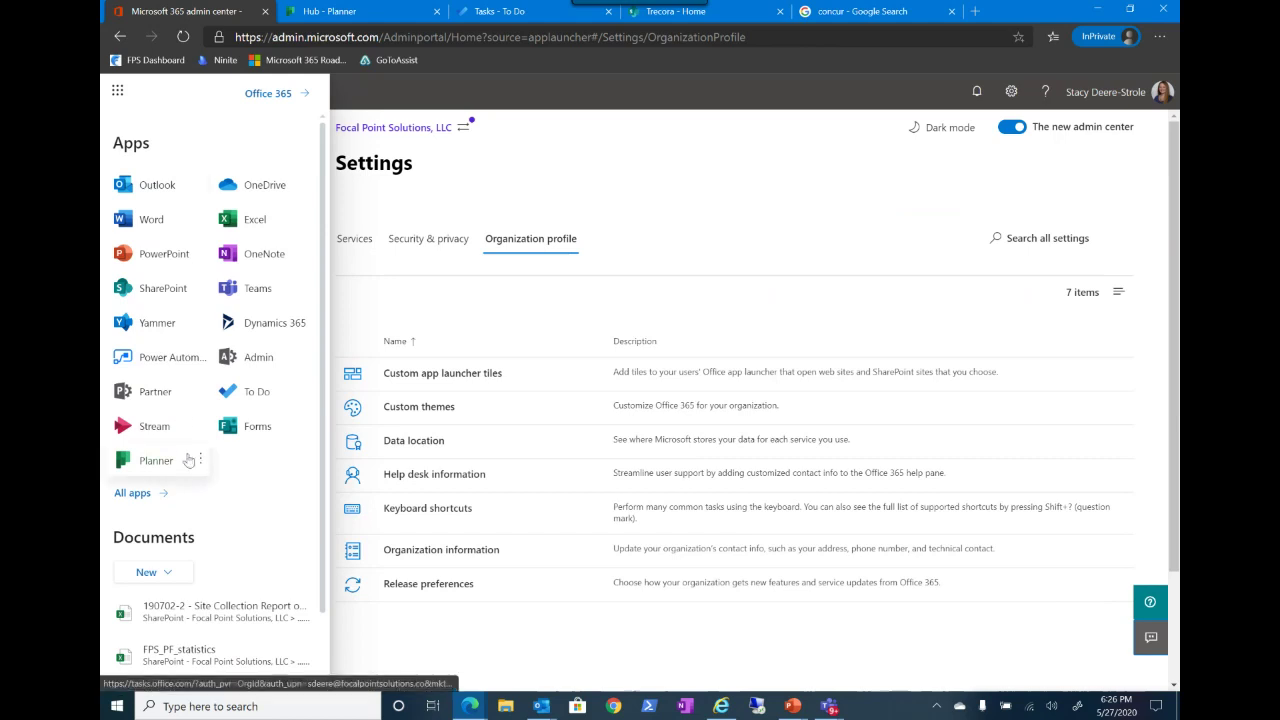
pyautogui.click(762, 248)
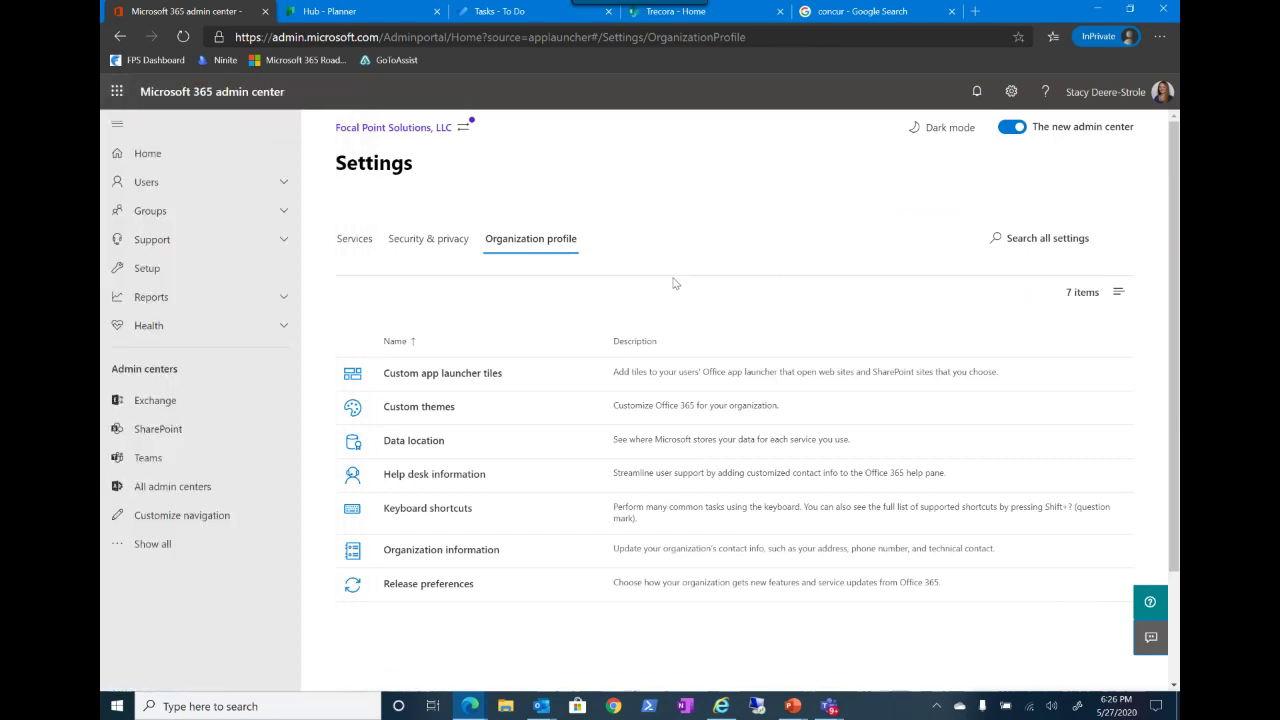
pyautogui.click(420, 407)
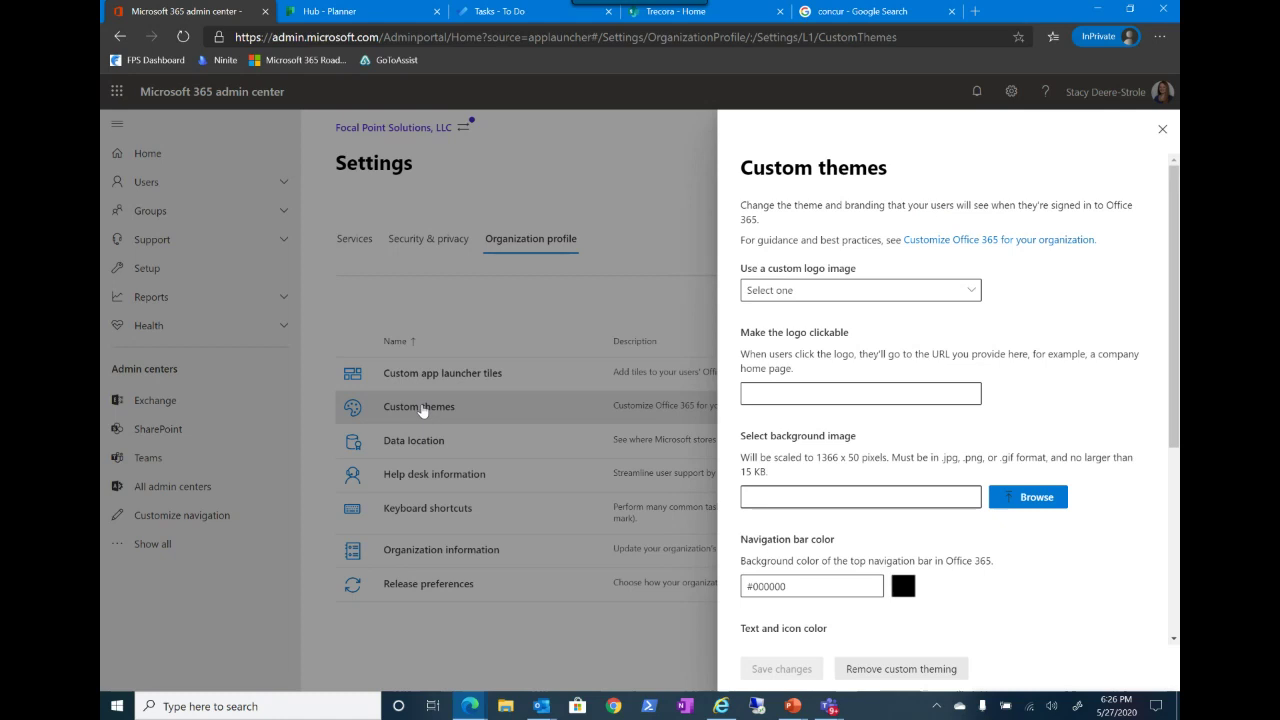
pyautogui.click(776, 298)
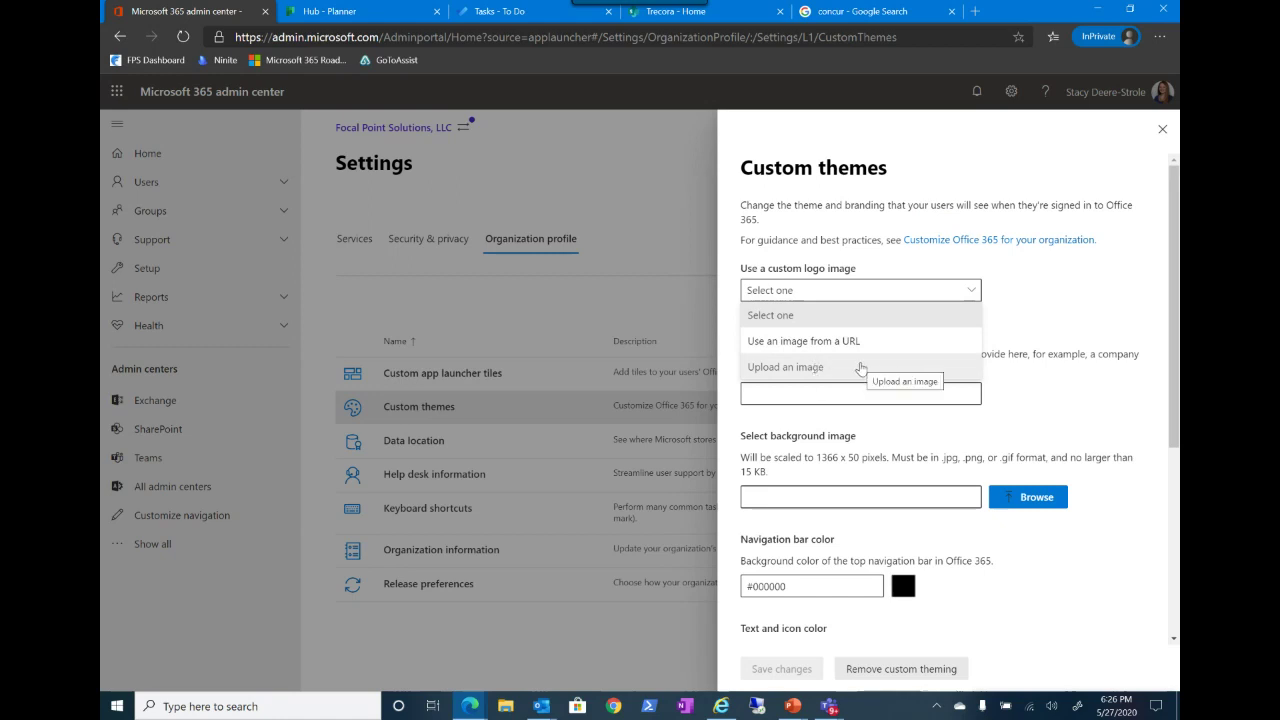
pyautogui.click(861, 368)
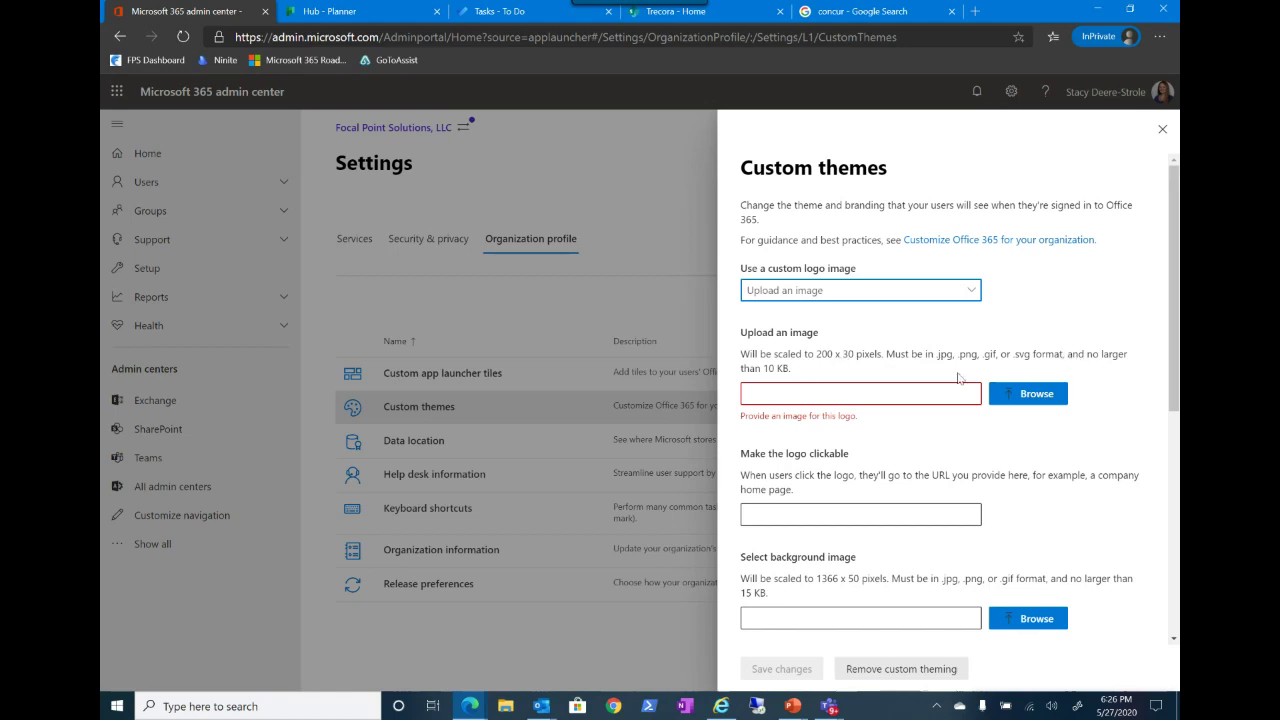
pyautogui.click(810, 296)
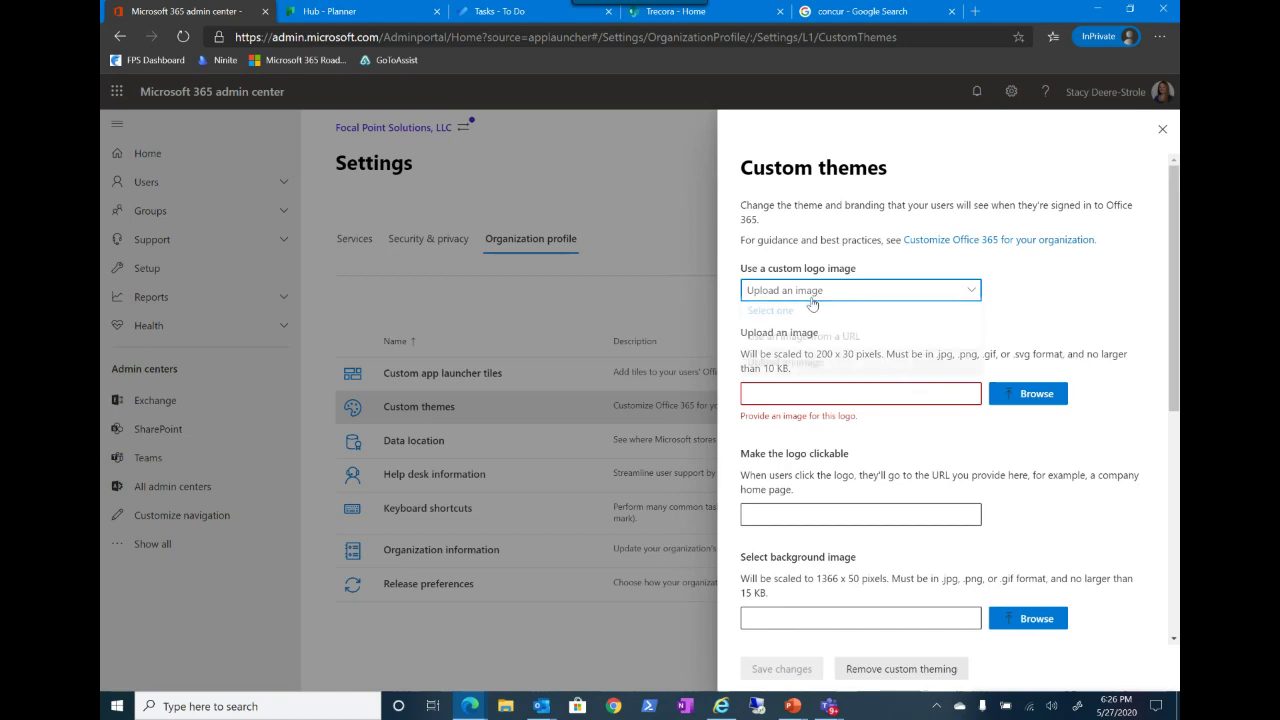
pyautogui.click(800, 318)
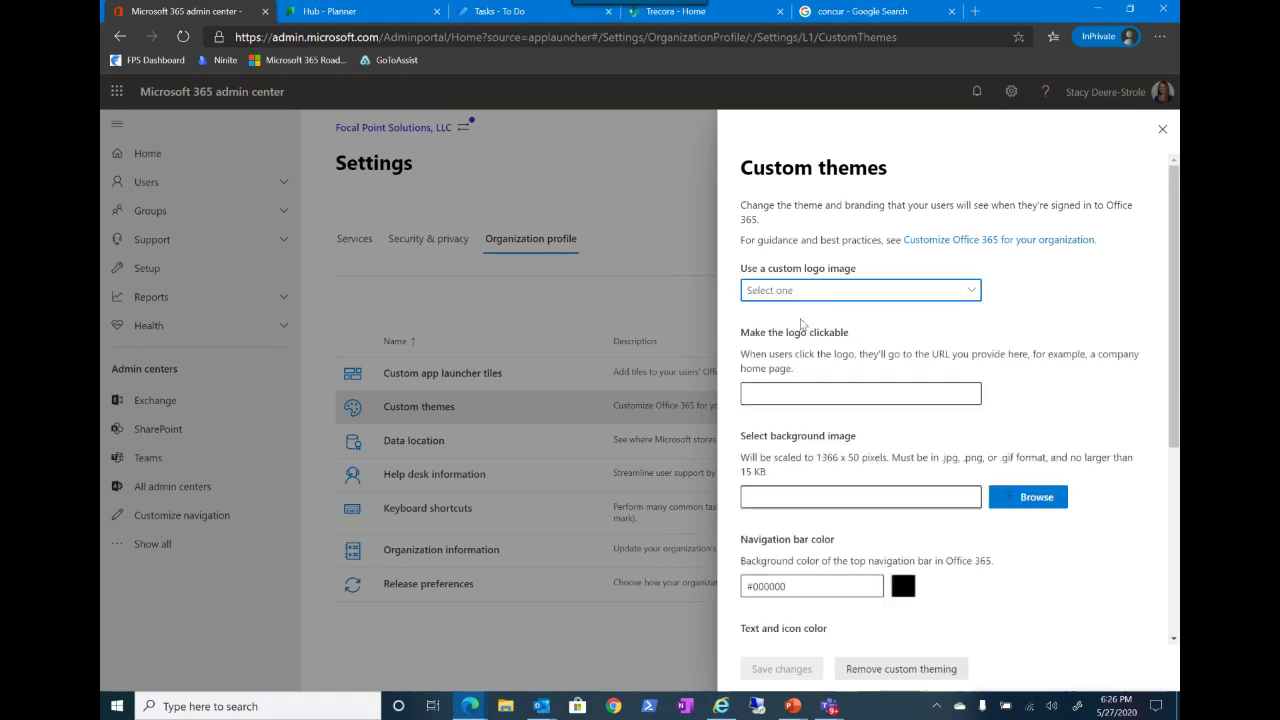
pyautogui.scroll(-1, 790, 315)
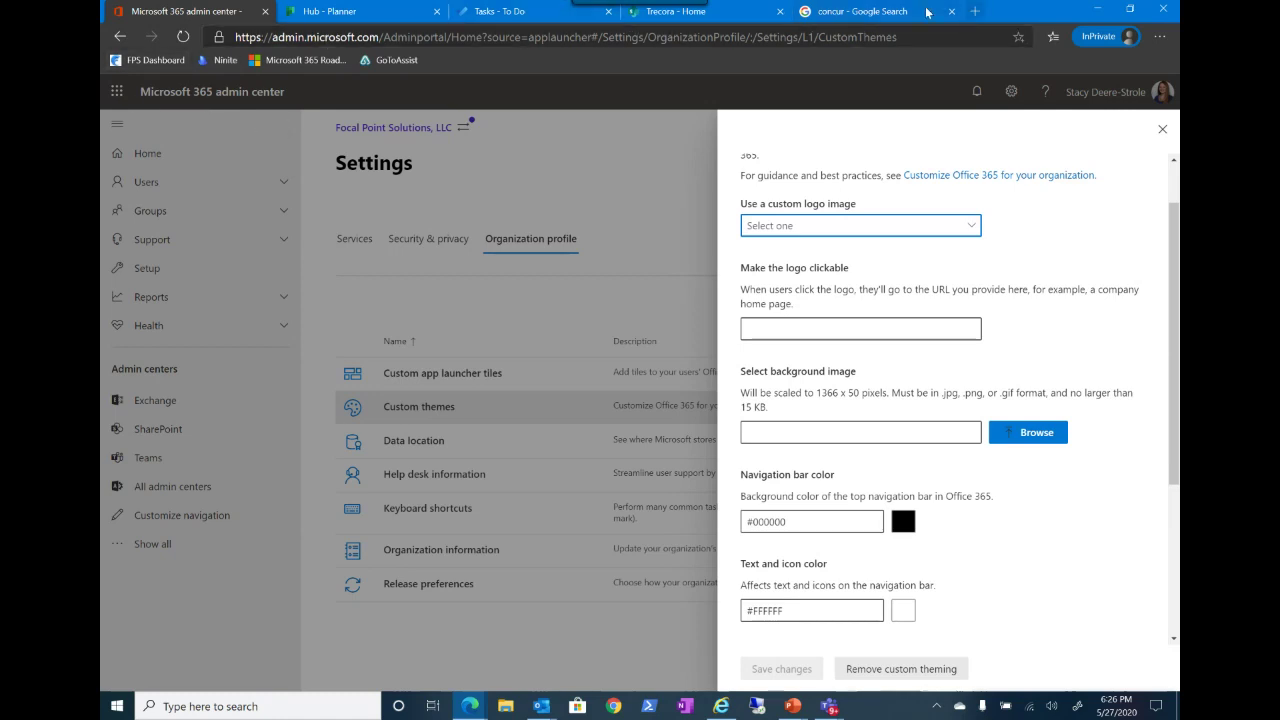
# Step: Open the FPS Dashboard site from its bookmark in the spare tab, then return to admin center
pyautogui.click(709, 14)
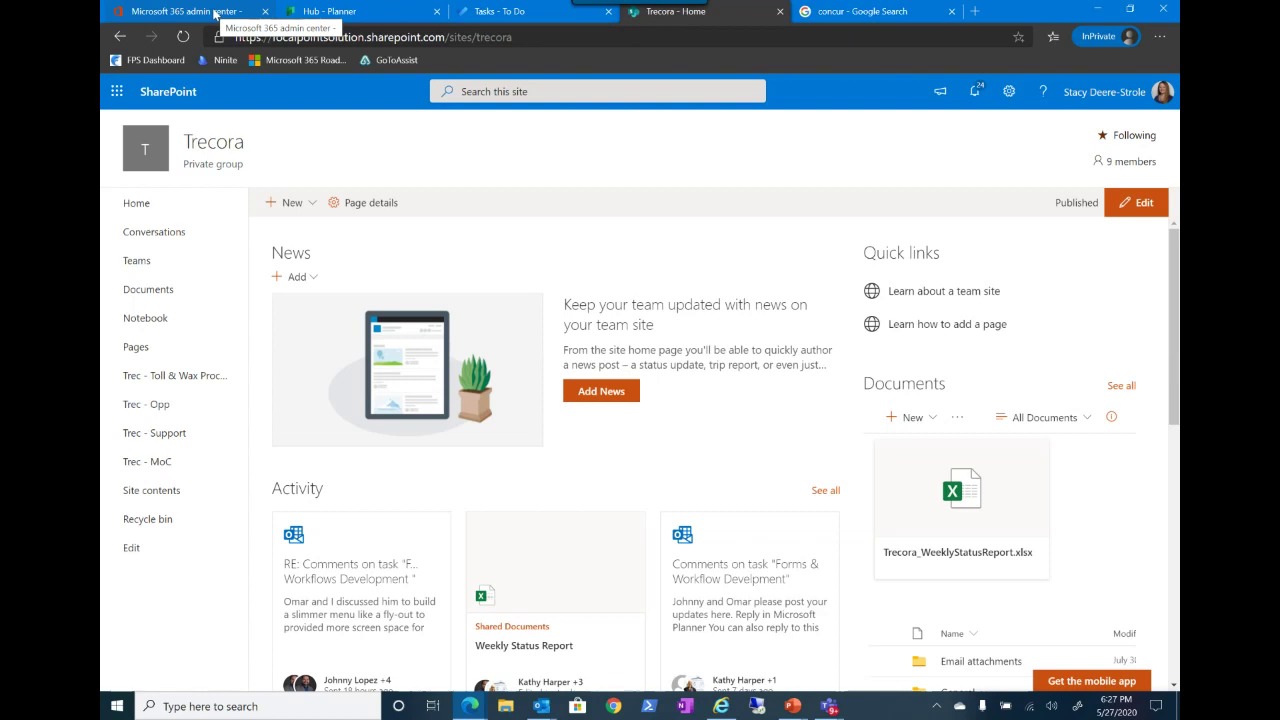
pyautogui.click(214, 13)
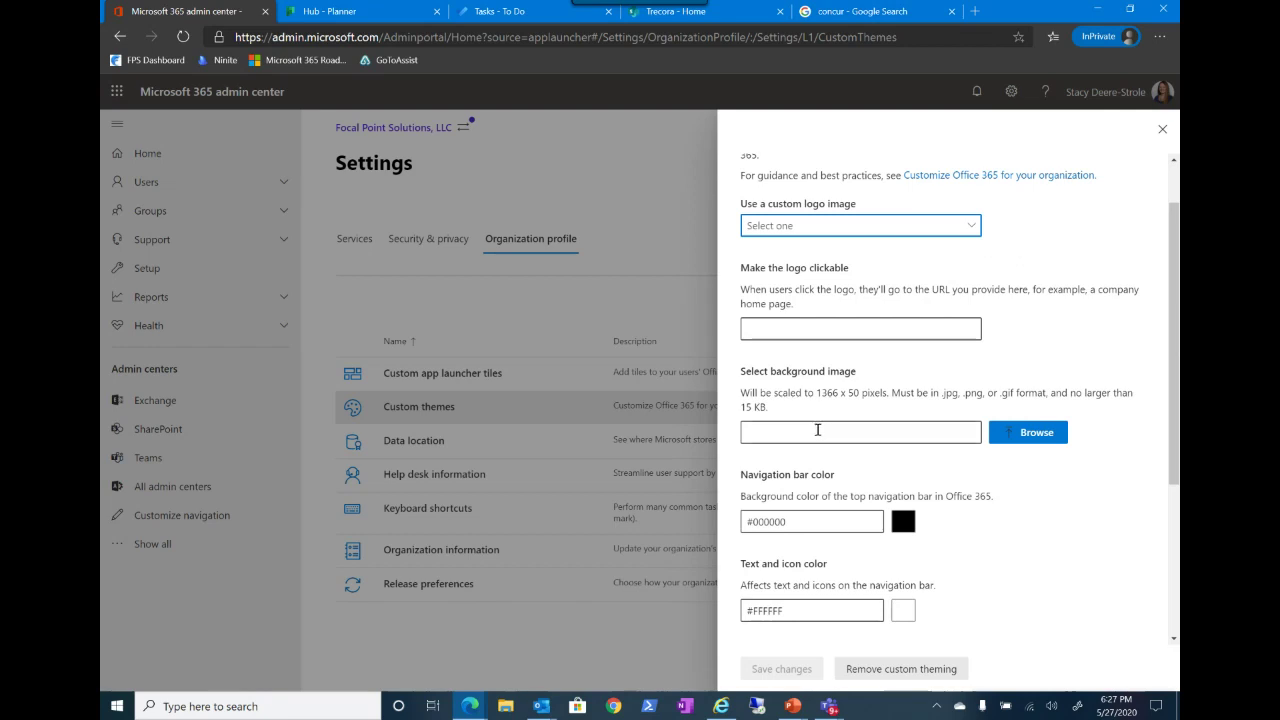
pyautogui.click(862, 11)
pyautogui.click(152, 60)
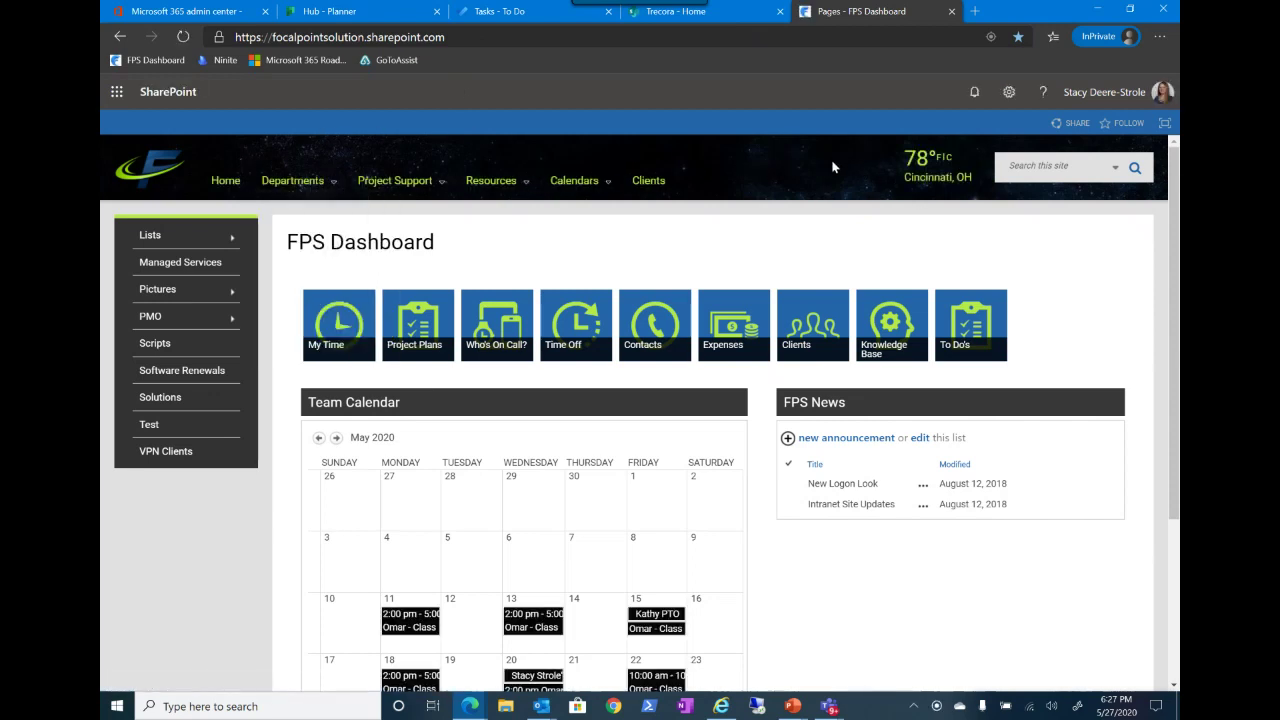
pyautogui.click(202, 14)
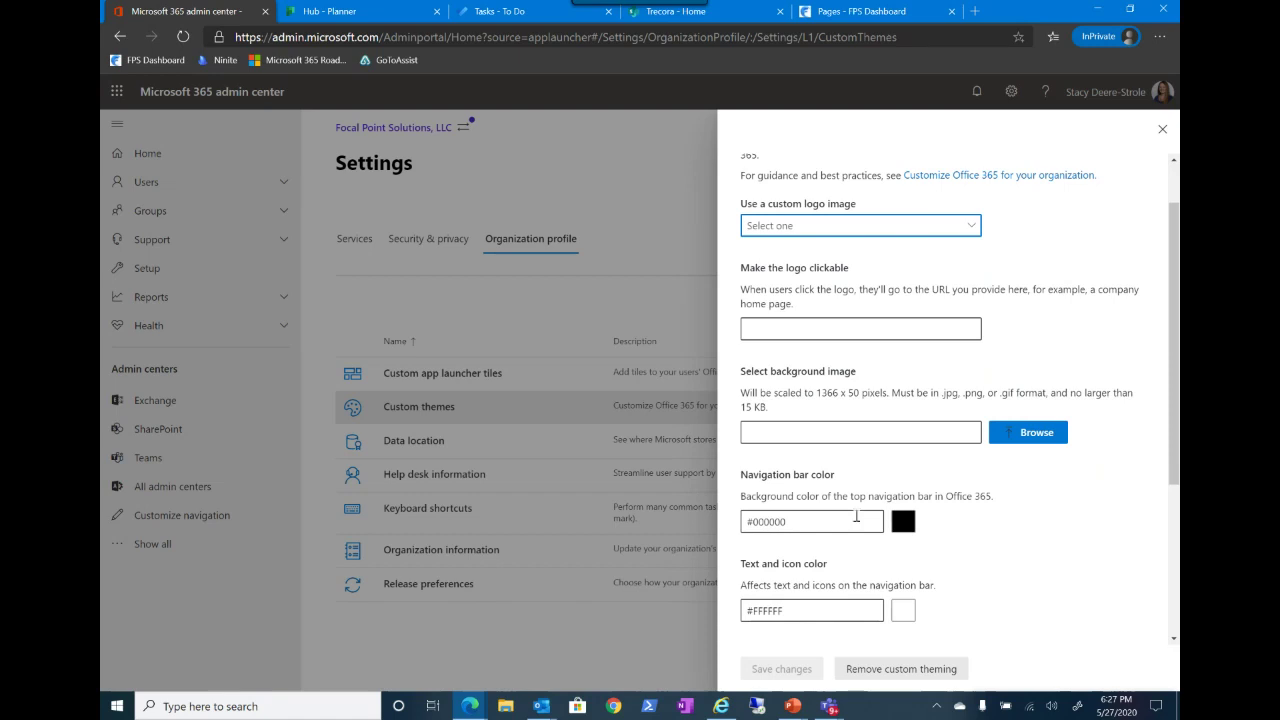
# Step: Check Prevent users from overriding their theme, uncheck Show the user's display name, save, and close
pyautogui.scroll(-2, 805, 600)
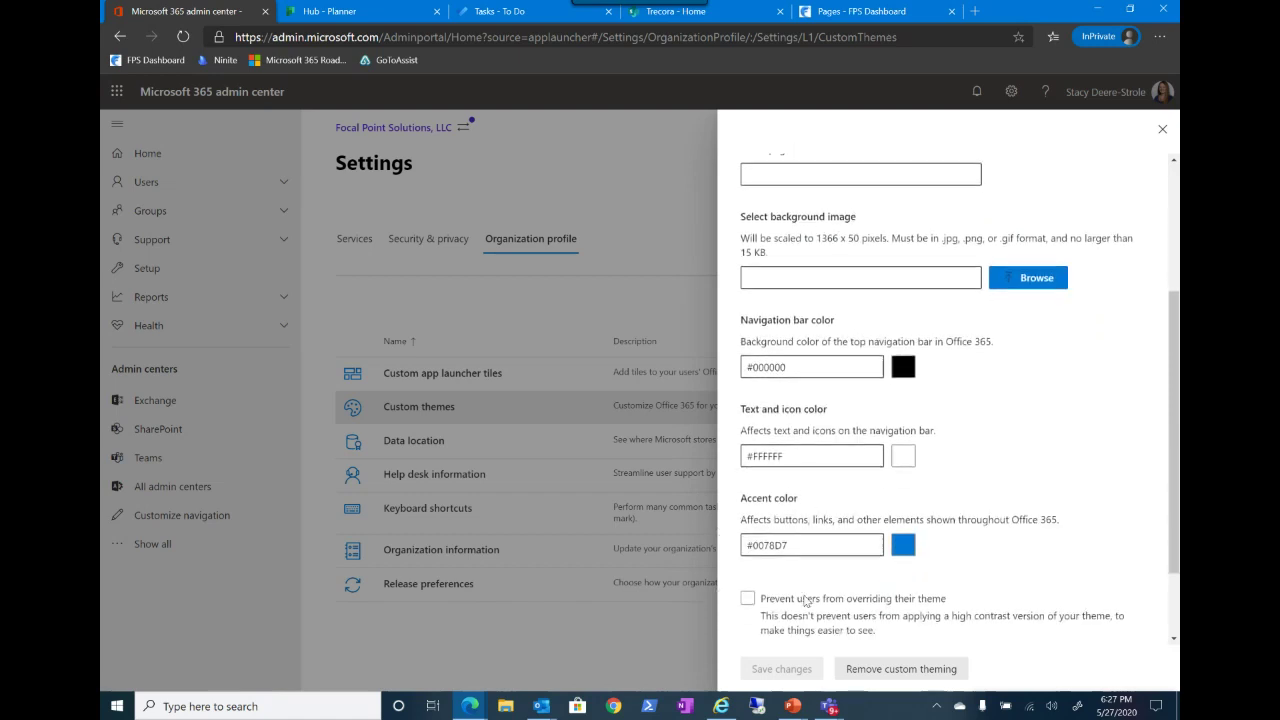
pyautogui.scroll(-2, 805, 600)
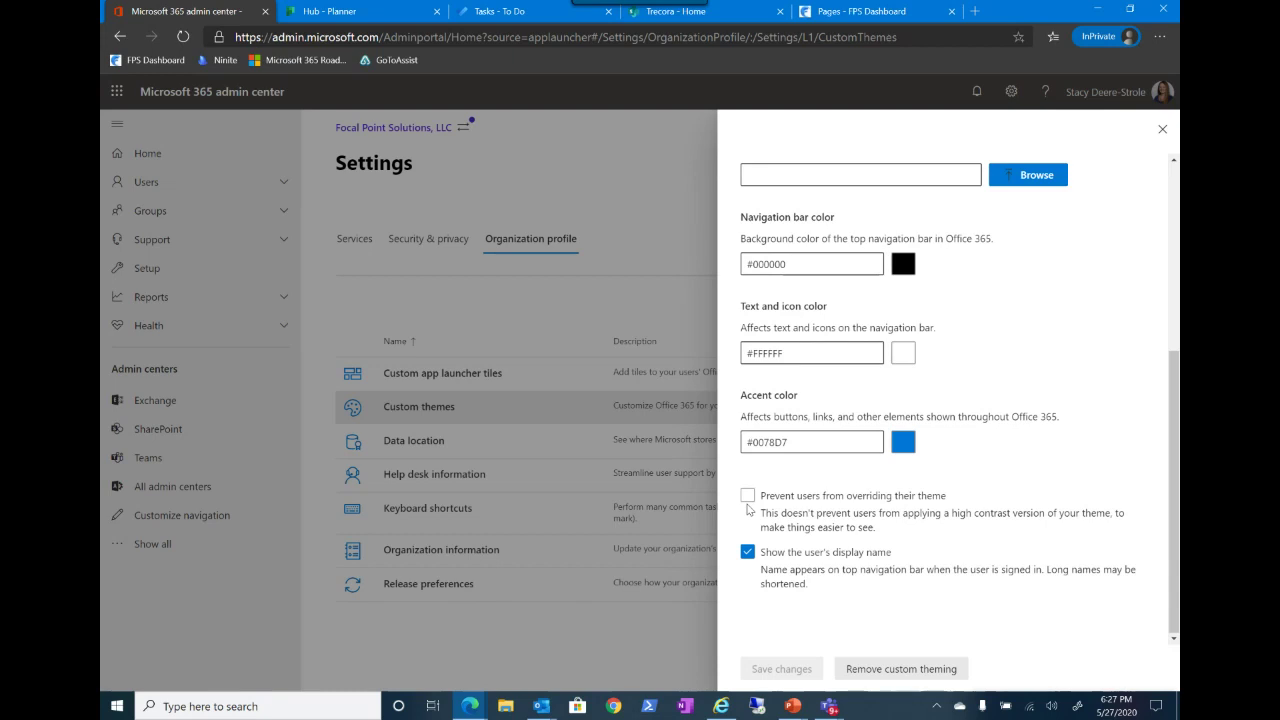
pyautogui.click(748, 496)
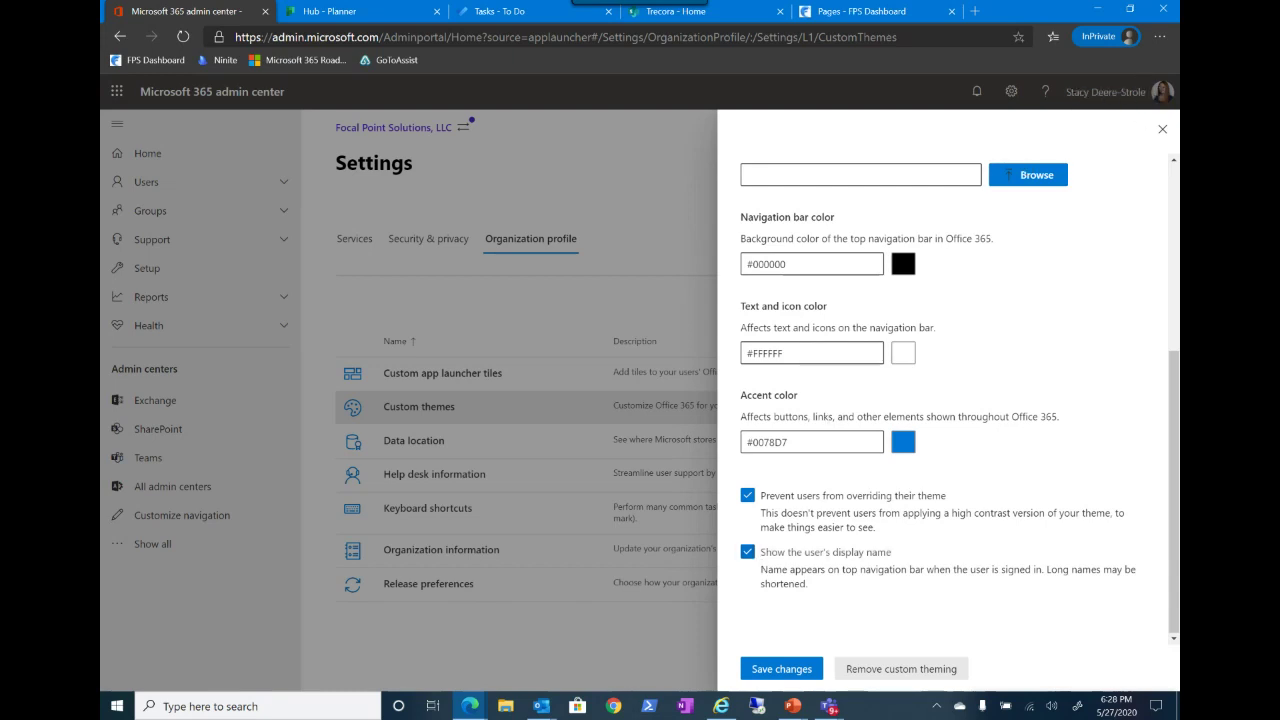
pyautogui.click(747, 553)
pyautogui.click(782, 674)
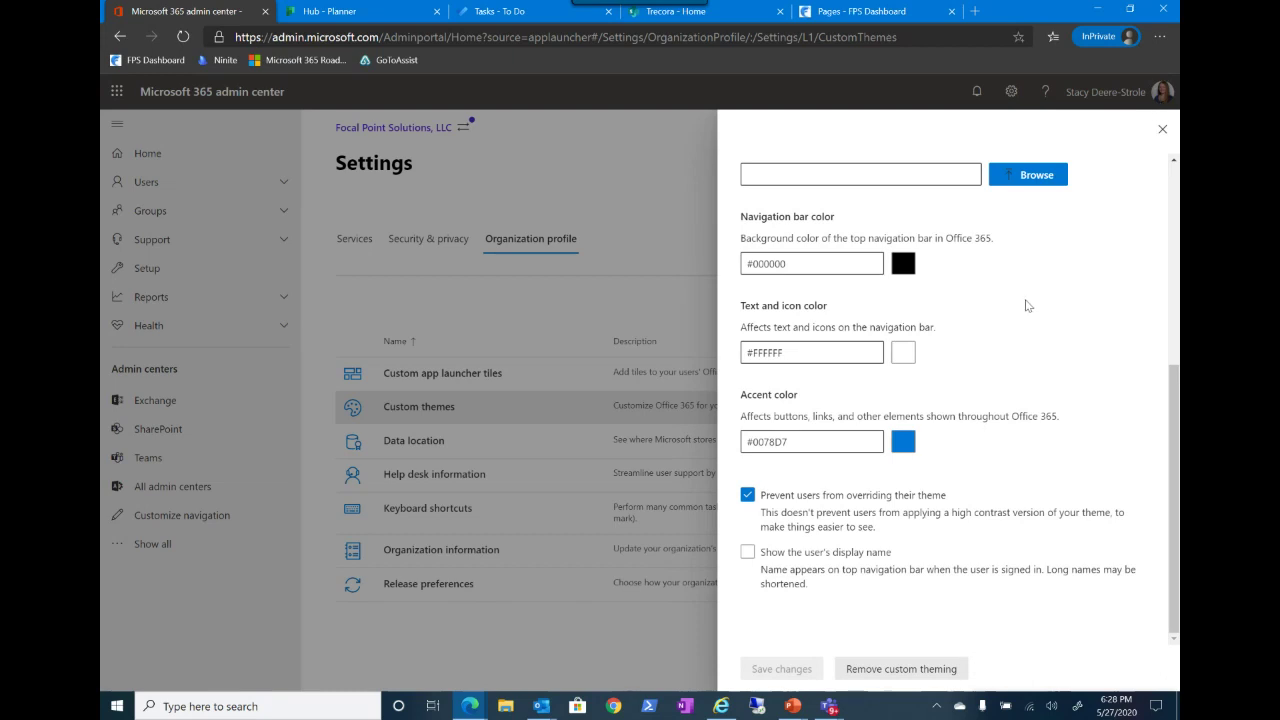
pyautogui.click(1162, 130)
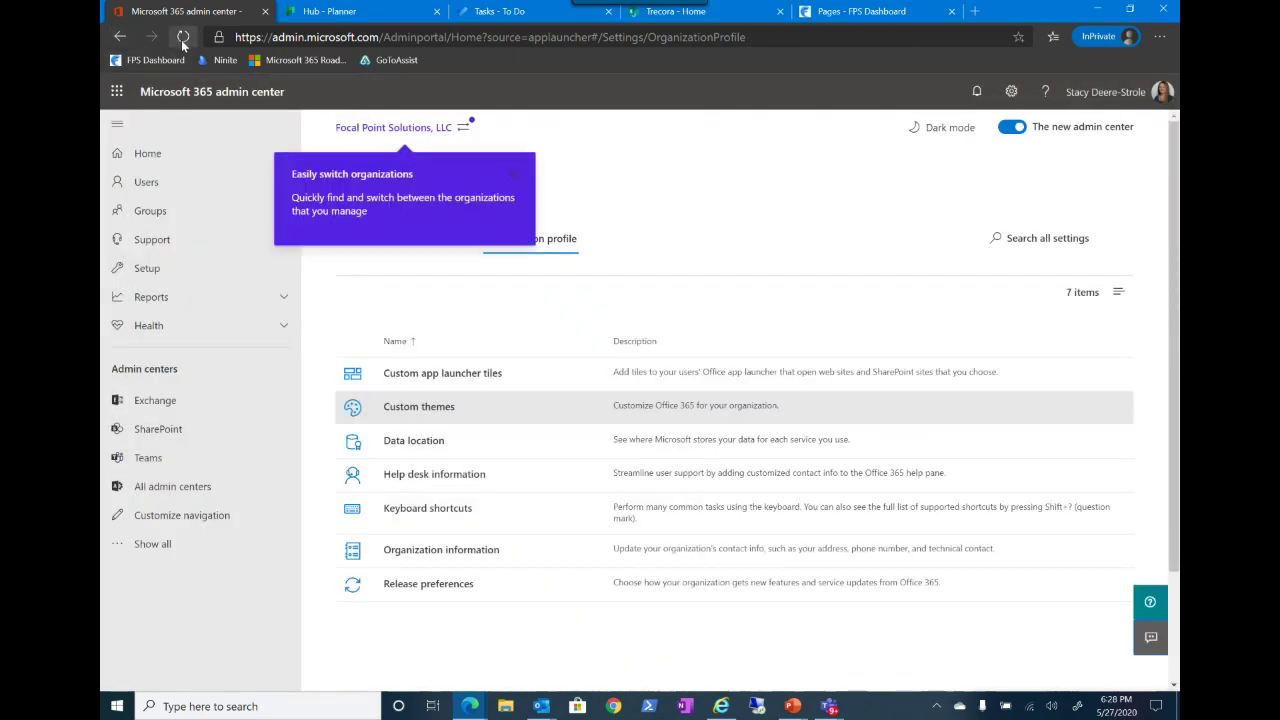
# Step: Reload the Settings page and close the Easily switch organizations tip
pyautogui.click(183, 38)
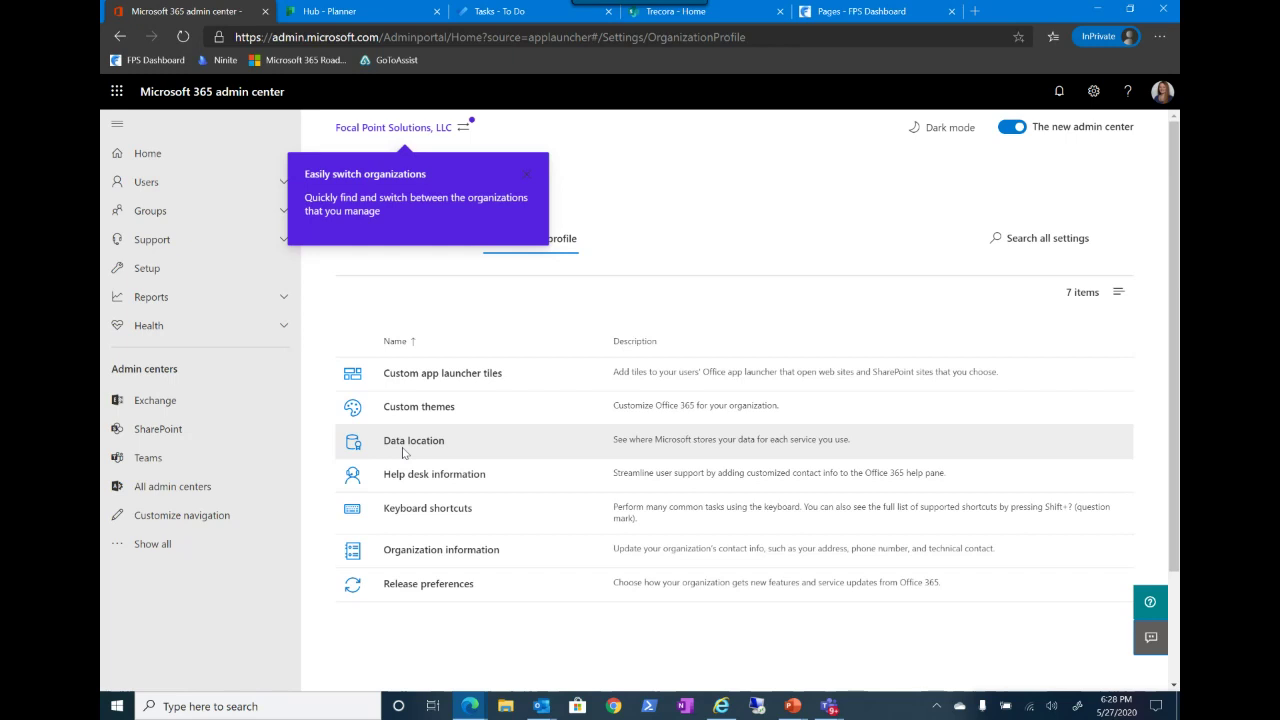
pyautogui.click(526, 174)
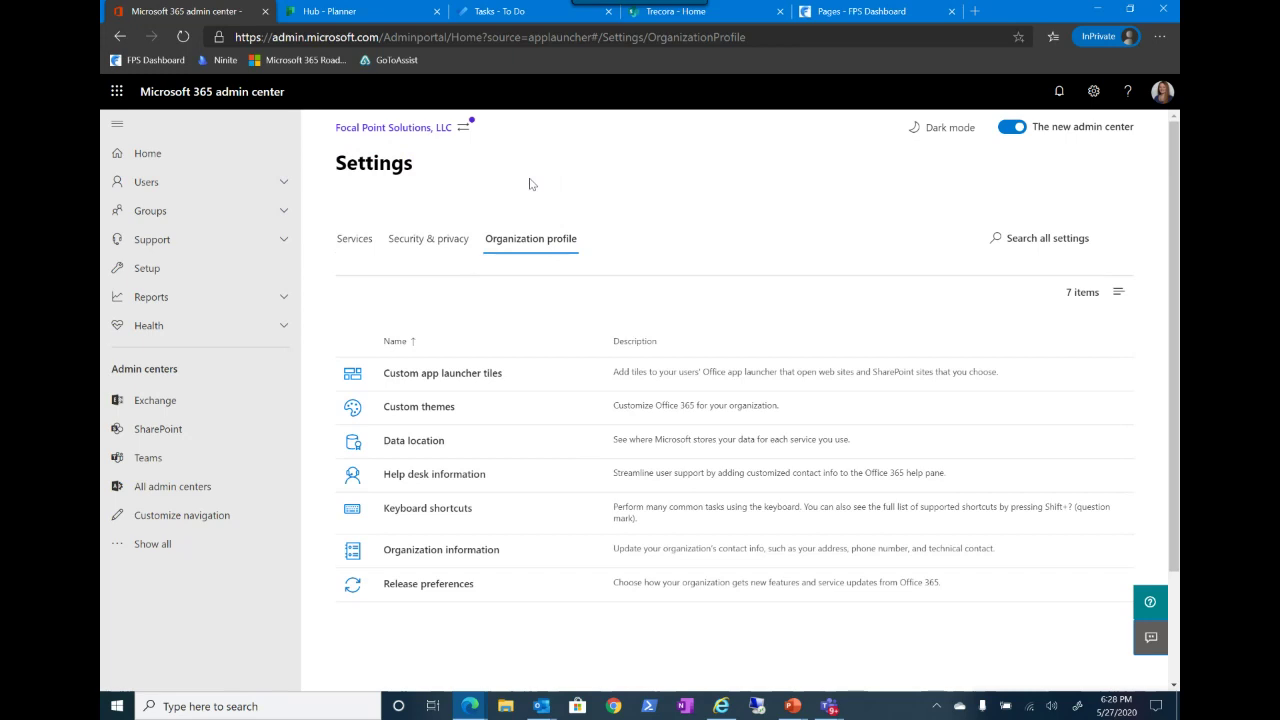
pyautogui.click(651, 444)
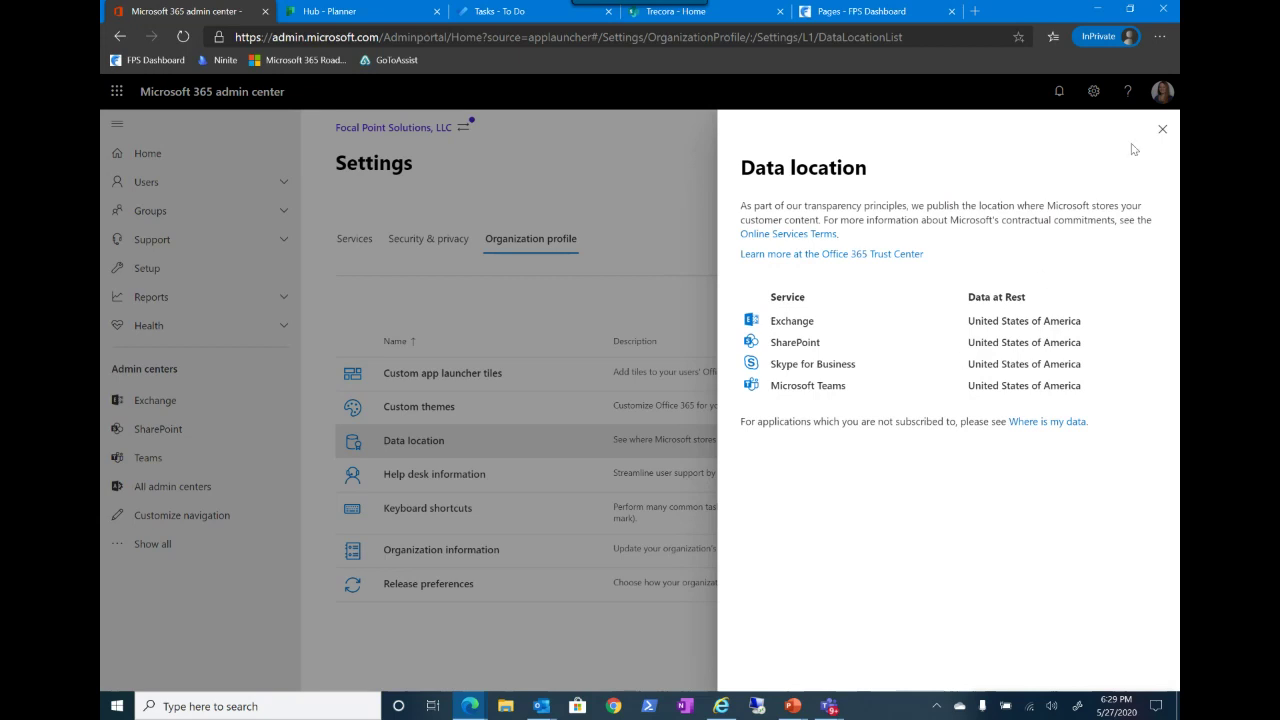
pyautogui.click(1162, 130)
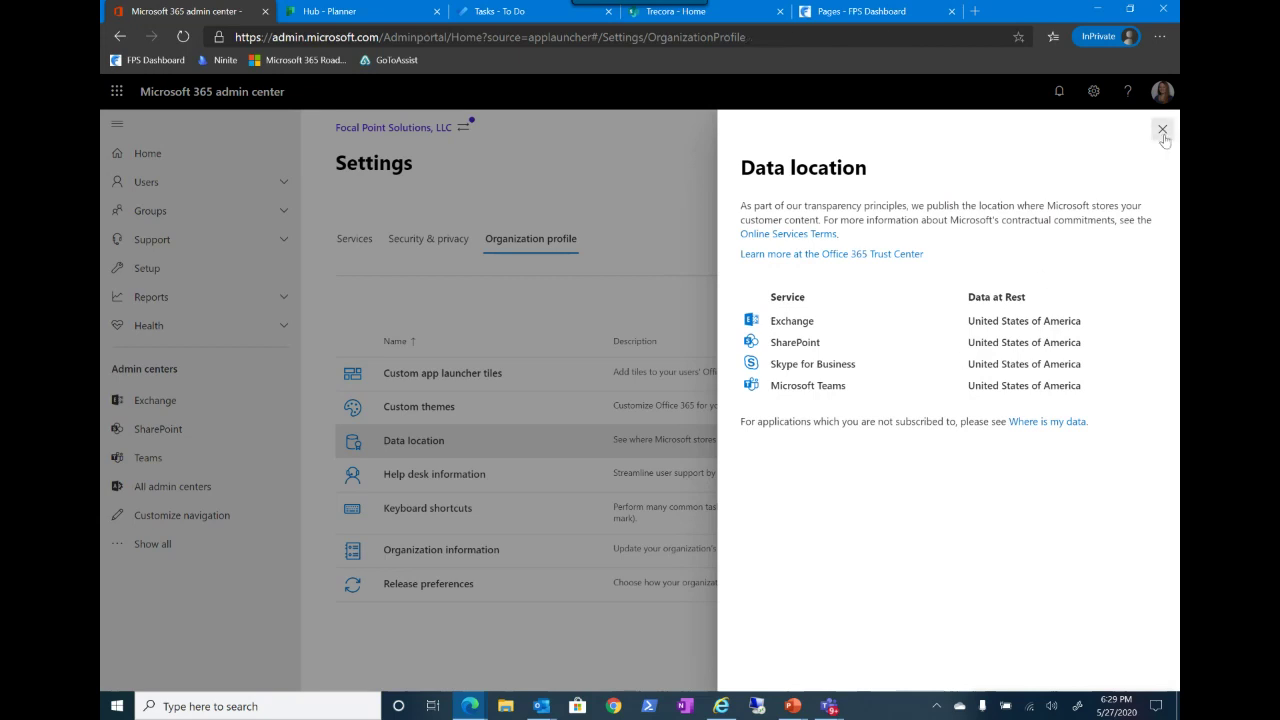
pyautogui.scroll(-1, 460, 432)
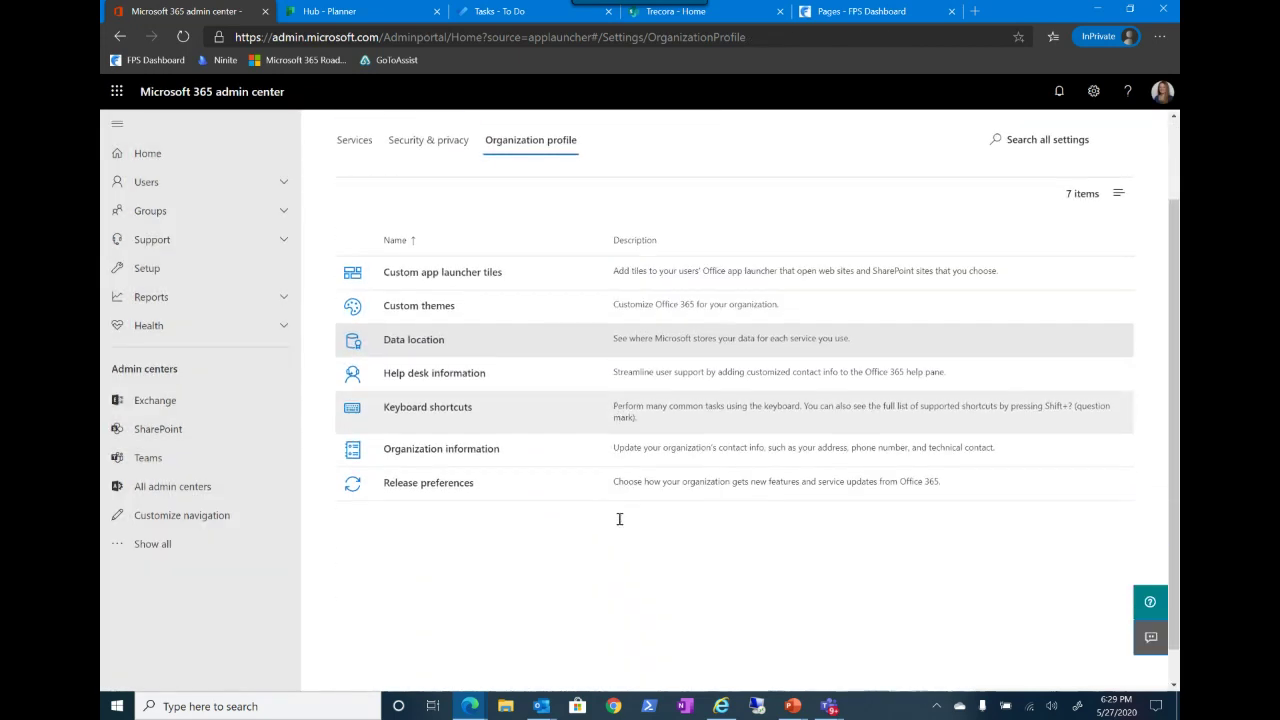
# Step: Turn on custom help desk info with title Helpdesk, a phone number, and the support e-mail address
pyautogui.click(422, 381)
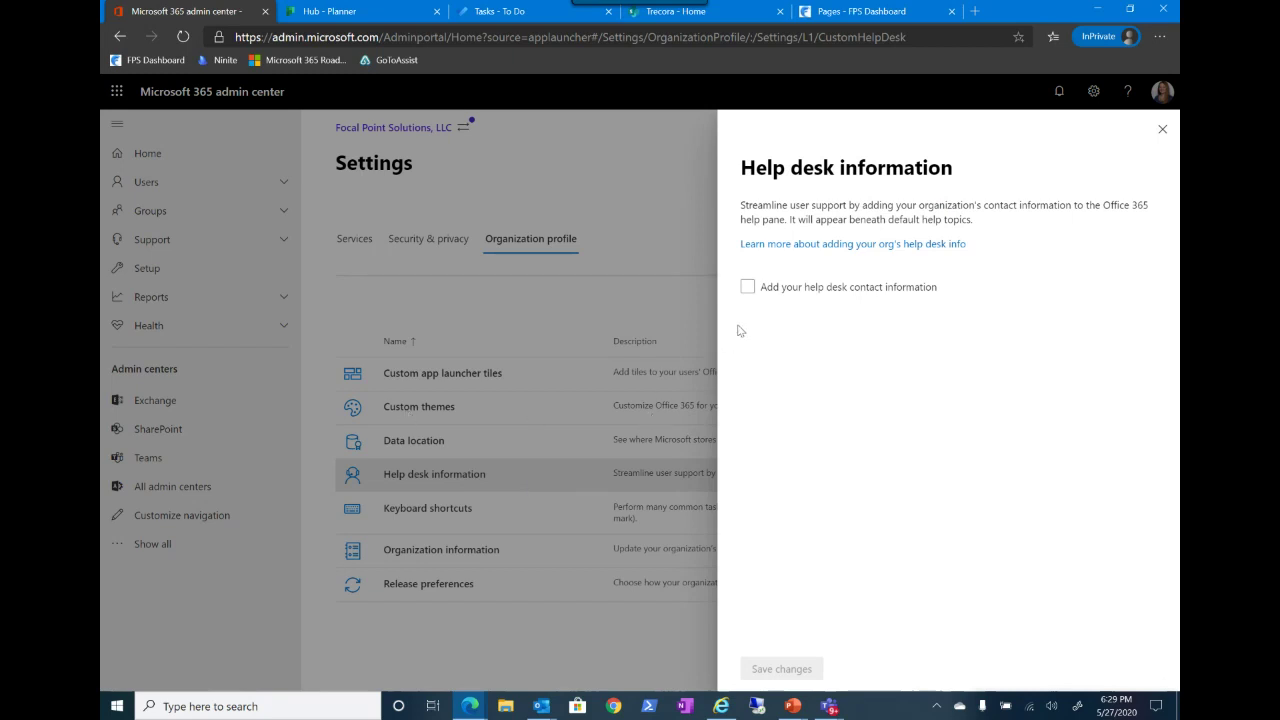
pyautogui.click(748, 292)
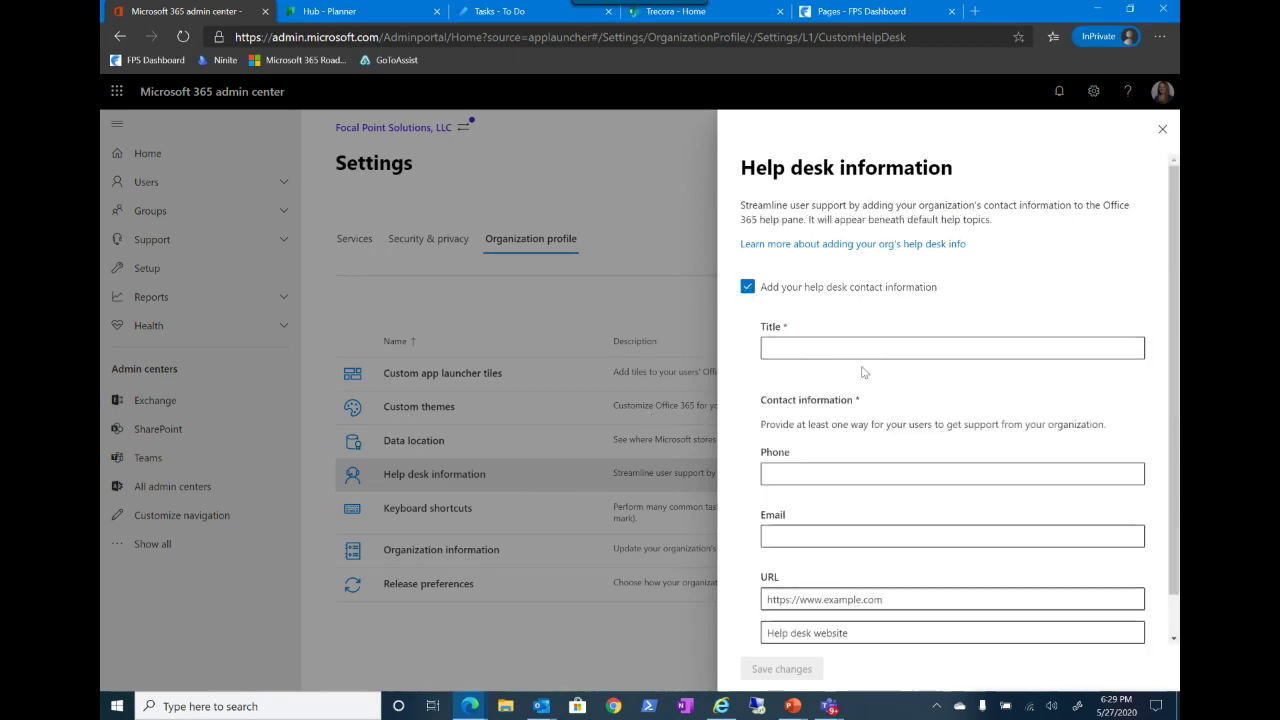
pyautogui.click(840, 356)
pyautogui.write('Helpdesk')
pyautogui.scroll(-1, 840, 356)
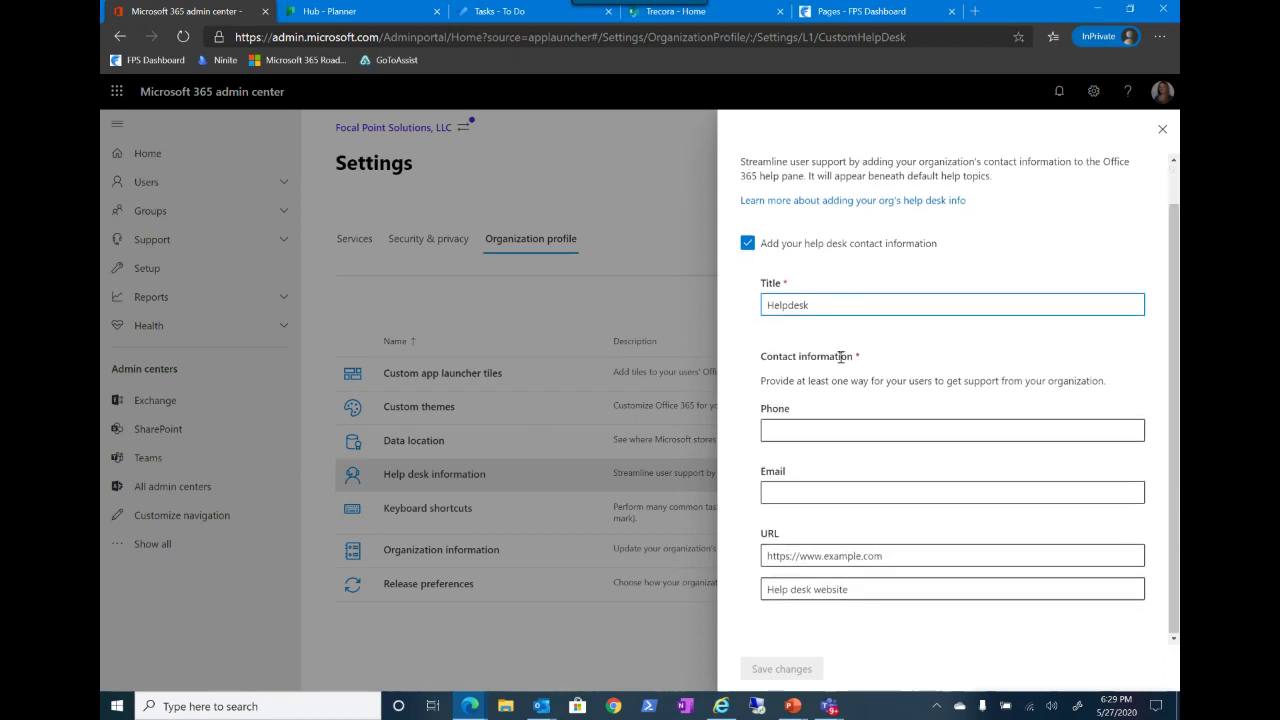
pyautogui.click(768, 432)
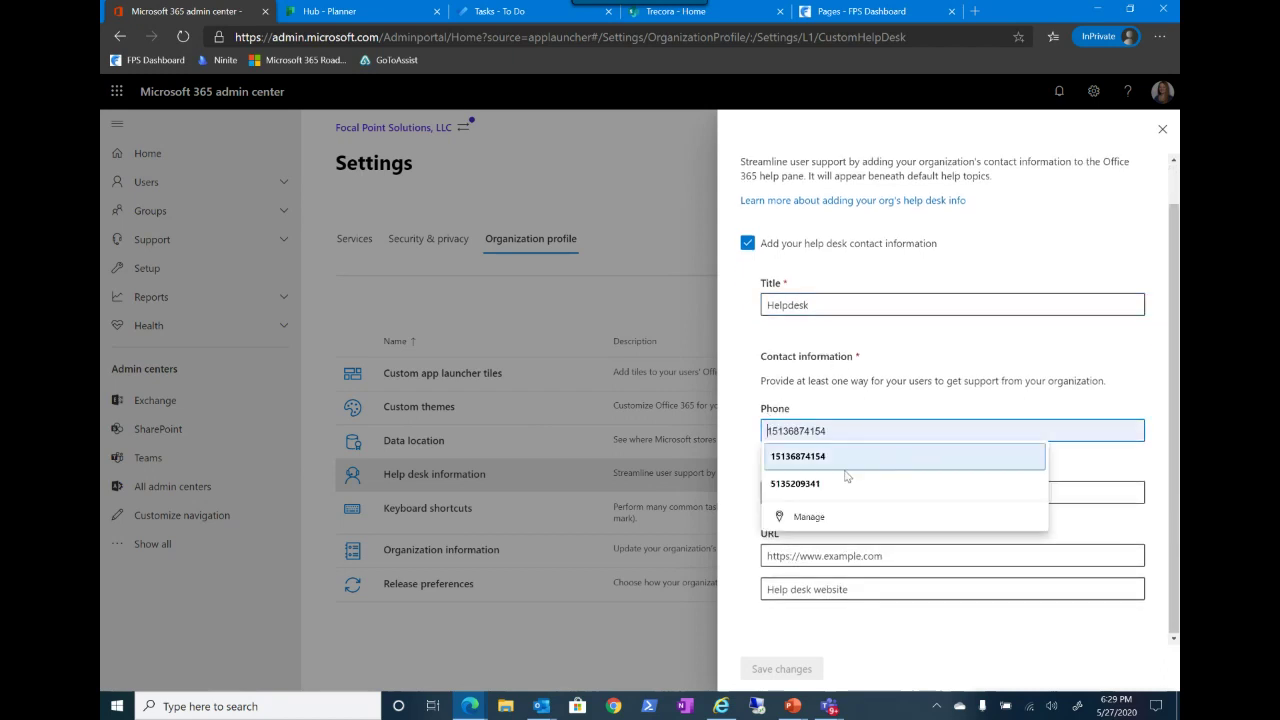
pyautogui.click(838, 460)
pyautogui.click(884, 498)
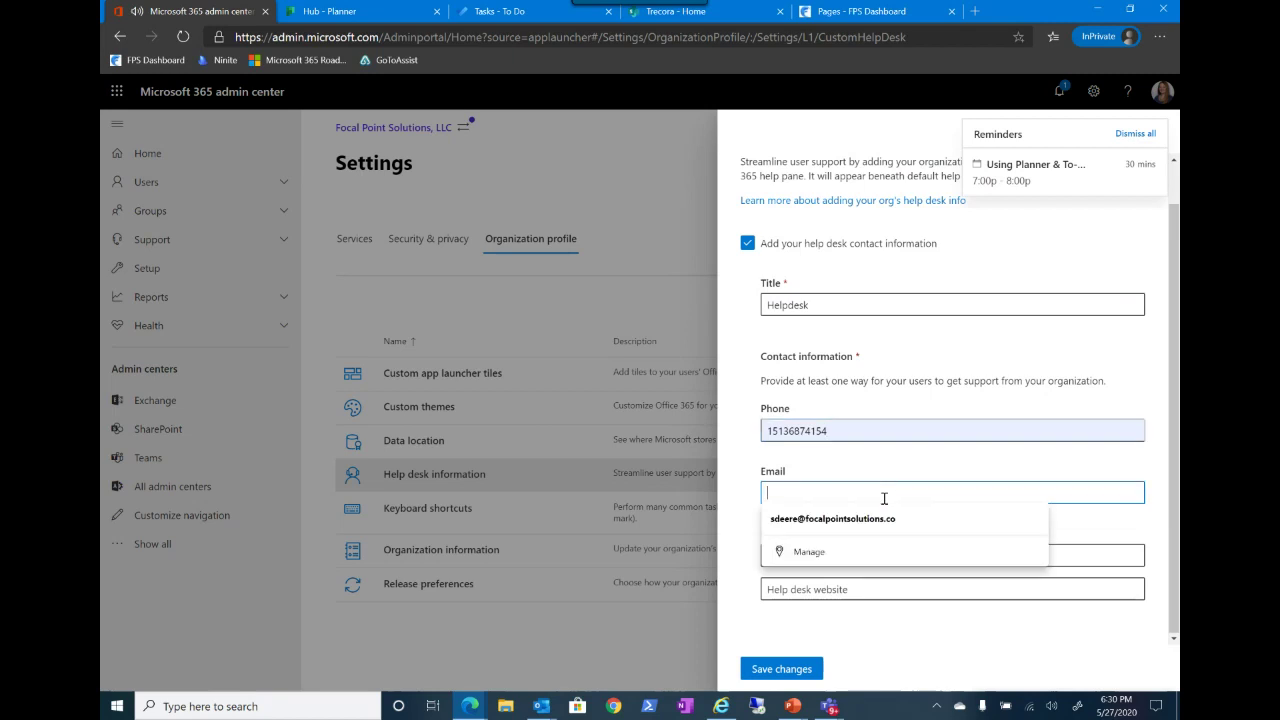
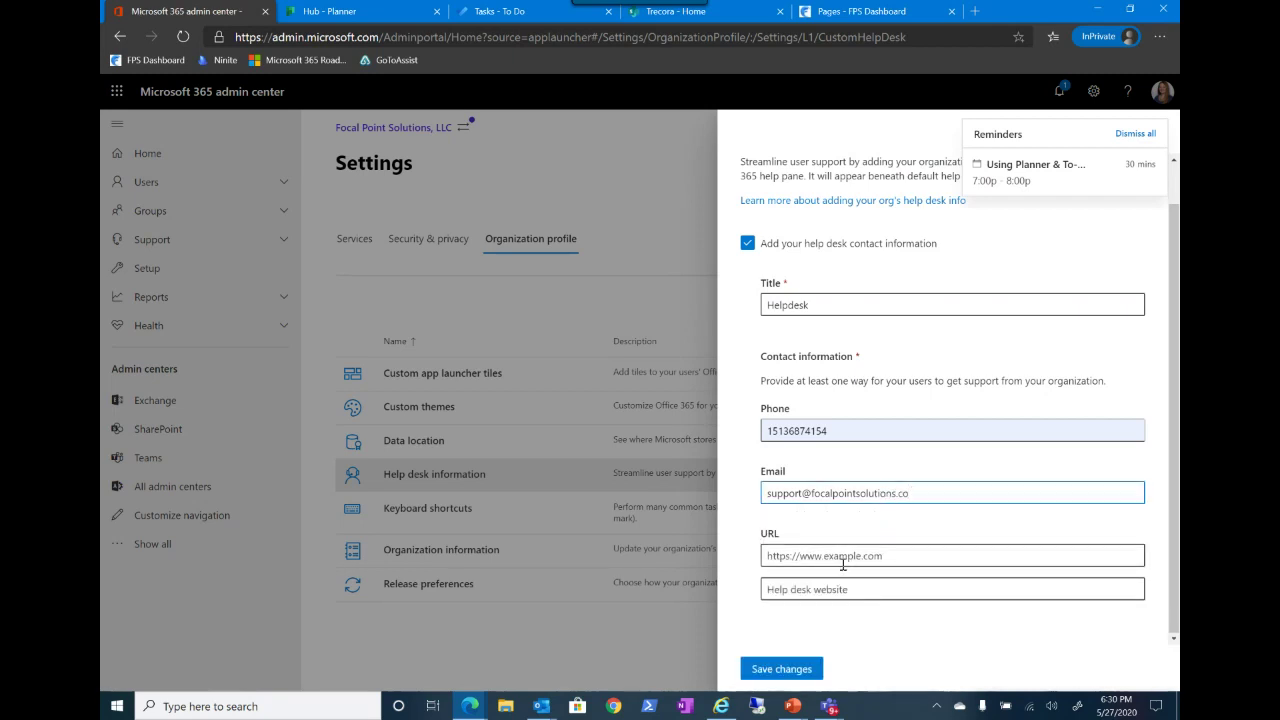
pyautogui.click(805, 551)
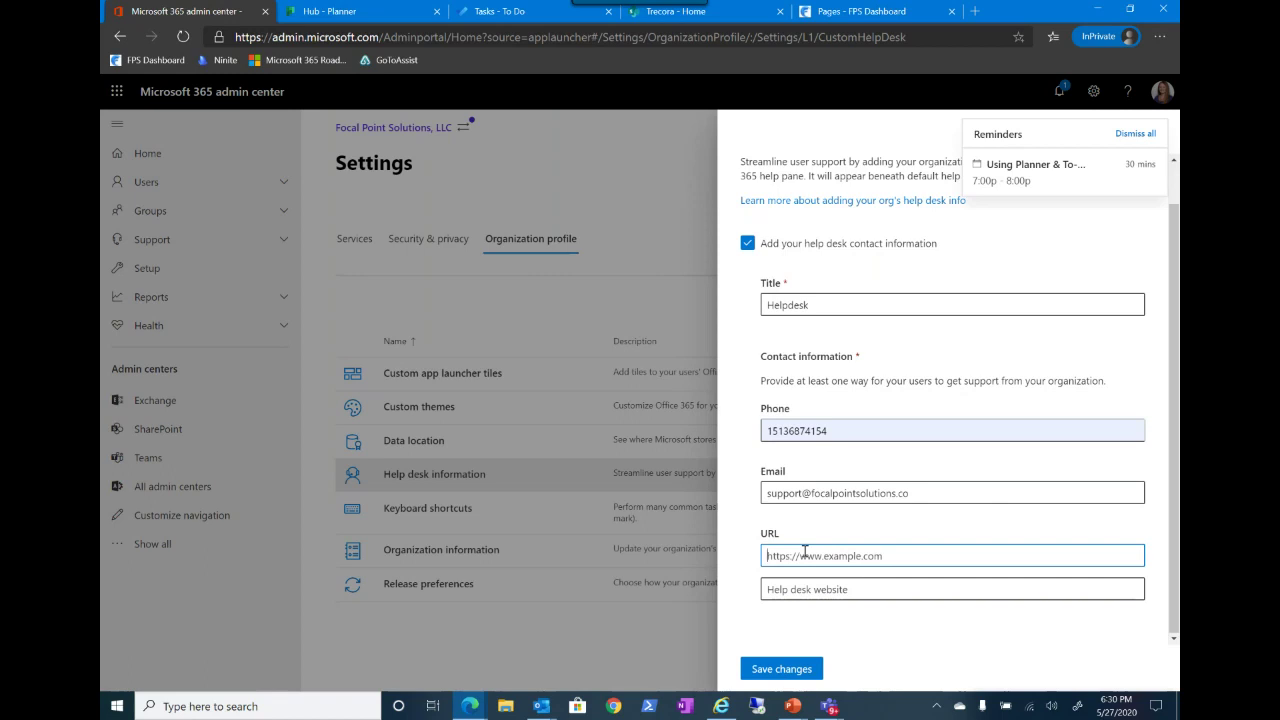
pyautogui.write('http')
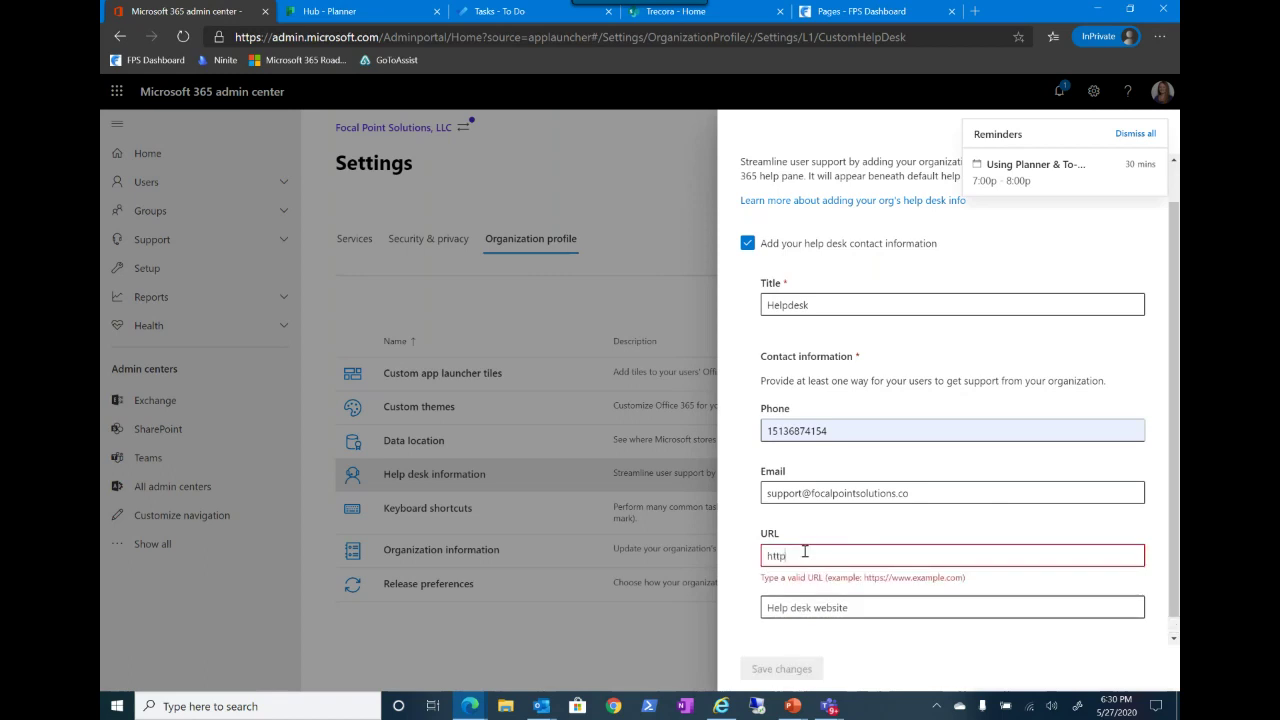
pyautogui.write('://geogle.com')
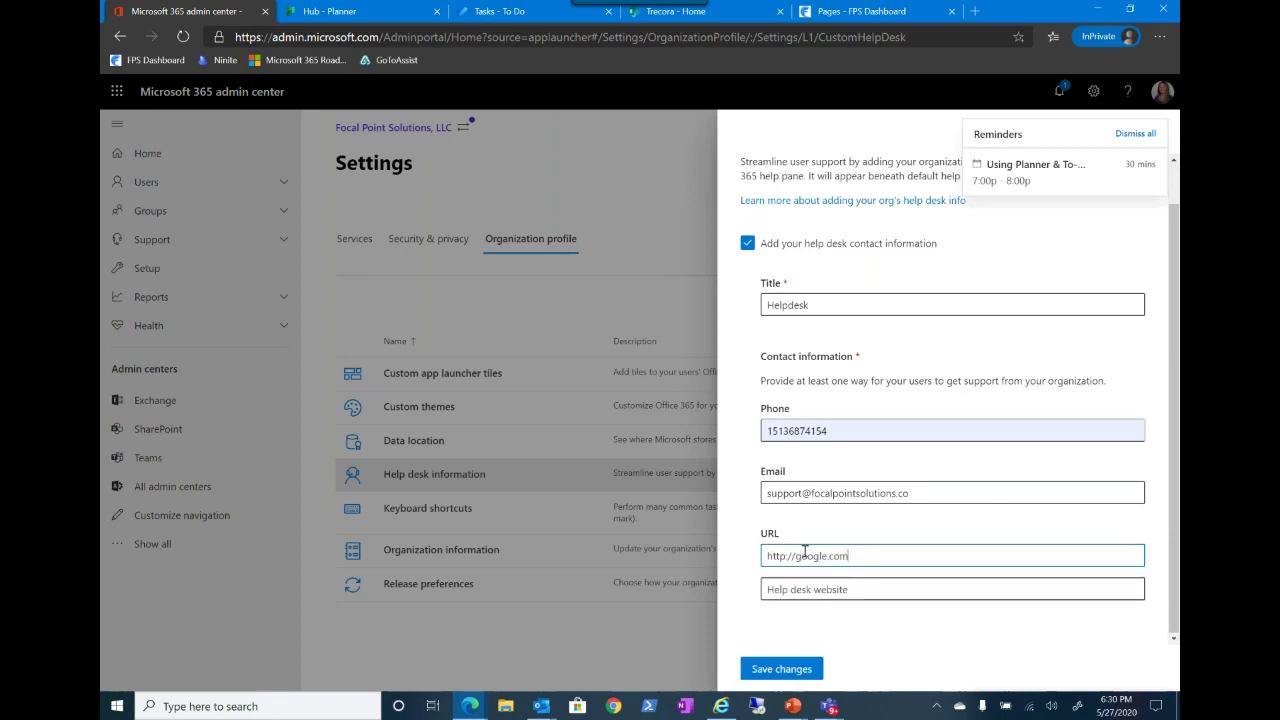
pyautogui.press('Tab')
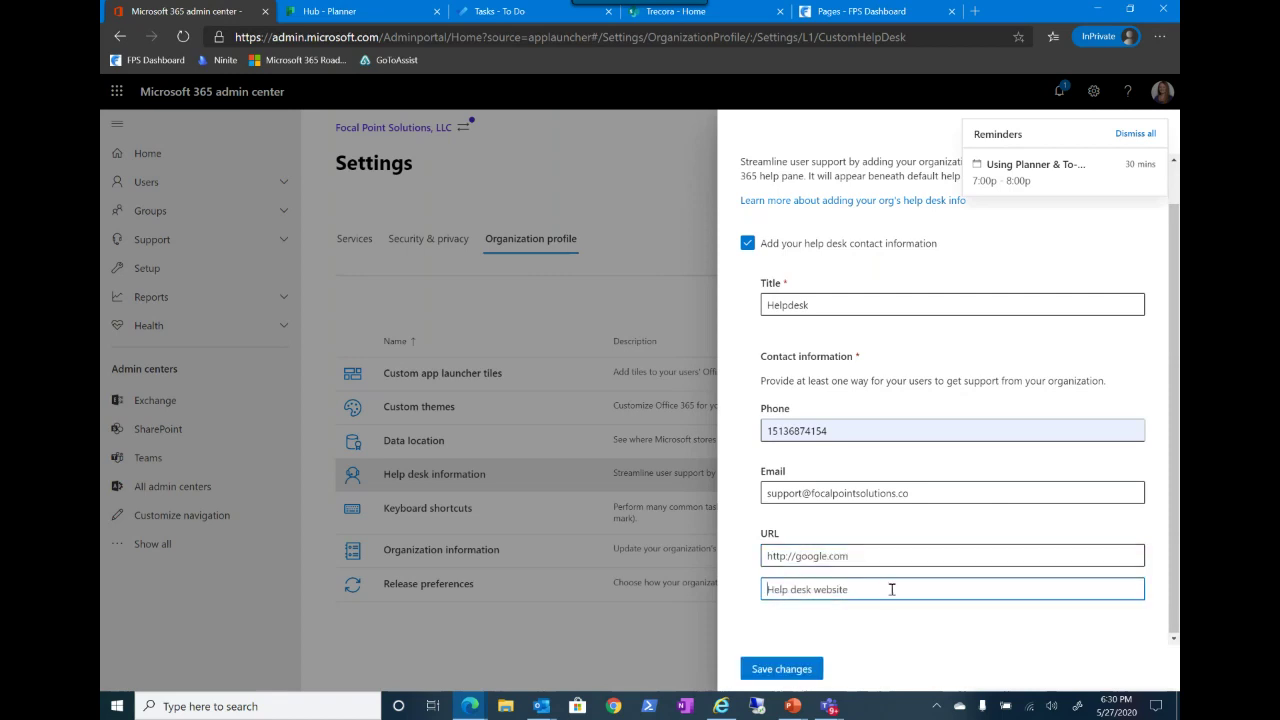
pyautogui.write('Help Desk Ticketing System')
pyautogui.click(768, 672)
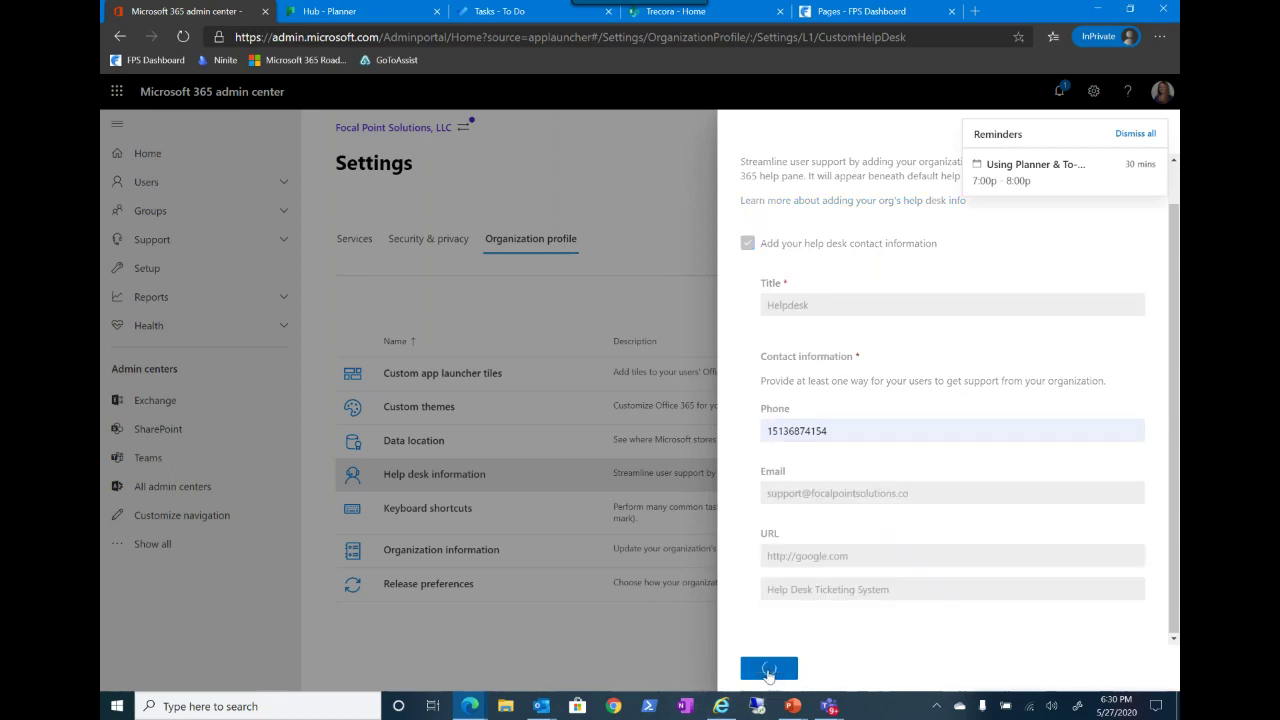
pyautogui.click(1140, 136)
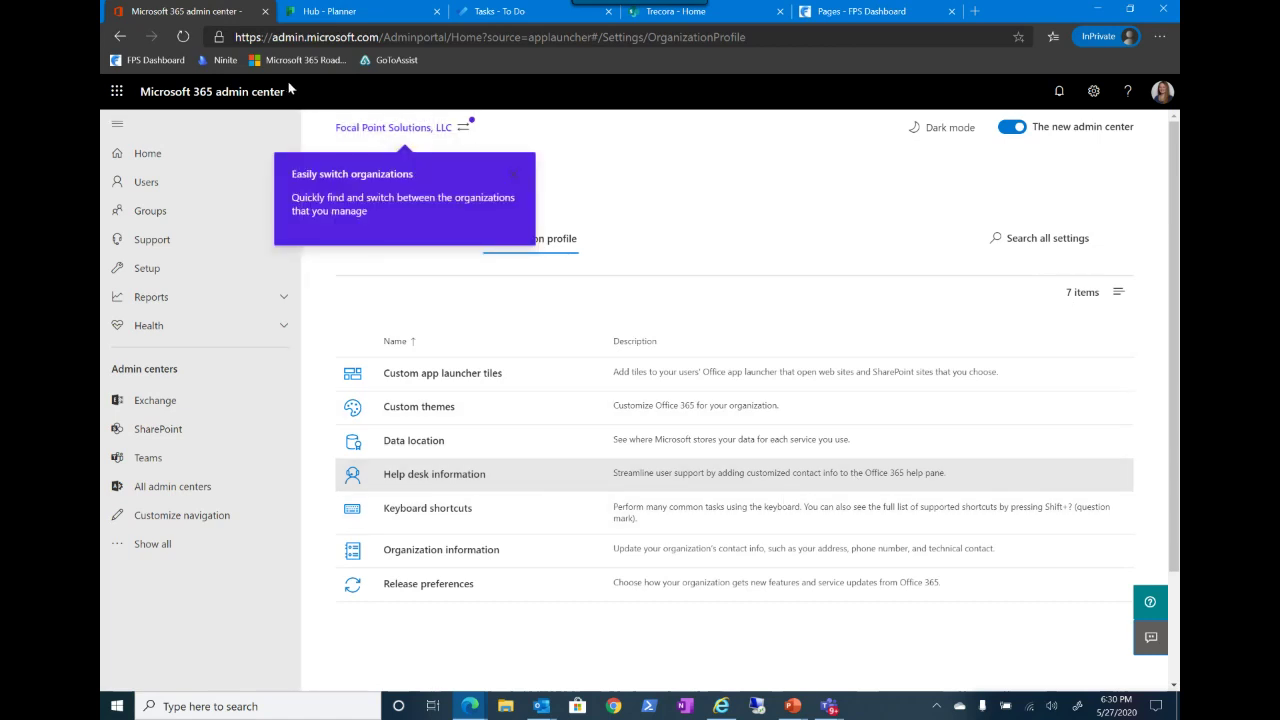
# Step: Refresh the FPS Dashboard page and check its Help pane lists the Helpdesk contact details
pyautogui.click(844, 23)
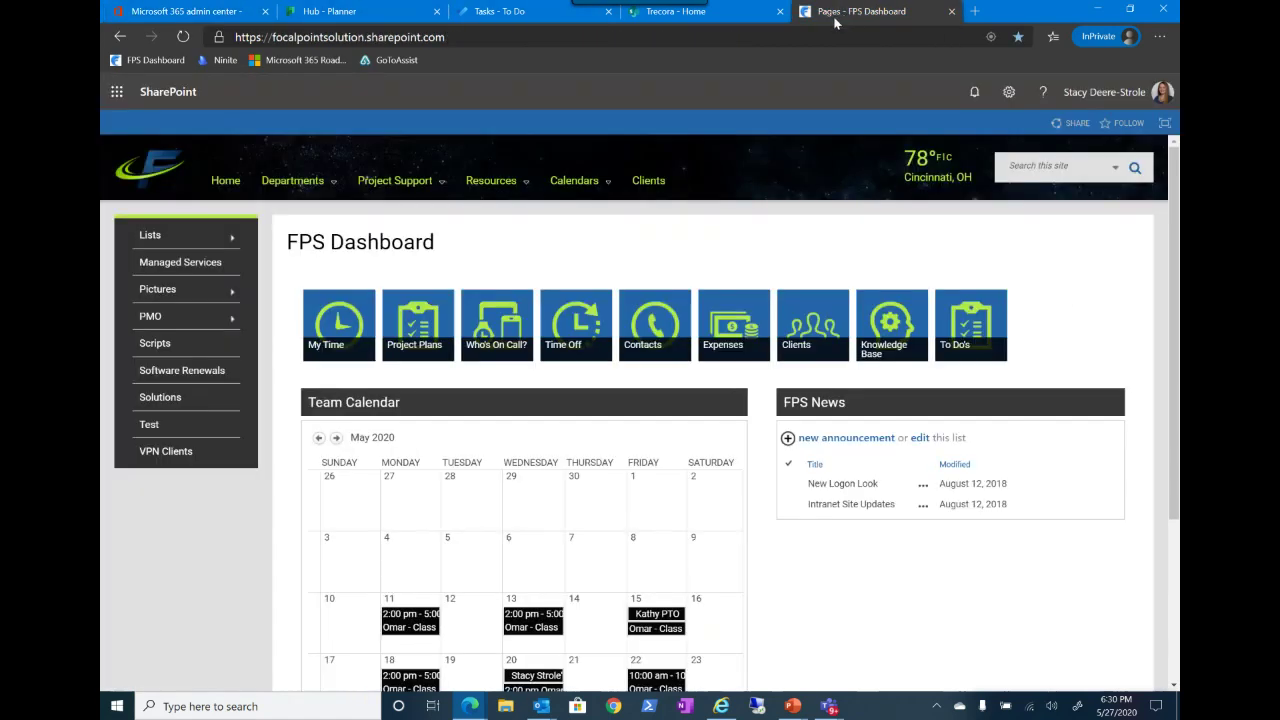
pyautogui.click(183, 38)
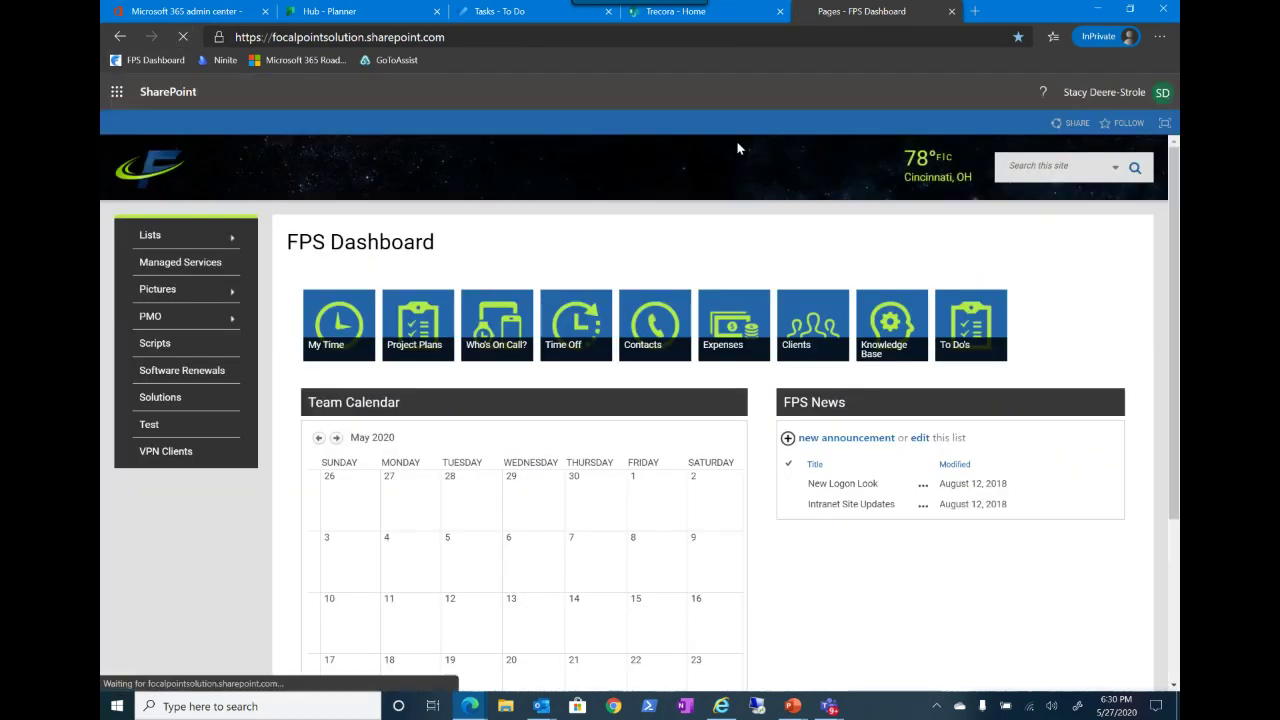
pyautogui.click(1044, 94)
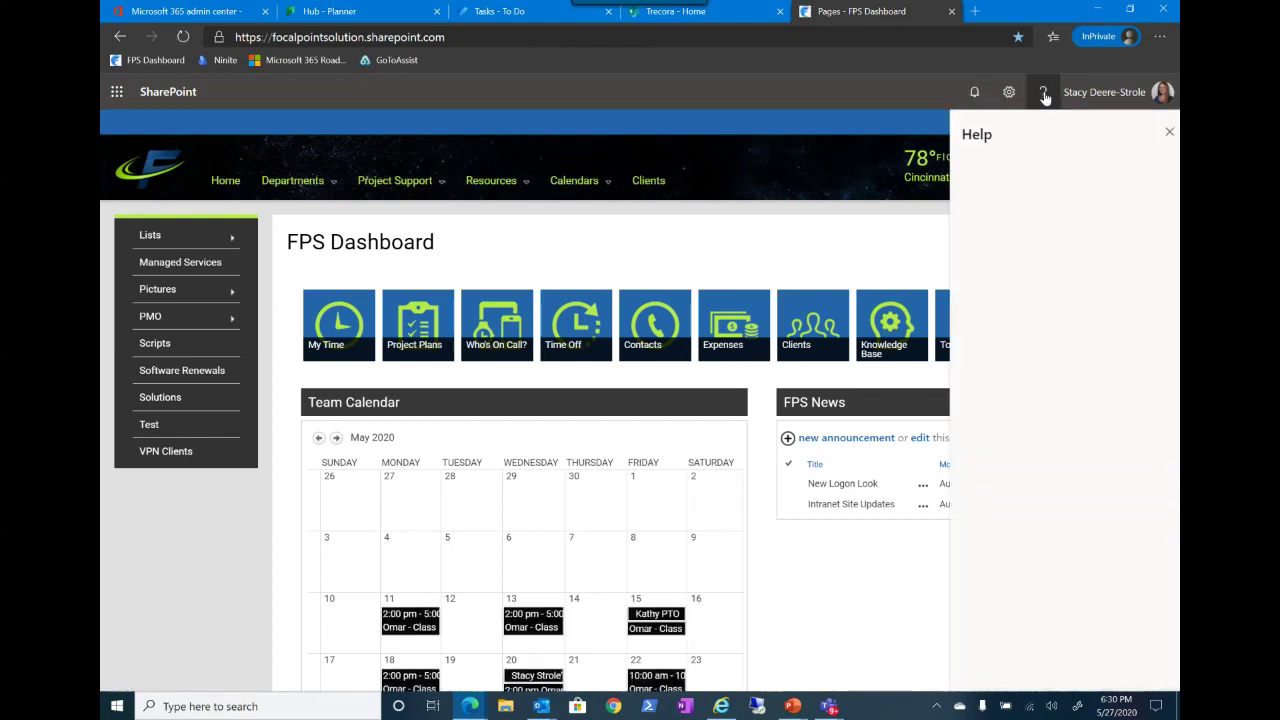
pyautogui.scroll(-5, 1063, 321)
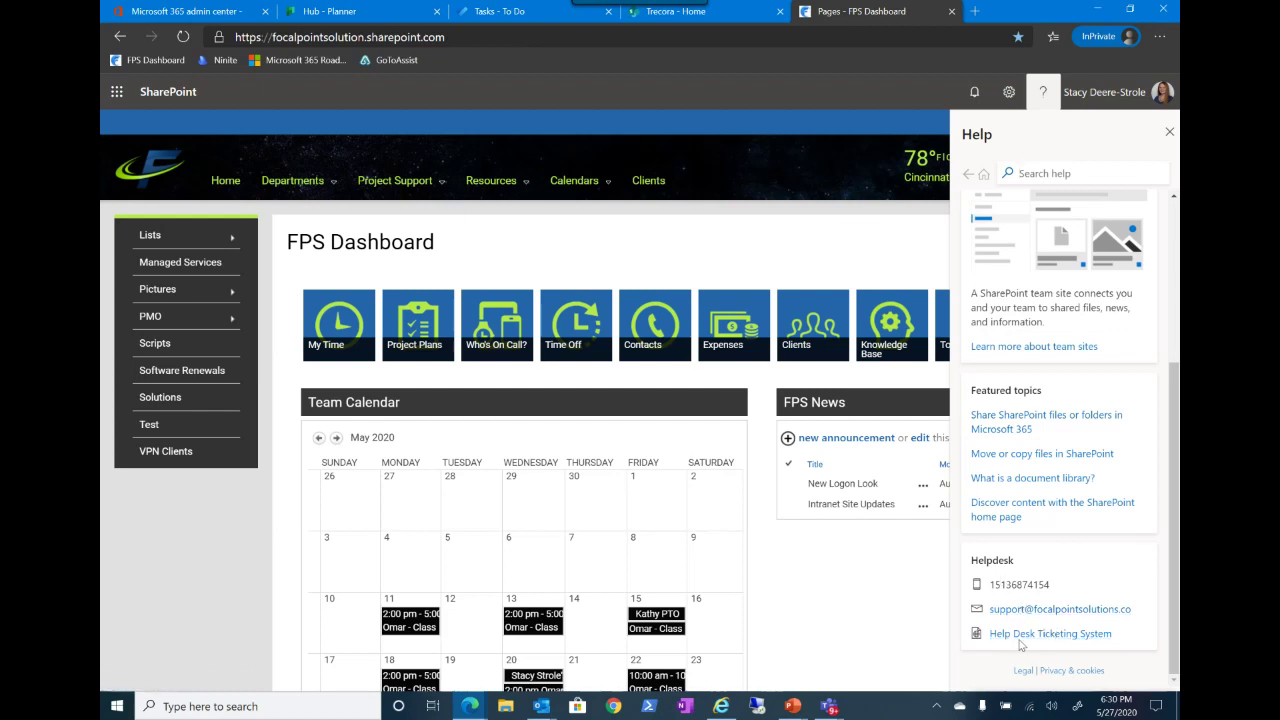
pyautogui.click(190, 17)
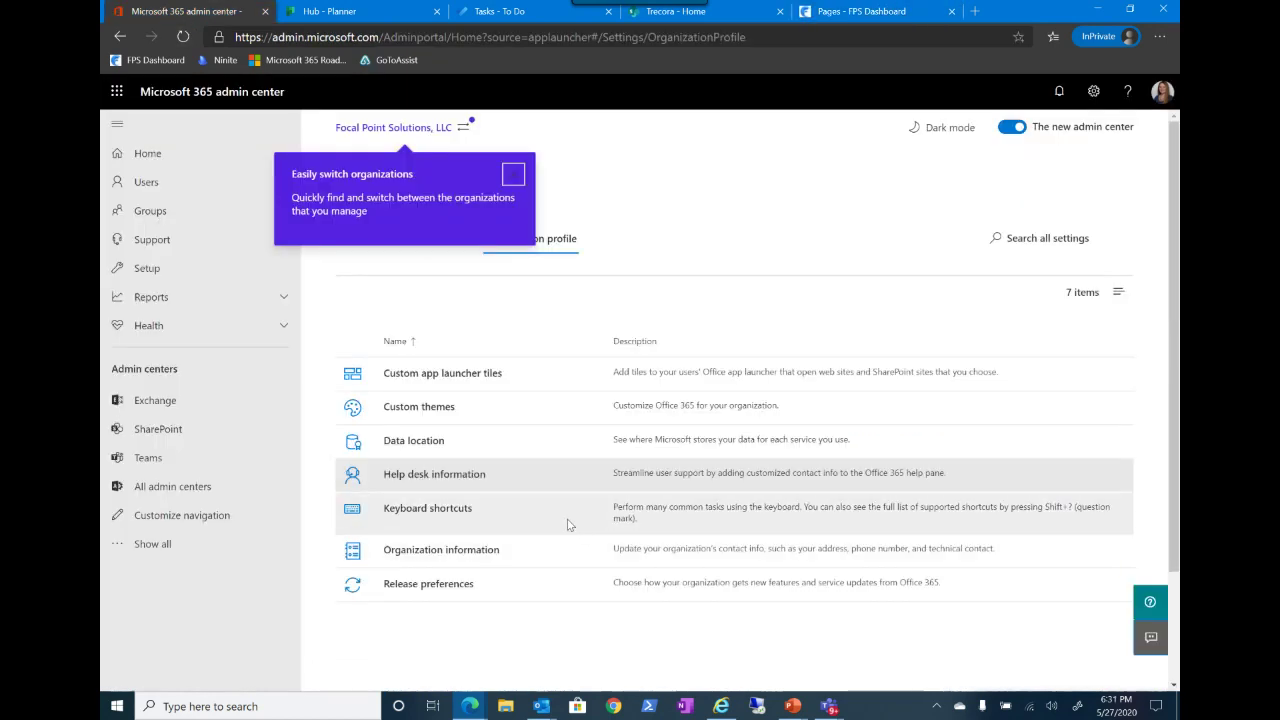
pyautogui.click(486, 516)
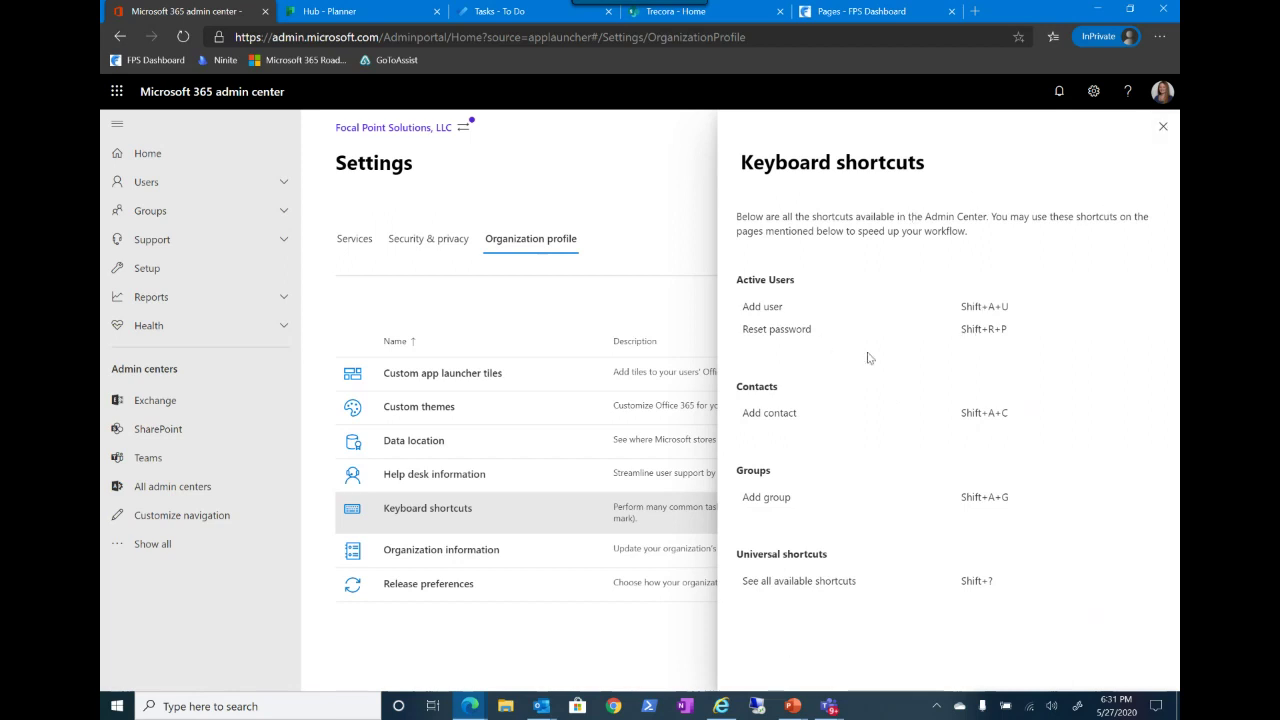
pyautogui.click(1162, 127)
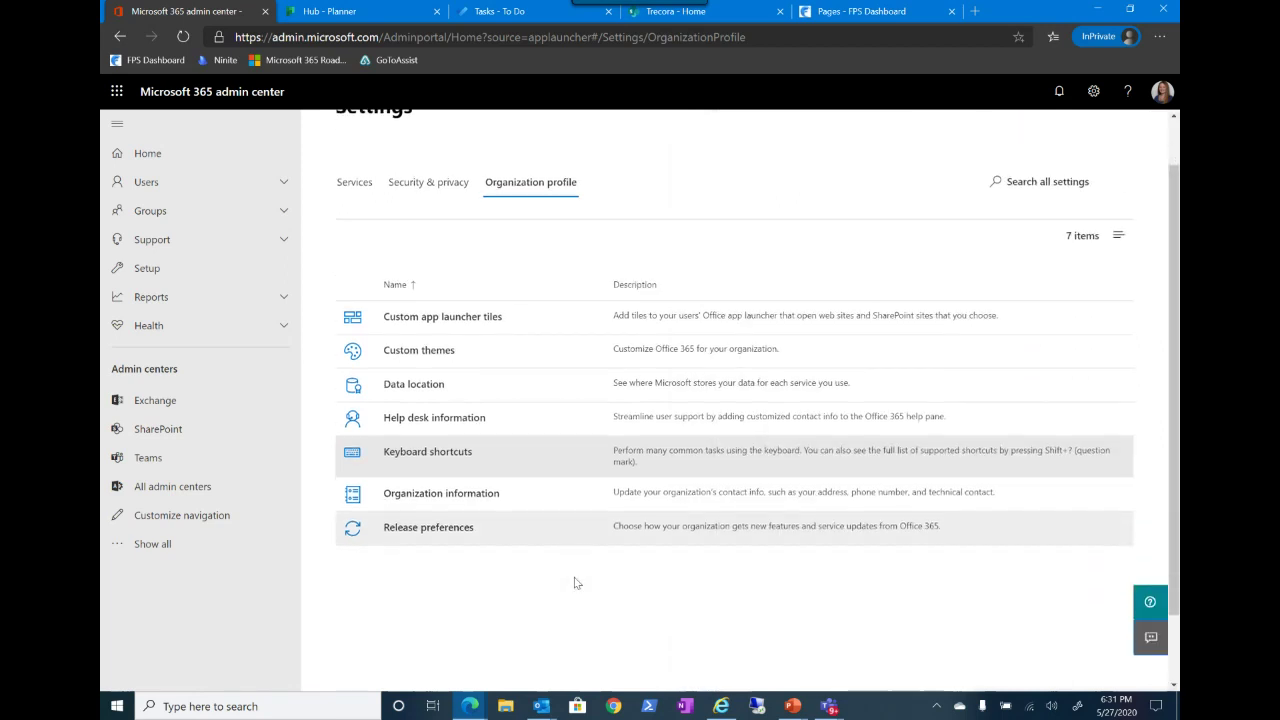
# Step: Review the Organization information form without changes, close it, and open Release preferences
pyautogui.click(500, 549)
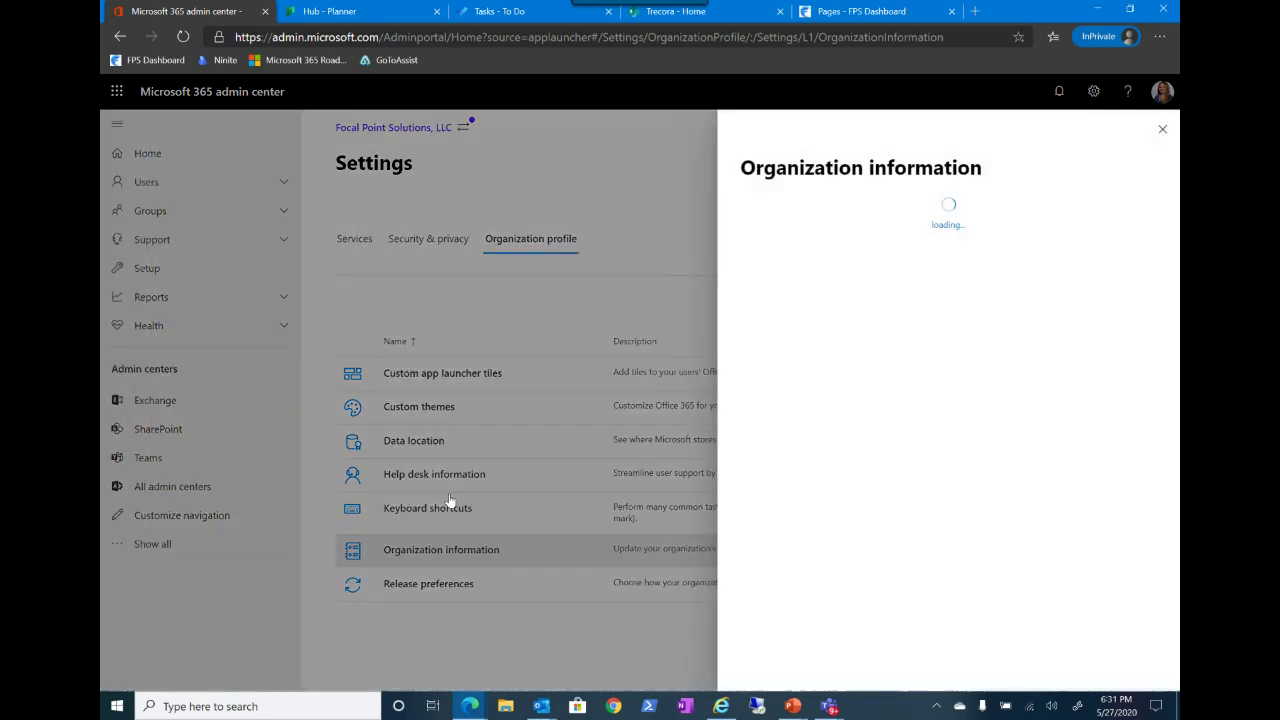
pyautogui.scroll(-1, 1049, 199)
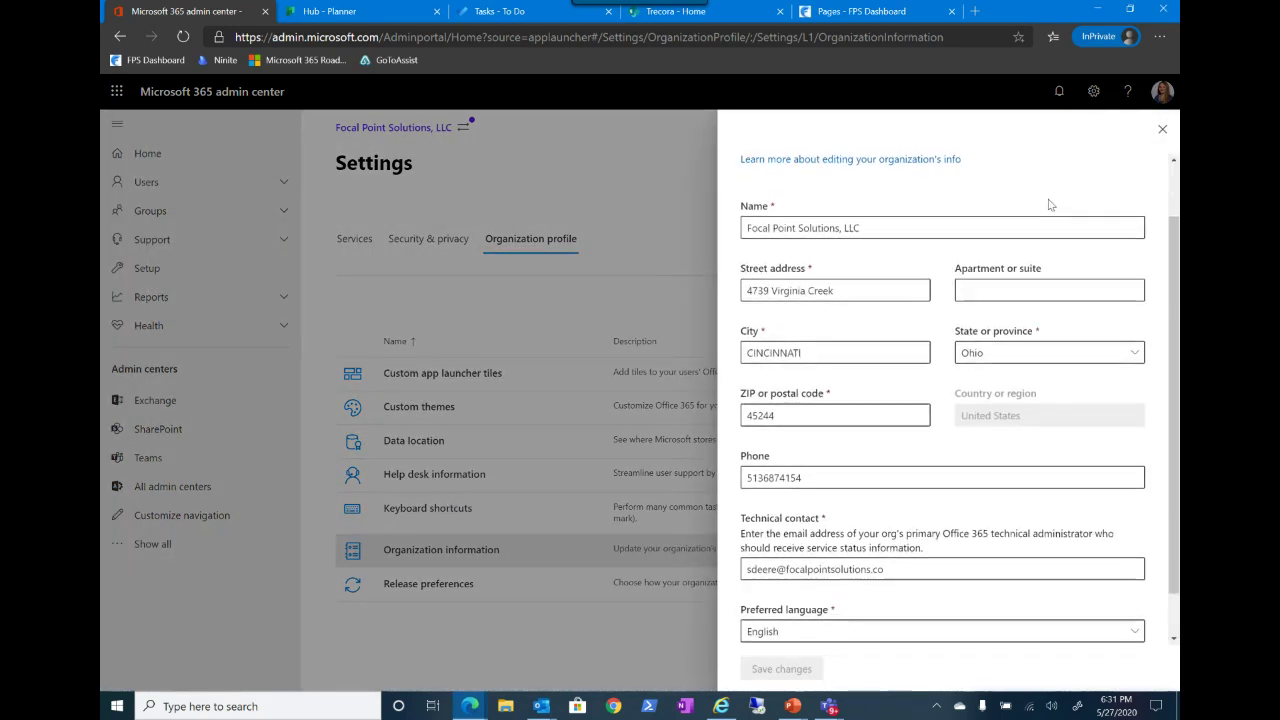
pyautogui.scroll(-1, 937, 486)
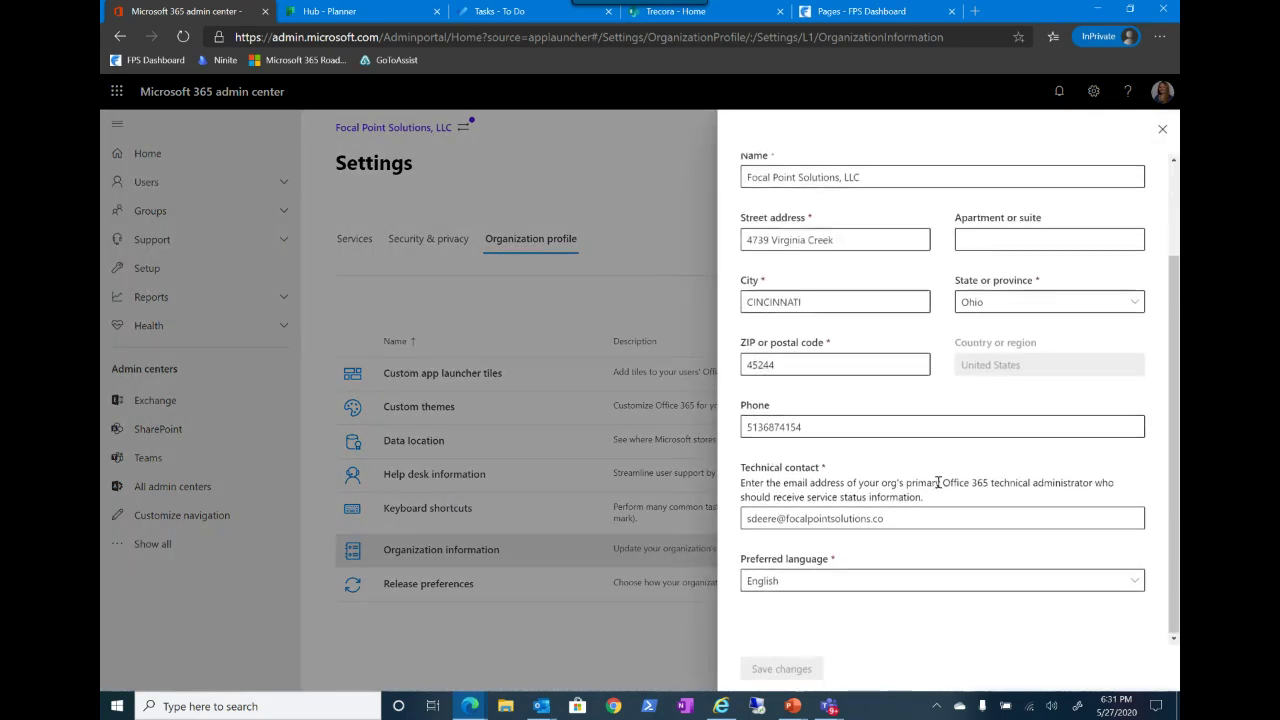
pyautogui.scroll(2, 878, 507)
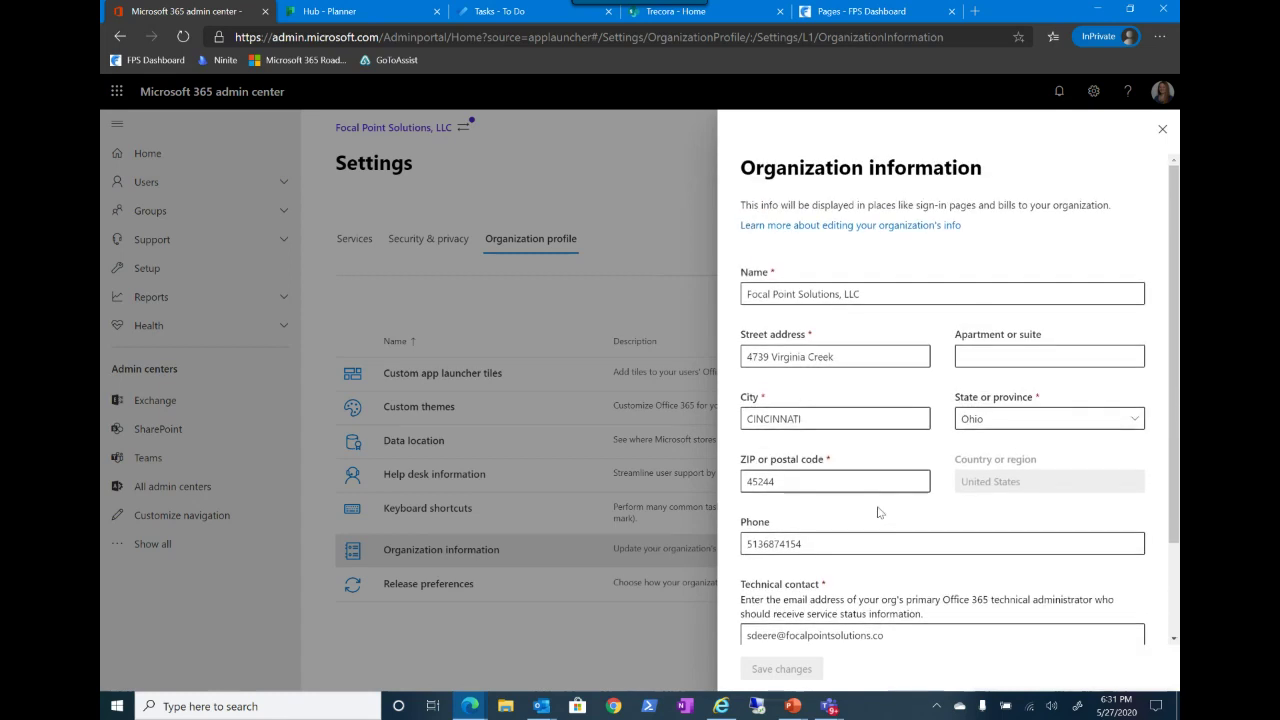
pyautogui.scroll(-1, 878, 510)
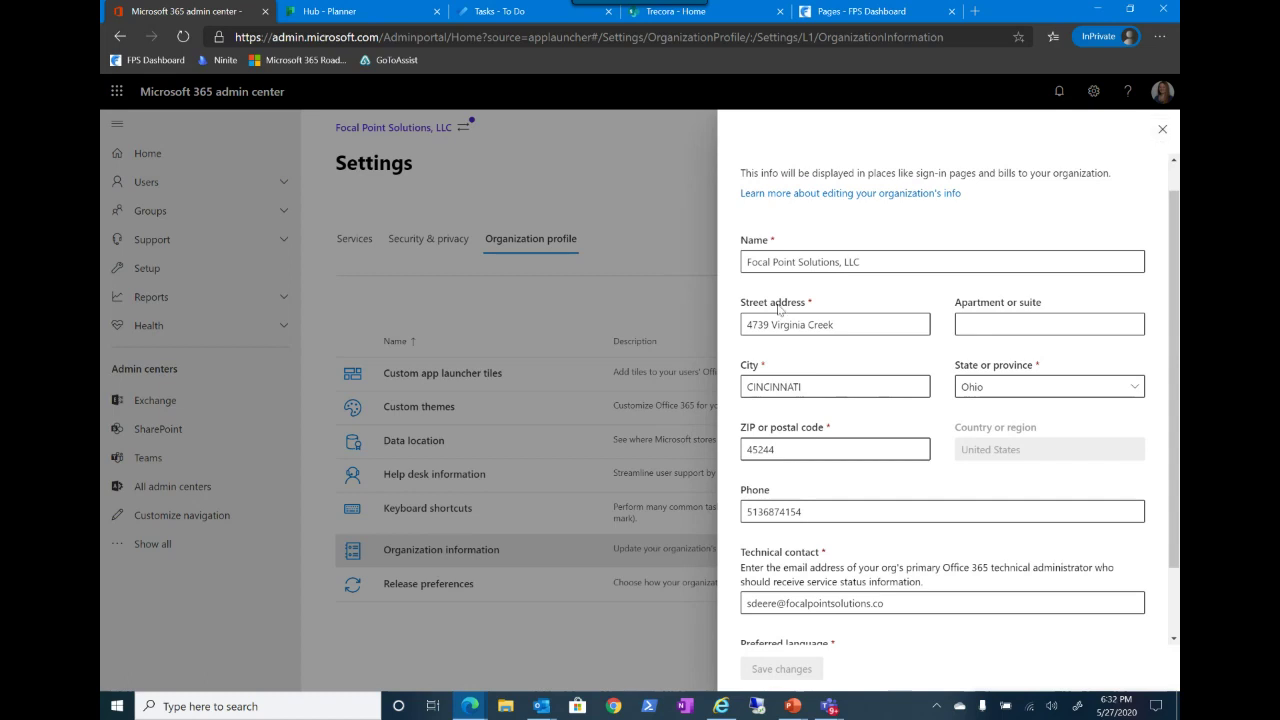
pyautogui.click(1162, 129)
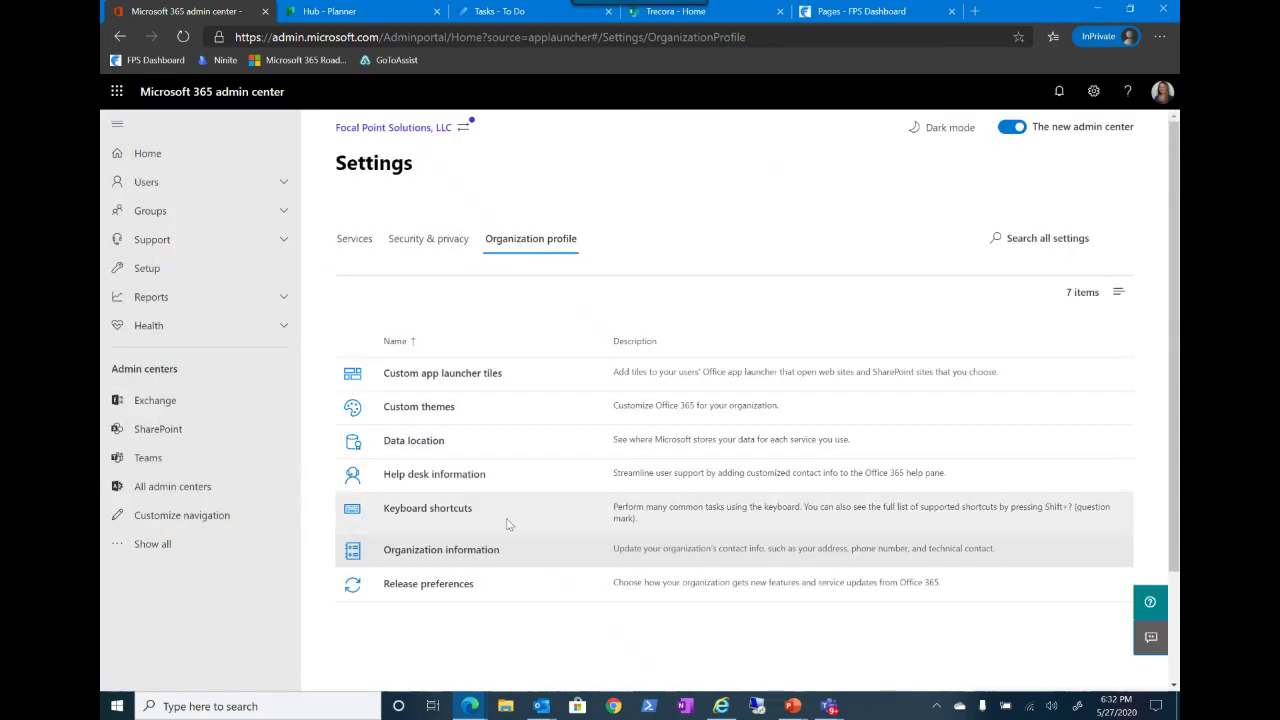
pyautogui.scroll(-2, 508, 515)
pyautogui.click(410, 465)
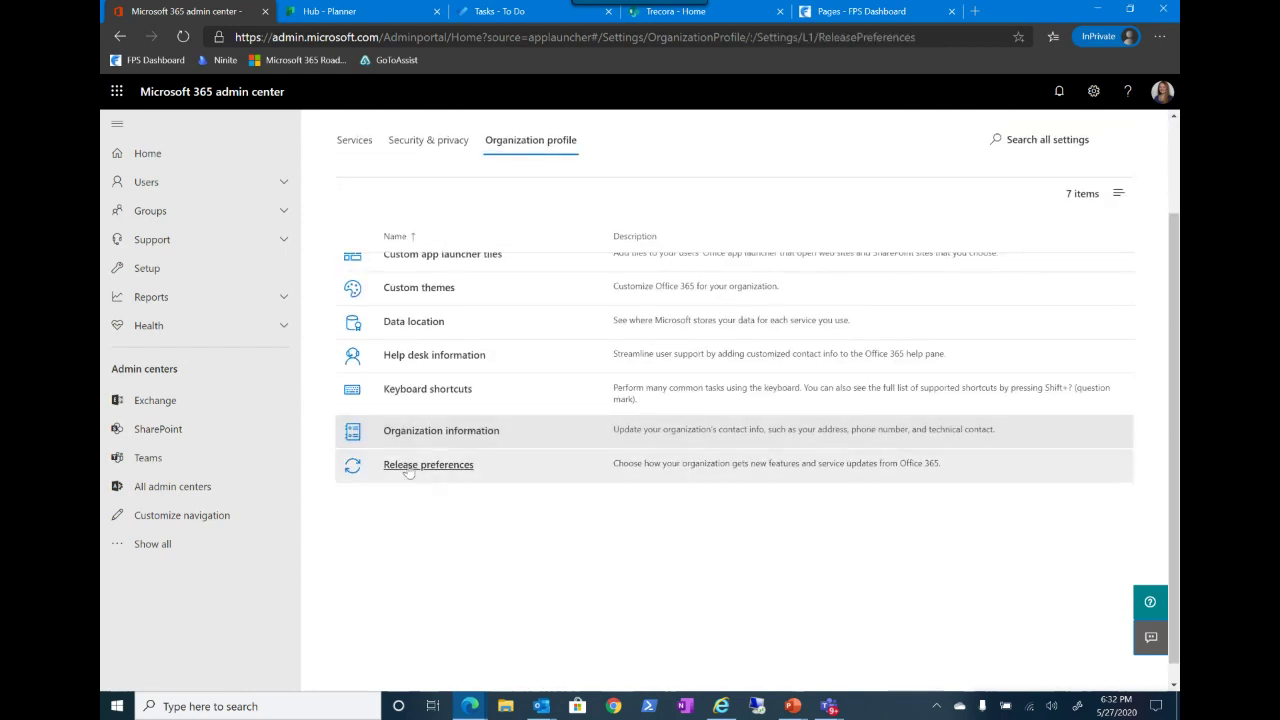
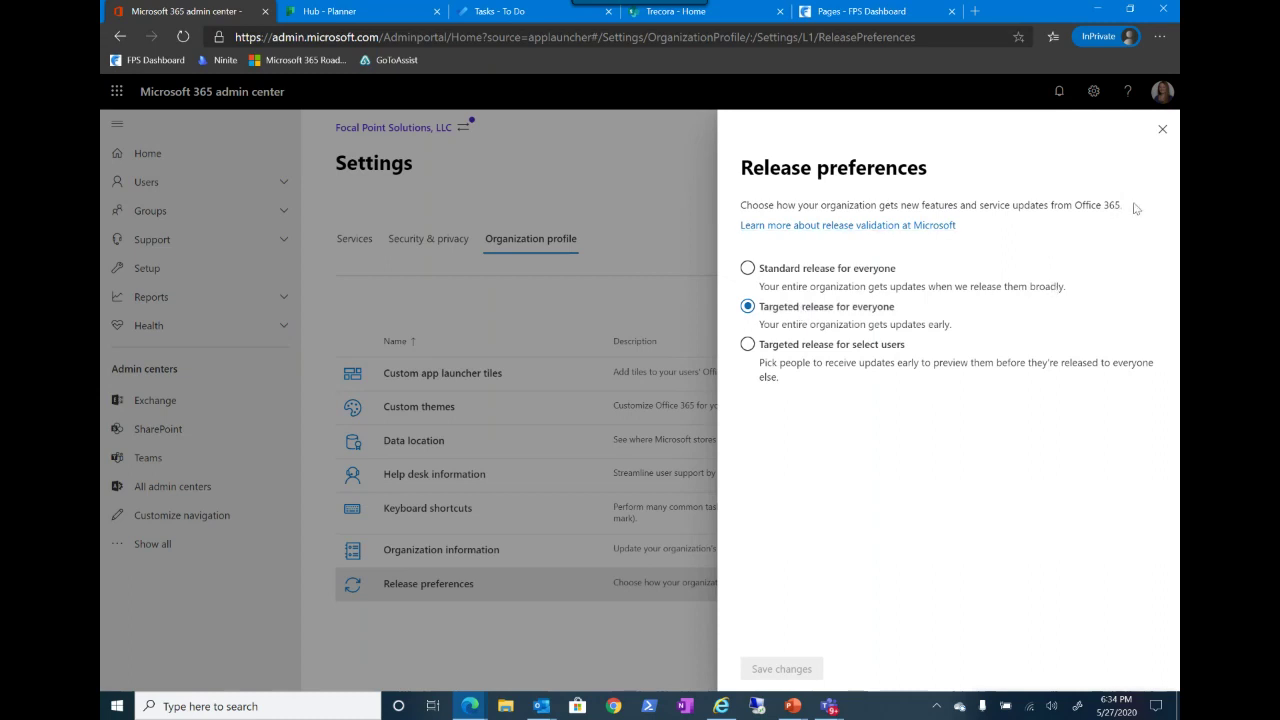
# Step: Close the Release preferences panel to return to the Organization profile settings
pyautogui.click(1163, 131)
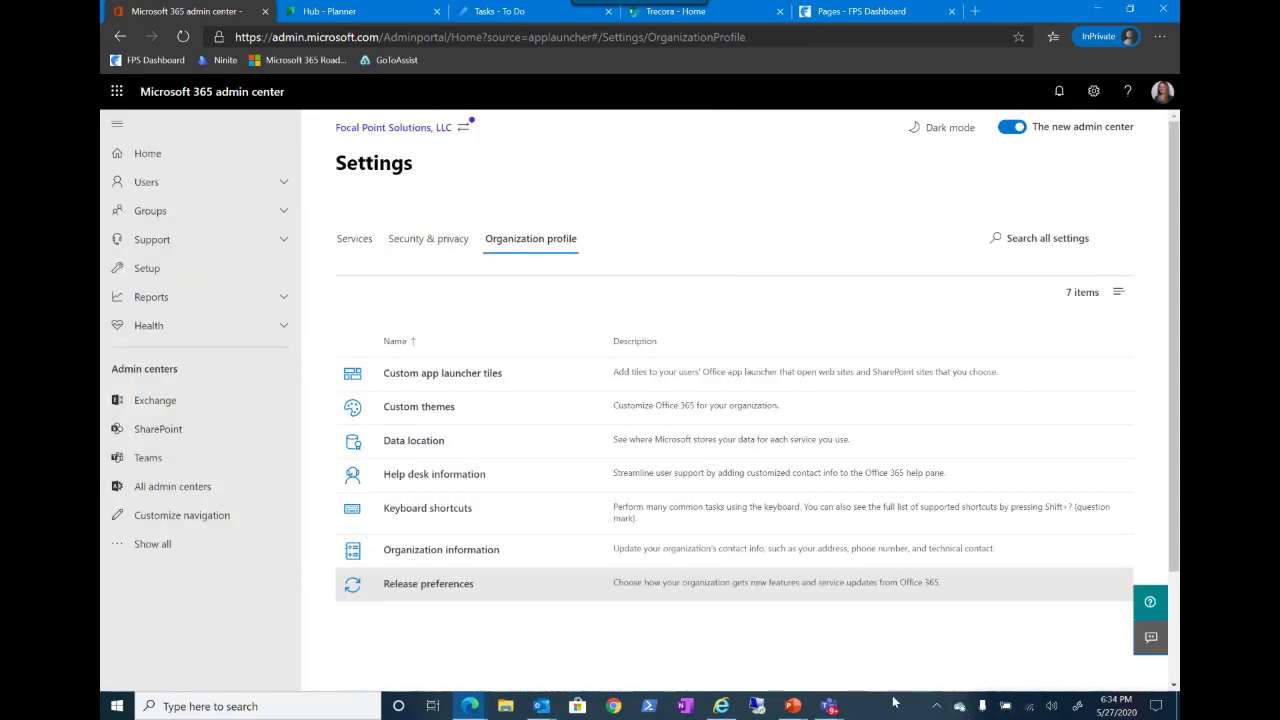
pyautogui.click(959, 706)
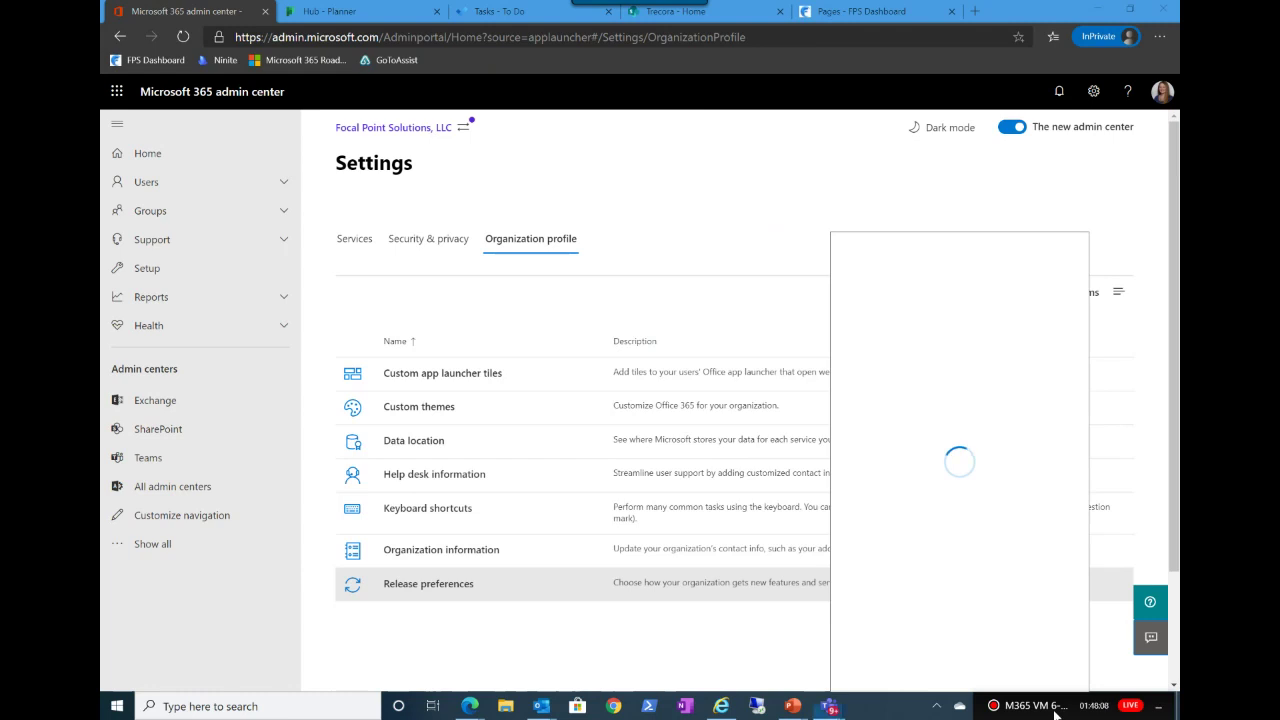
pyautogui.click(1030, 202)
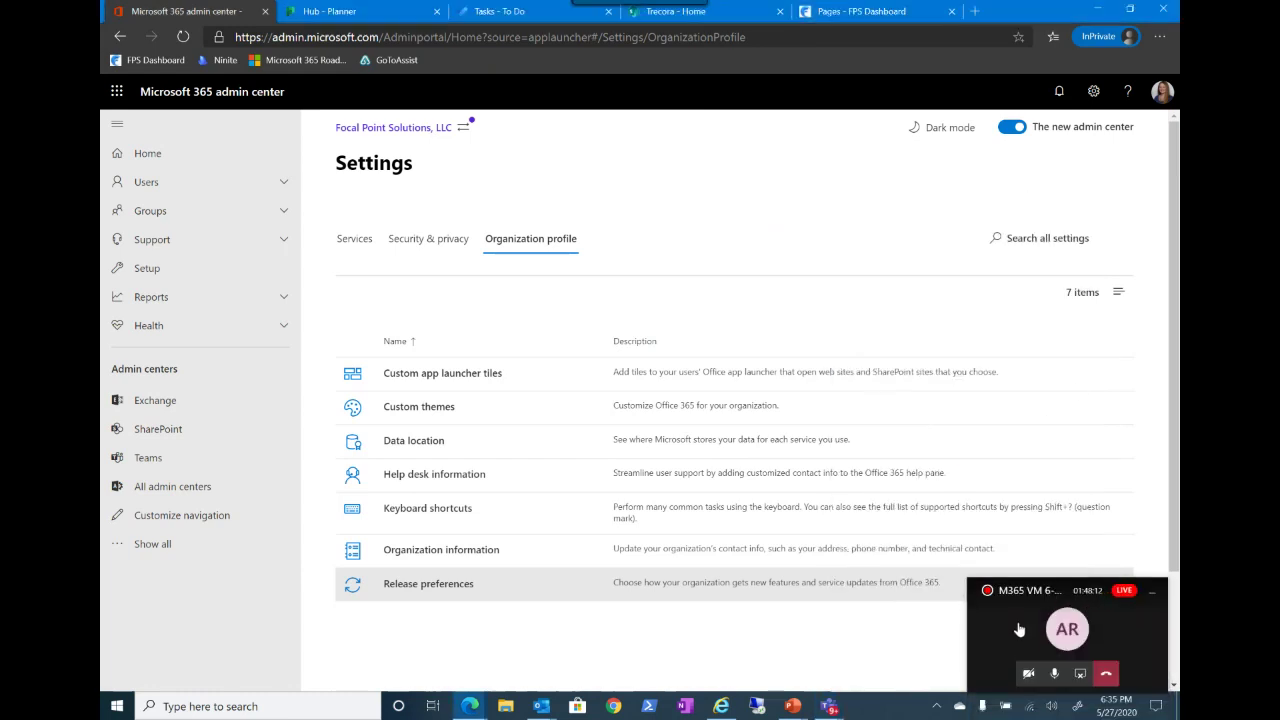
pyautogui.click(1021, 662)
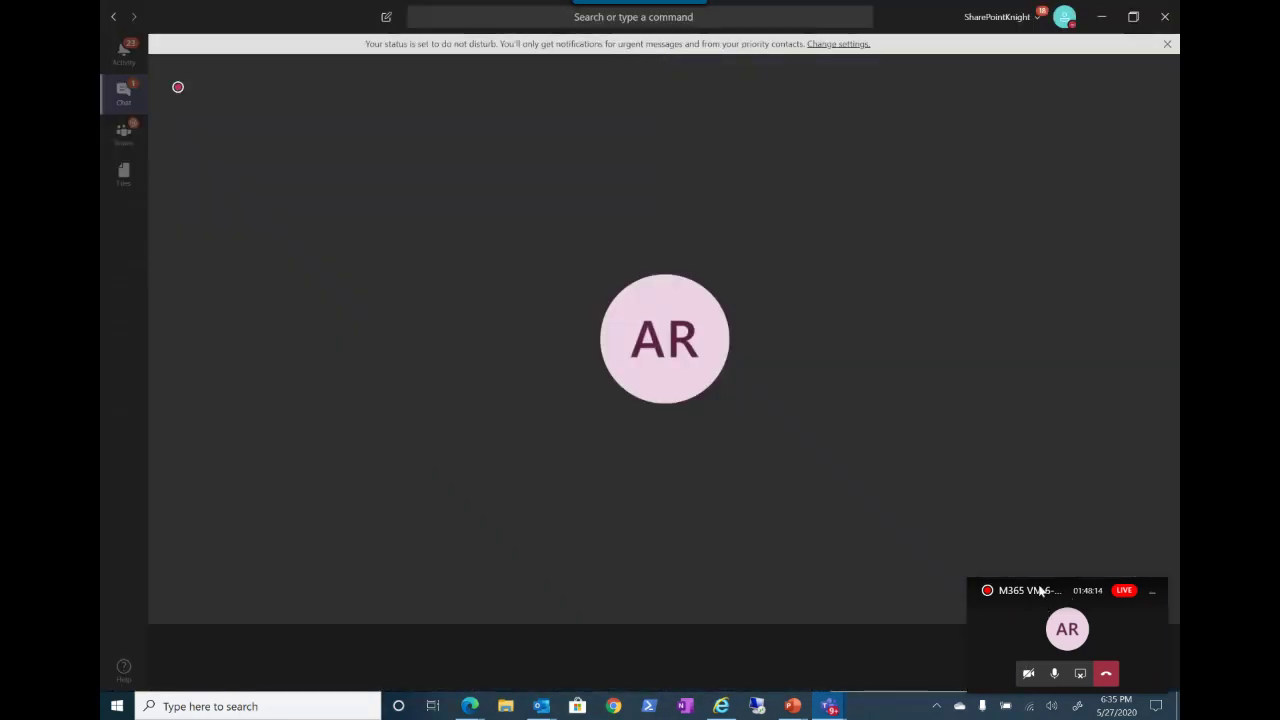
pyautogui.click(1100, 18)
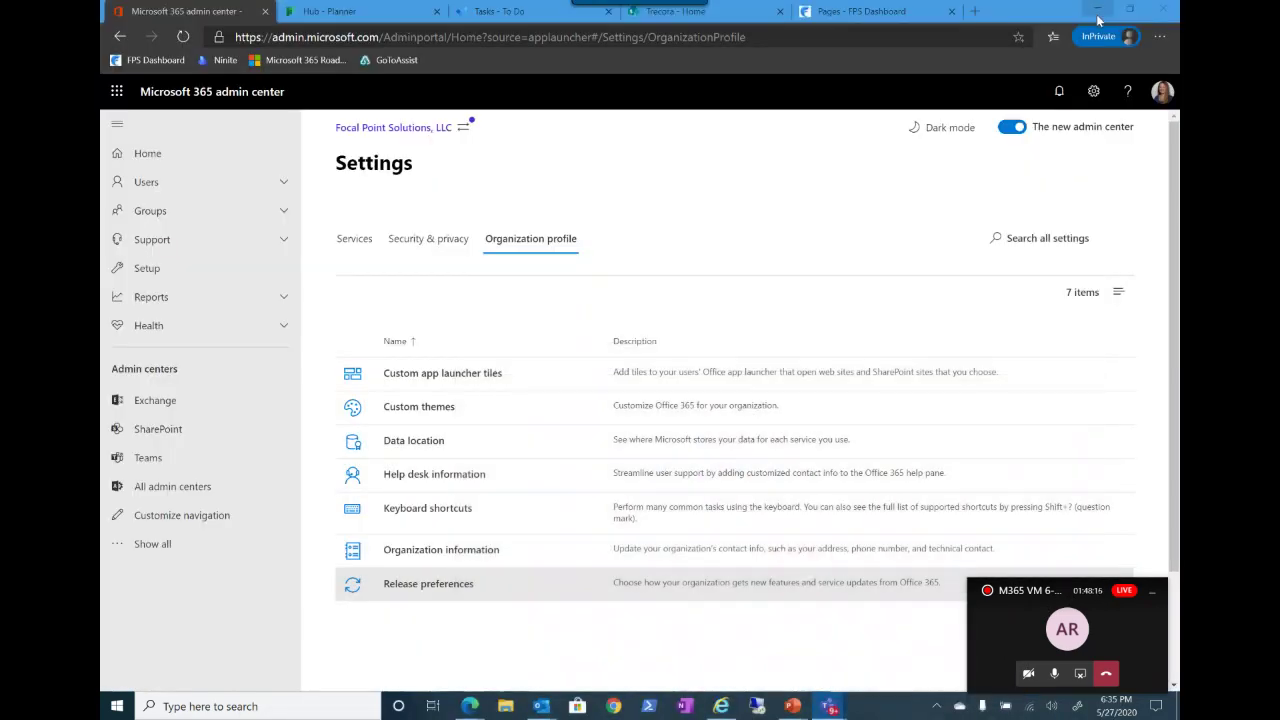
pyautogui.moveTo(1066, 589); pyautogui.dragTo(1076, 697)
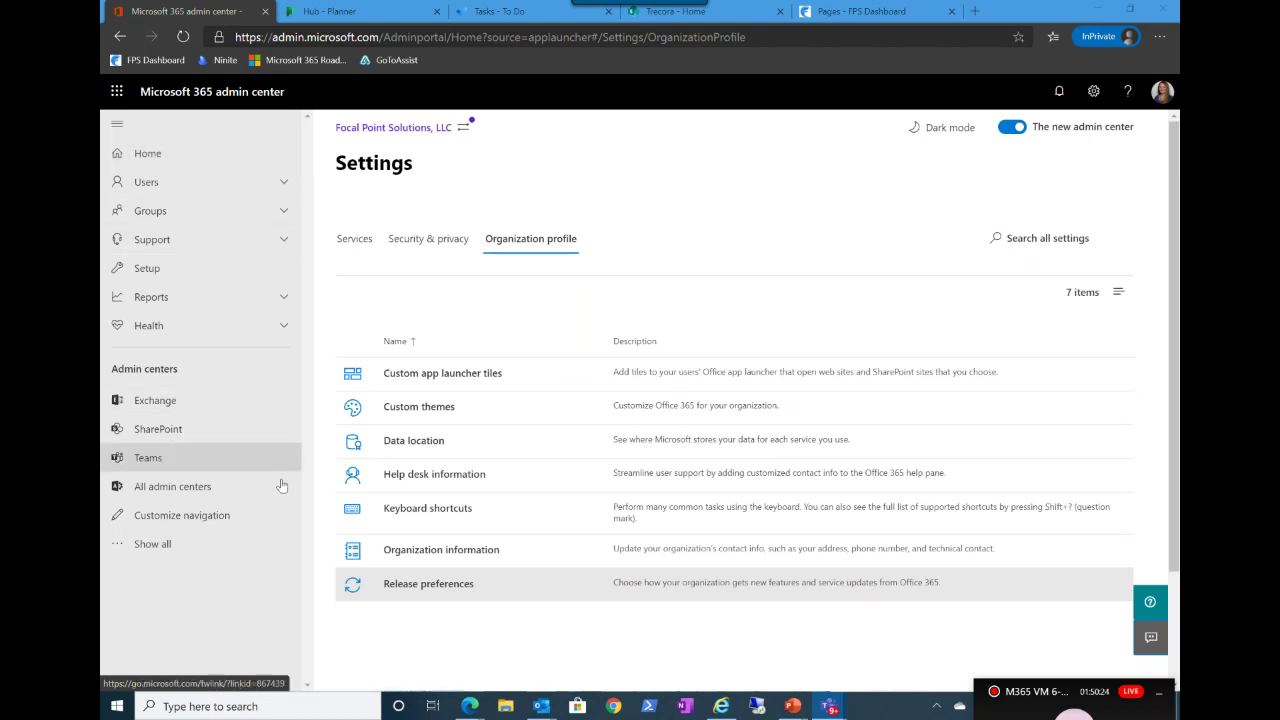
# Step: Go to the admin center Home dashboard and open the Message center from it
pyautogui.click(148, 153)
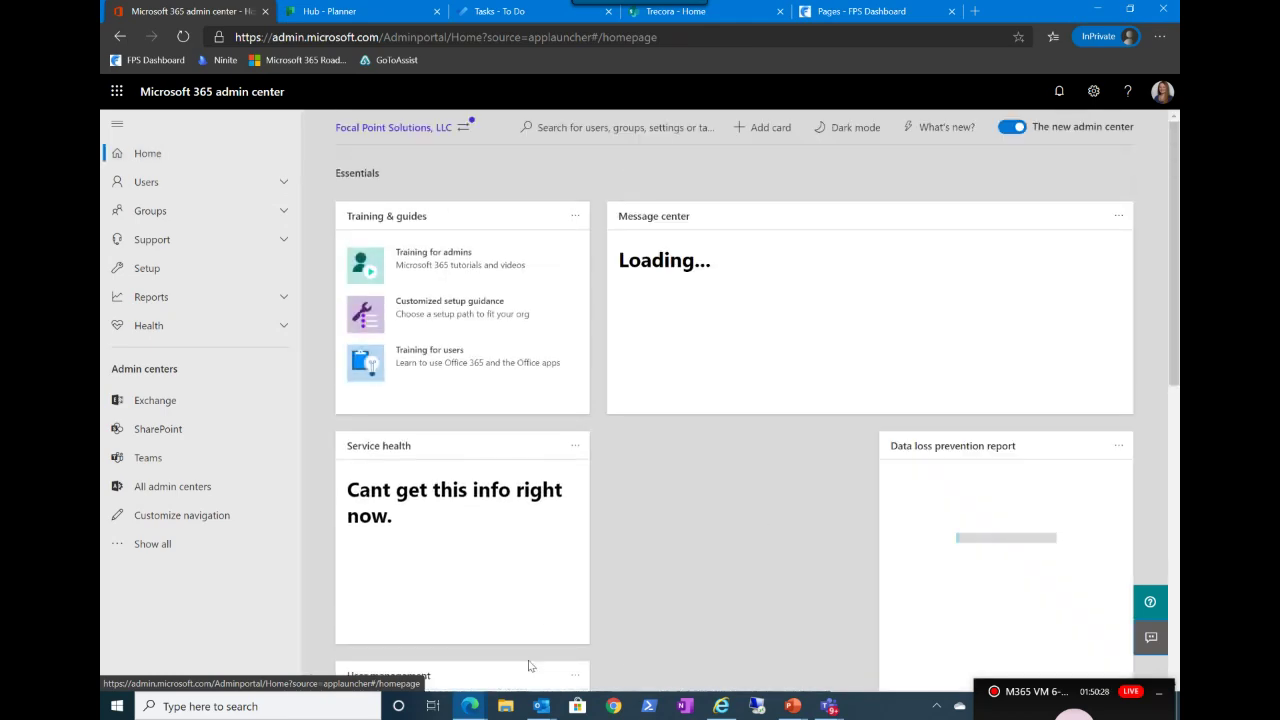
pyautogui.scroll(-2, 645, 655)
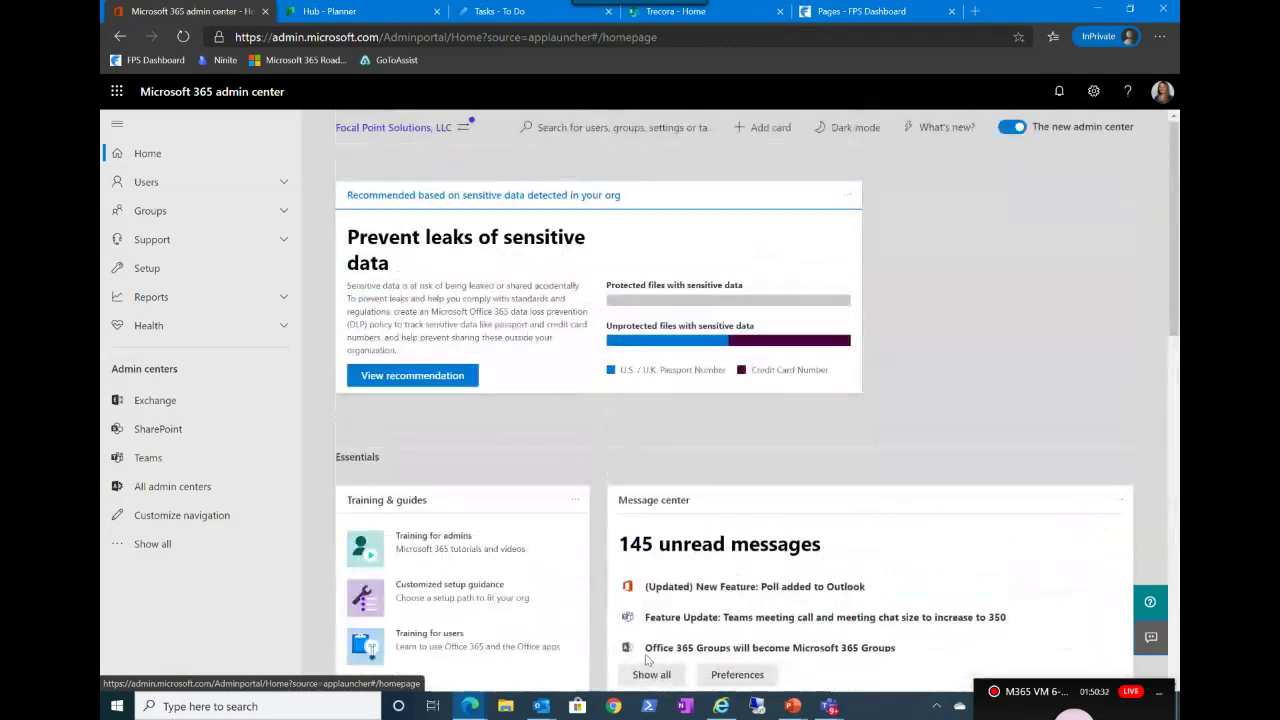
pyautogui.click(652, 453)
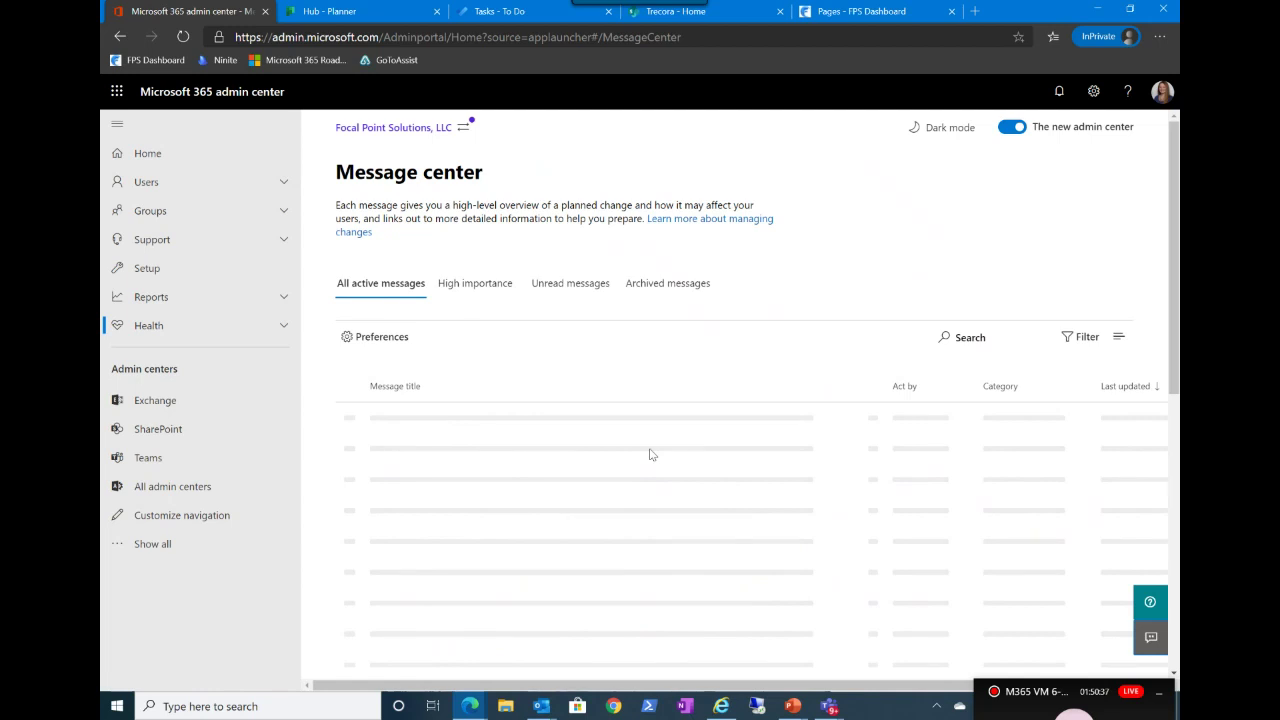
pyautogui.click(367, 340)
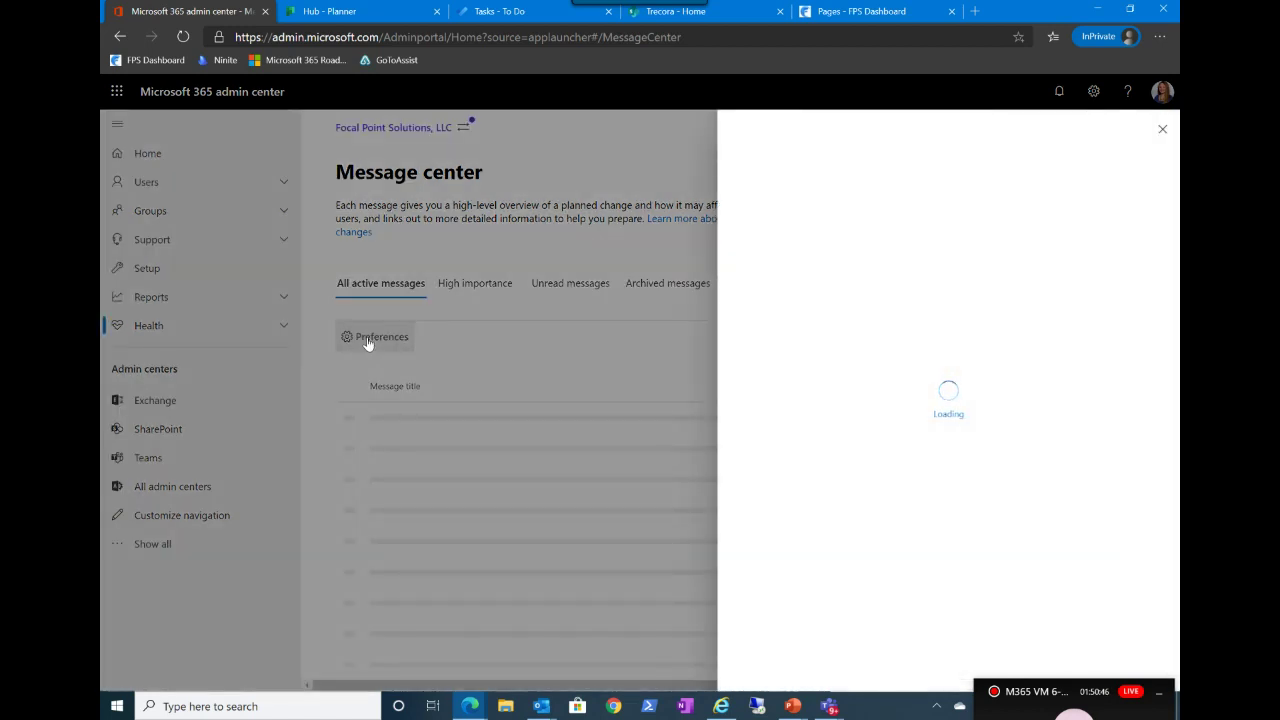
pyautogui.scroll(-3, 909, 414)
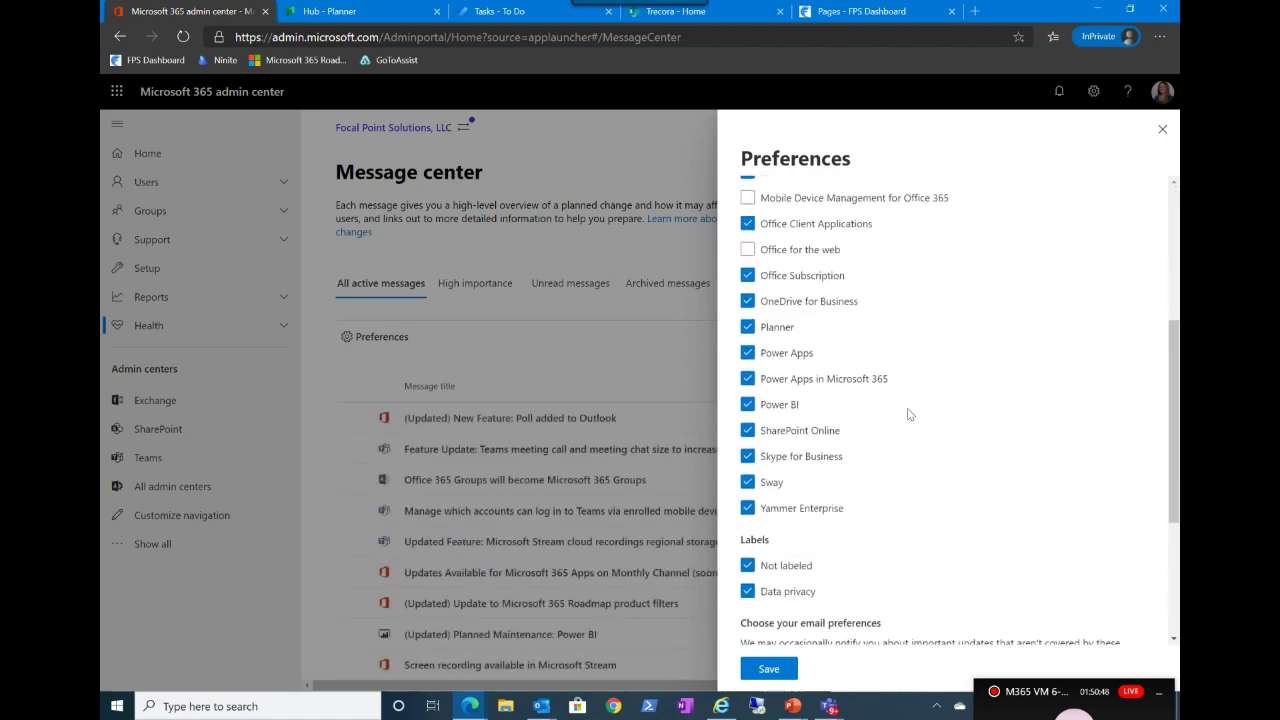
pyautogui.scroll(-3, 909, 414)
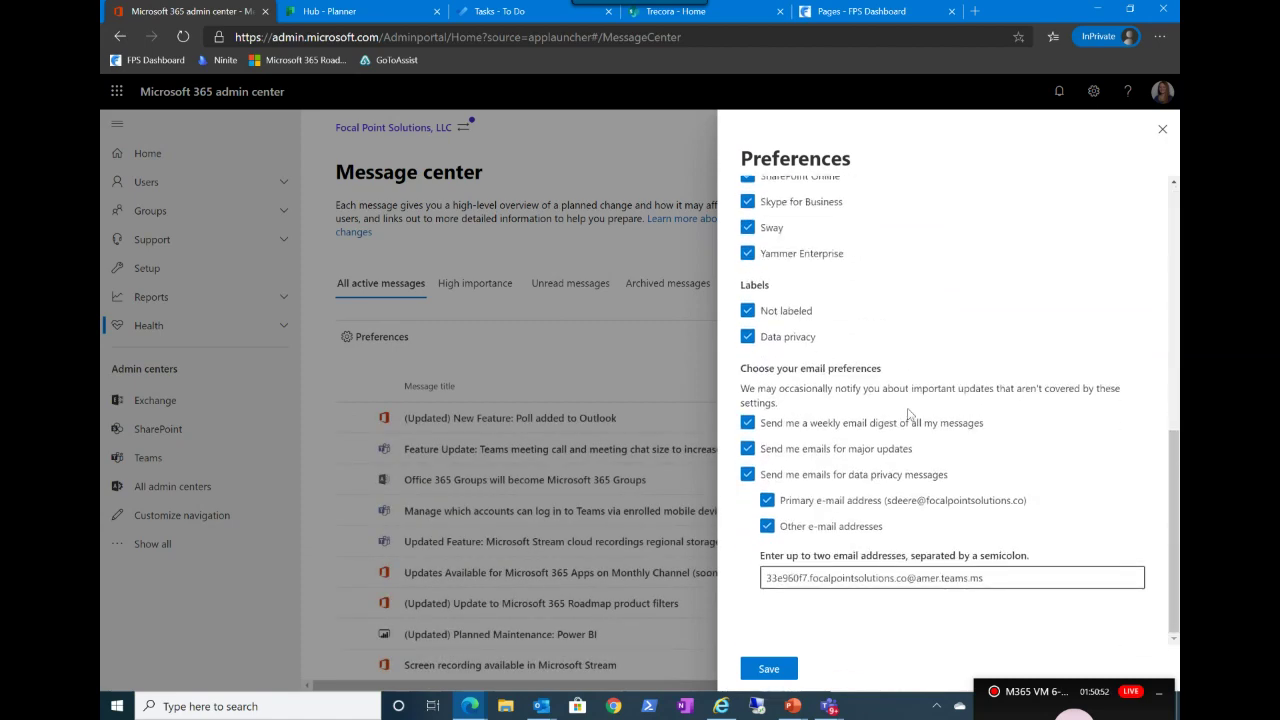
pyautogui.scroll(6, 909, 414)
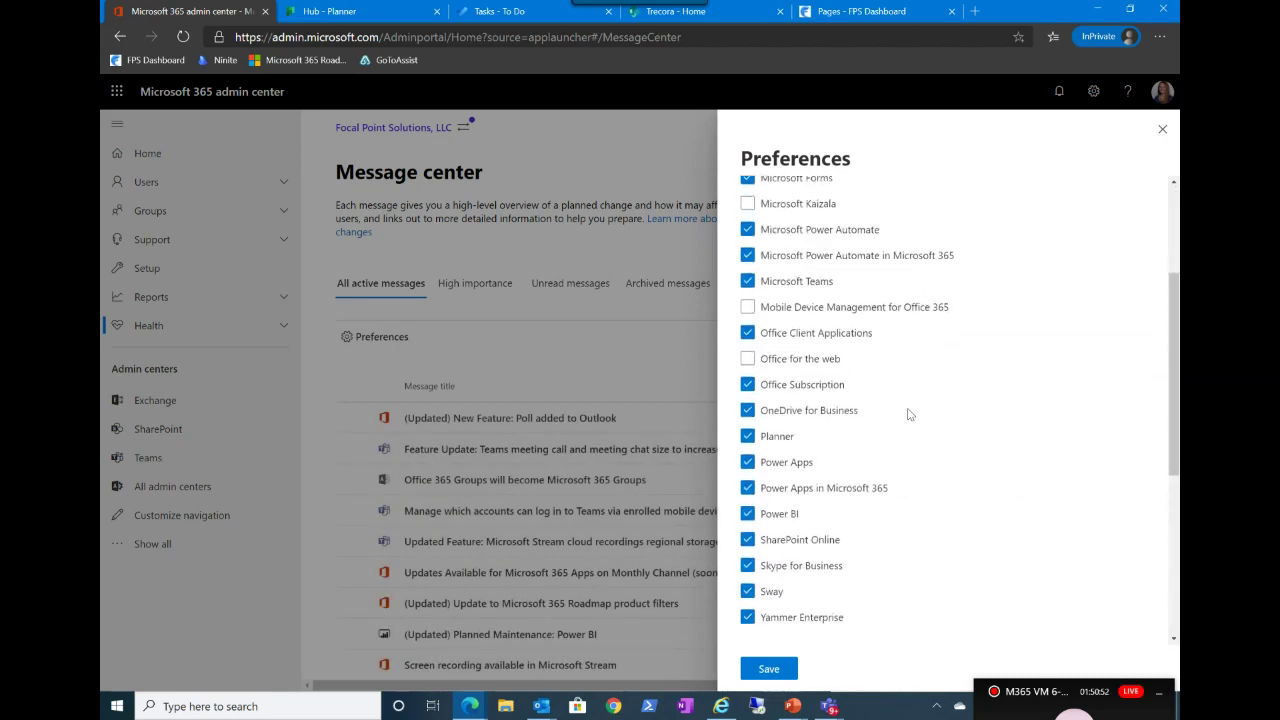
pyautogui.click(1160, 131)
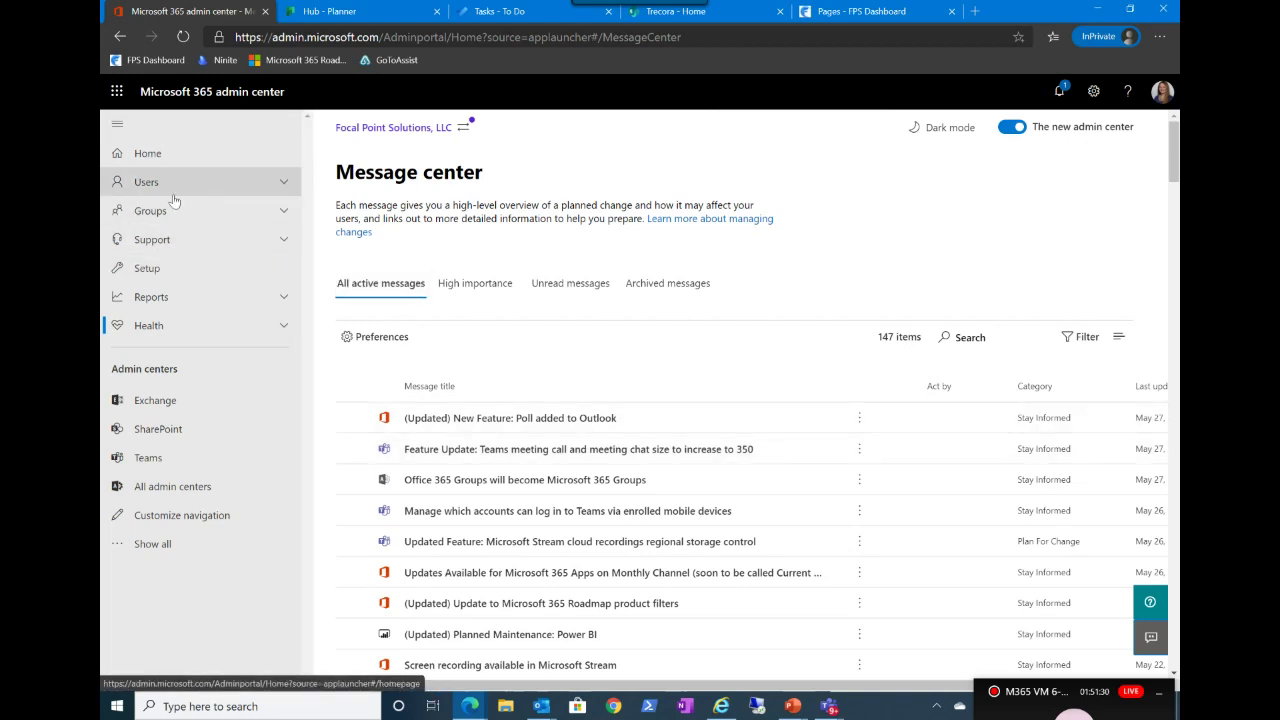
# Step: Expand the Reports section in the navigation and open the Usage report
pyautogui.click(284, 299)
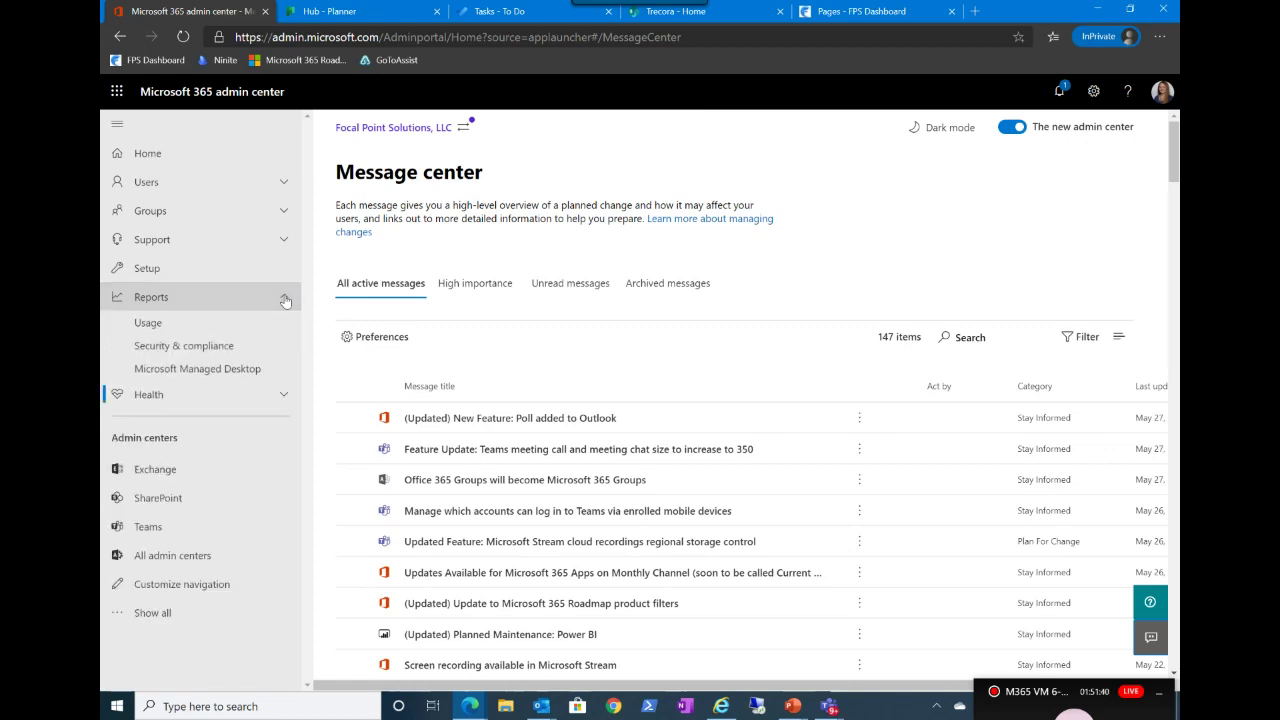
pyautogui.click(284, 299)
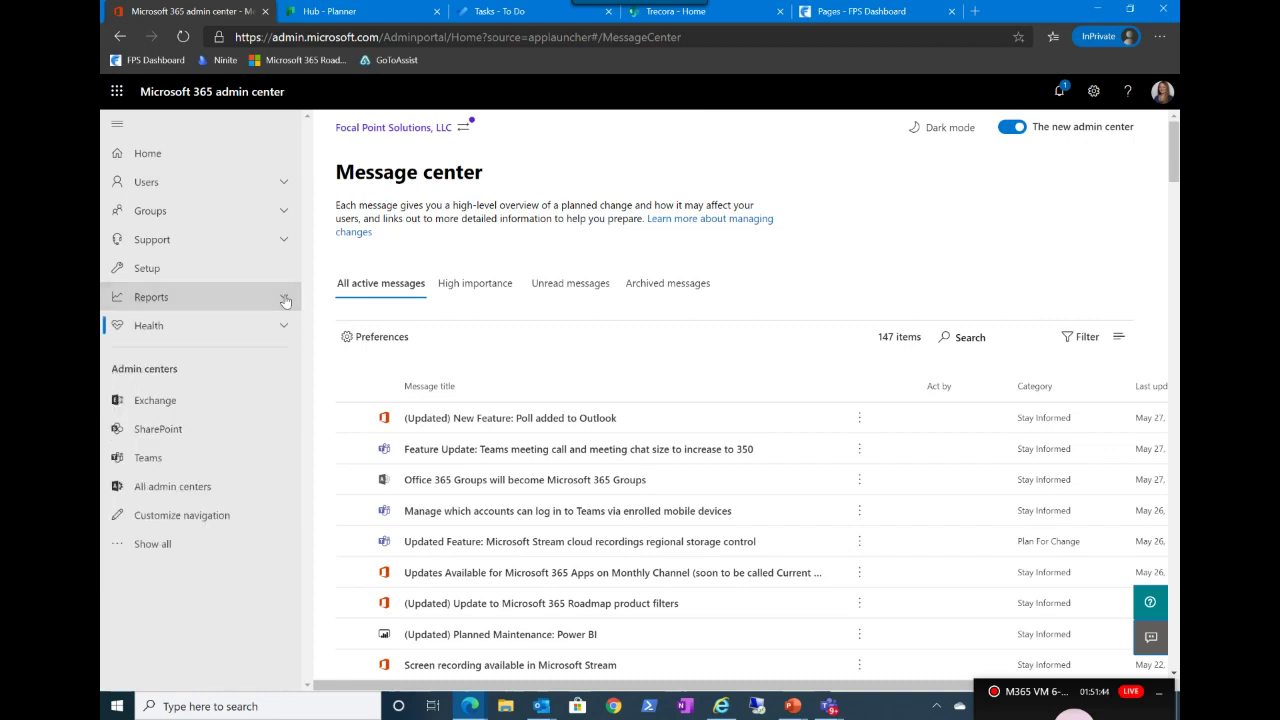
pyautogui.click(284, 300)
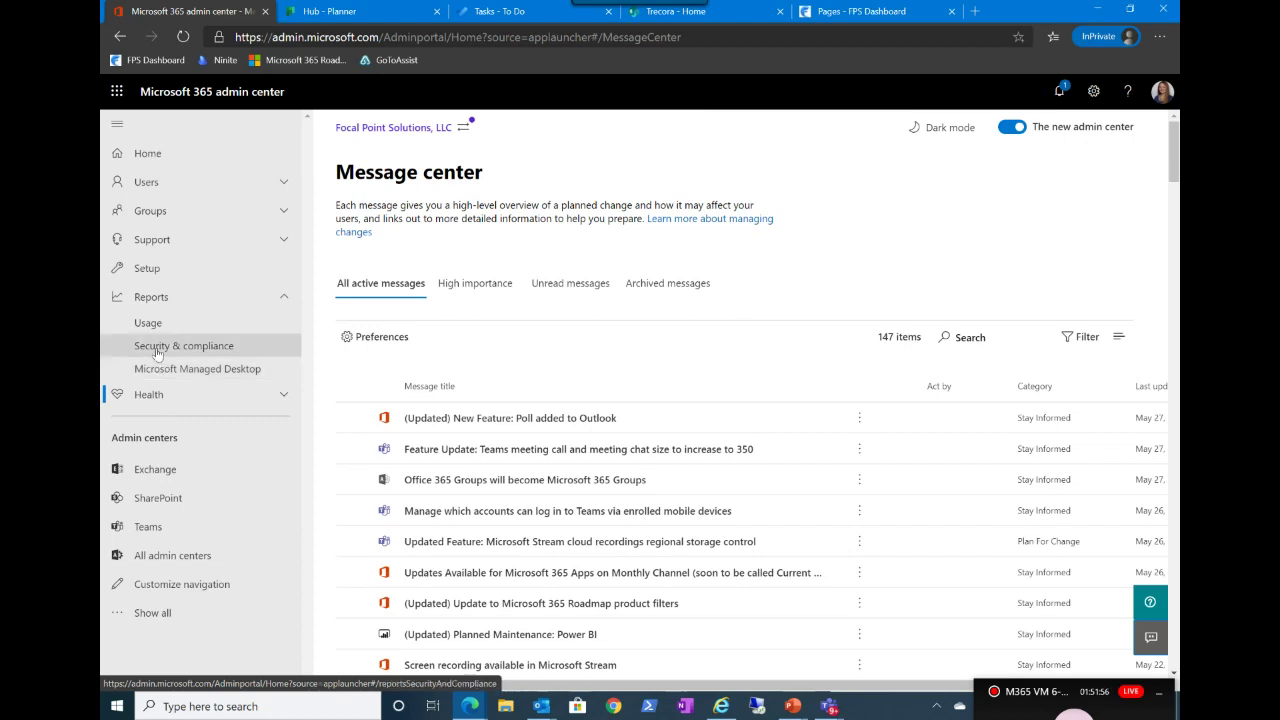
pyautogui.click(150, 323)
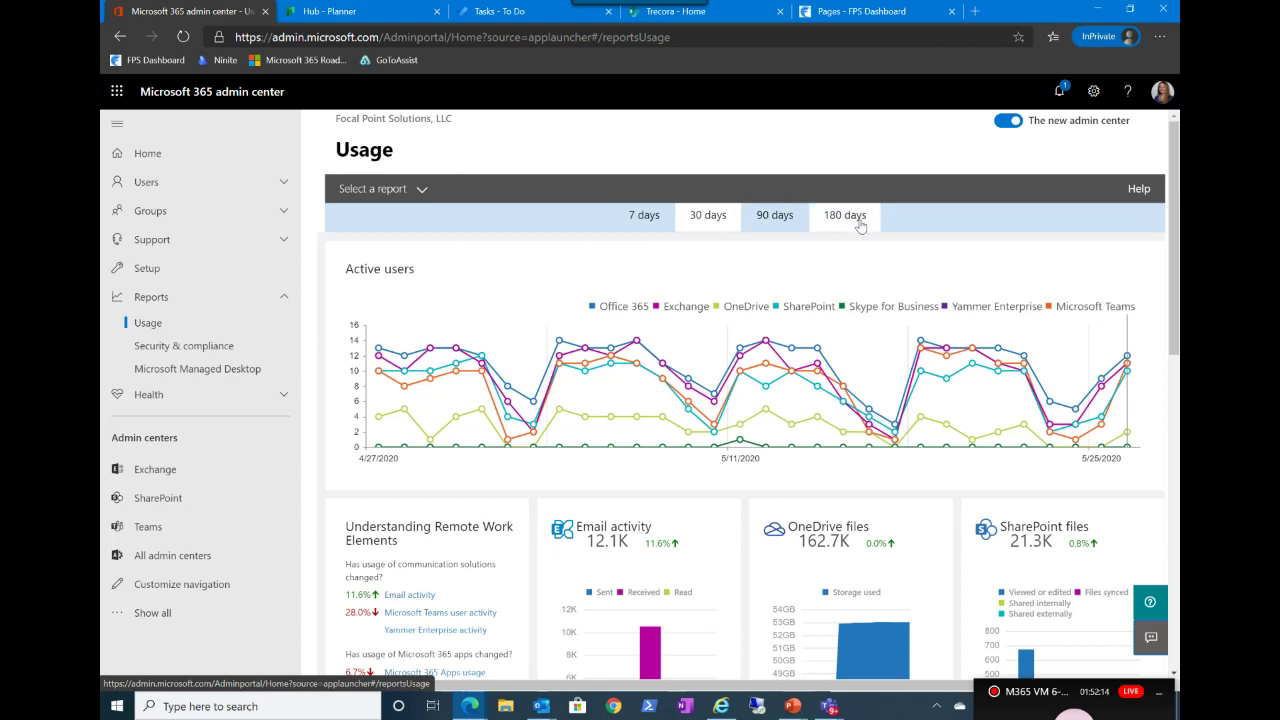
# Step: Hide the Exchange line, keeping Office 365 on the Active users chart, and browse the usage cards
pyautogui.click(625, 309)
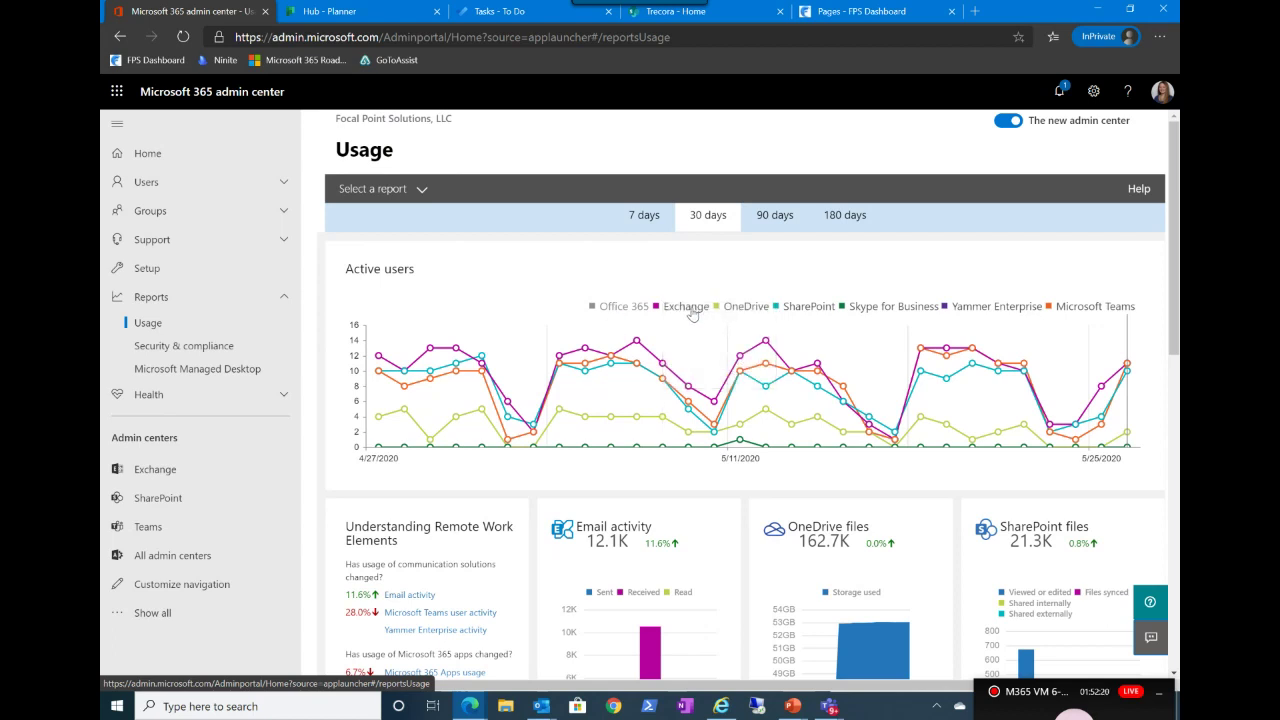
pyautogui.click(691, 311)
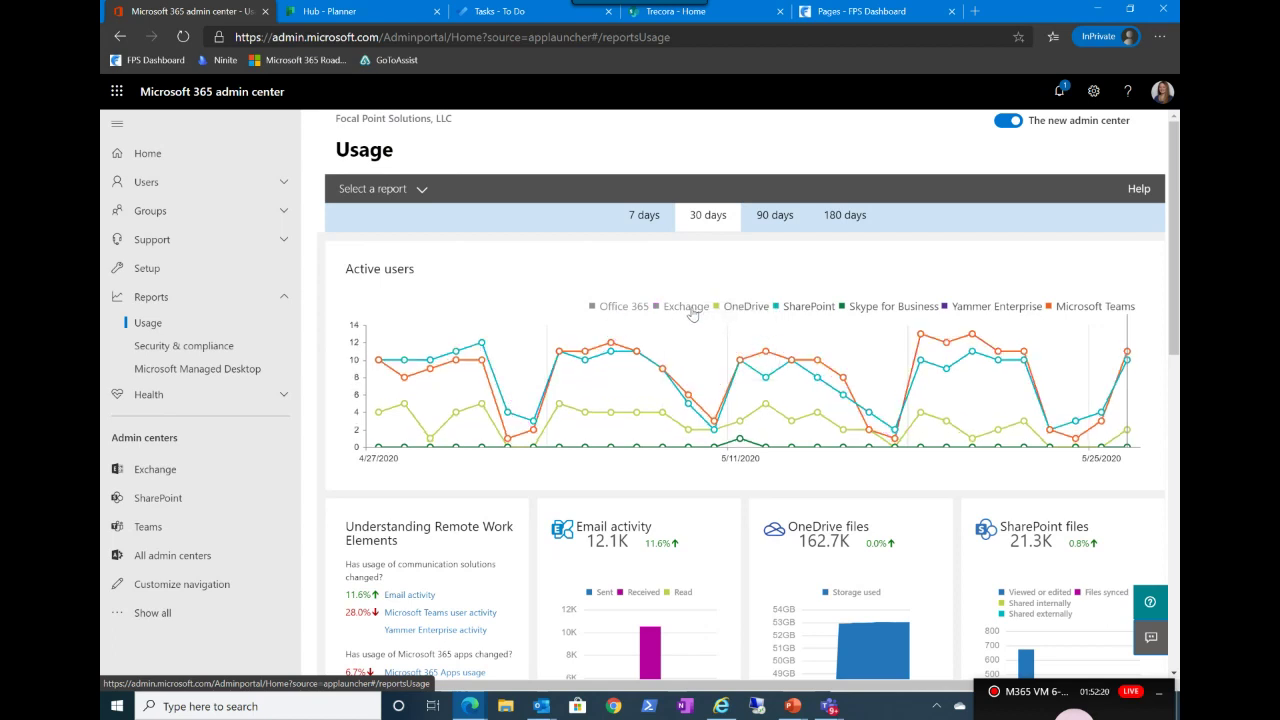
pyautogui.click(624, 309)
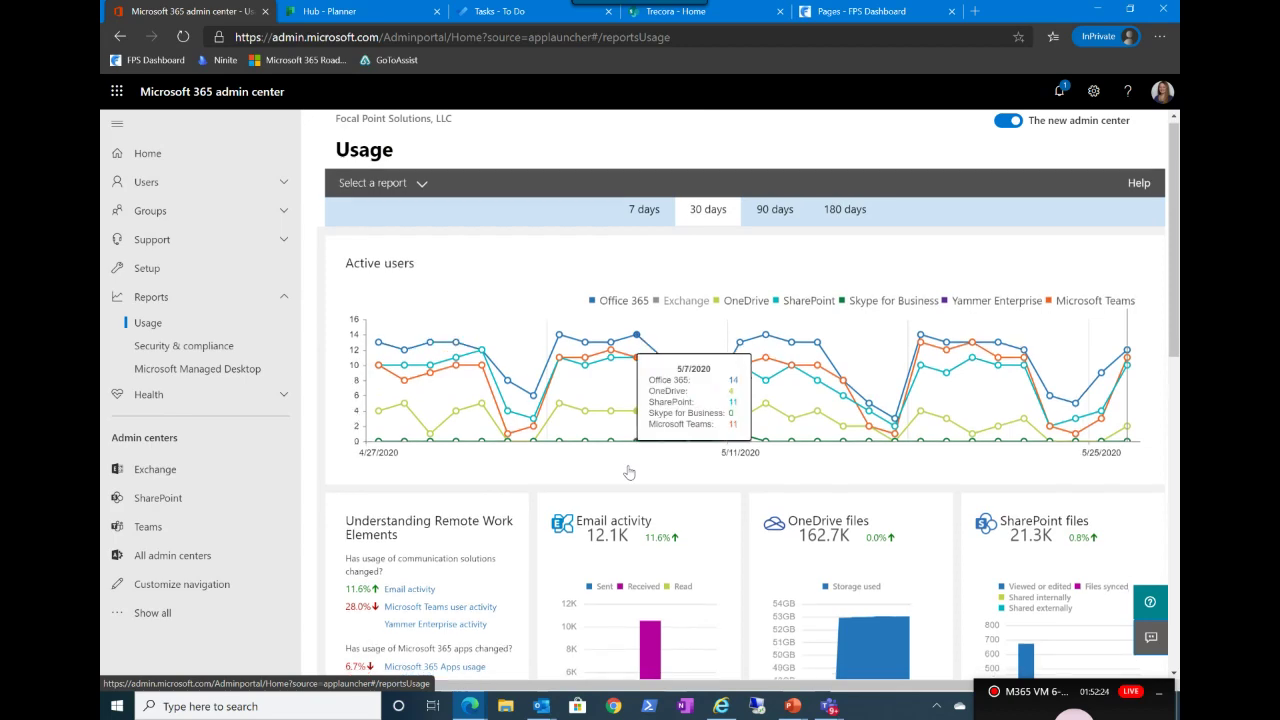
pyautogui.scroll(-1, 628, 472)
pyautogui.scroll(-3, 628, 472)
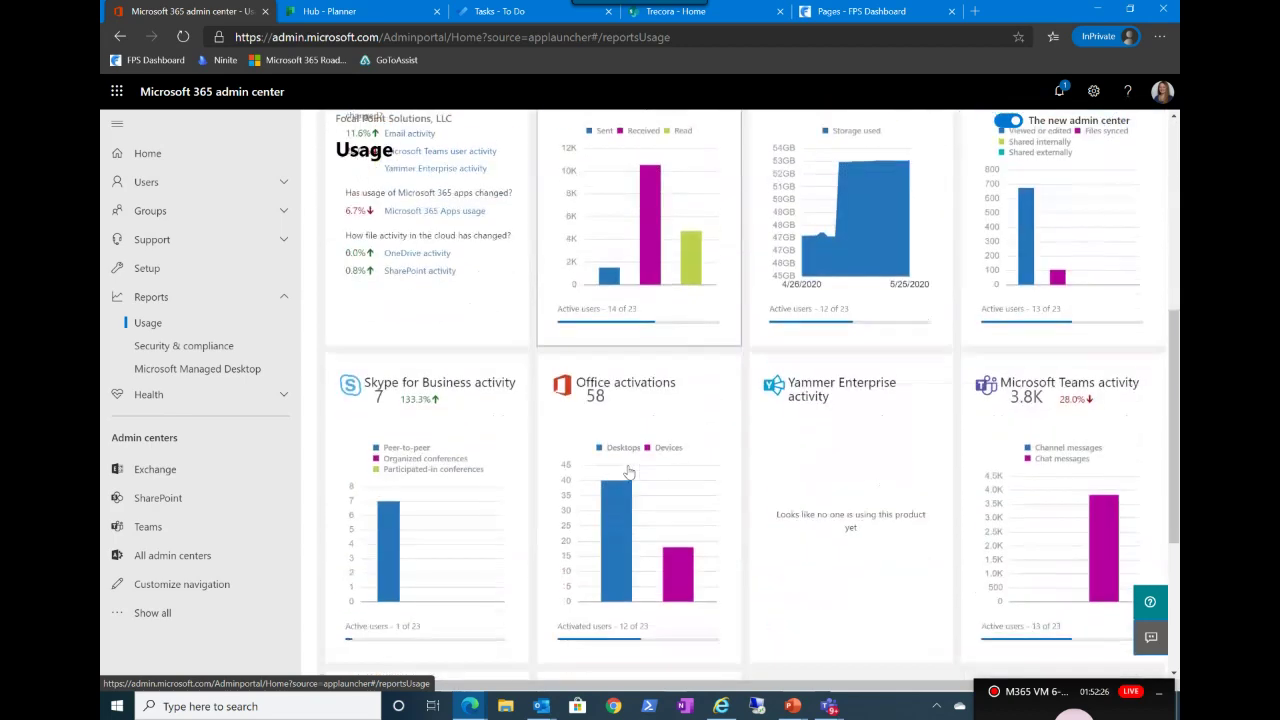
pyautogui.scroll(-2, 628, 472)
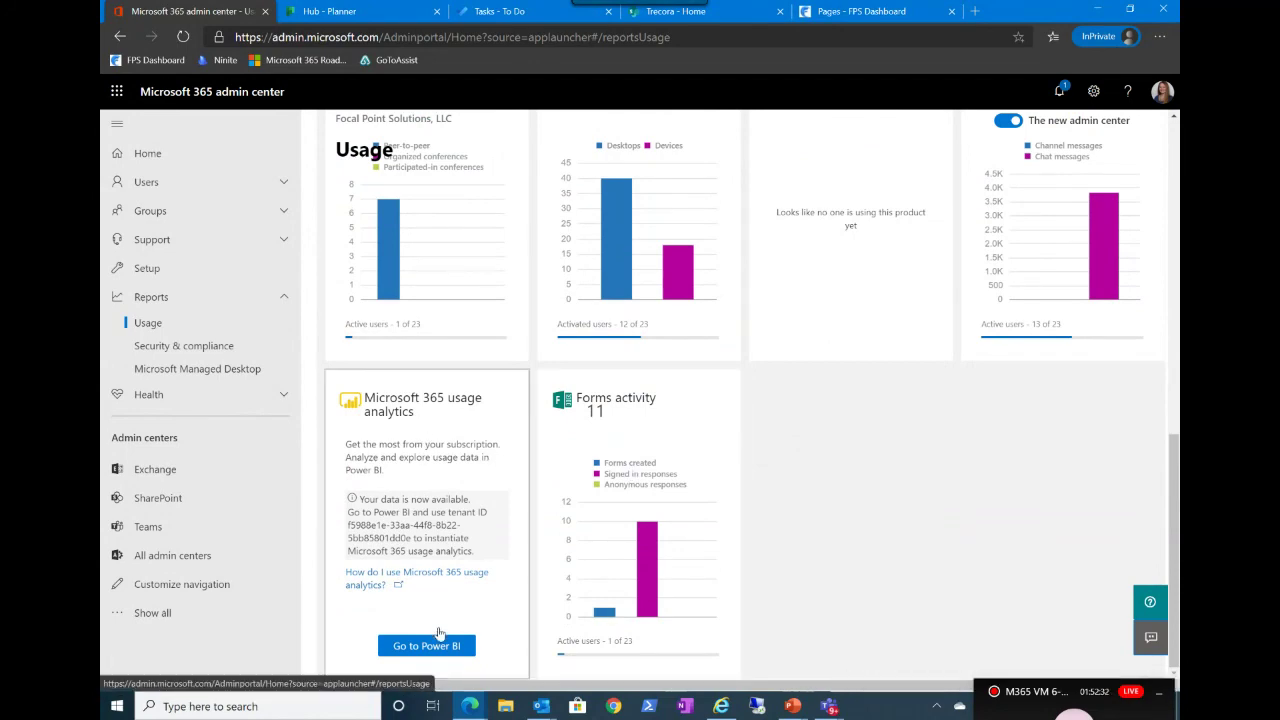
pyautogui.scroll(1, 510, 422)
pyautogui.scroll(3, 512, 422)
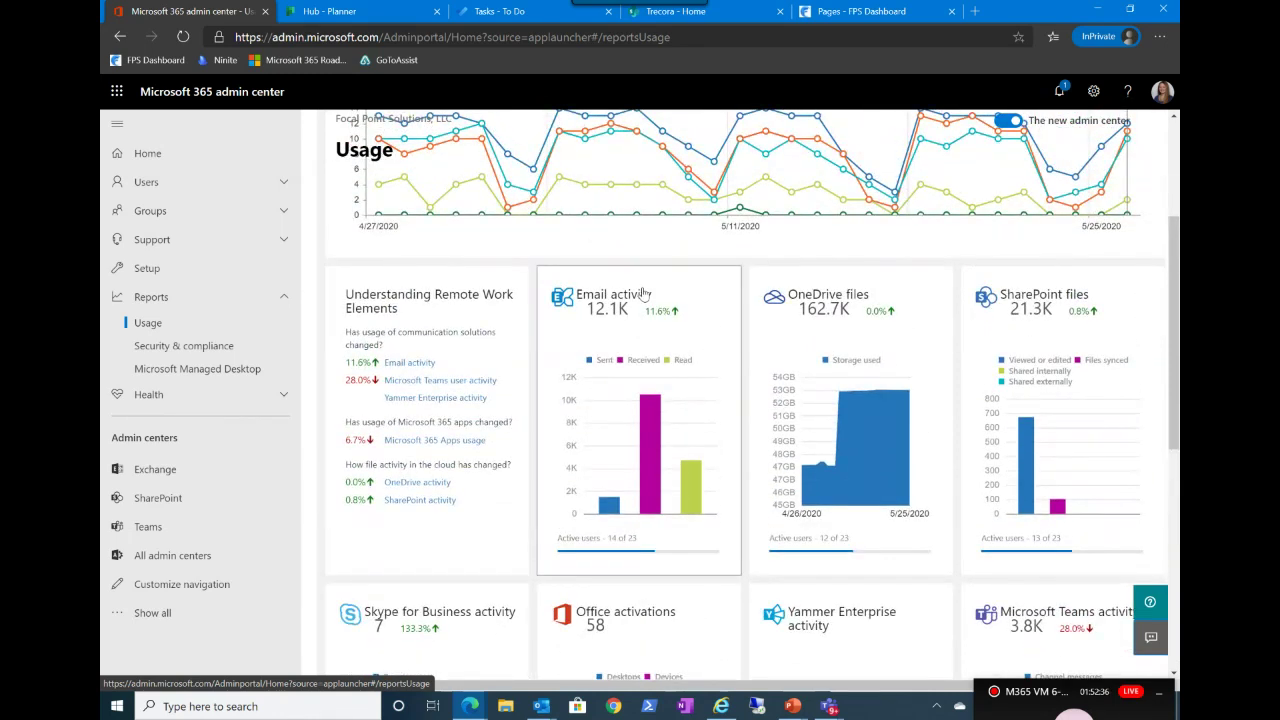
pyautogui.click(645, 298)
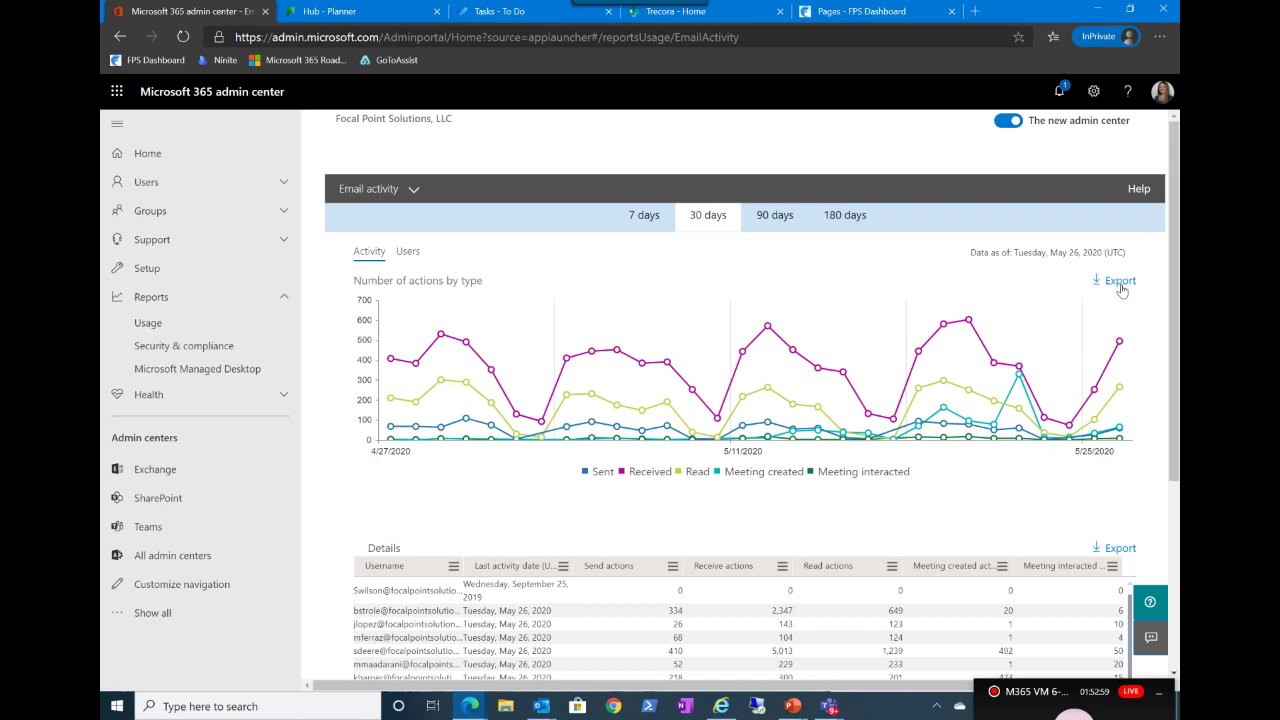
pyautogui.scroll(-3, 1121, 290)
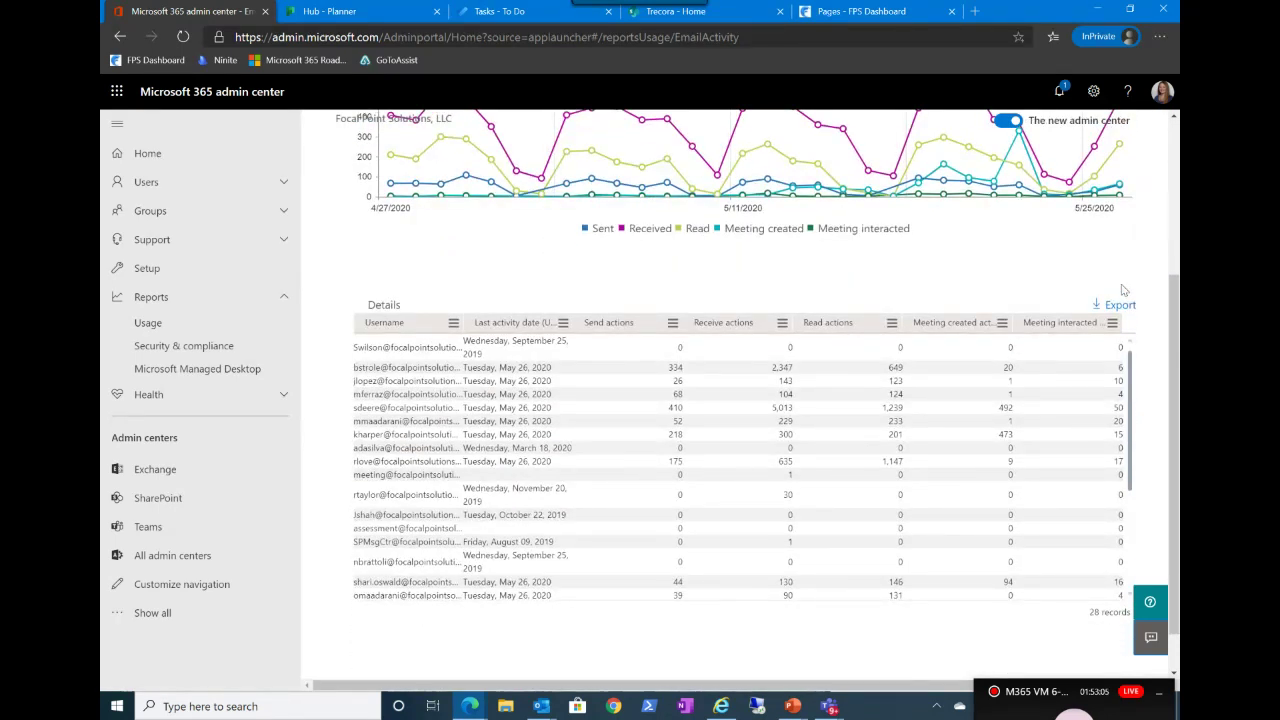
pyautogui.scroll(2, 1123, 290)
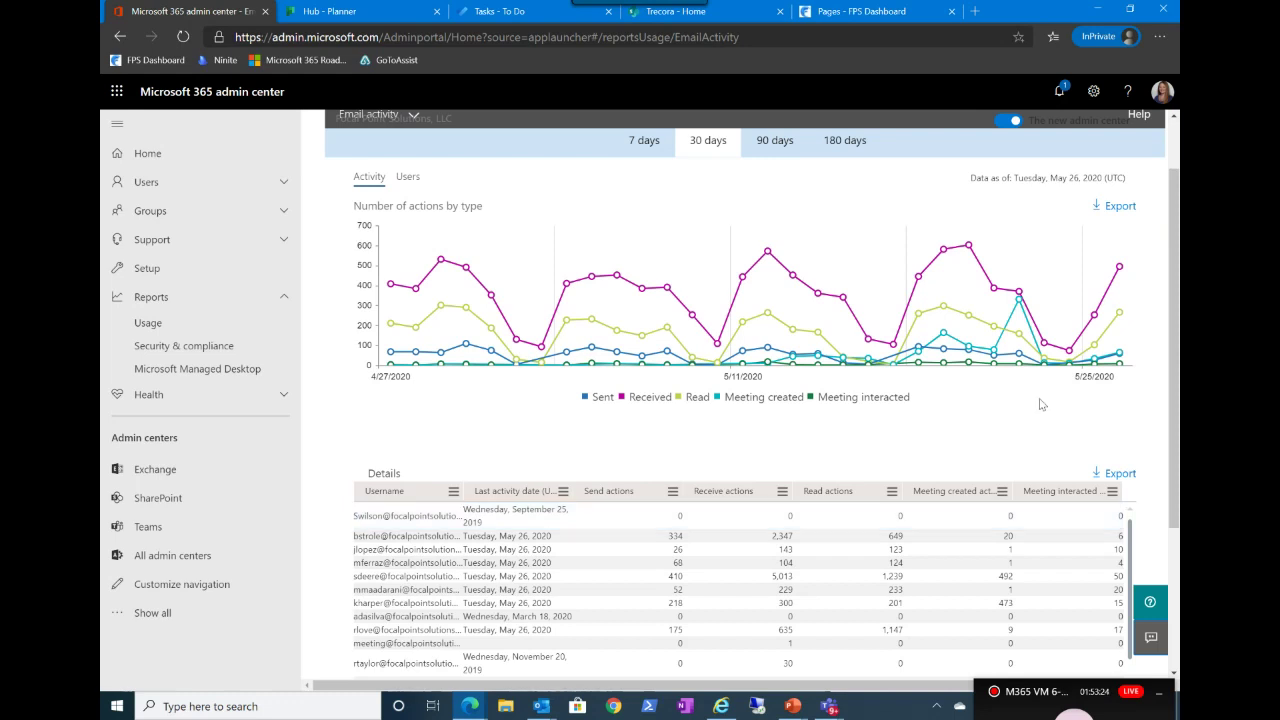
pyautogui.scroll(1, 1041, 403)
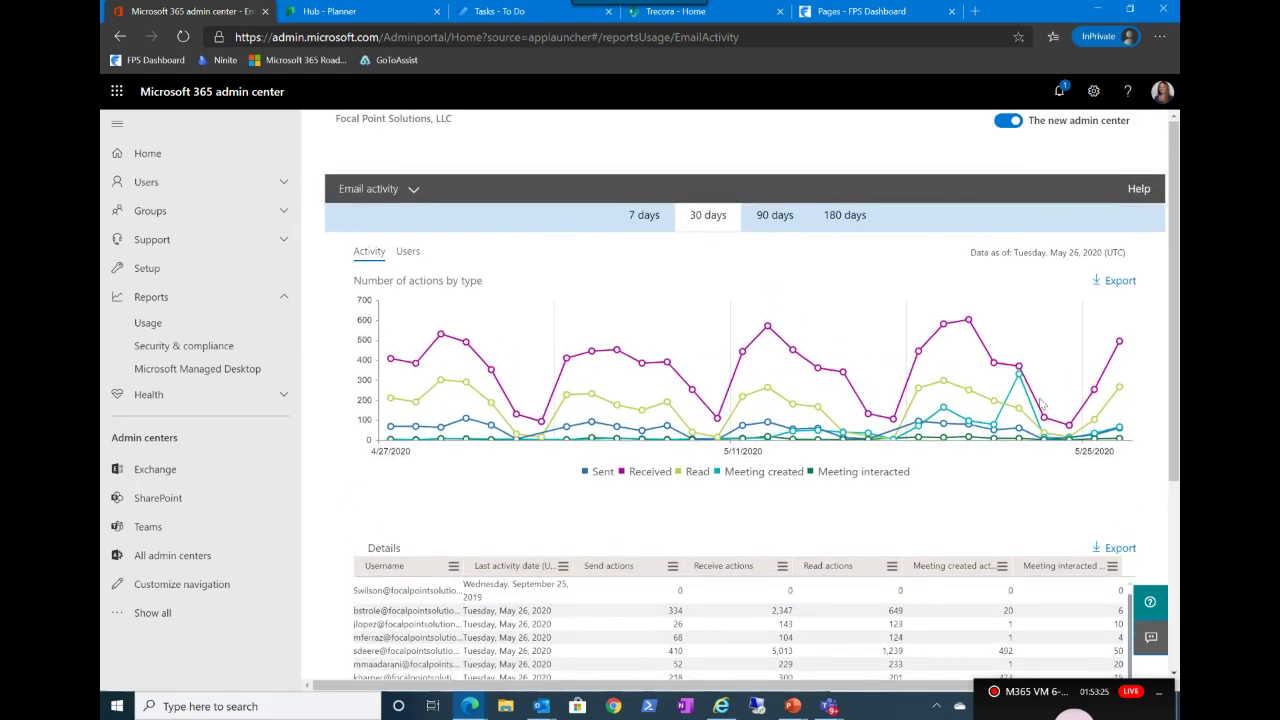
pyautogui.scroll(-2, 1041, 403)
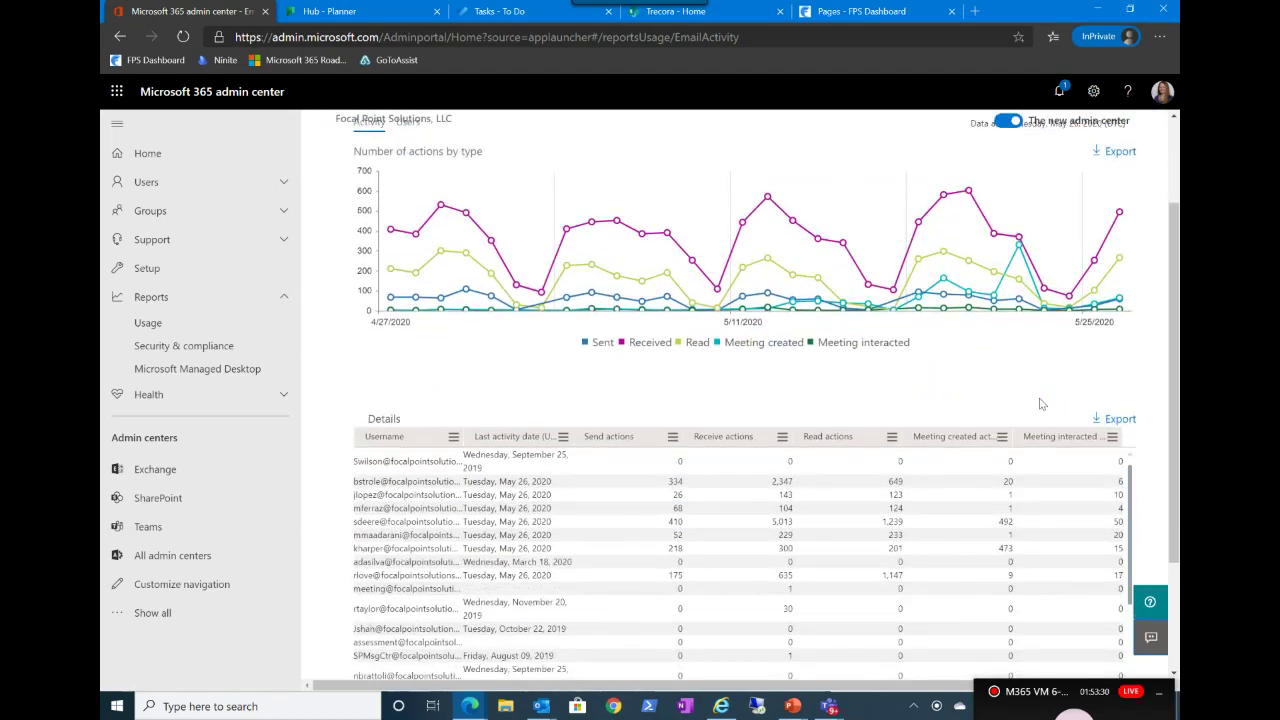
pyautogui.scroll(-2, 1041, 403)
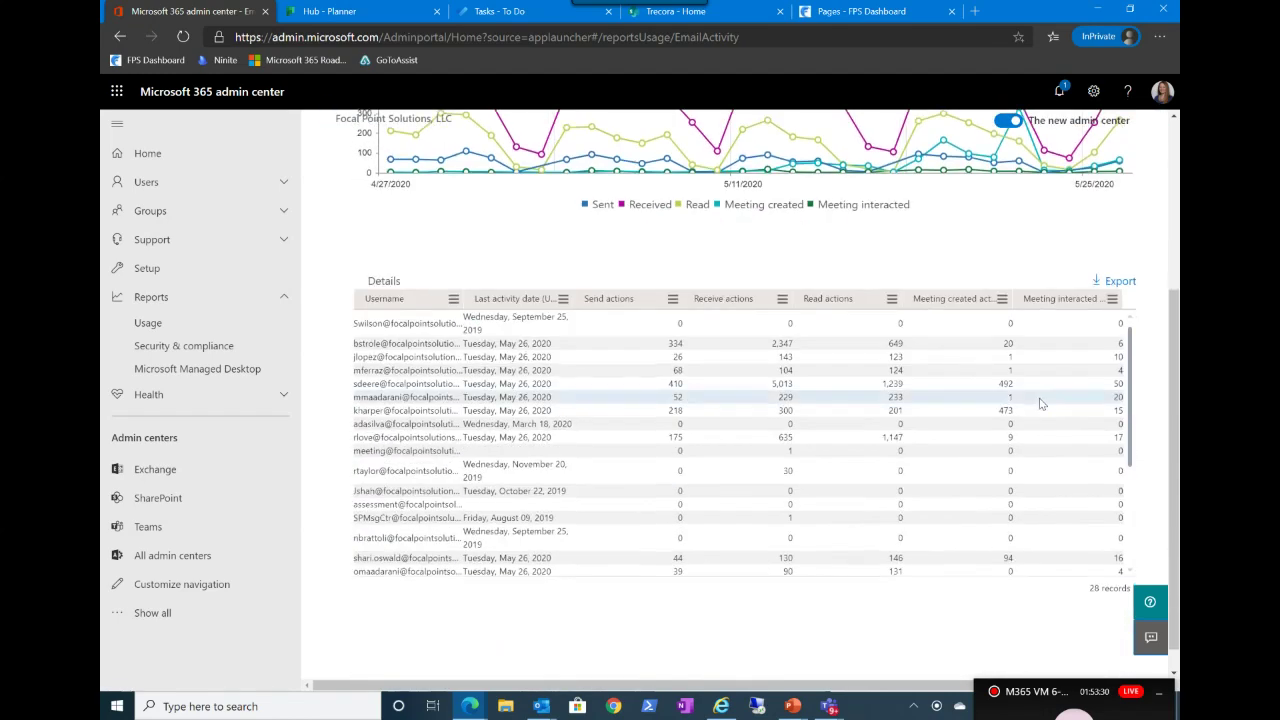
# Step: Open the SharePoint admin center and expand Sites in its navigation
pyautogui.click(158, 504)
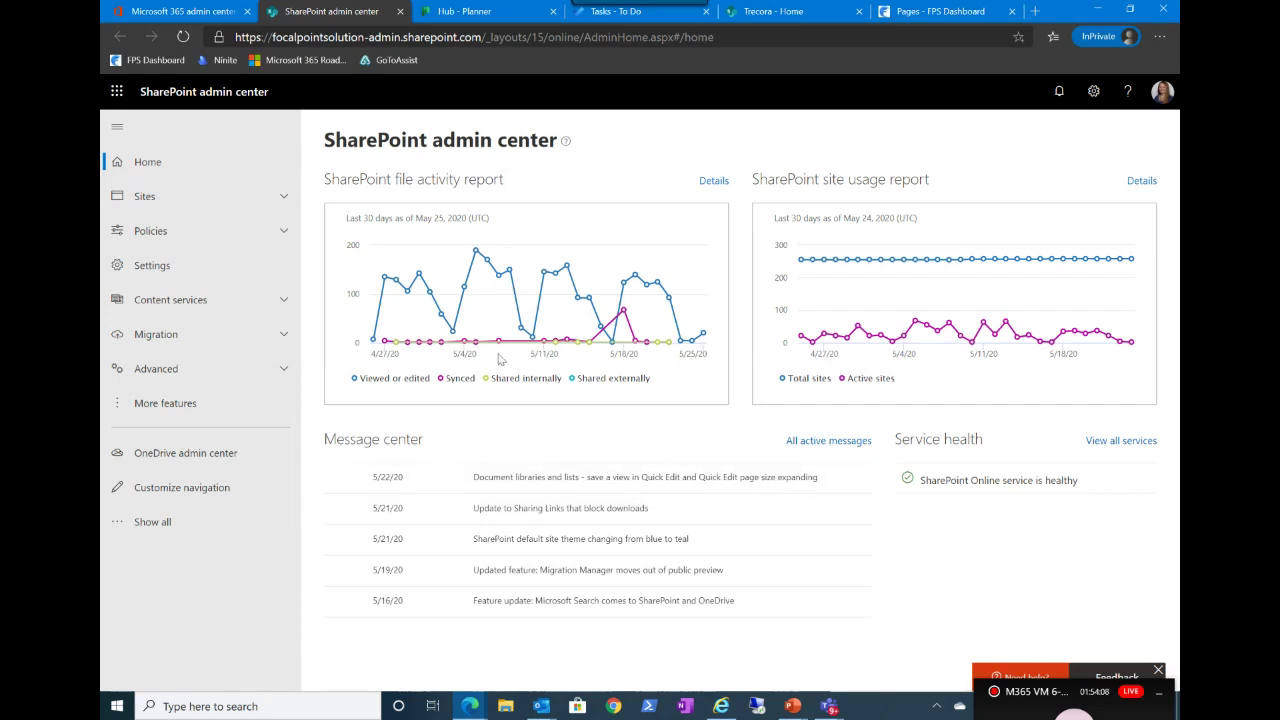
pyautogui.click(286, 200)
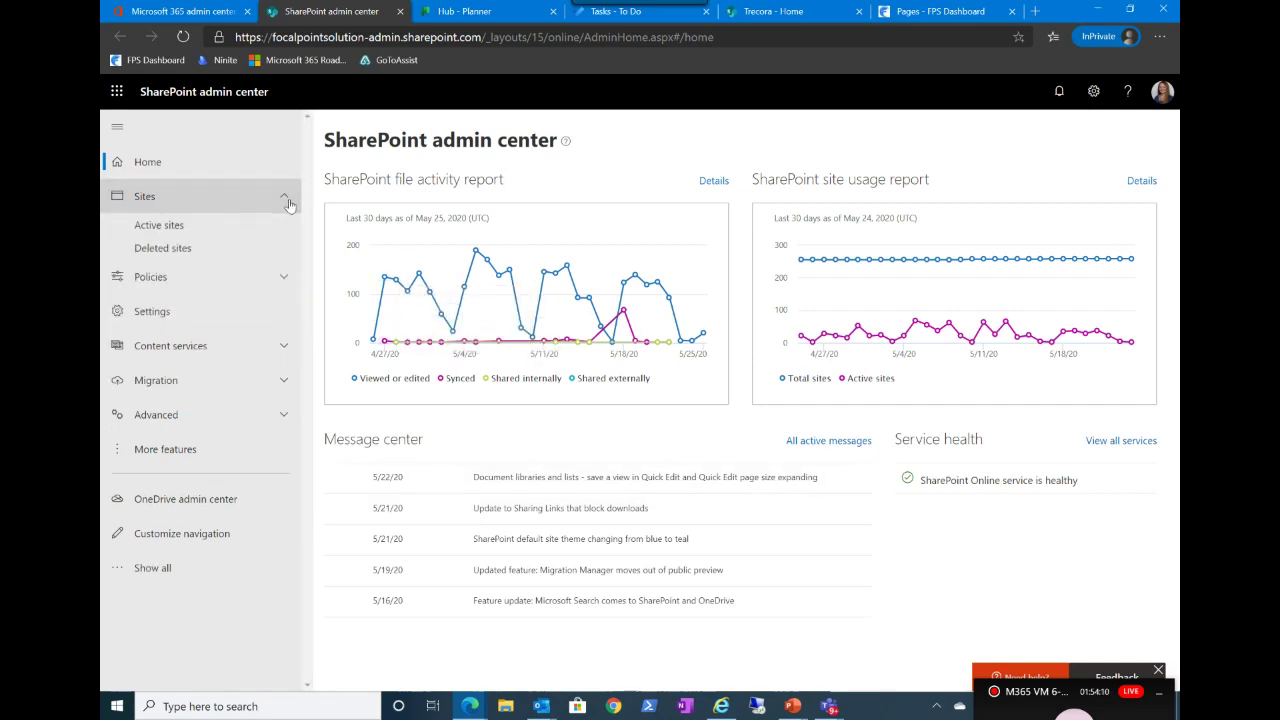
# Step: Open Active sites and scroll across its storage, activity, creator and sharing columns
pyautogui.click(216, 226)
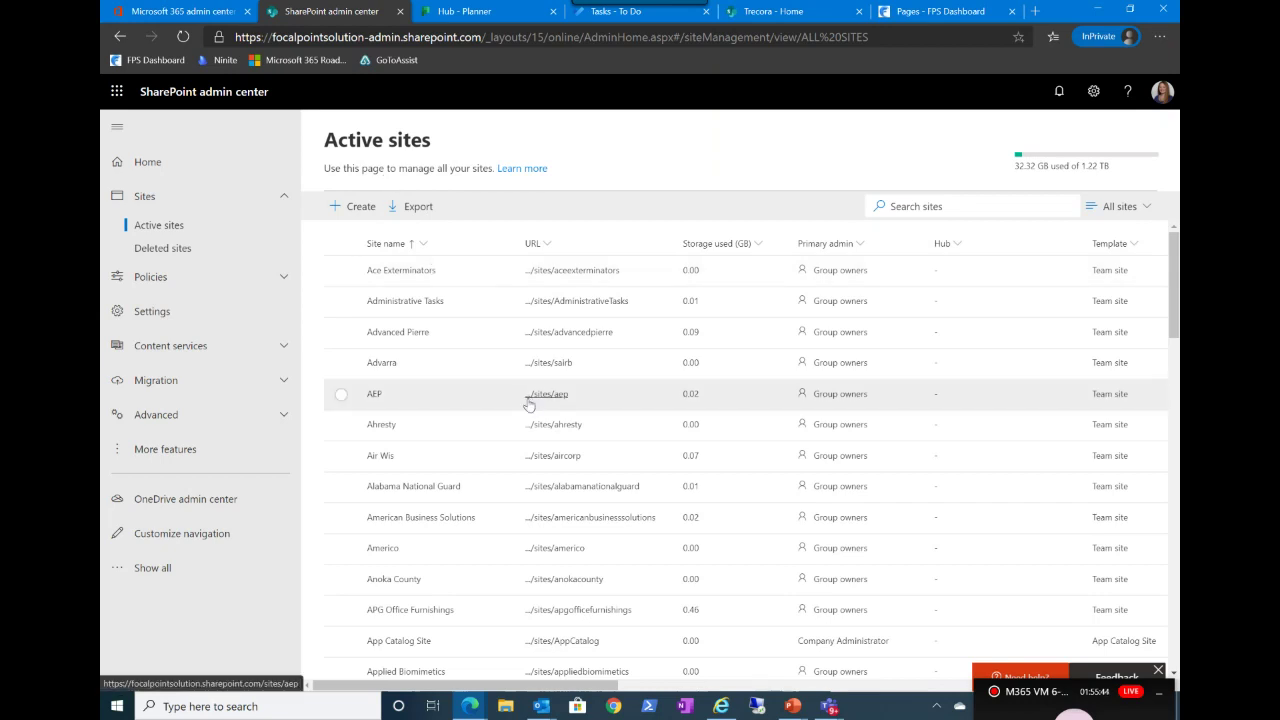
pyautogui.hscroll(5, 529, 404)
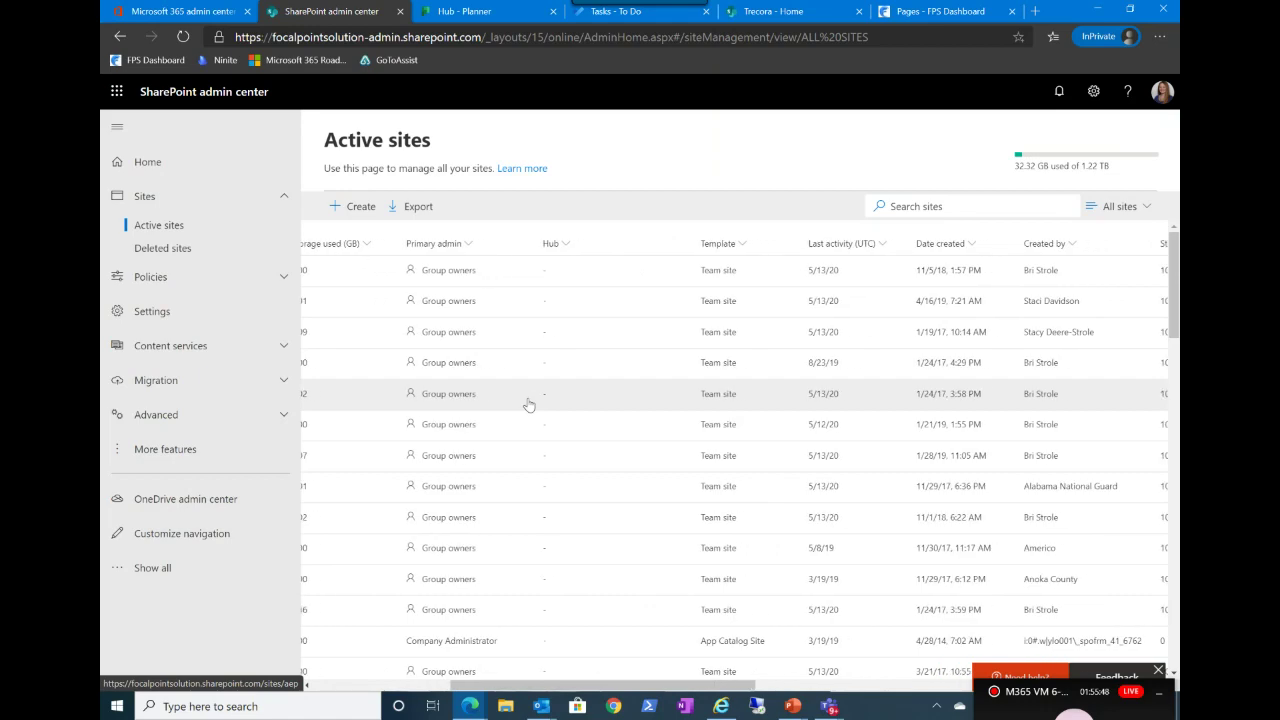
pyautogui.hscroll(8, 529, 404)
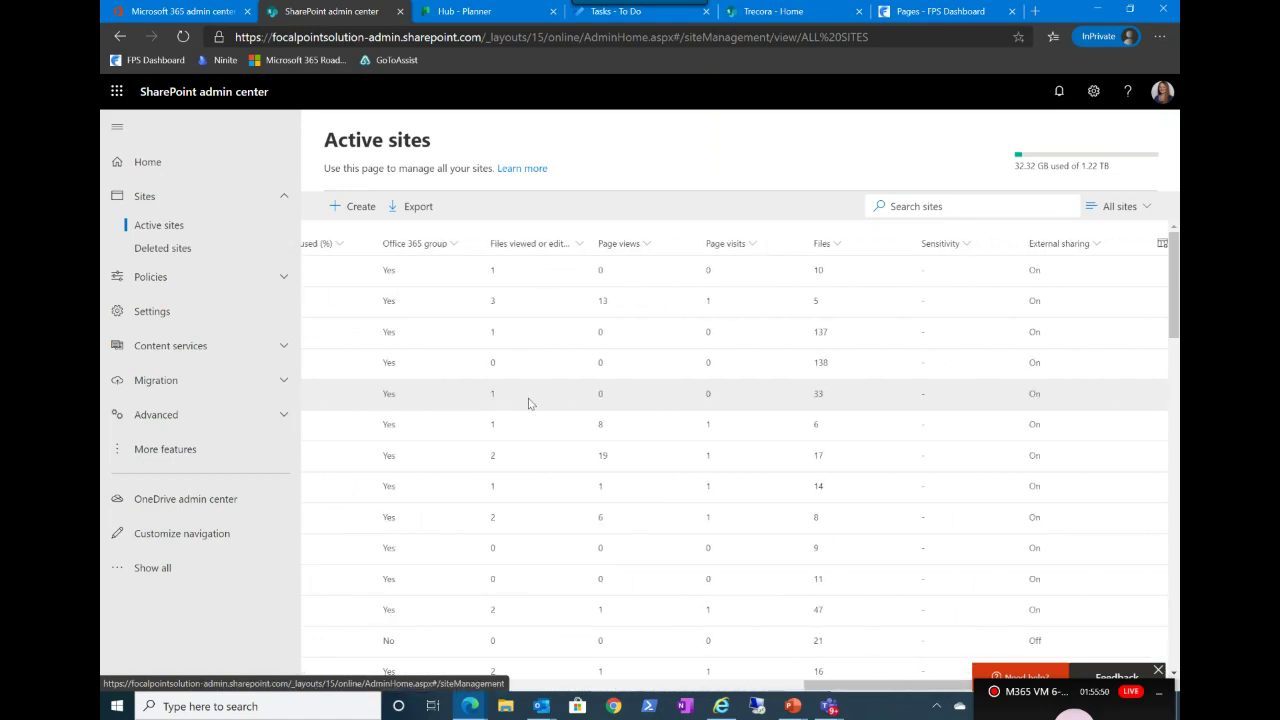
pyautogui.hscroll(2, 528, 398)
pyautogui.hscroll(-4, 528, 398)
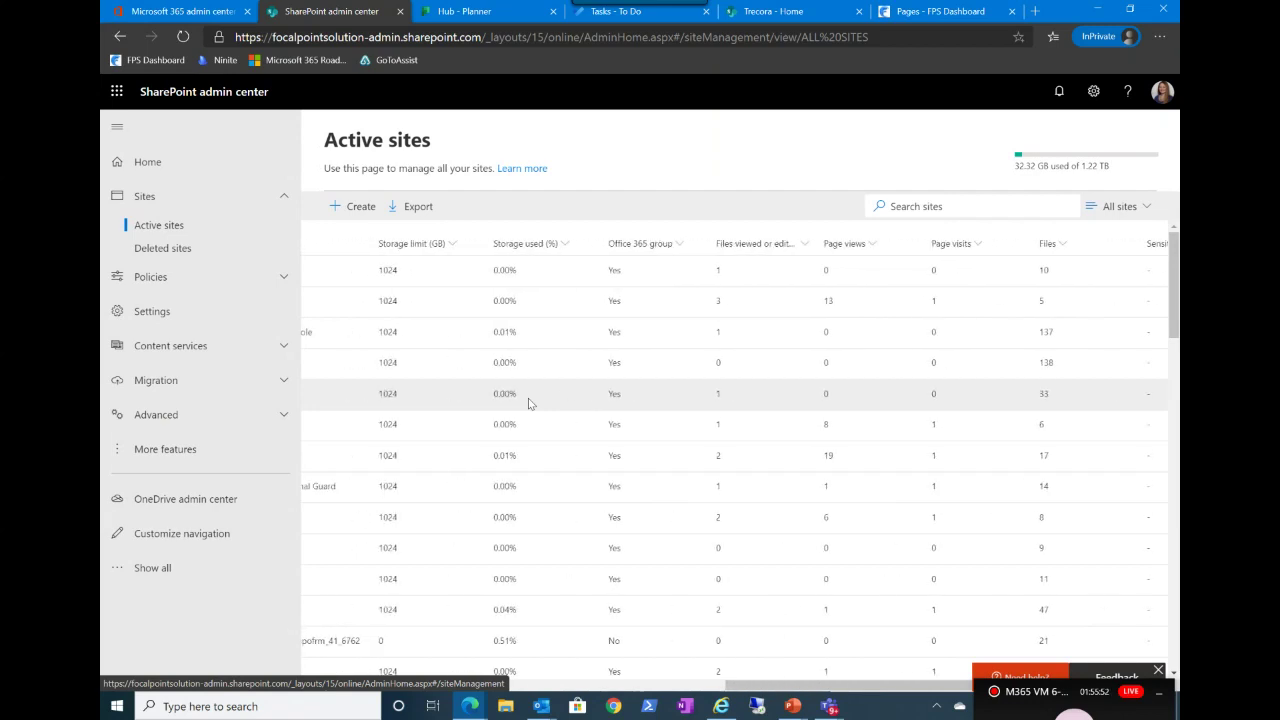
pyautogui.hscroll(3, 528, 398)
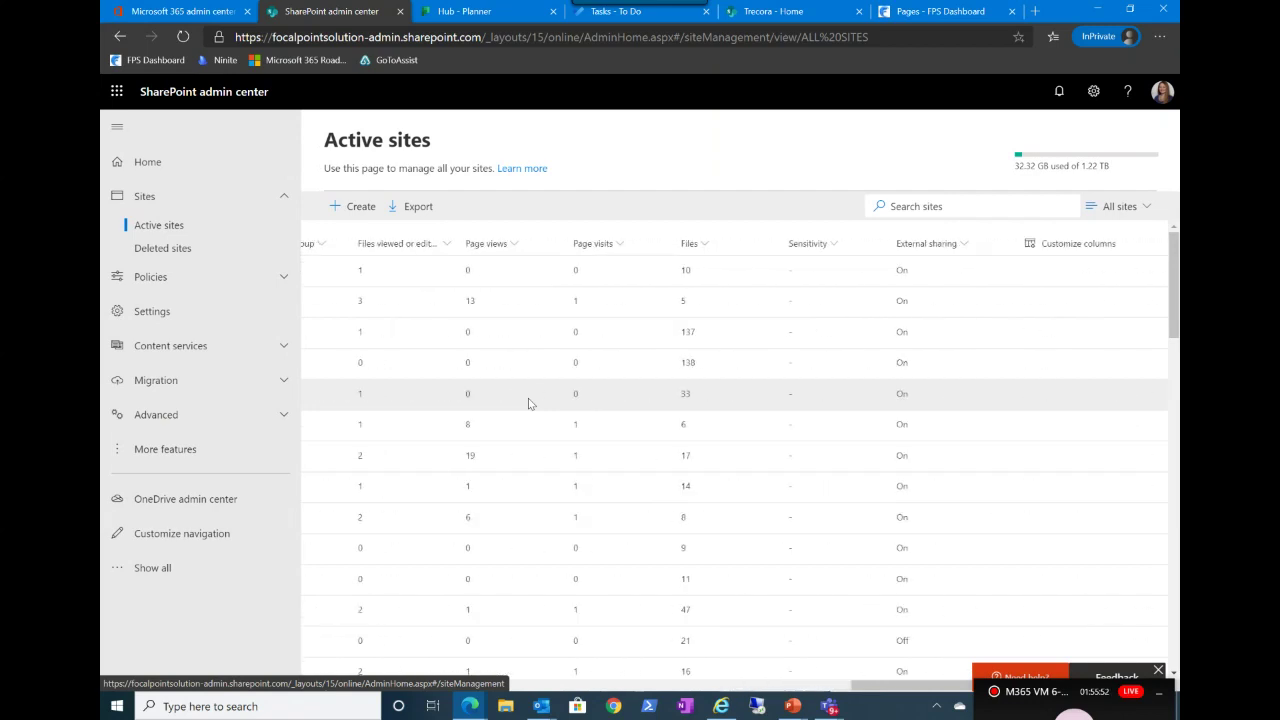
# Step: In Customize columns, move External sharing two places up above Files and apply
pyautogui.click(1072, 244)
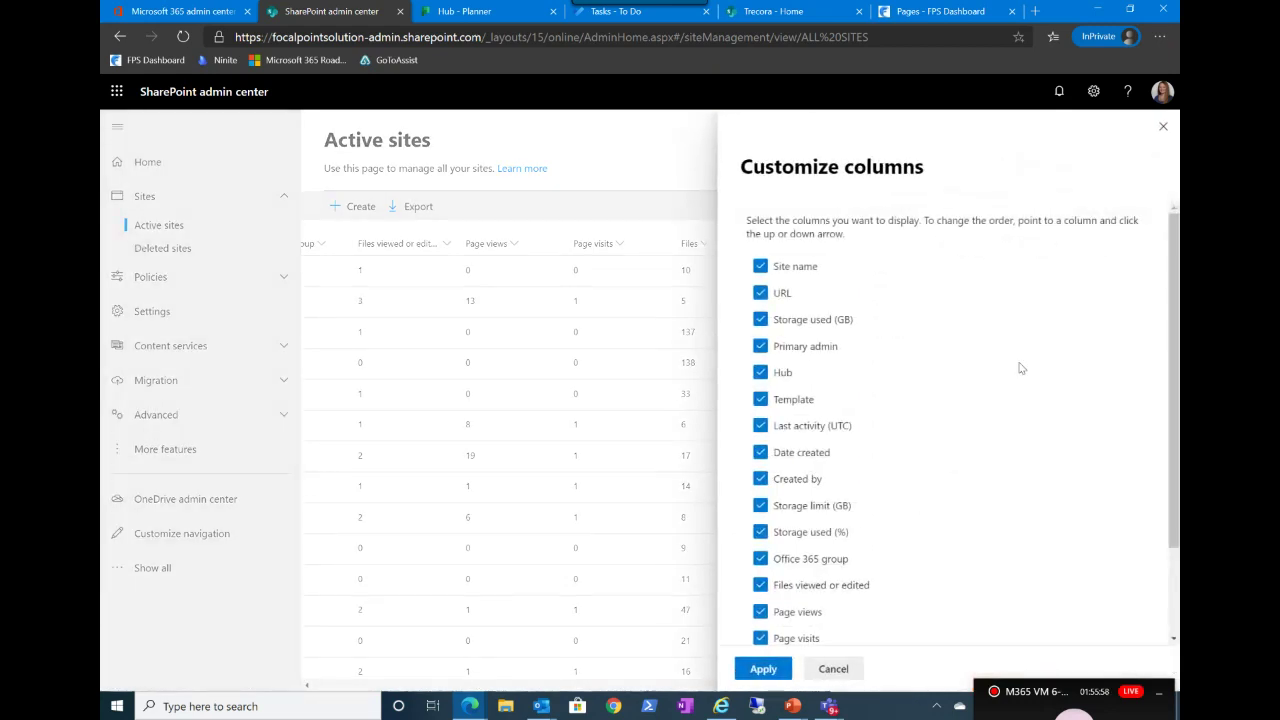
pyautogui.scroll(-1, 1015, 474)
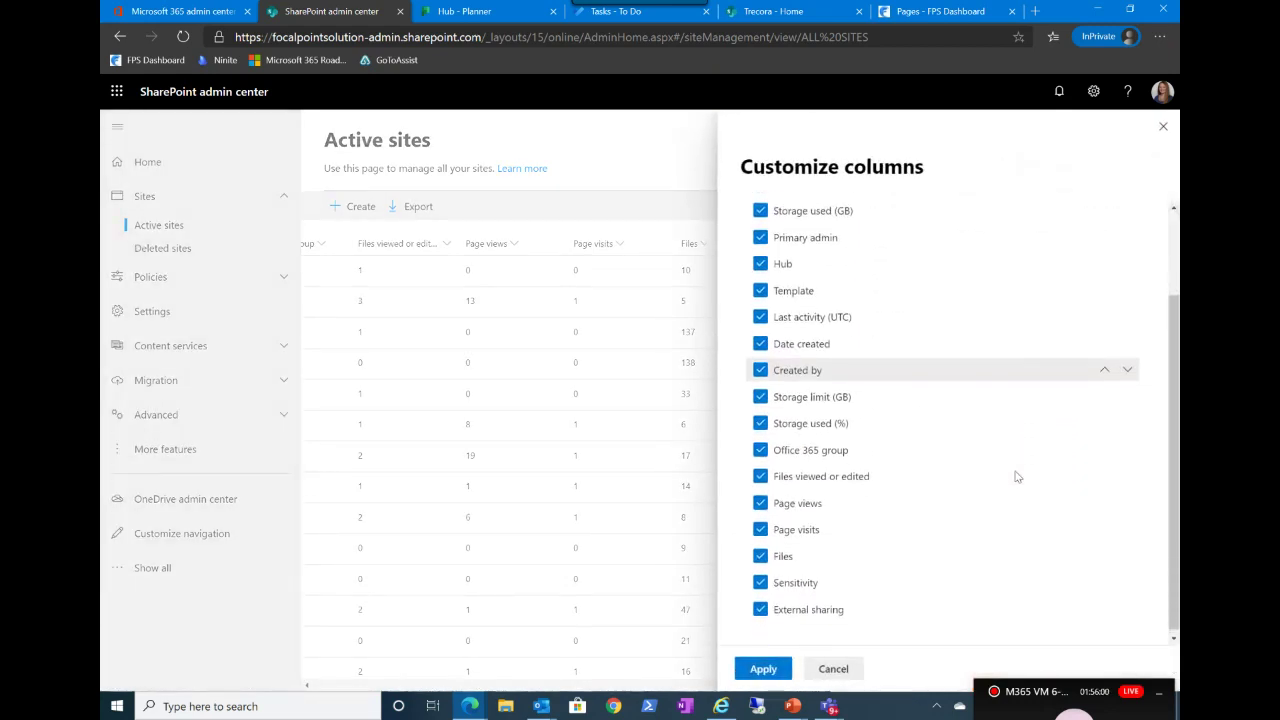
pyautogui.scroll(1, 1015, 474)
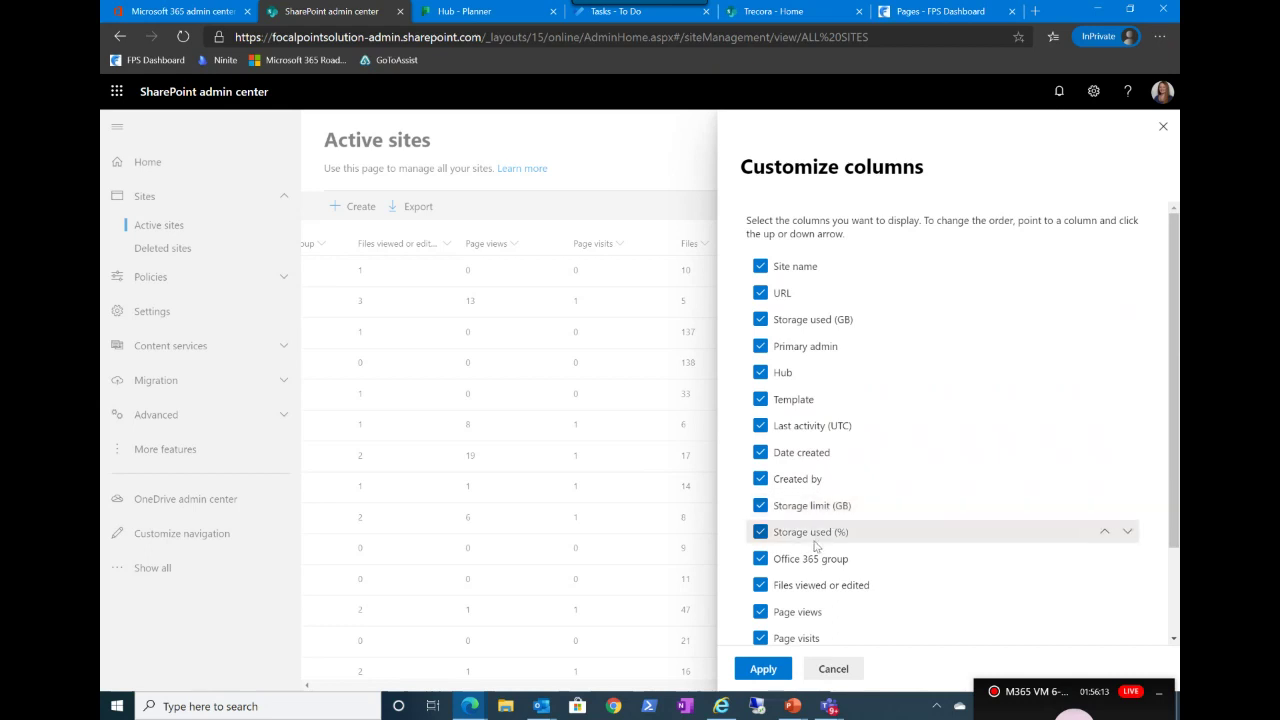
pyautogui.scroll(-2, 810, 570)
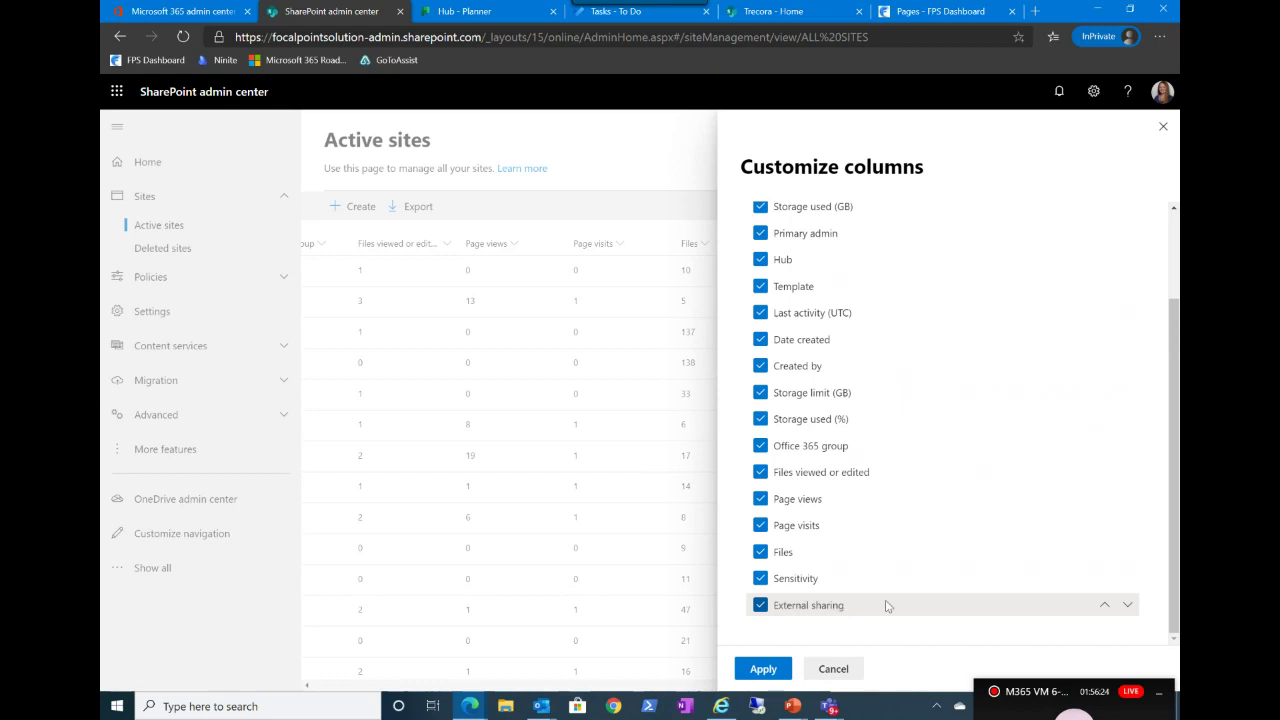
pyautogui.click(1106, 608)
pyautogui.click(1106, 581)
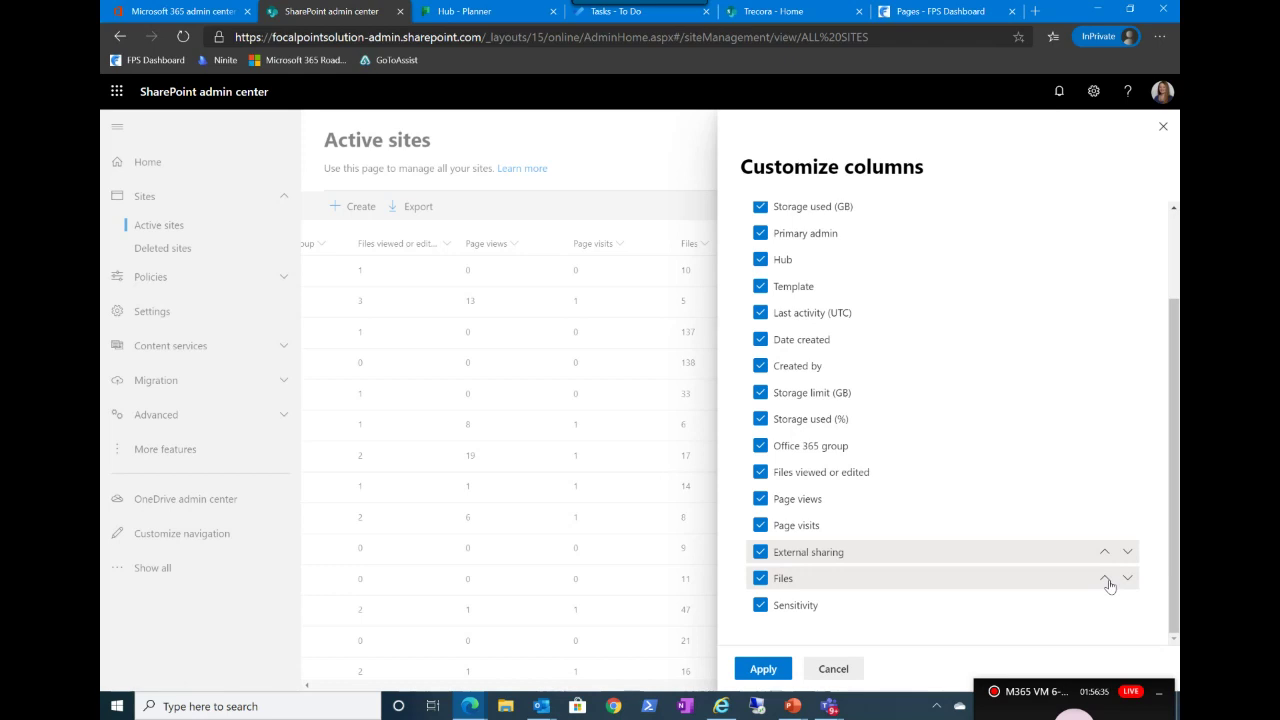
pyautogui.click(763, 669)
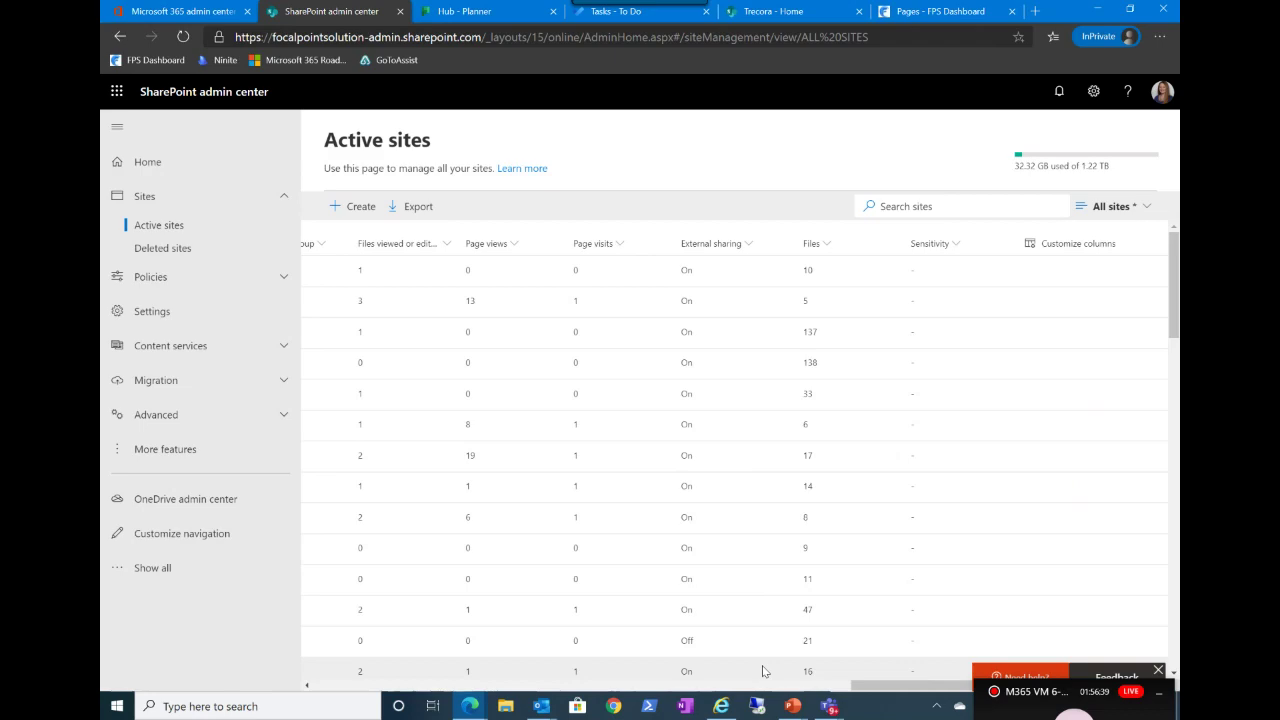
pyautogui.hscroll(-10, 763, 670)
pyautogui.hscroll(-5, 763, 670)
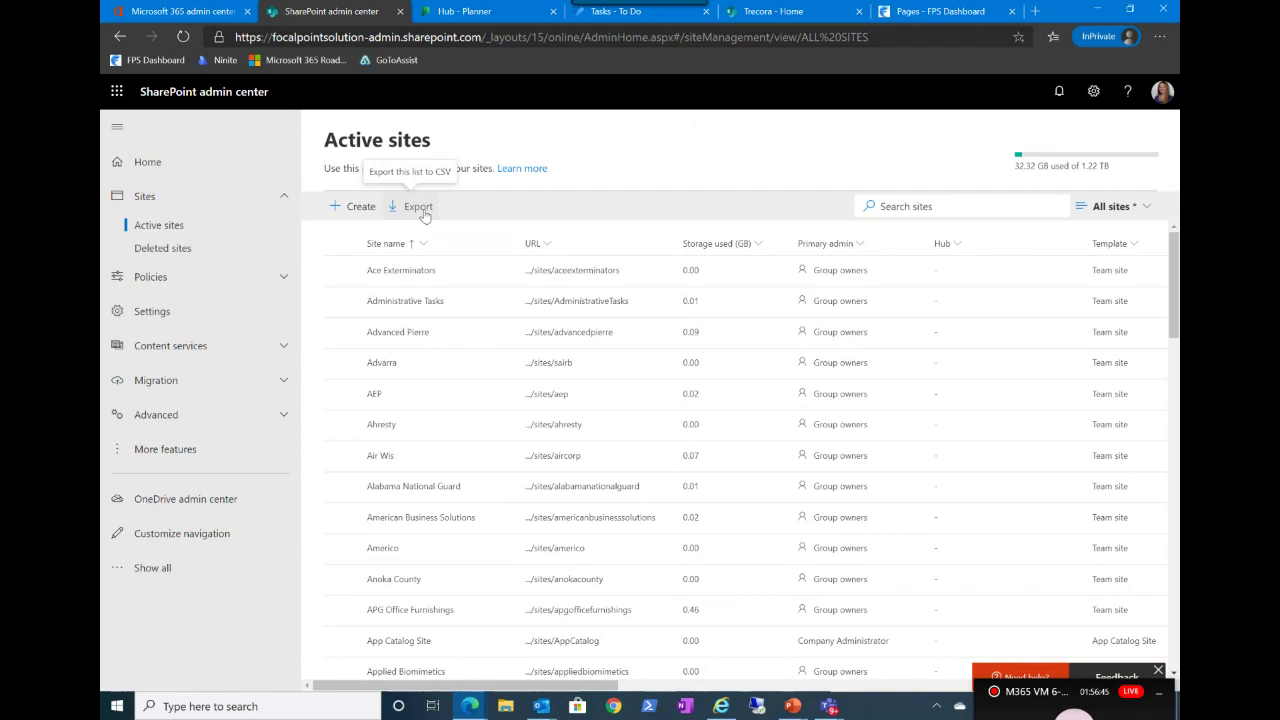
pyautogui.hscroll(10, 660, 450)
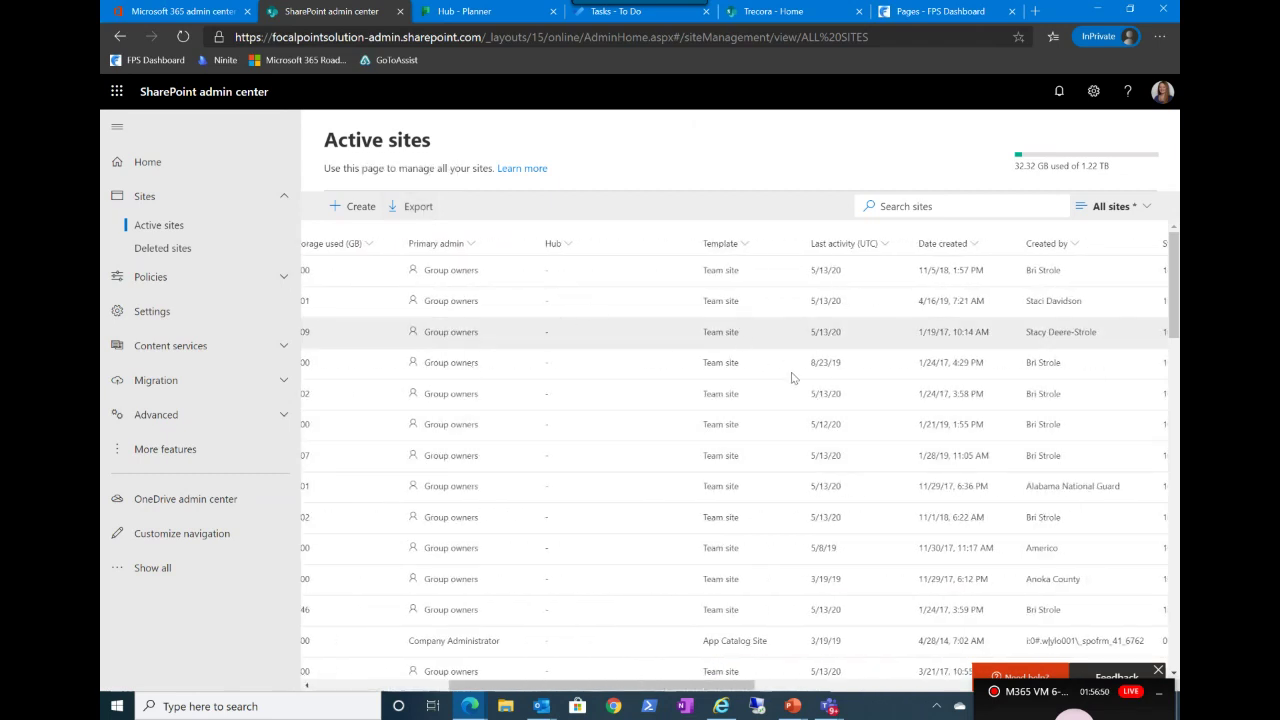
pyautogui.scroll(-1, 730, 560)
pyautogui.scroll(1, 730, 560)
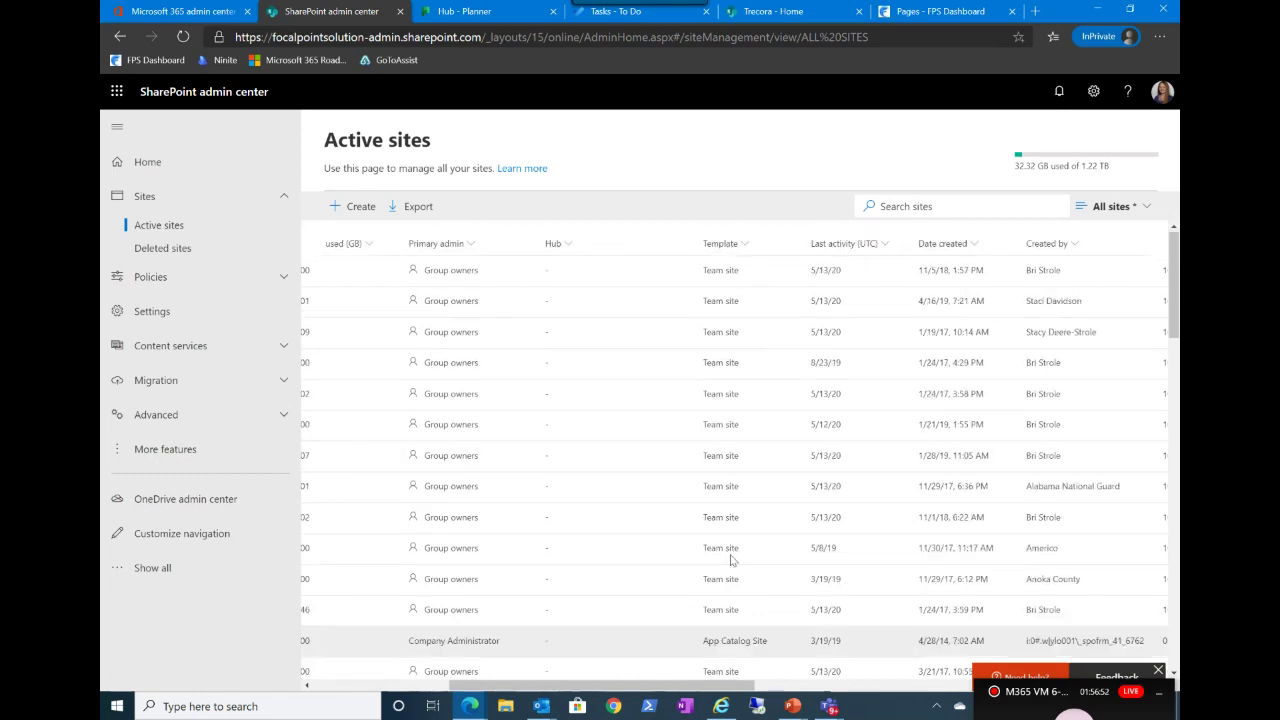
pyautogui.hscroll(5, 929, 486)
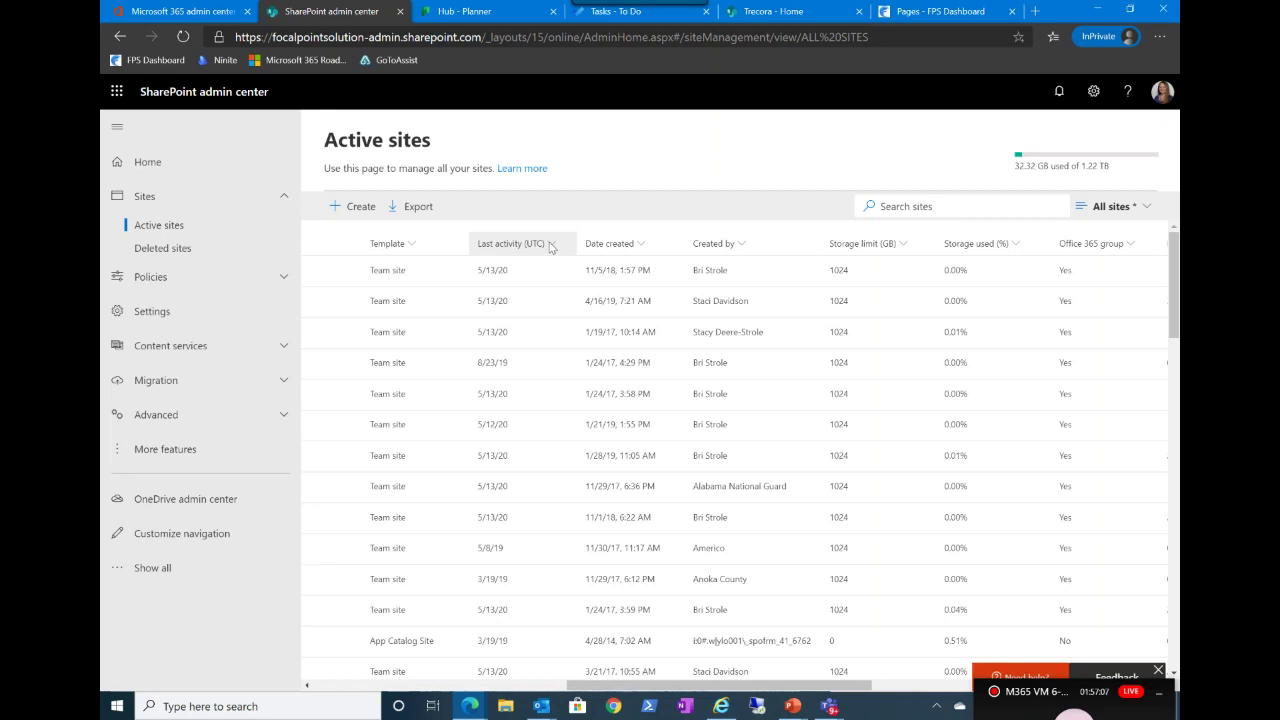
pyautogui.hscroll(5, 930, 370)
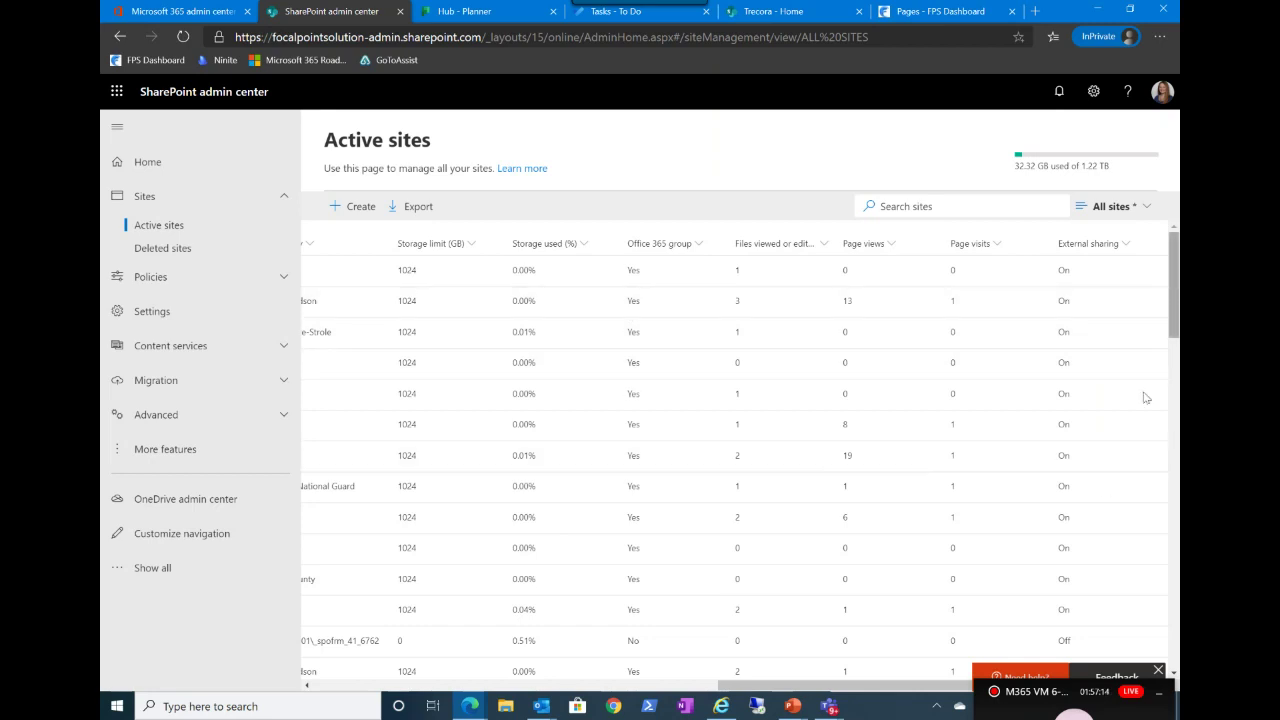
pyautogui.hscroll(-1, 1094, 486)
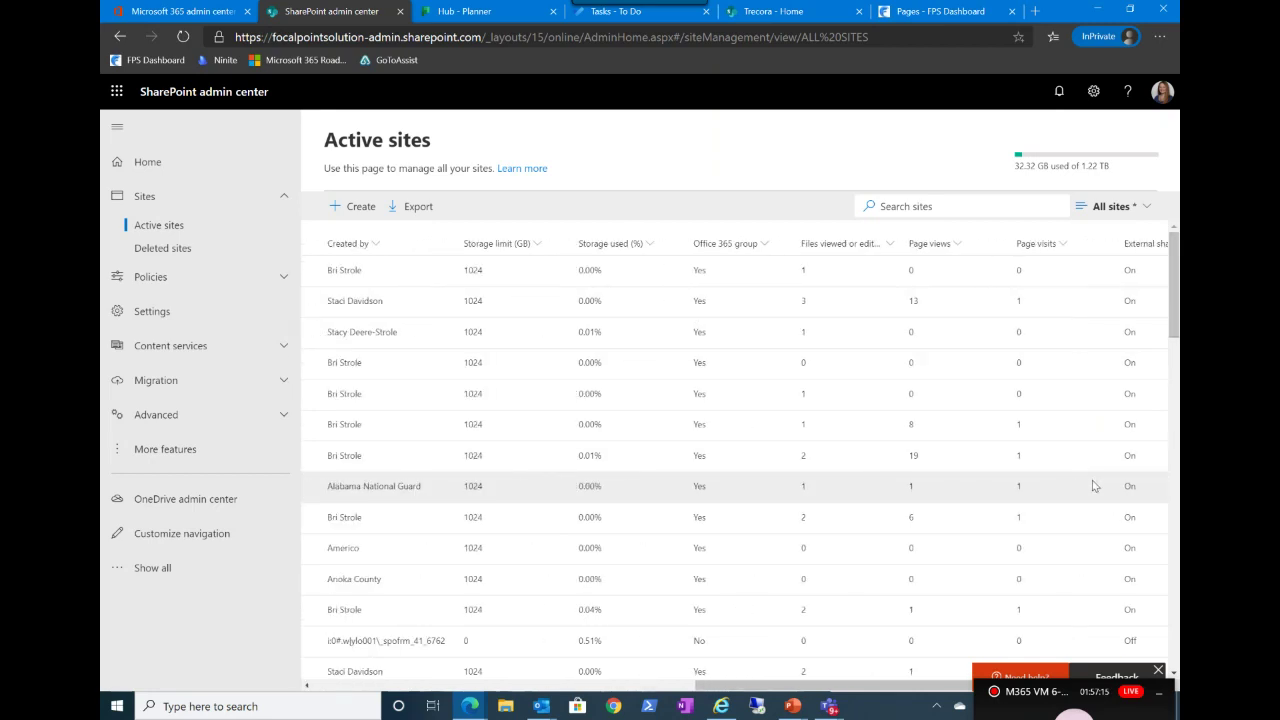
pyautogui.hscroll(-10, 1094, 486)
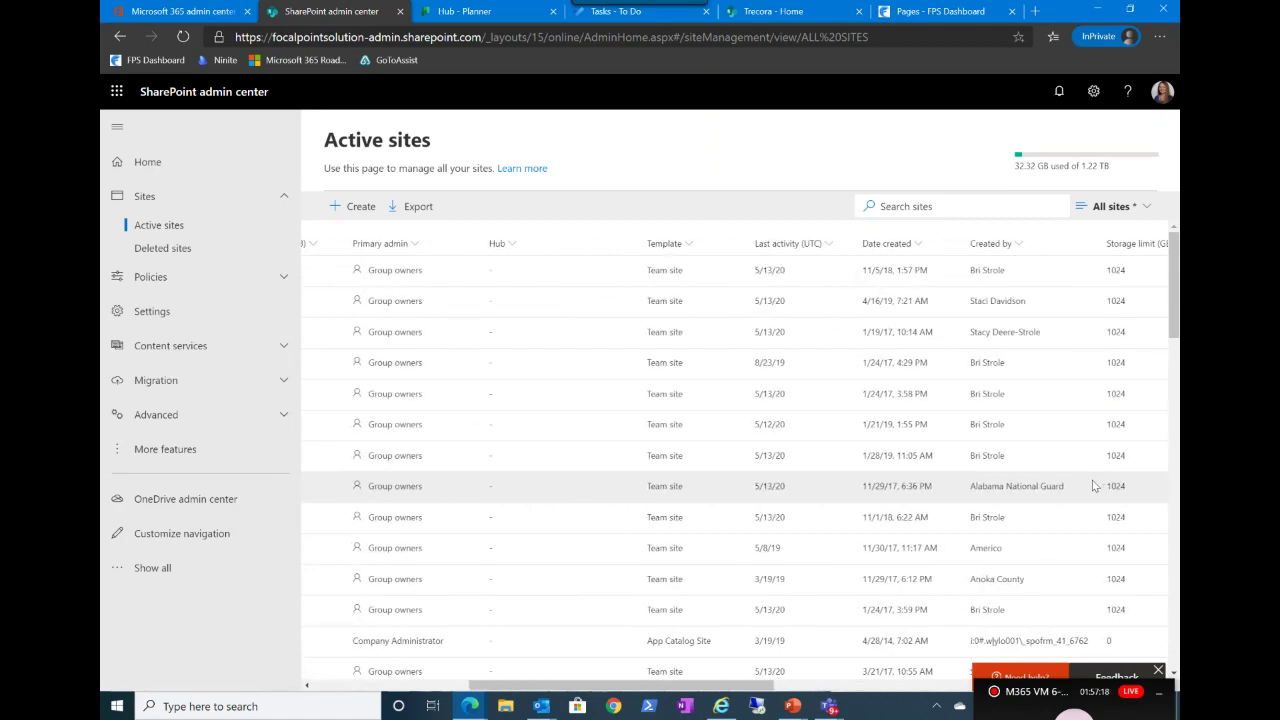
pyautogui.hscroll(-7, 1094, 486)
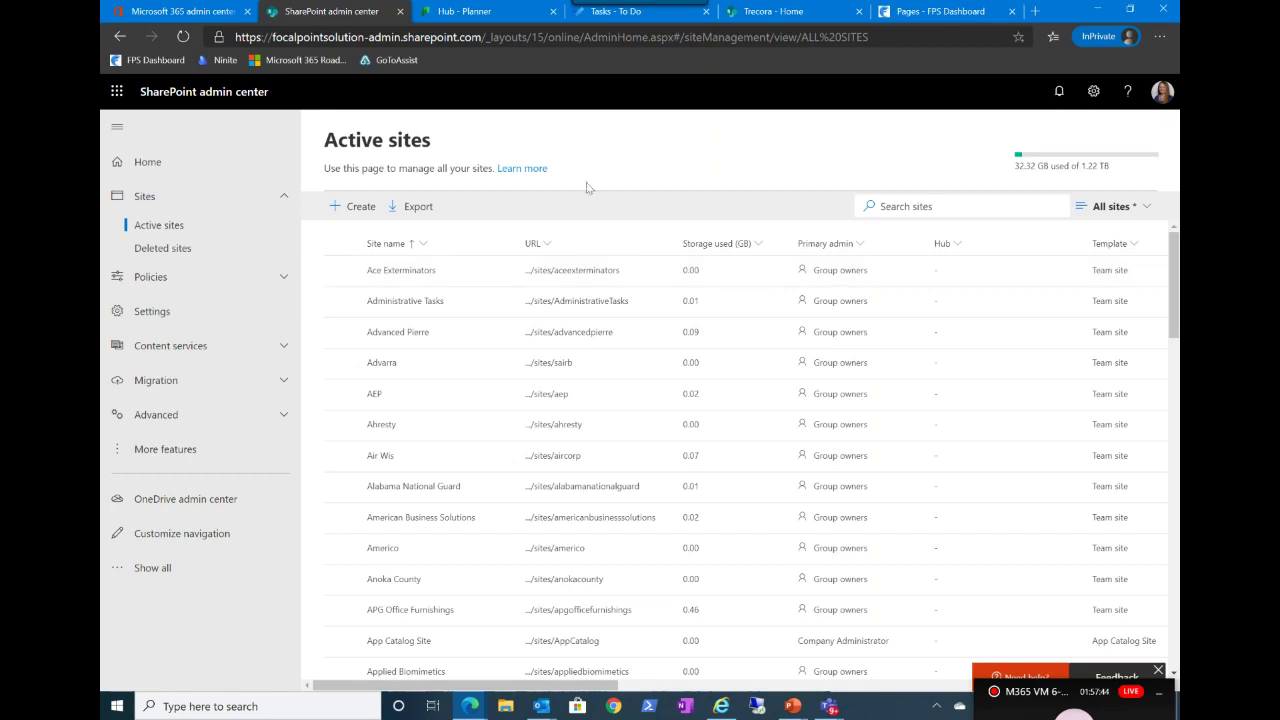
# Step: Start creating a new site and choose Other options in the Create a site panel
pyautogui.rightClick(348, 207)
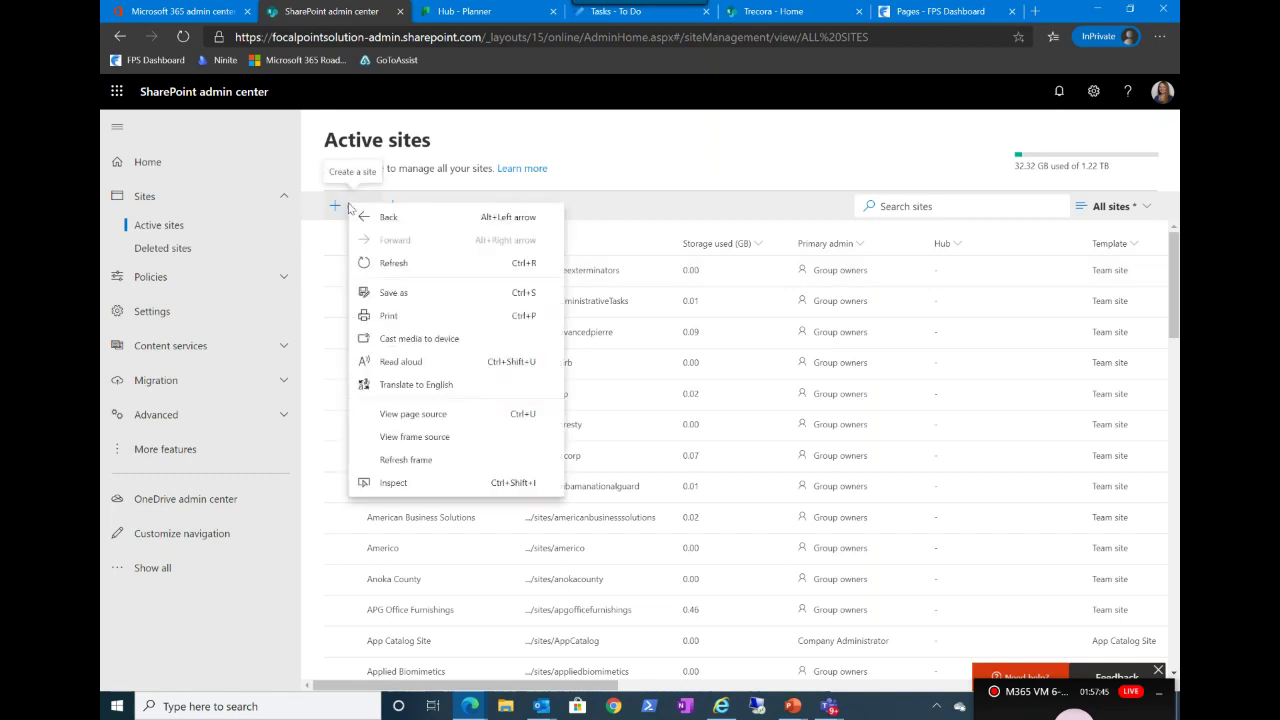
pyautogui.click(348, 207)
pyautogui.click(348, 207)
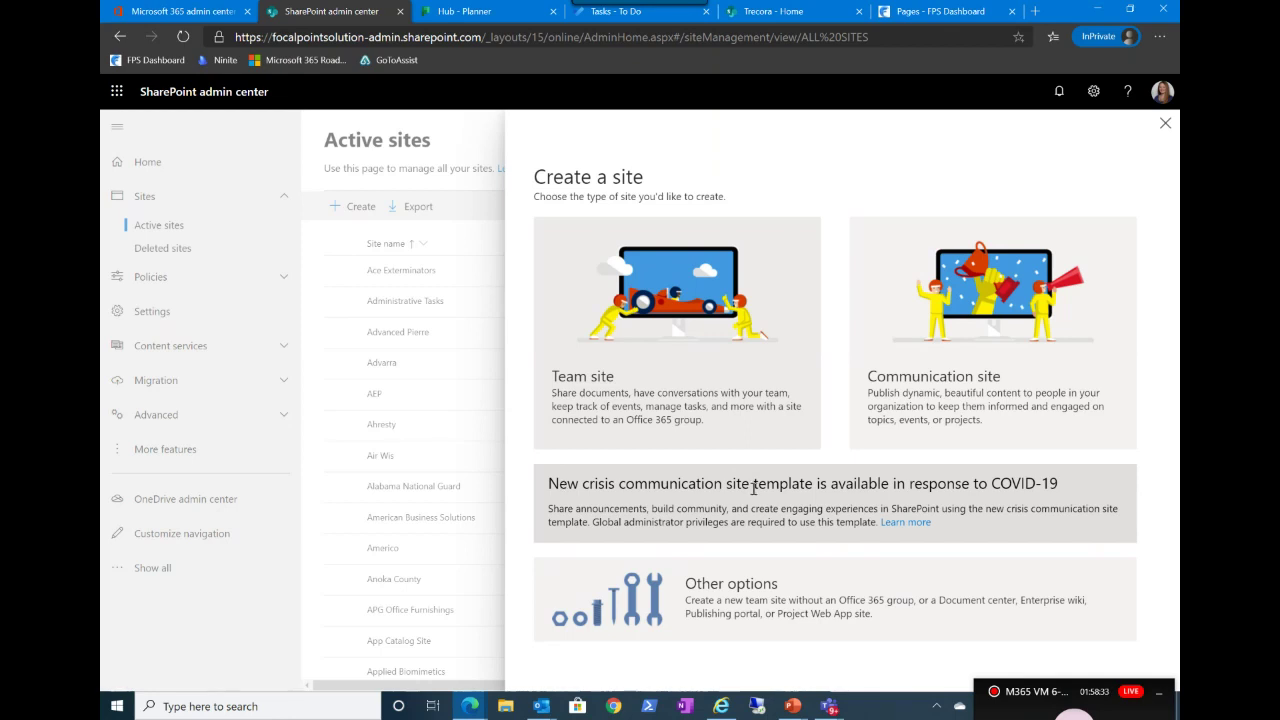
pyautogui.click(747, 615)
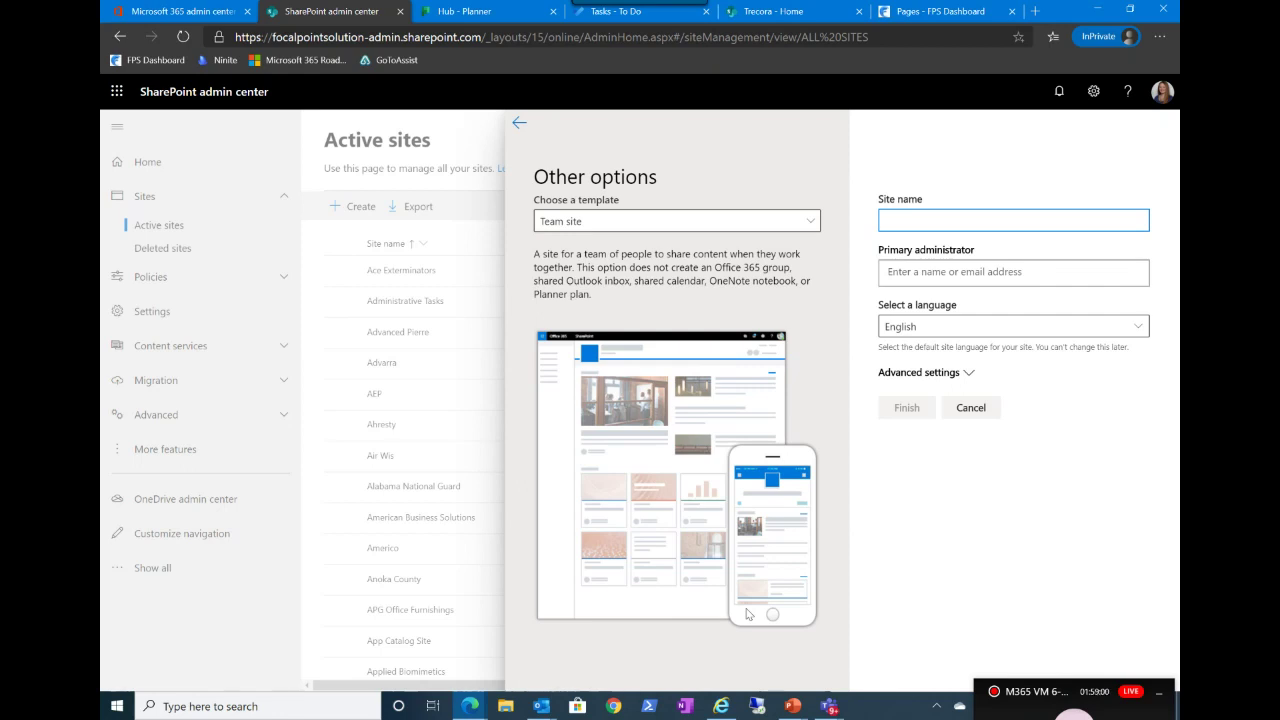
# Step: Name the team site 'Testing M365 Virtual Marathon', keeping the ../sites/ address prefix
pyautogui.write('Testing')
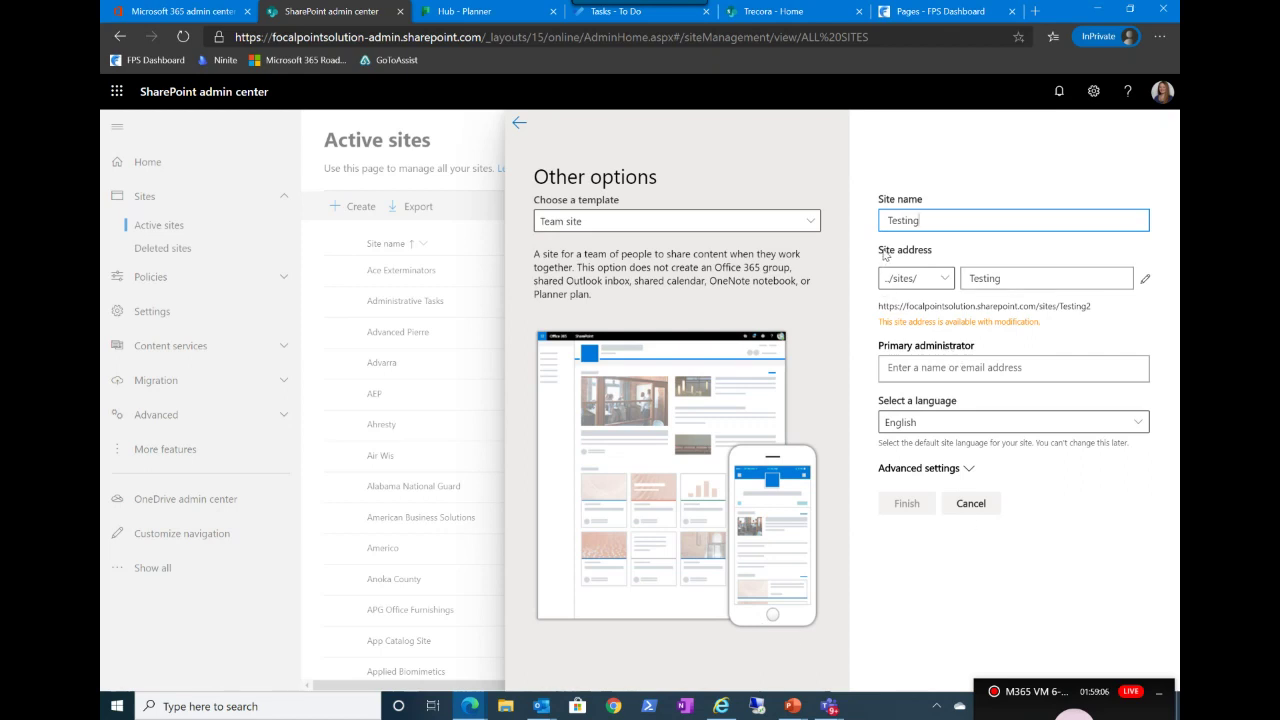
pyautogui.click(932, 287)
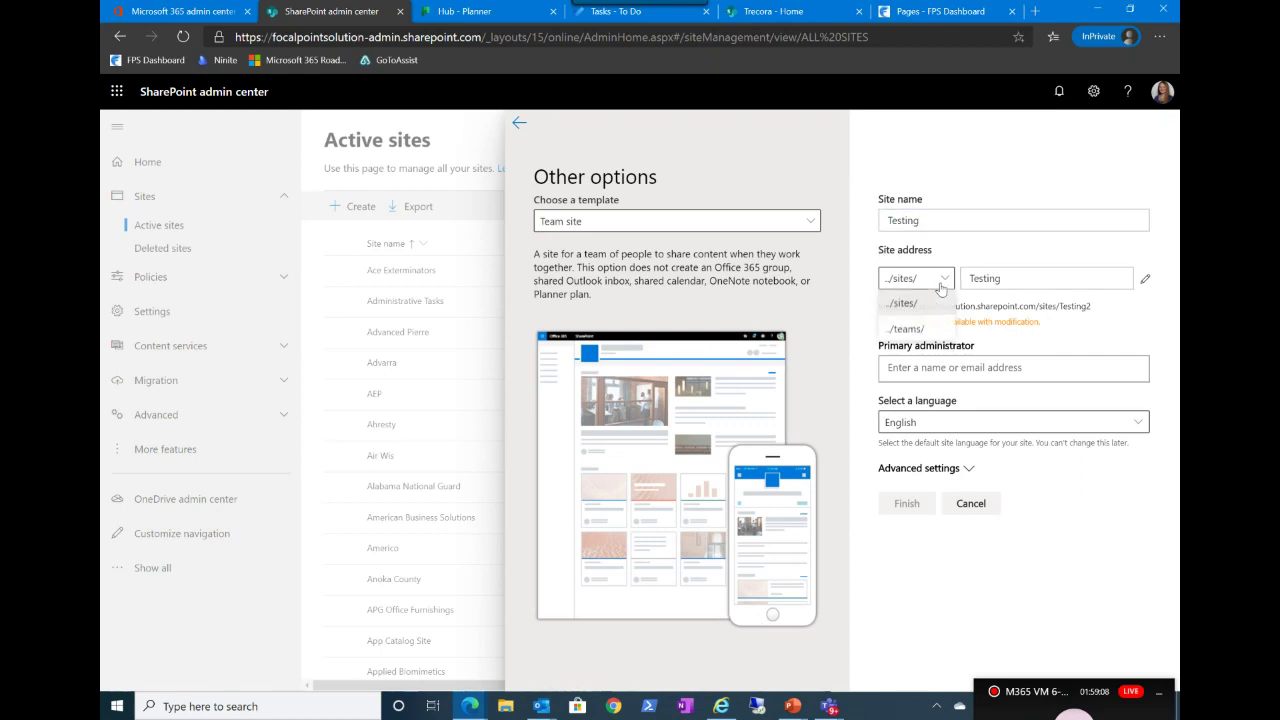
pyautogui.click(924, 303)
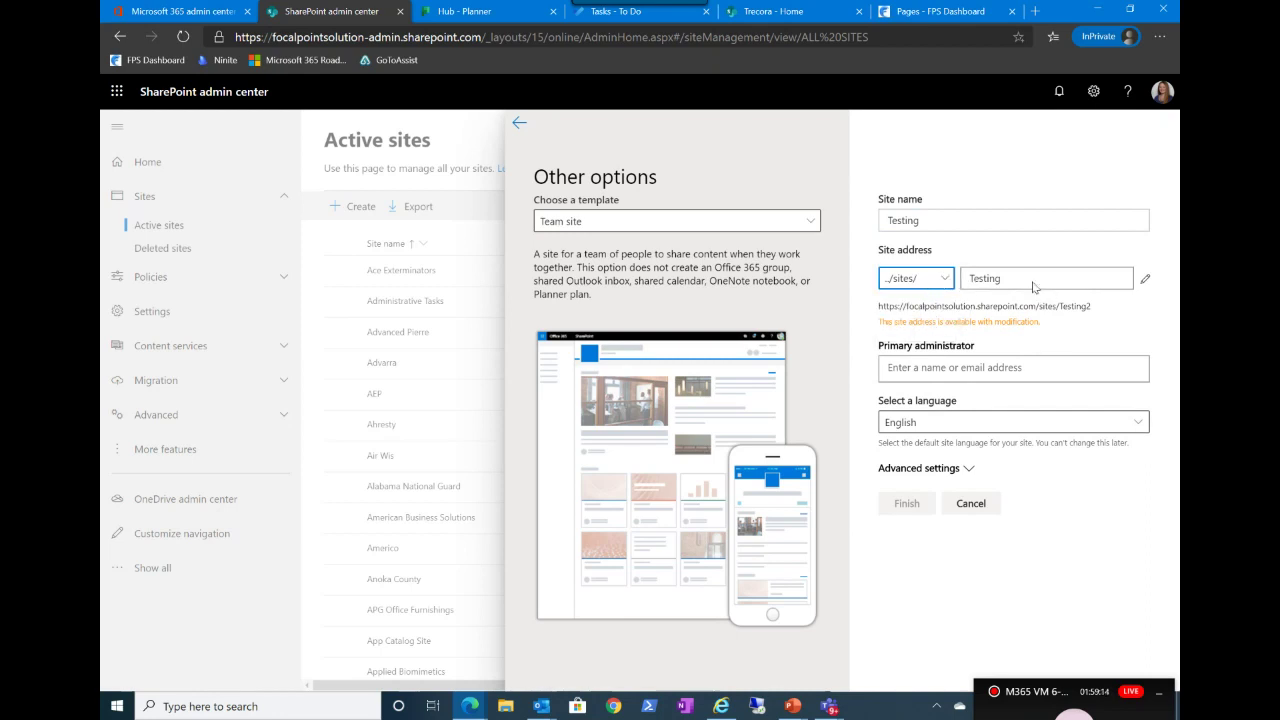
pyautogui.click(975, 223)
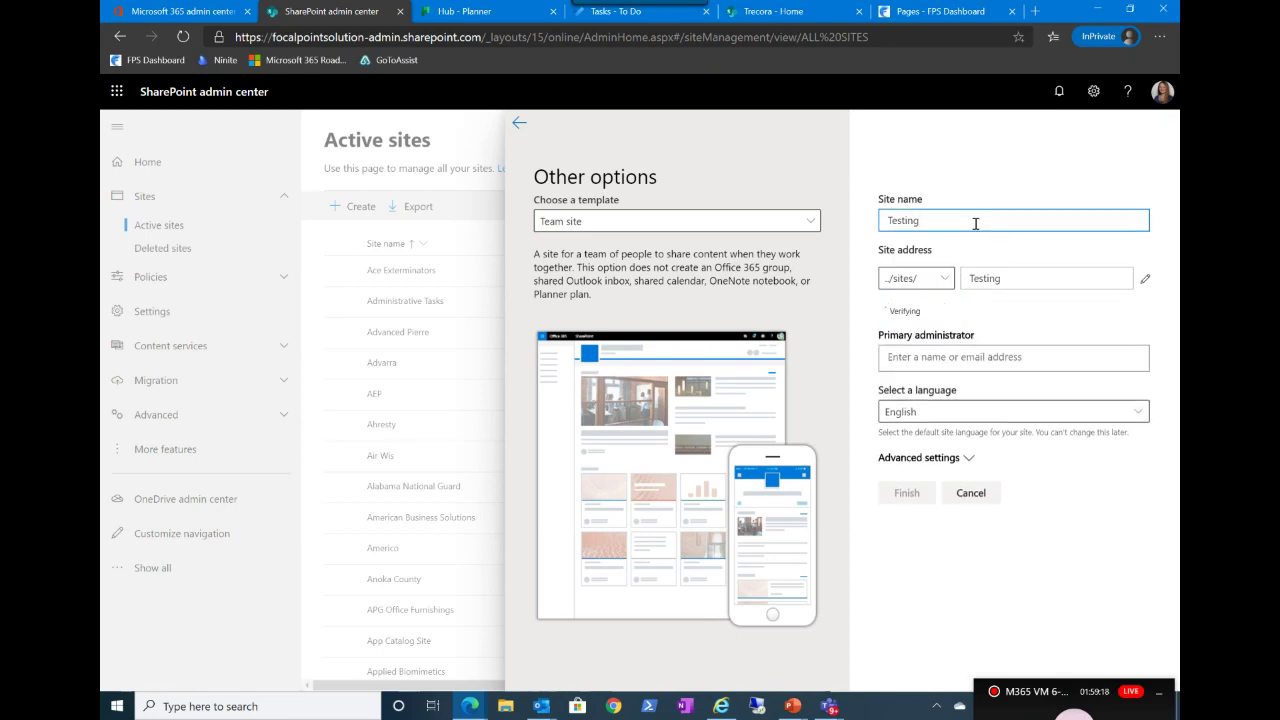
pyautogui.write('M365 Virtual Marathon')
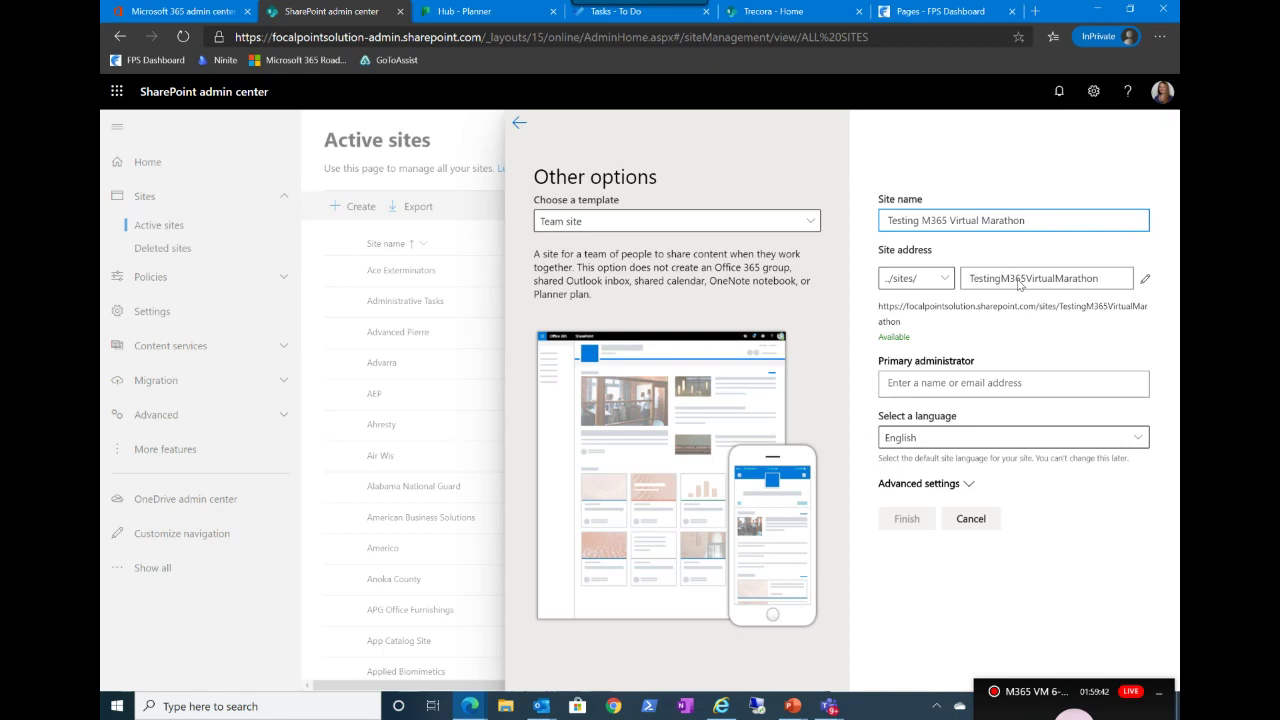
pyautogui.click(1145, 283)
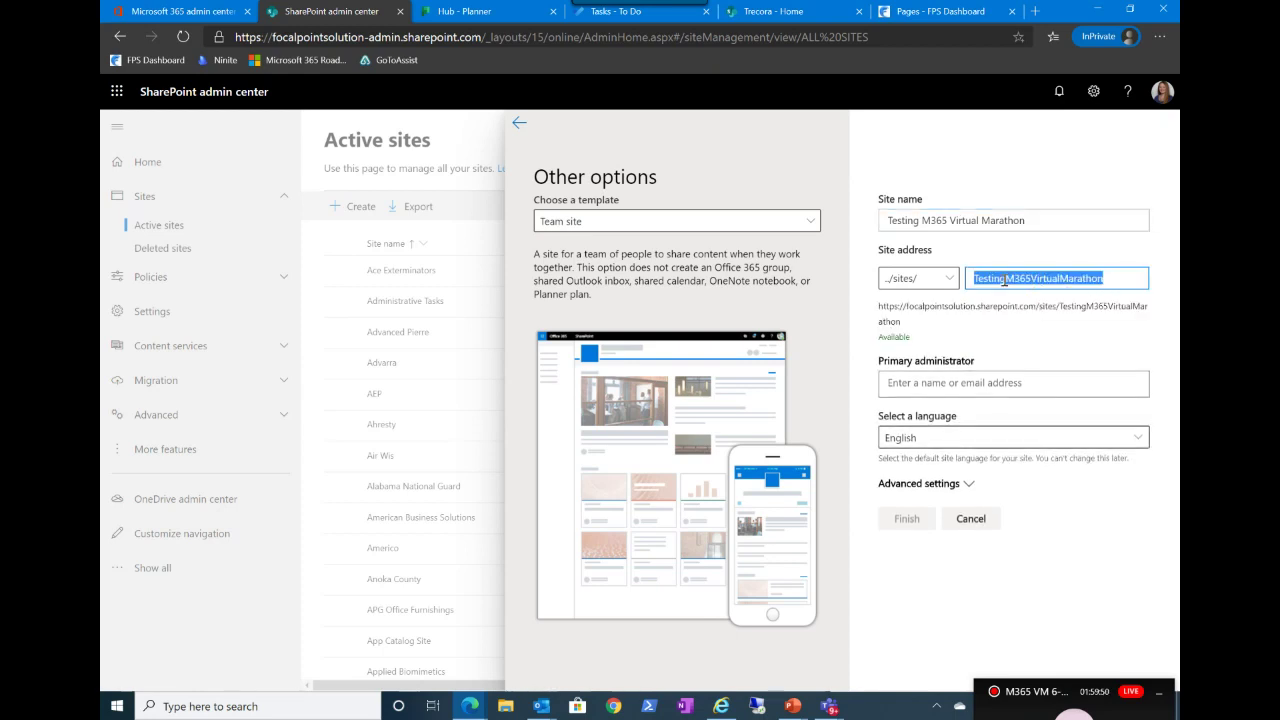
# Step: Change the site address to TMVM and assign the suggested user as primary administrator
pyautogui.moveTo(998, 280); pyautogui.dragTo(1135, 275)
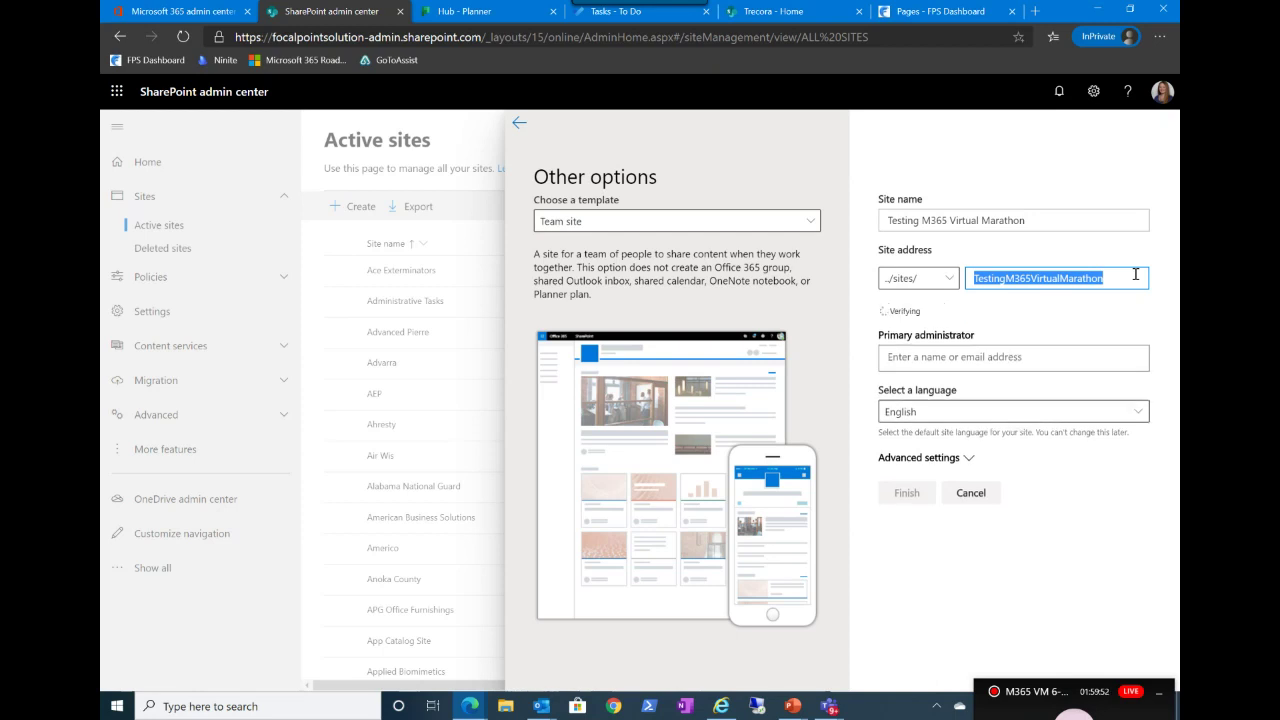
pyautogui.write('TMVM')
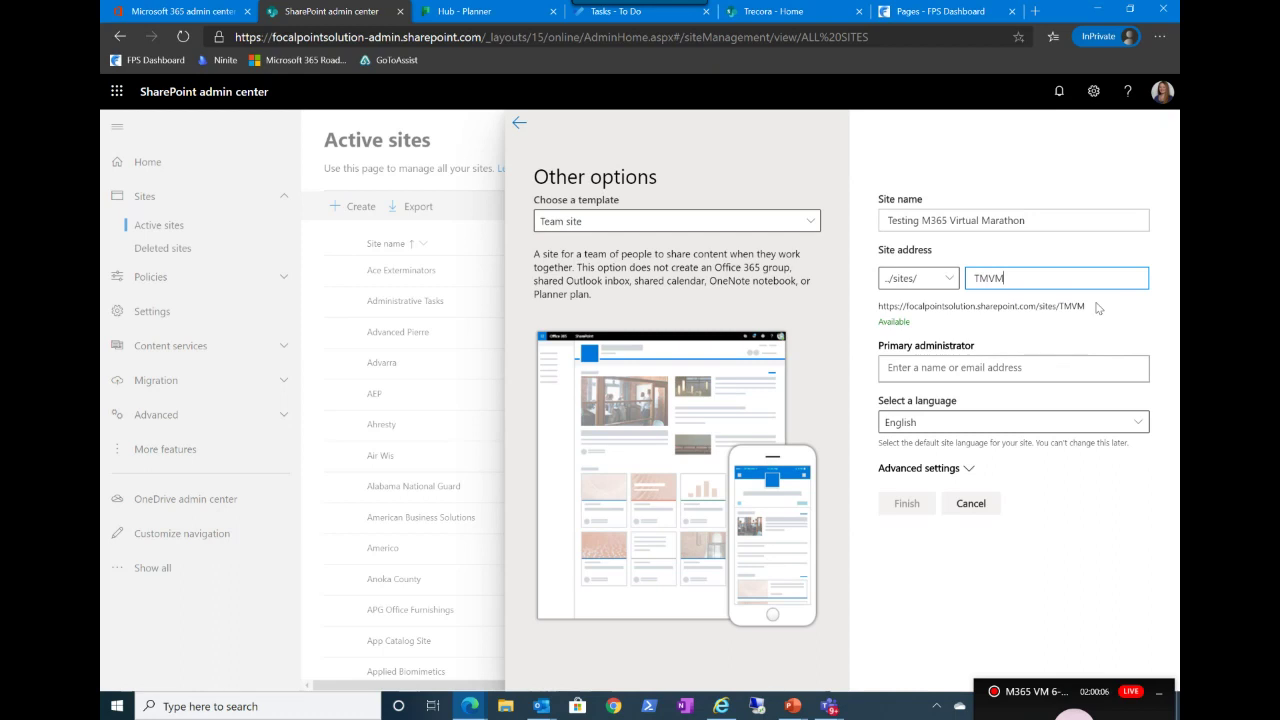
pyautogui.click(968, 369)
pyautogui.write('stacy')
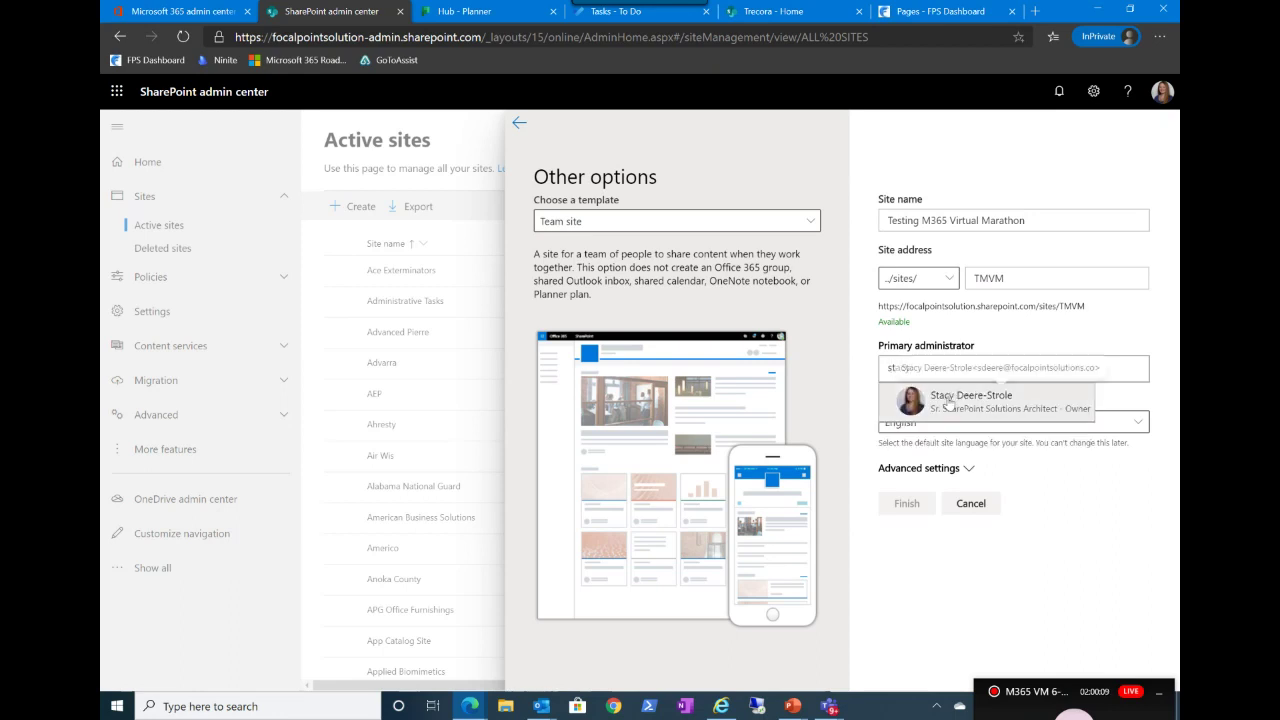
pyautogui.click(970, 400)
# Step: Keep English as the site language and reveal the advanced settings
pyautogui.click(900, 443)
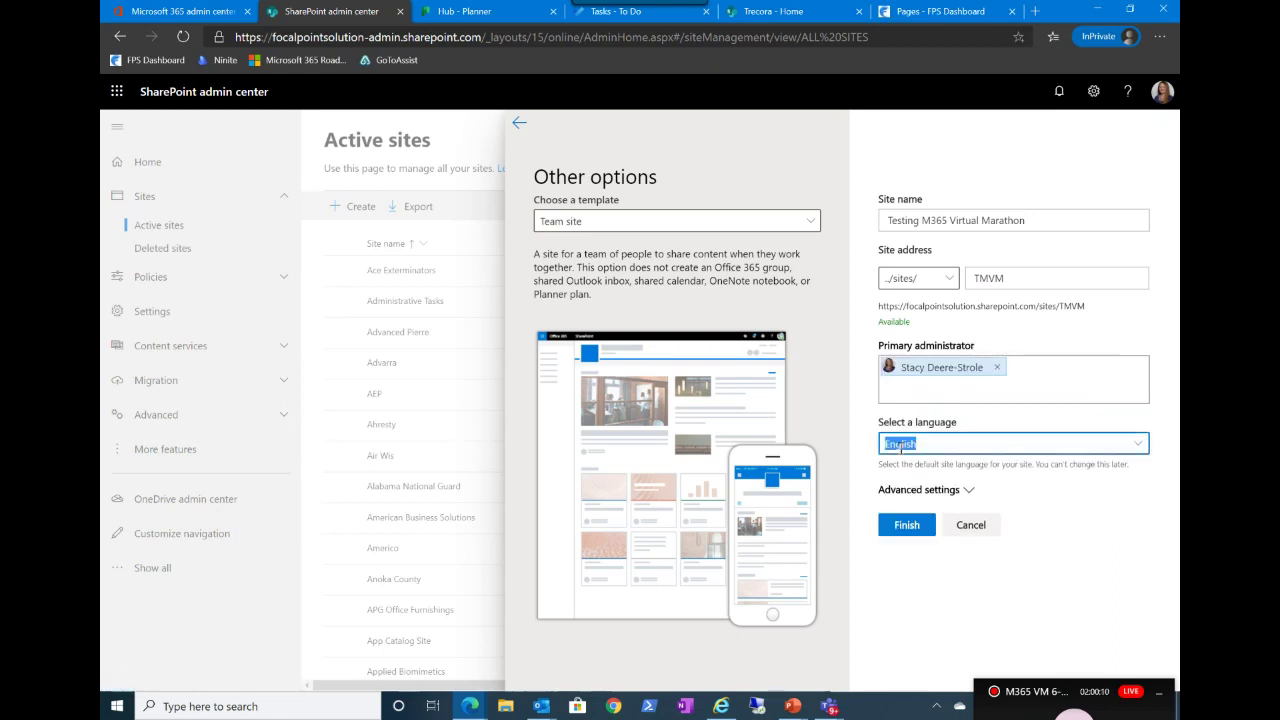
pyautogui.click(1126, 568)
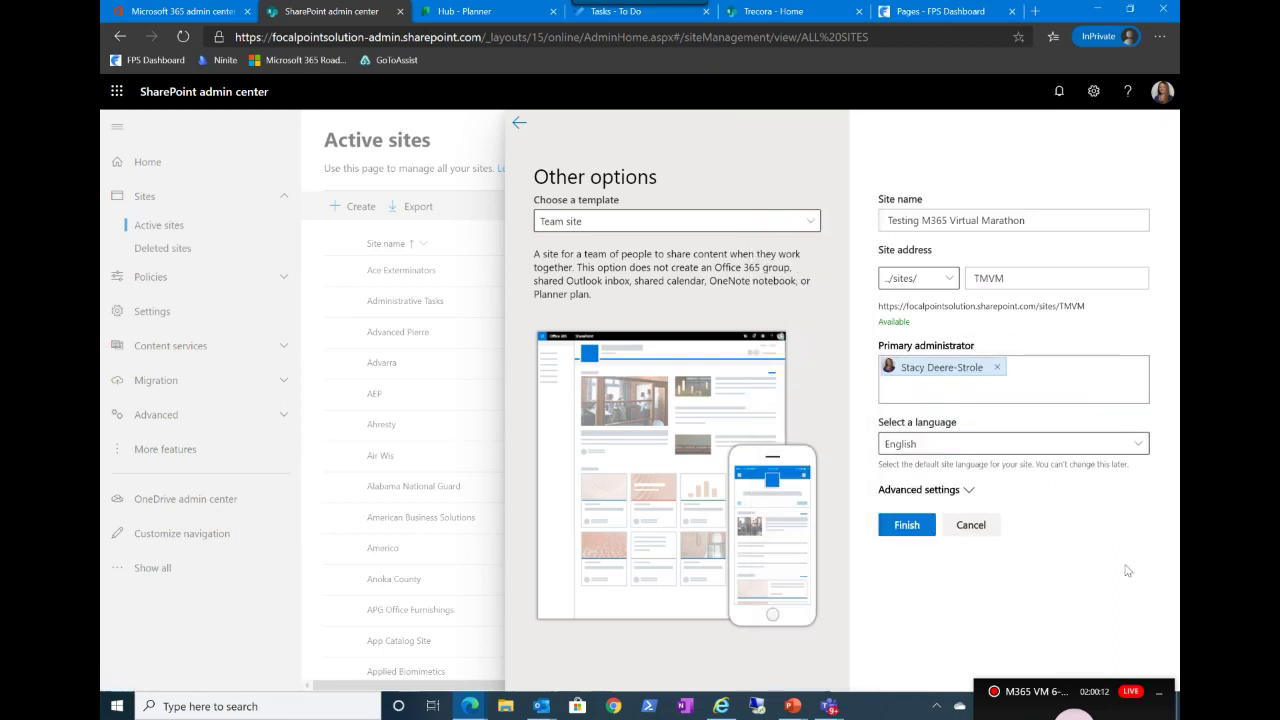
pyautogui.click(959, 490)
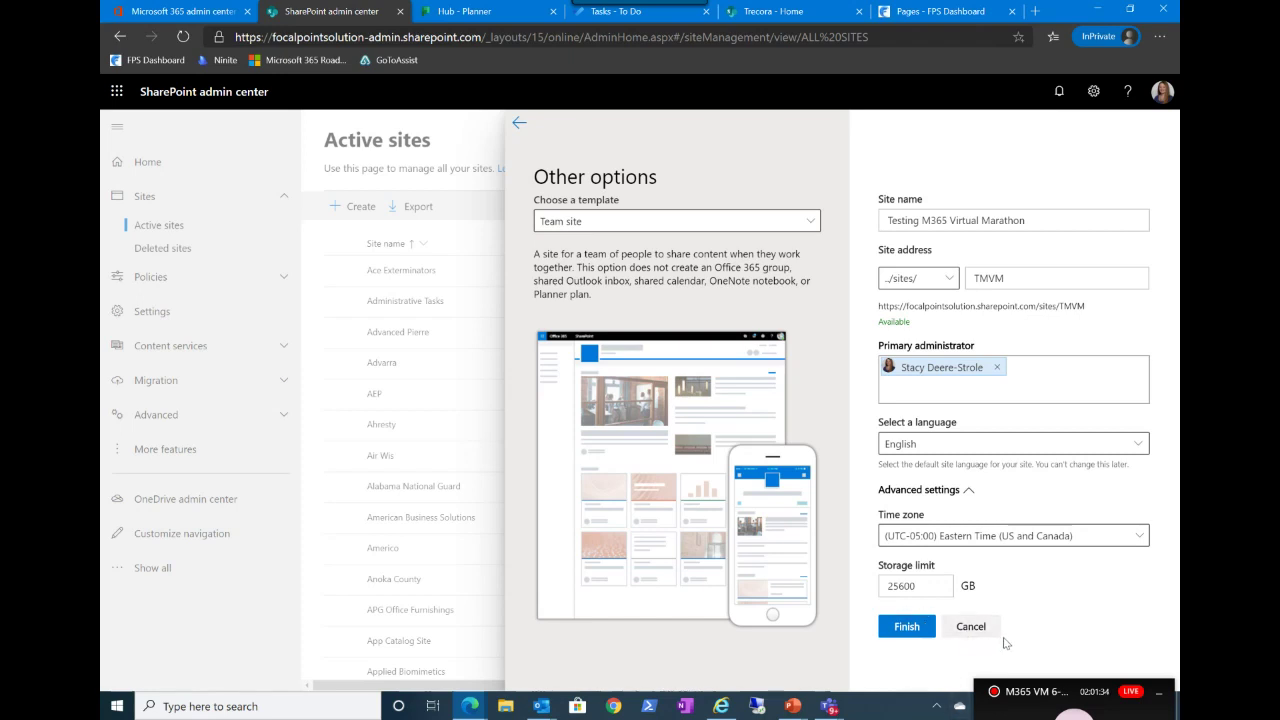
# Step: Cancel the TMVM new-site panel without creating it, back on the Active sites list
pyautogui.click(968, 627)
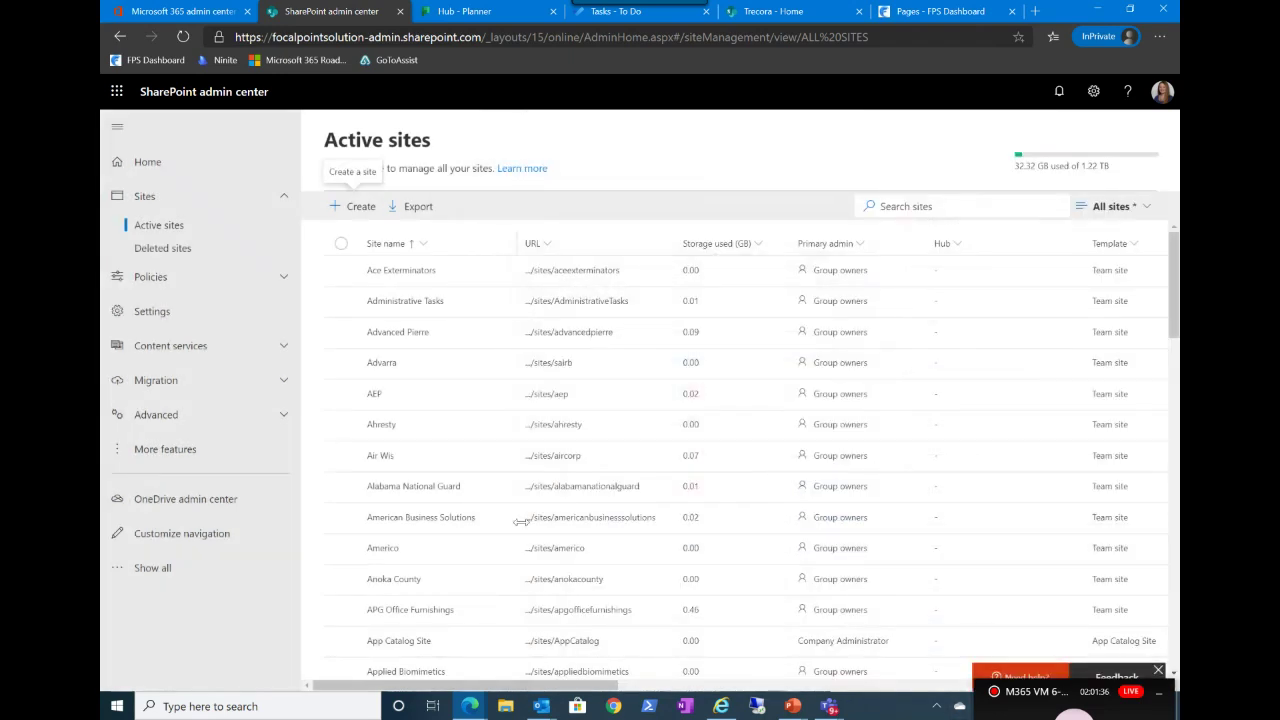
# Step: Open Deleted sites, which shows no deleted sites and a 93-day retention period
pyautogui.click(155, 254)
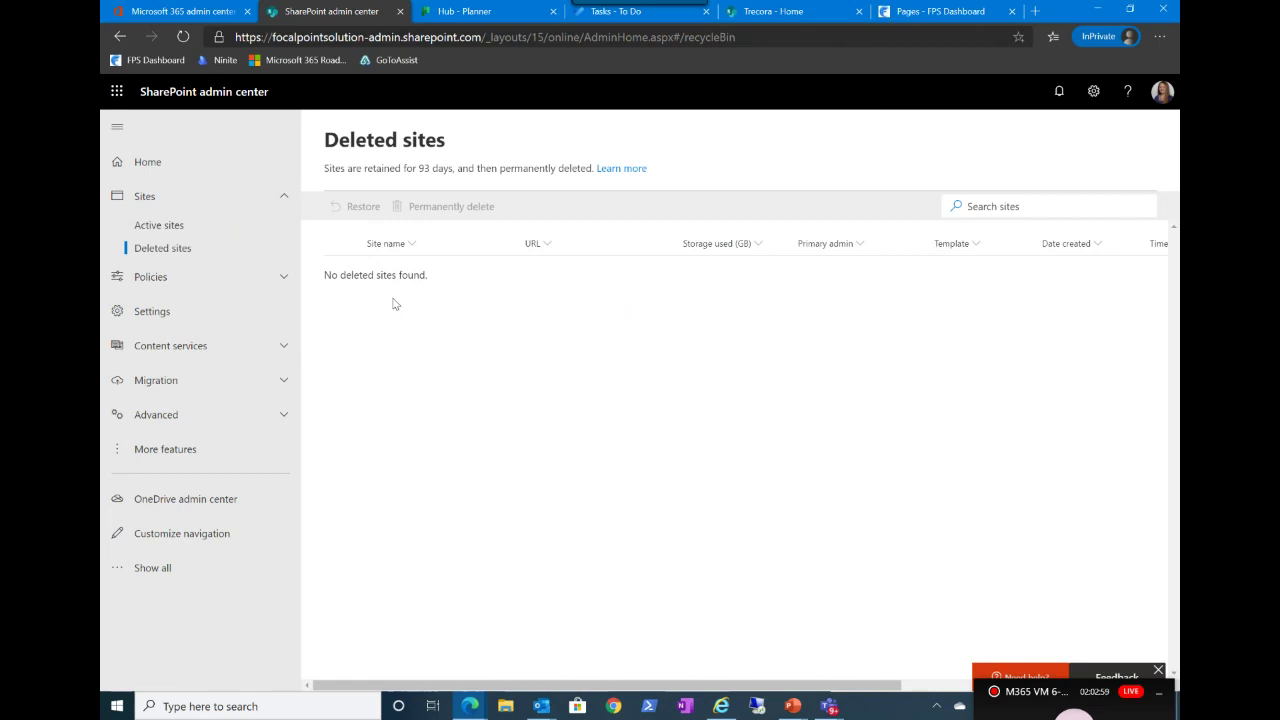
# Step: Collapse Sites, expand Policies and go to the organization's Sharing settings
pyautogui.click(280, 204)
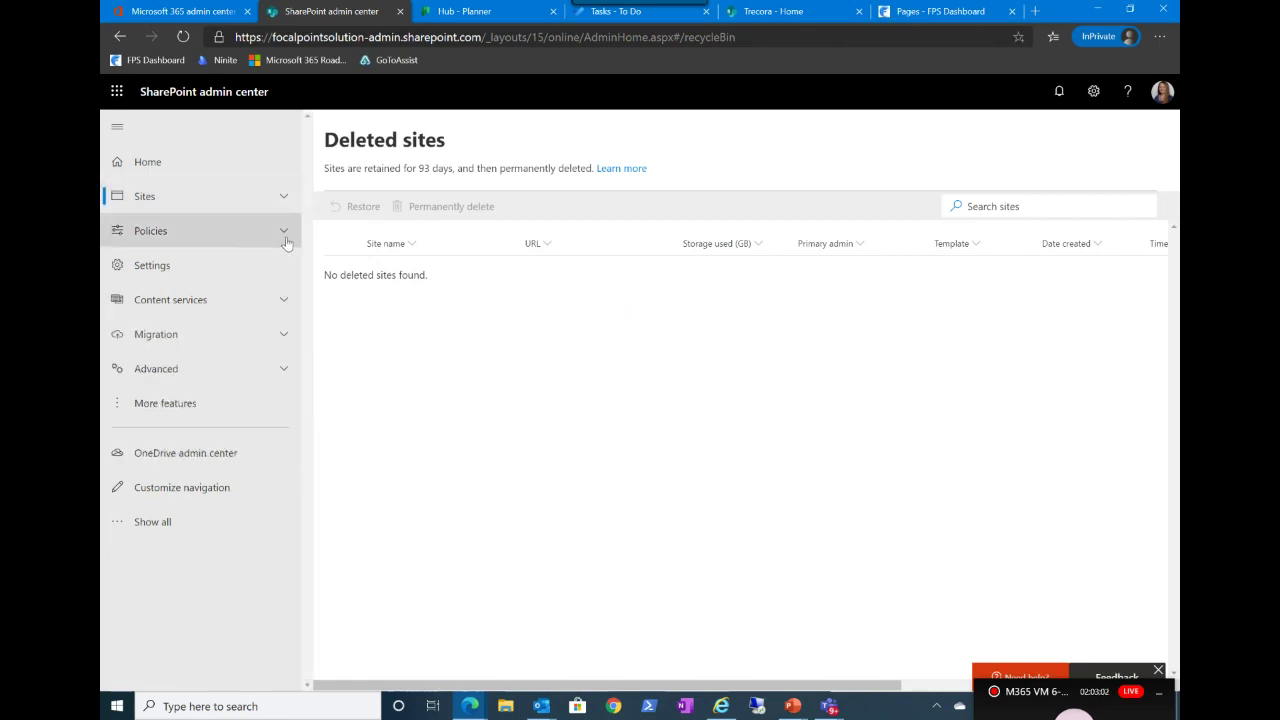
pyautogui.click(285, 236)
pyautogui.click(177, 262)
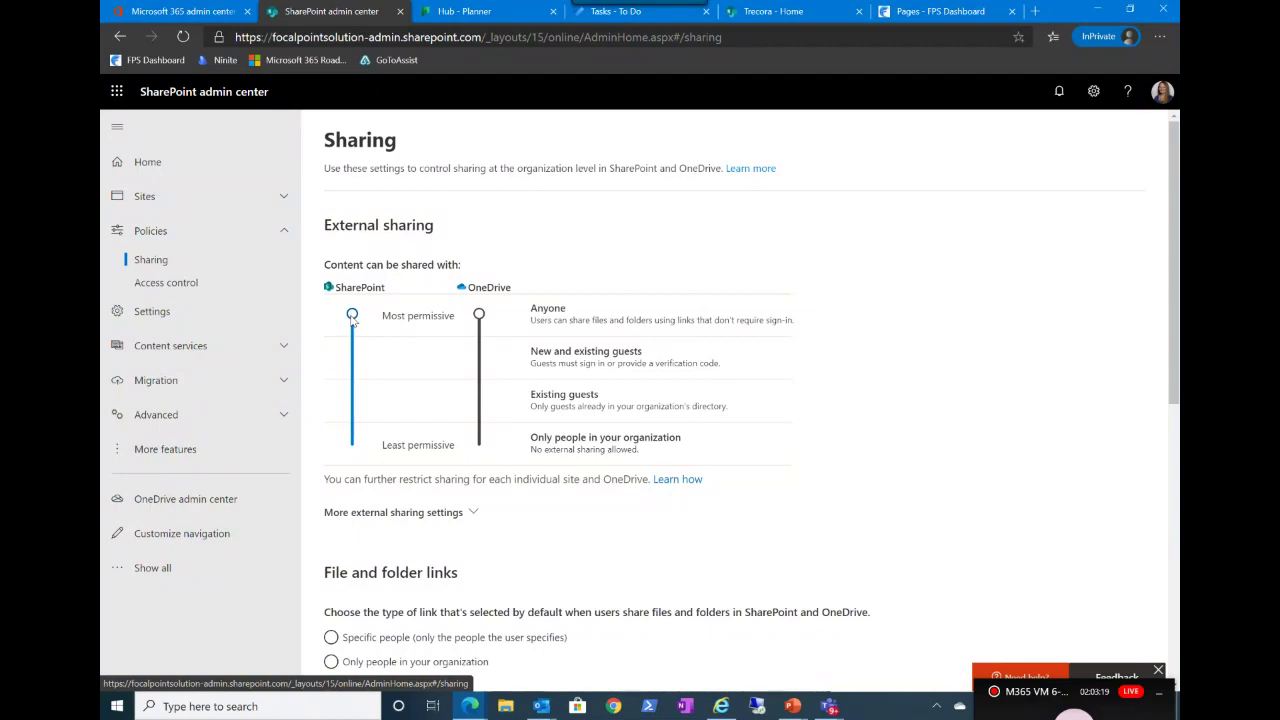
# Step: Set both SharePoint and OneDrive external sharing sliders to New and existing guests
pyautogui.moveTo(352, 316); pyautogui.dragTo(353, 445)
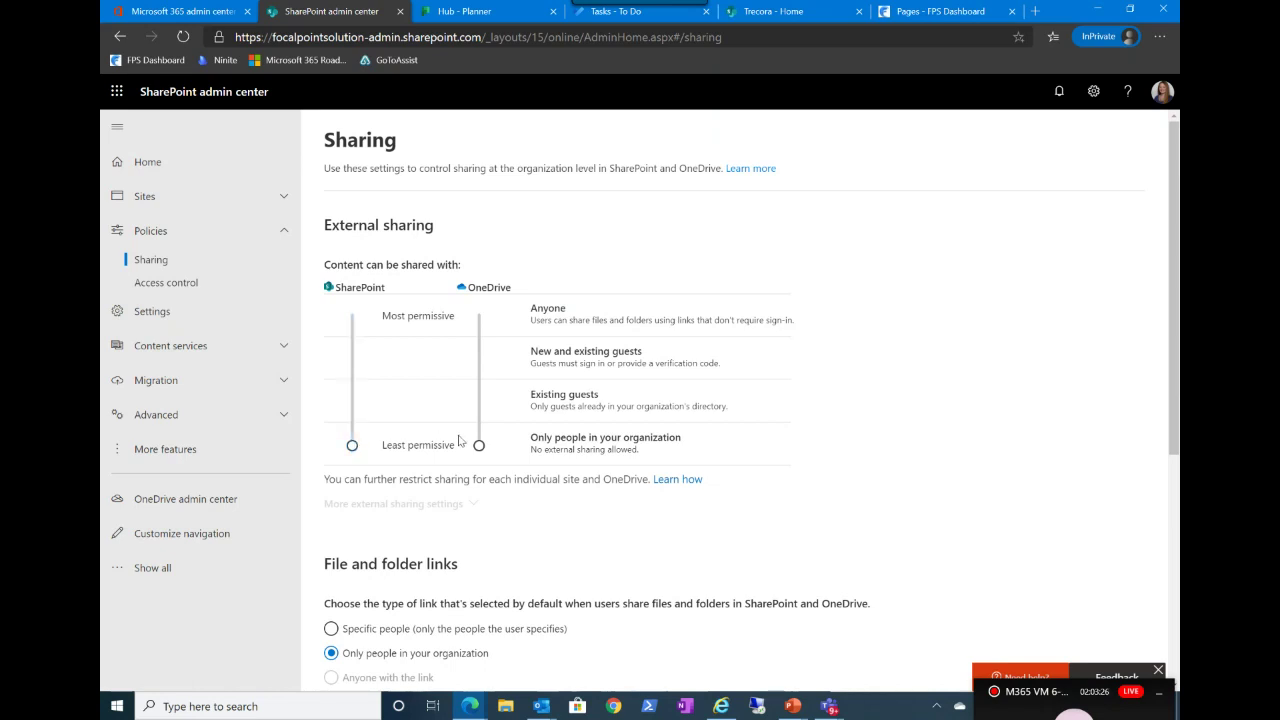
pyautogui.moveTo(478, 447); pyautogui.dragTo(481, 377)
pyautogui.moveTo(480, 449); pyautogui.dragTo(479, 330)
pyautogui.moveTo(352, 449); pyautogui.dragTo(352, 357)
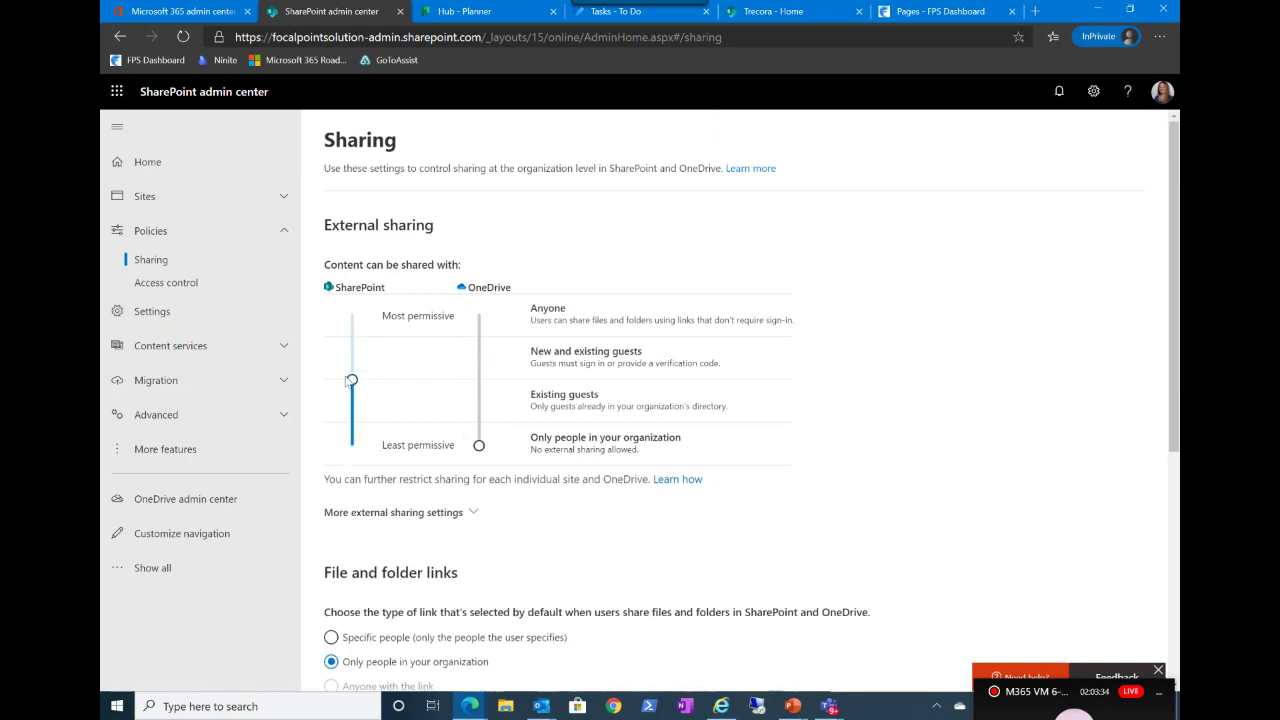
pyautogui.moveTo(480, 446); pyautogui.dragTo(481, 362)
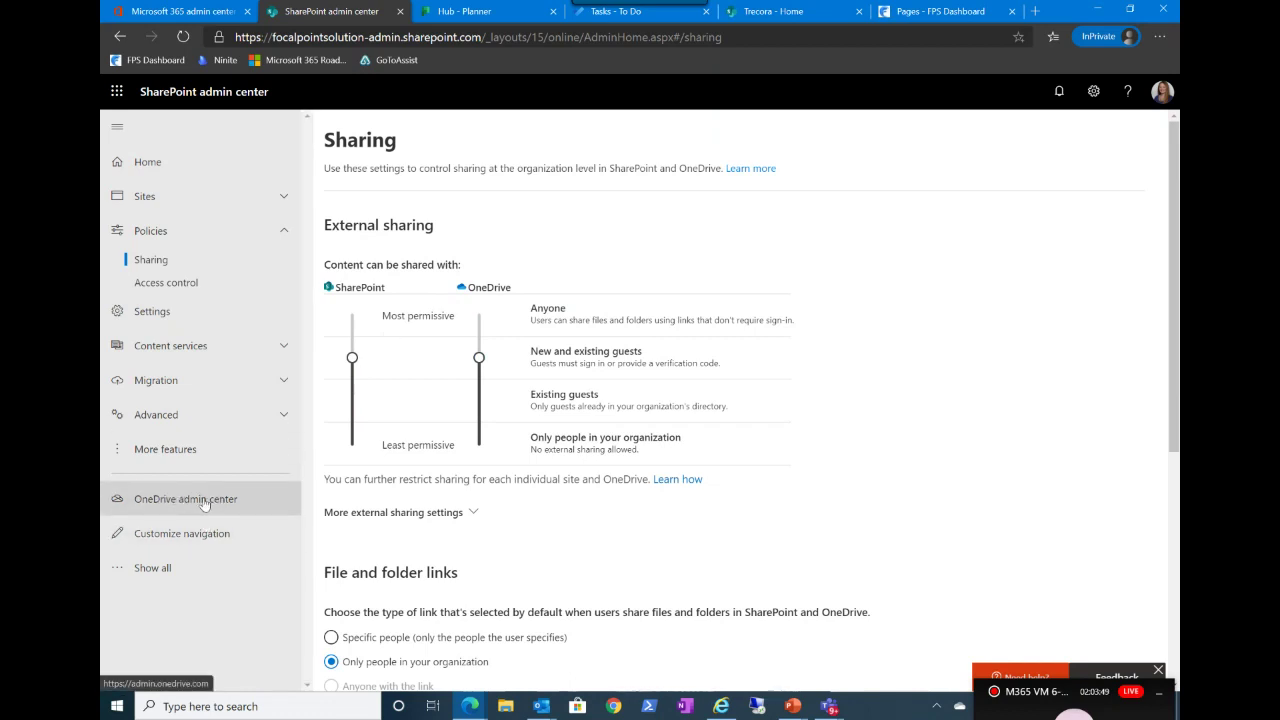
pyautogui.scroll(-1, 408, 480)
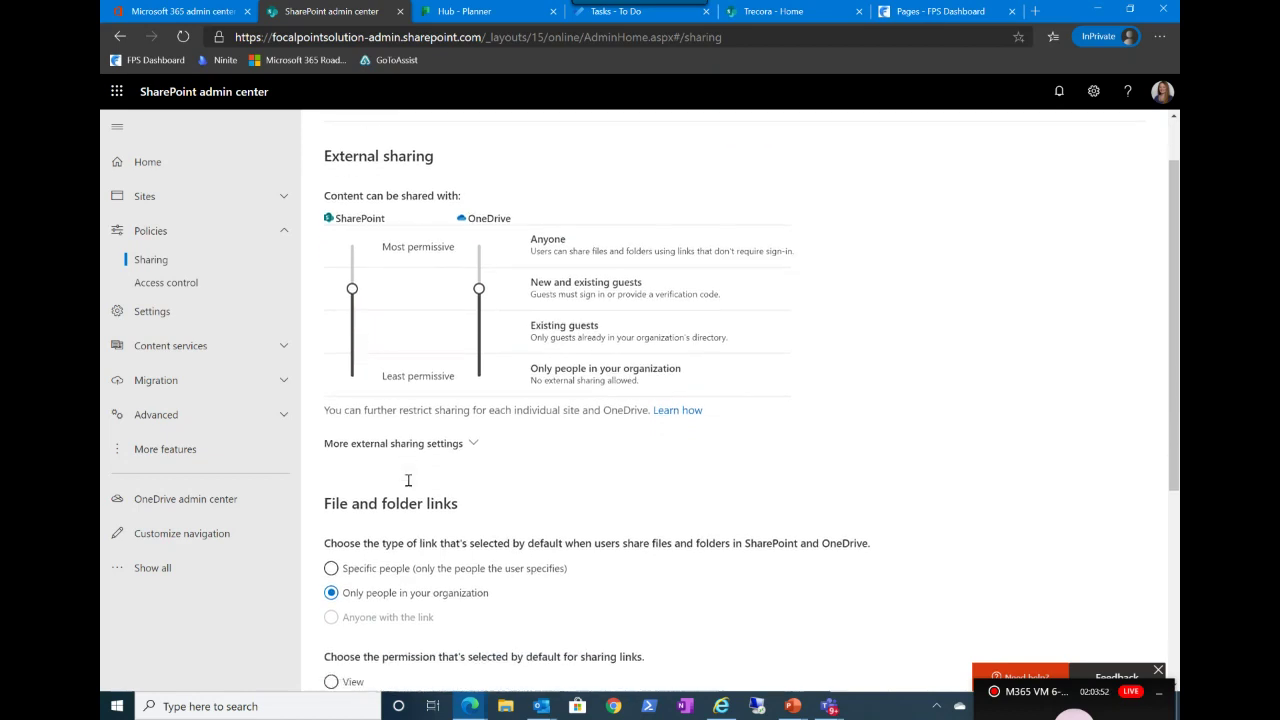
# Step: Expand More external sharing settings to show guest resharing and organization-only Edit default links
pyautogui.click(472, 444)
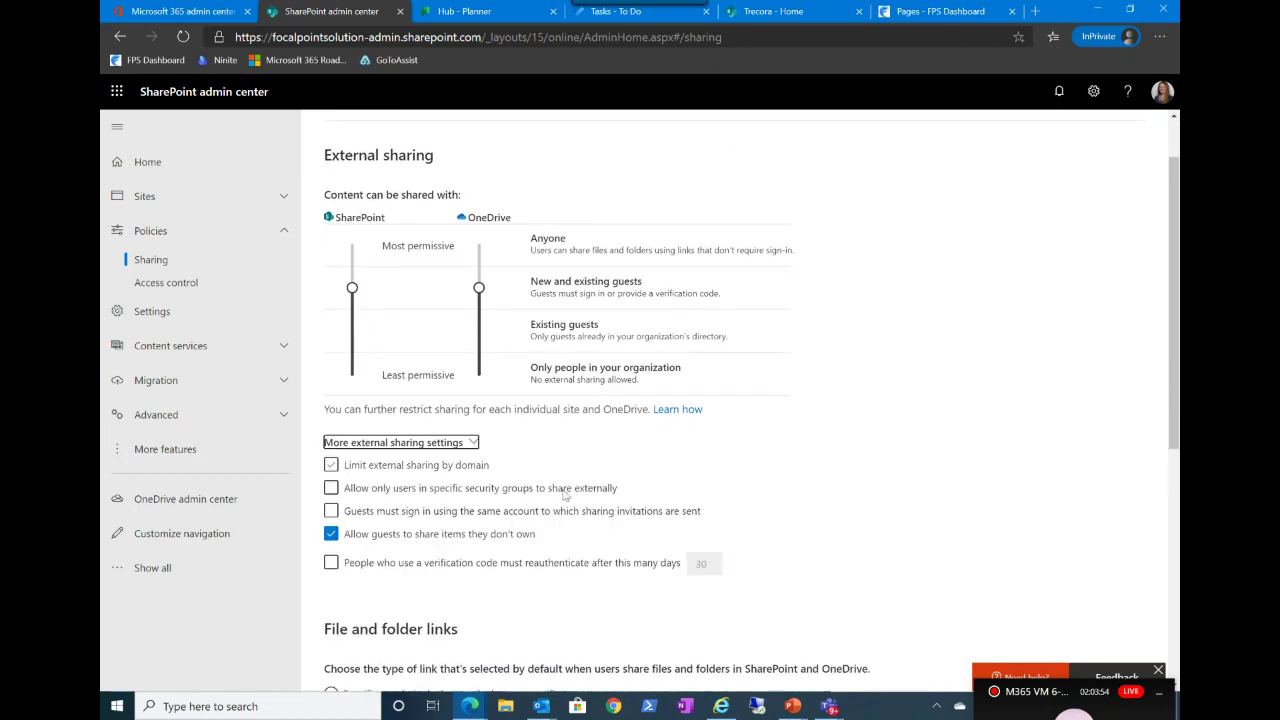
pyautogui.scroll(-1, 570, 505)
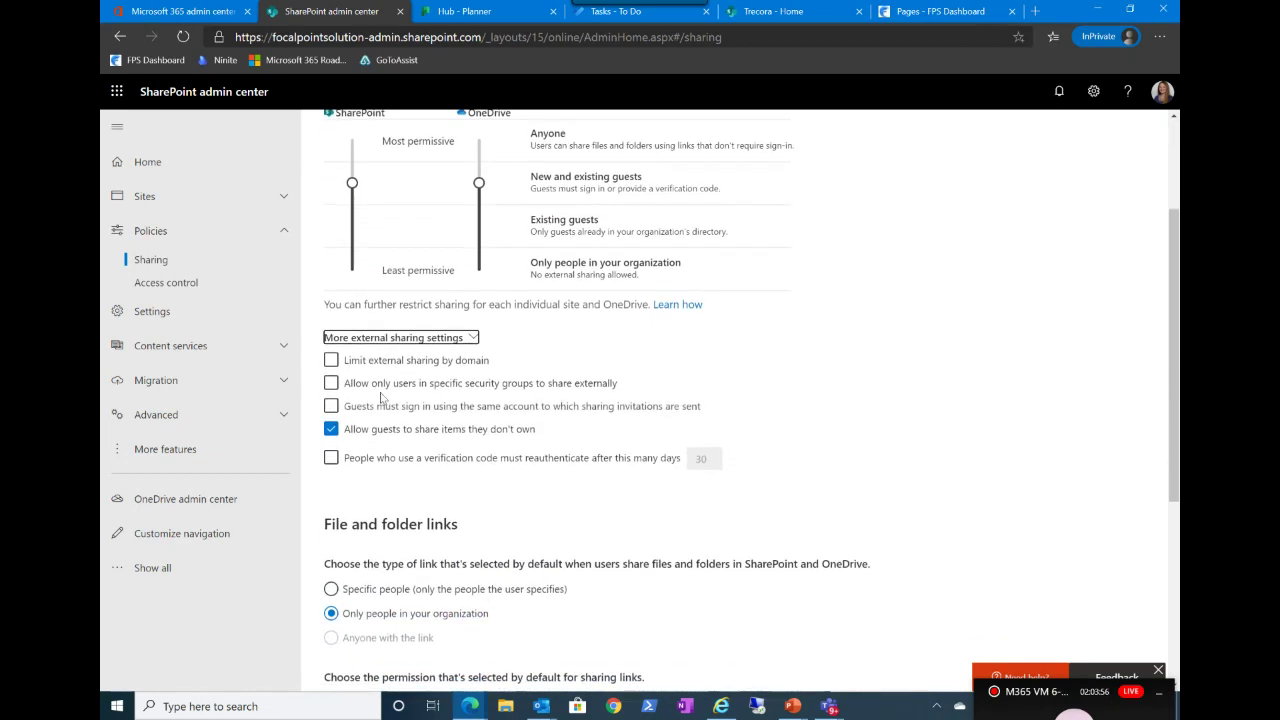
pyautogui.click(350, 360)
pyautogui.scroll(-2, 335, 463)
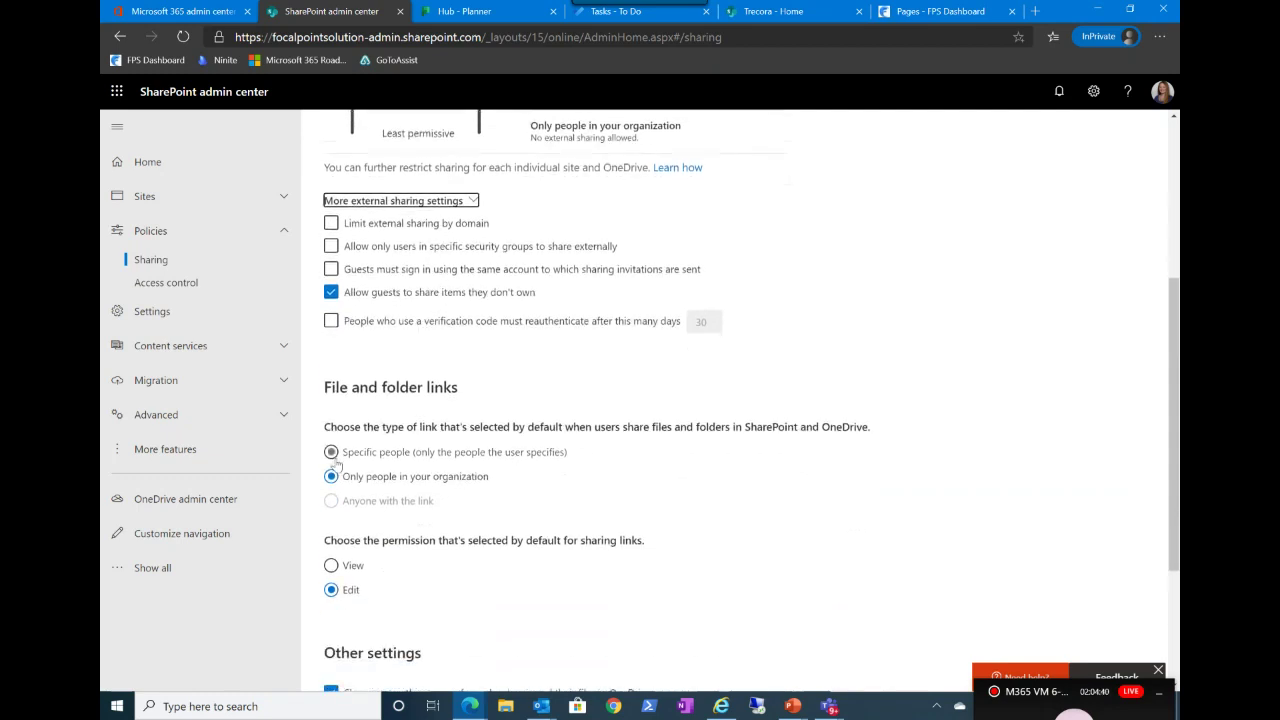
pyautogui.scroll(-1, 337, 463)
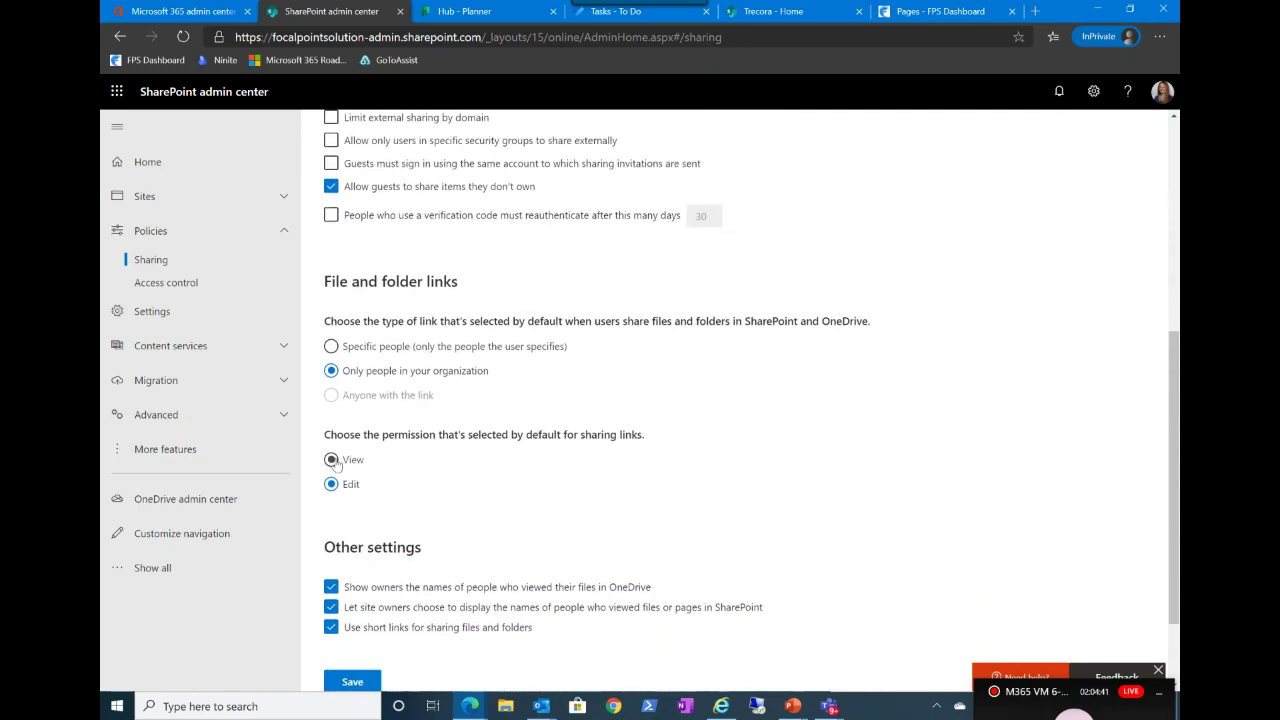
pyautogui.rightClick(337, 463)
pyautogui.click(868, 386)
pyautogui.click(359, 461)
pyautogui.click(352, 485)
pyautogui.scroll(-1, 493, 535)
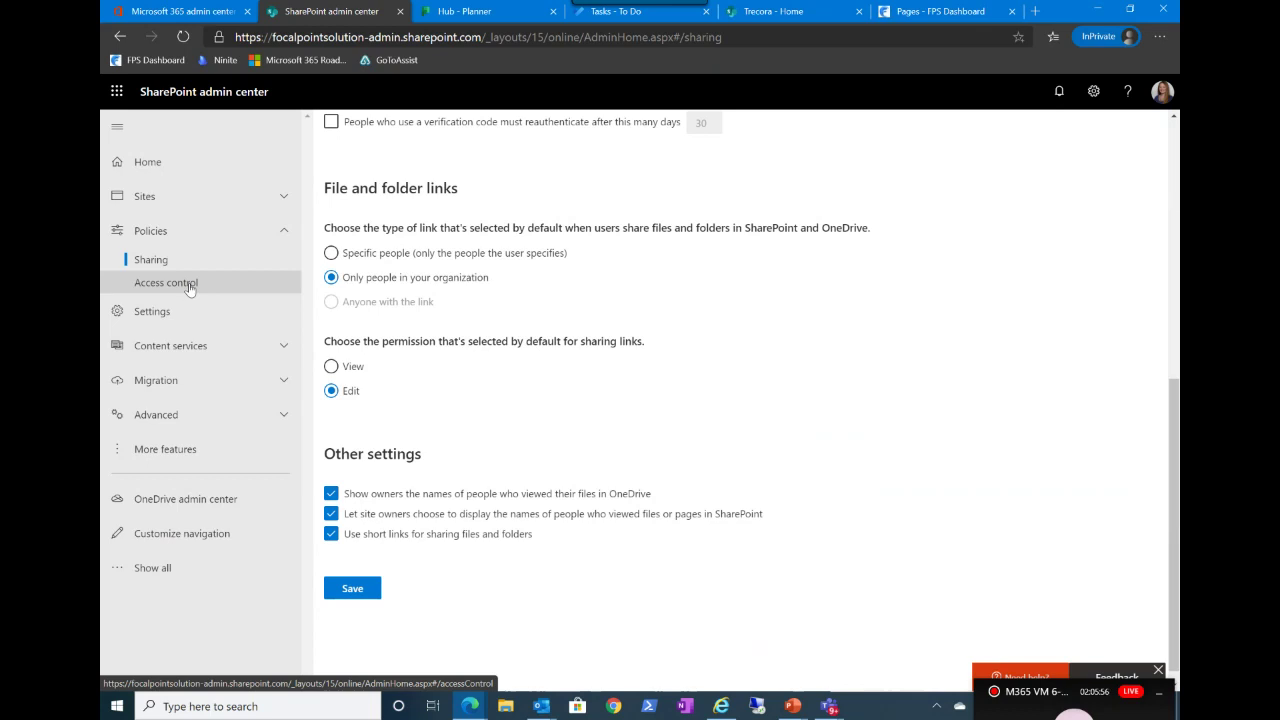
# Step: Review the Unmanaged devices and Idle session sign-out access controls, then open tenant Settings
pyautogui.click(189, 288)
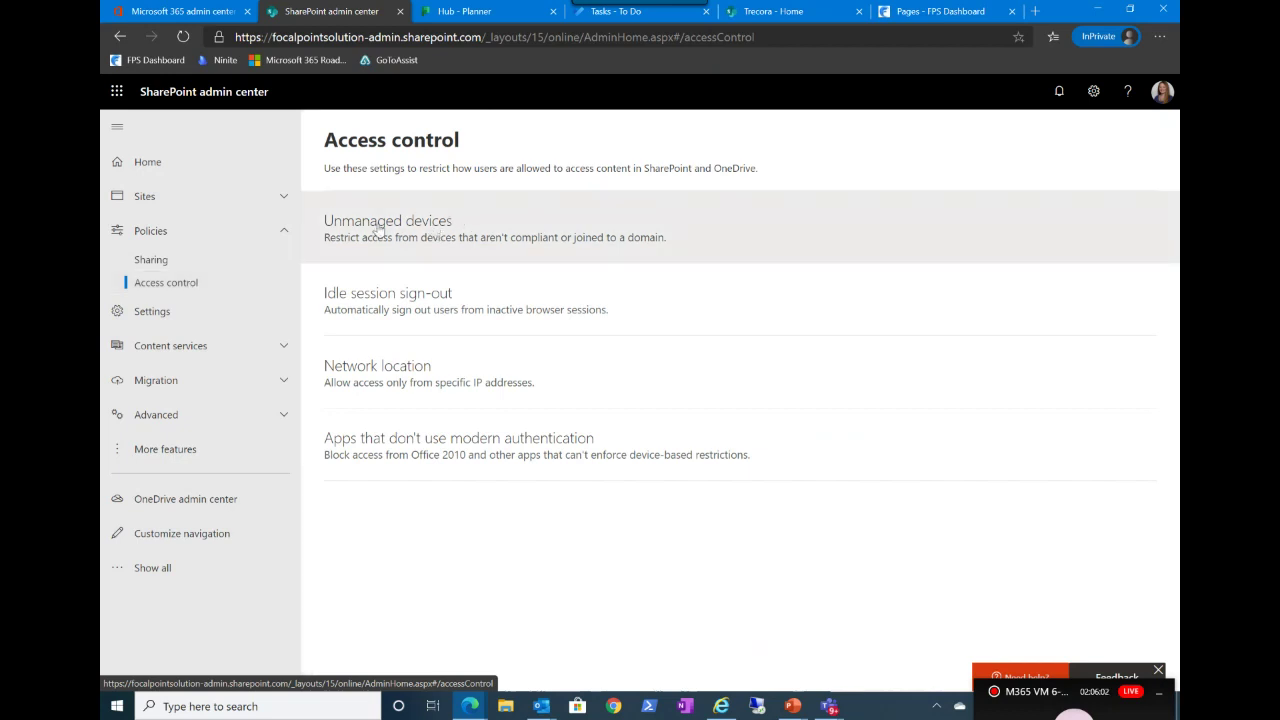
pyautogui.click(342, 226)
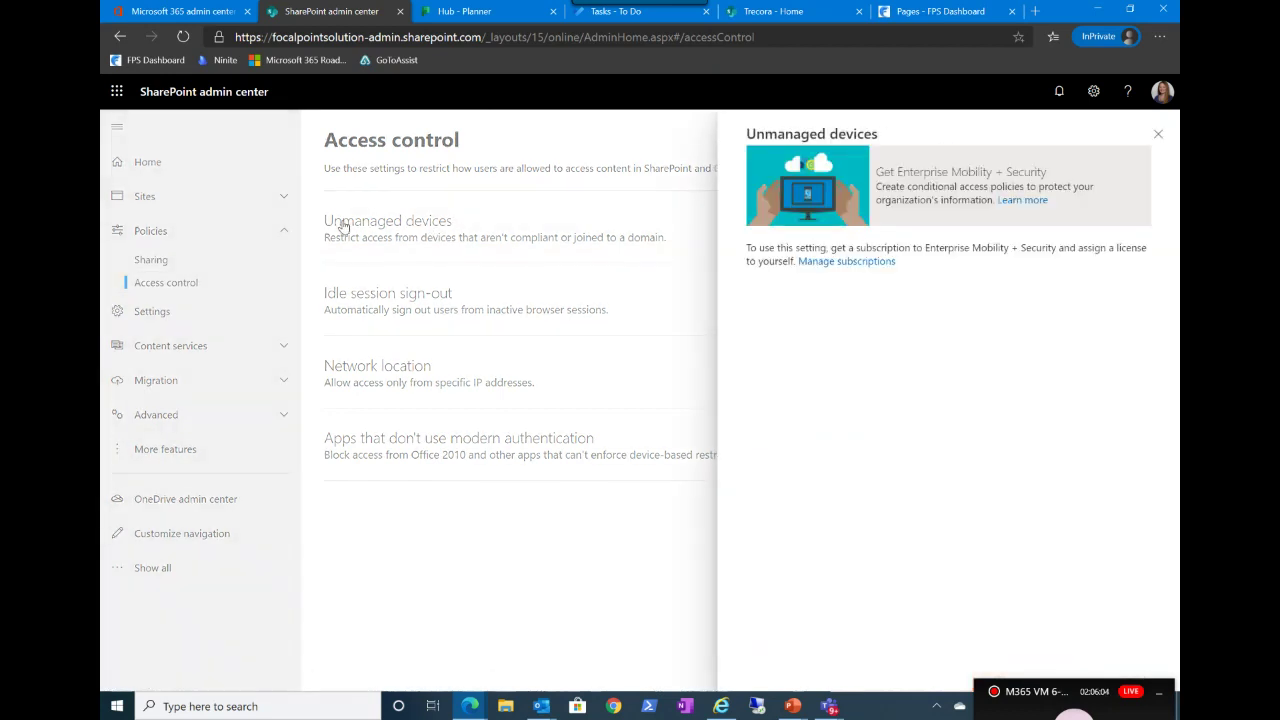
pyautogui.click(1158, 134)
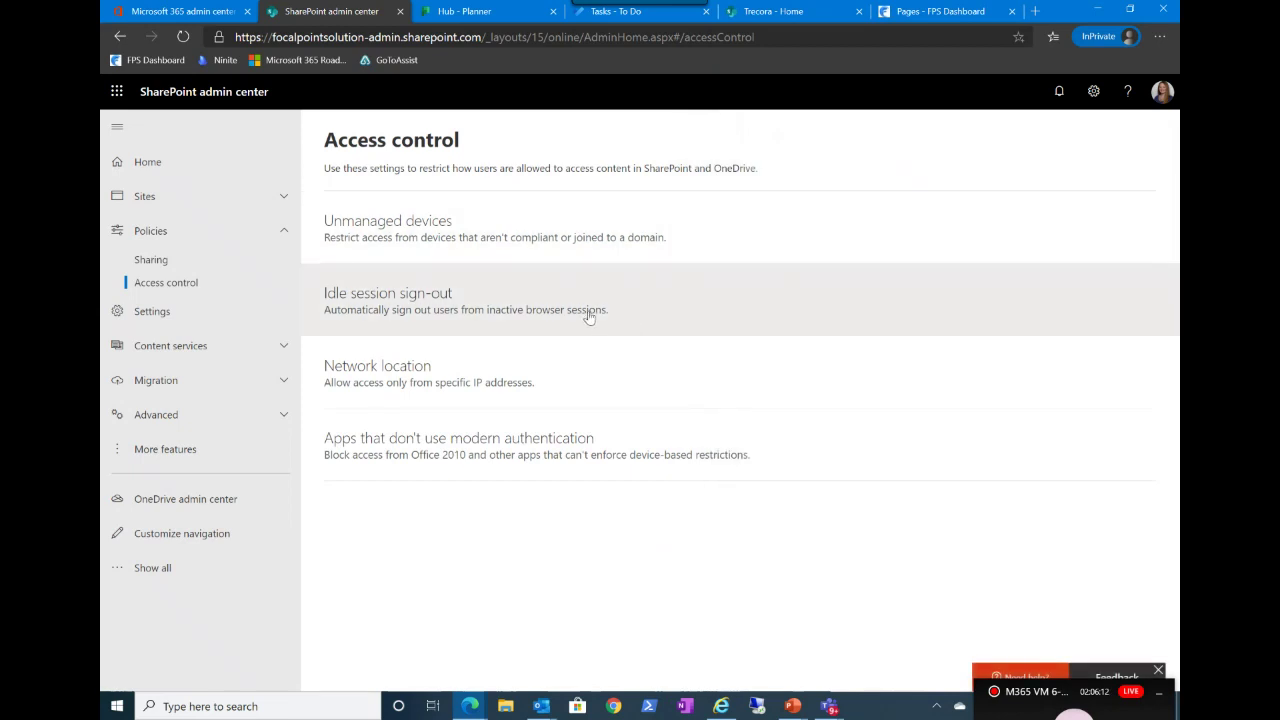
pyautogui.click(589, 314)
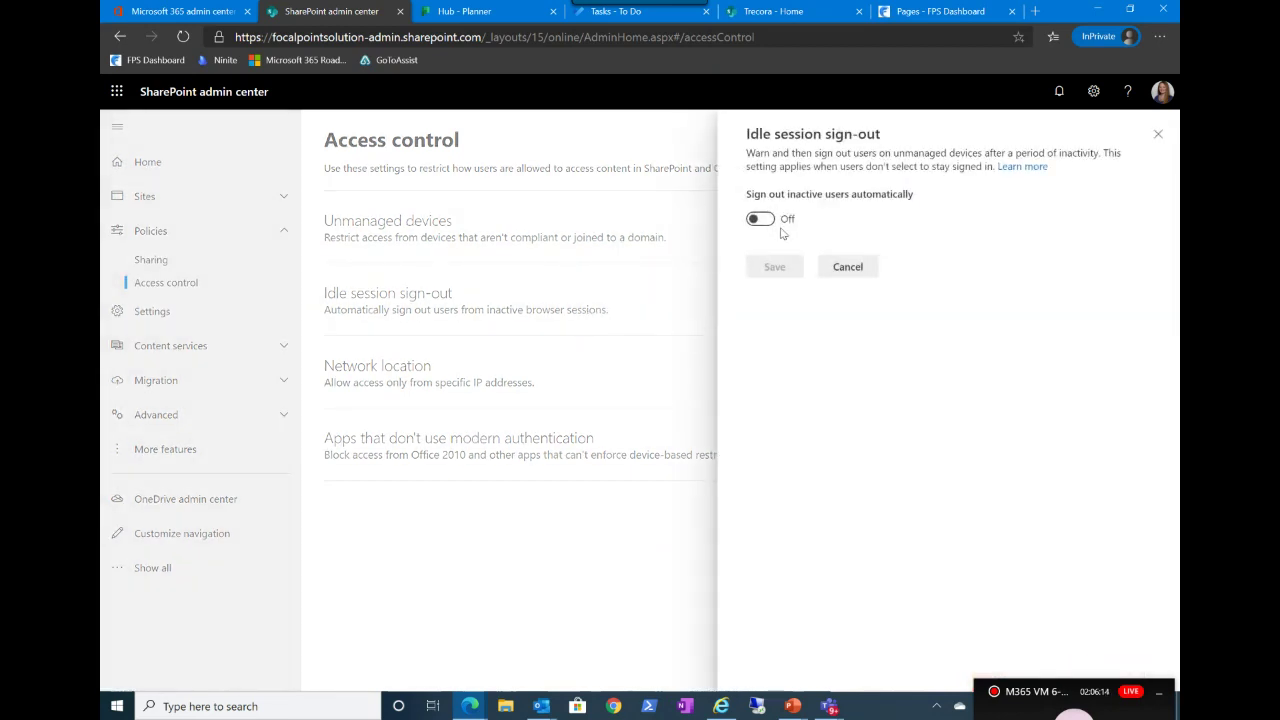
pyautogui.click(848, 268)
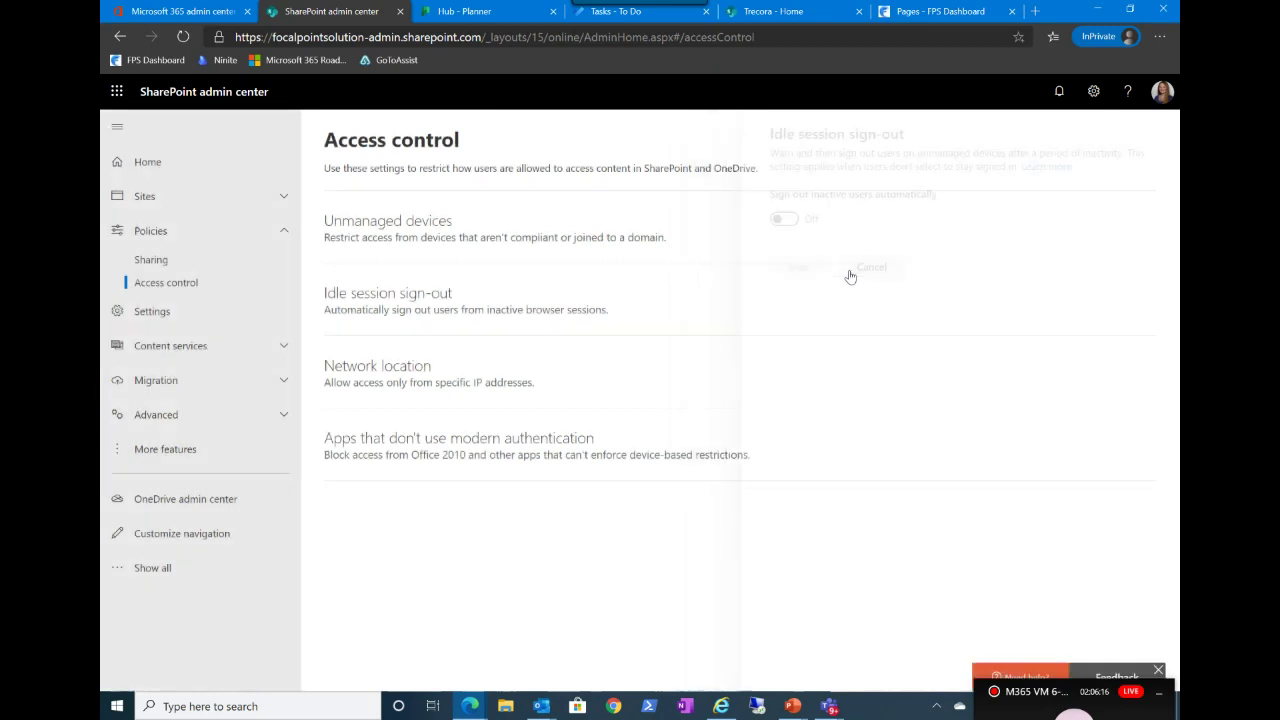
pyautogui.scroll(-1, 548, 405)
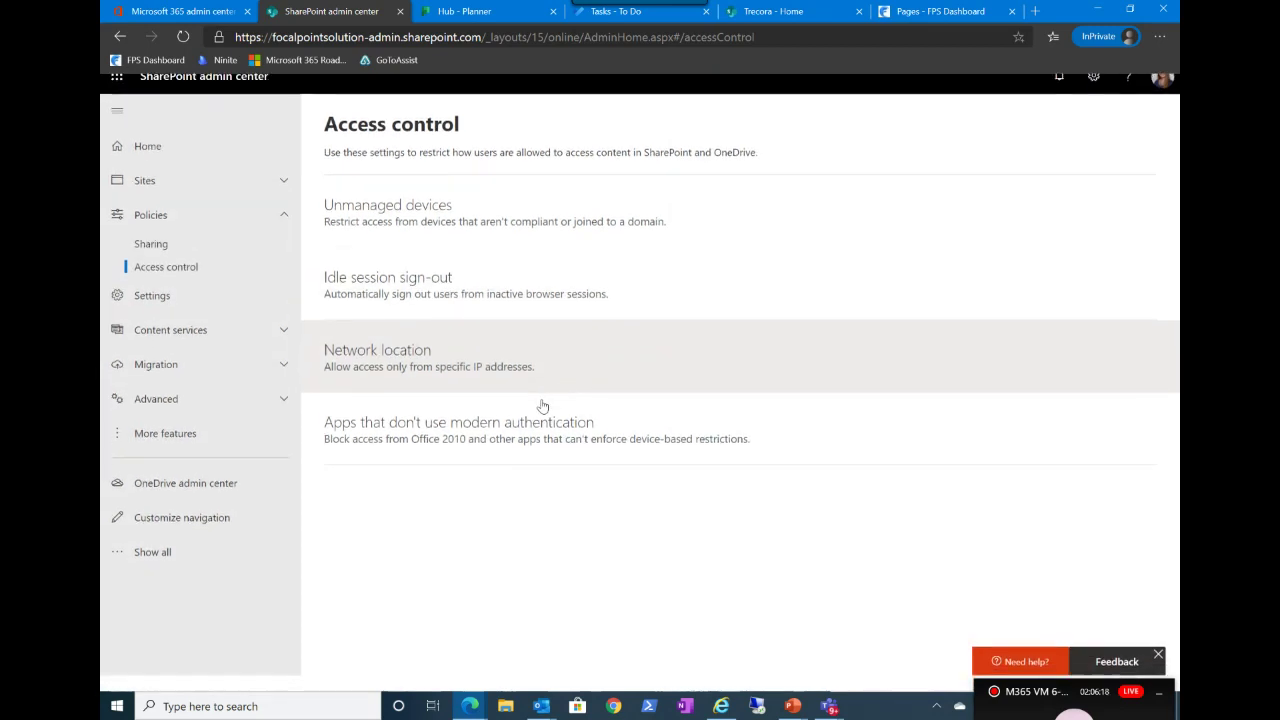
pyautogui.scroll(1, 542, 405)
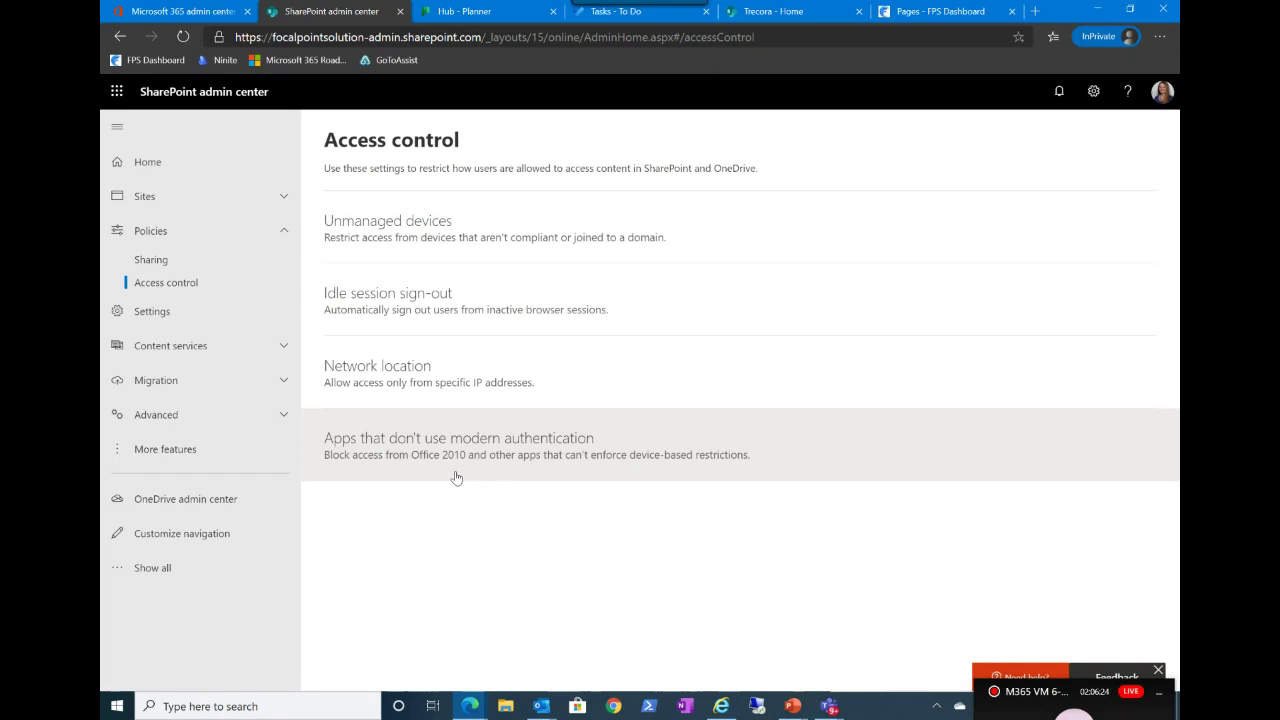
pyautogui.click(155, 312)
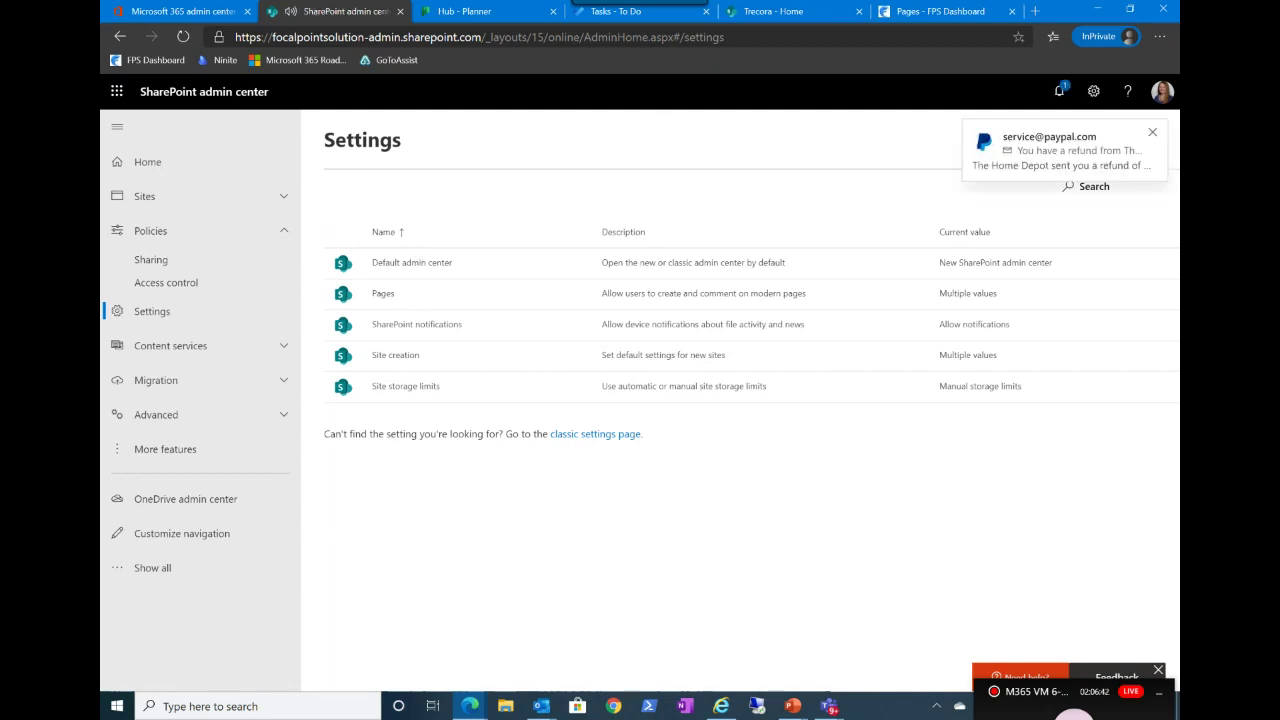
# Step: Dismiss the notification, view Site creation without saving, and expand Content services
pyautogui.click(1151, 133)
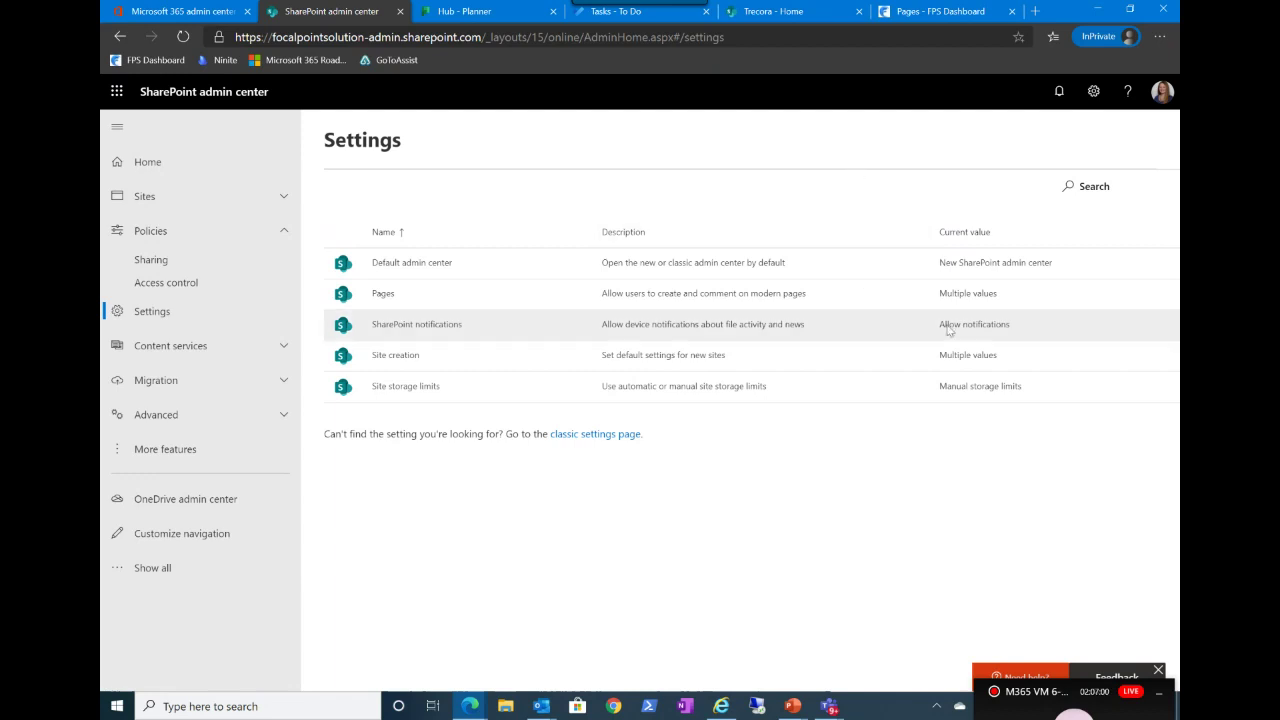
pyautogui.click(393, 358)
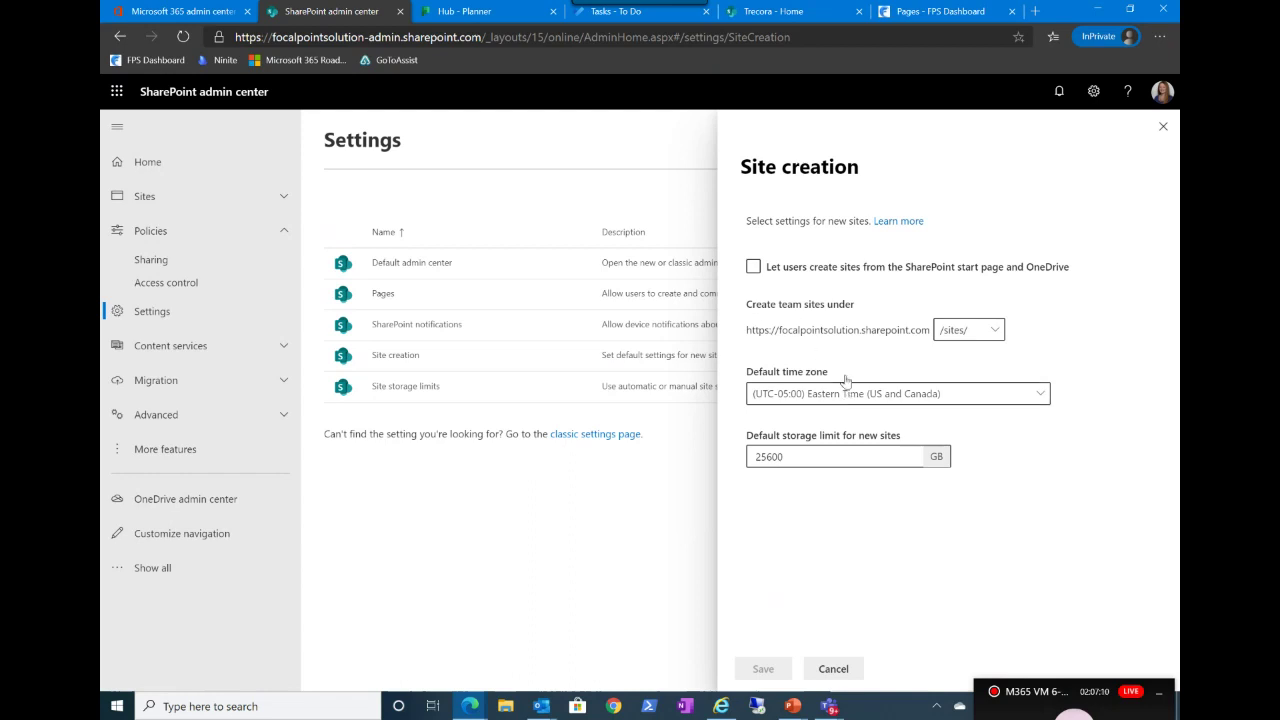
pyautogui.click(1163, 126)
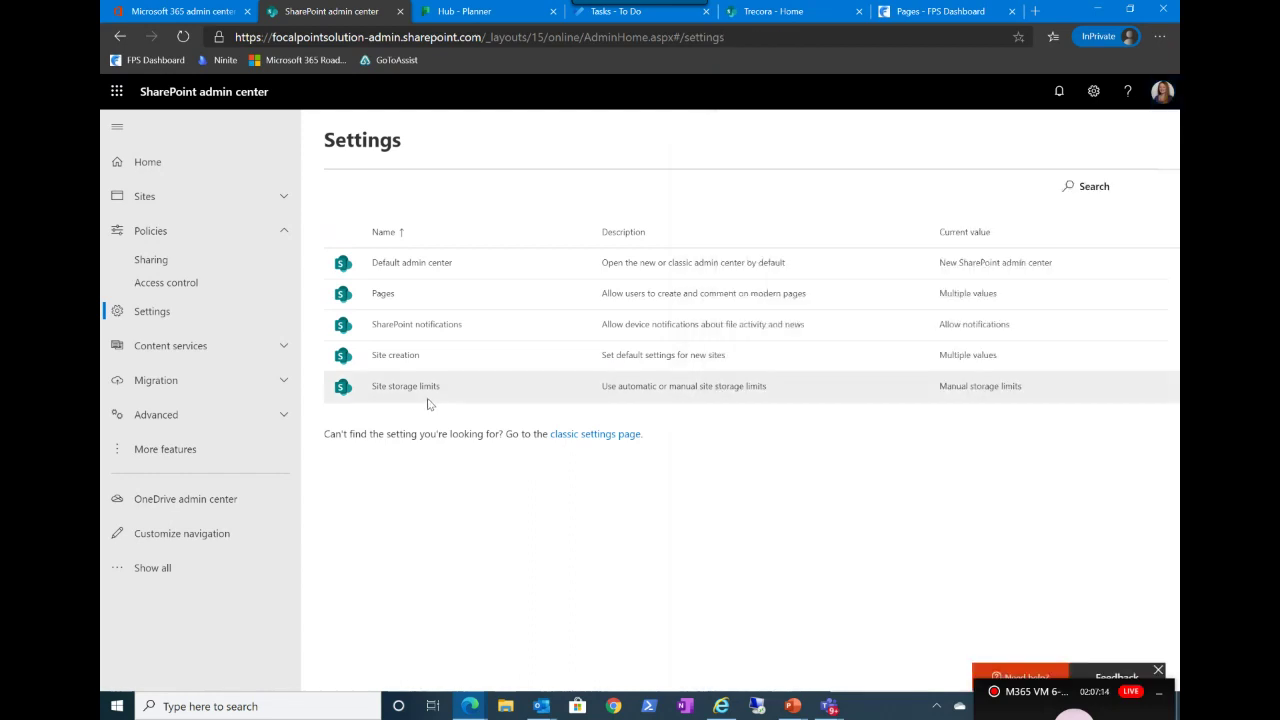
pyautogui.click(201, 350)
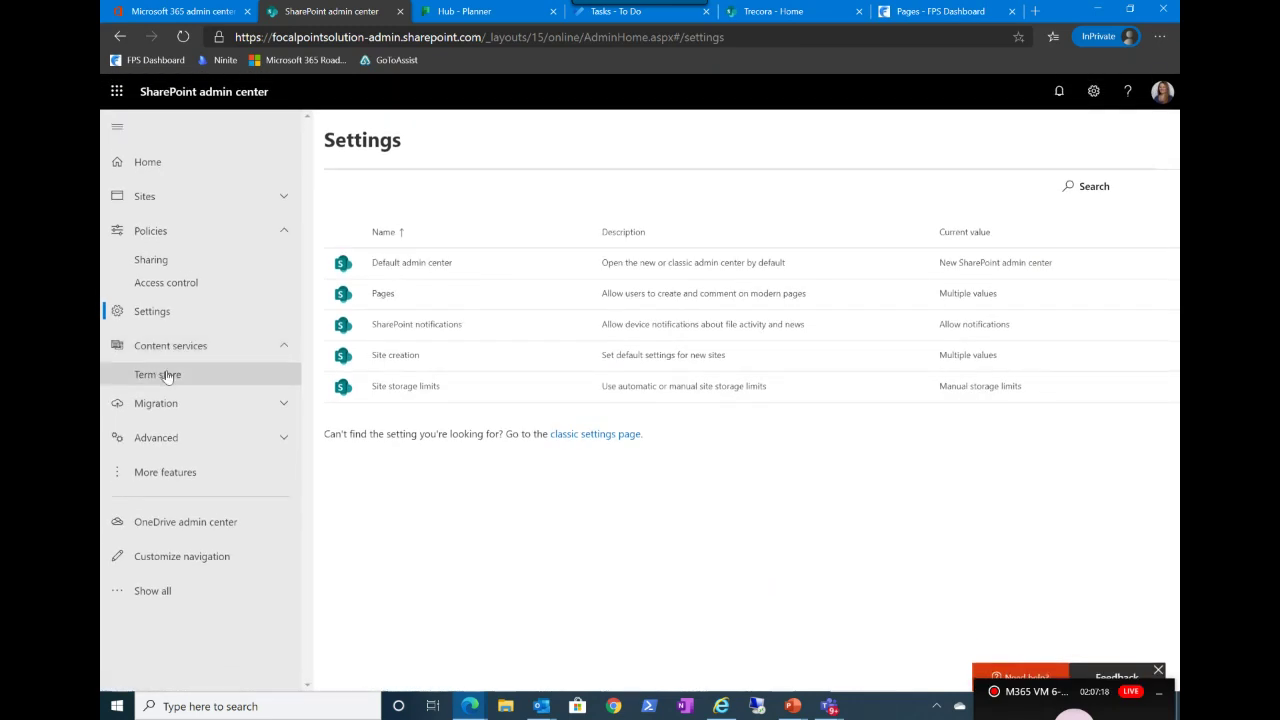
# Step: In the Term store, browse the Accounting and People groups, then select Focal Point Solutions
pyautogui.click(167, 374)
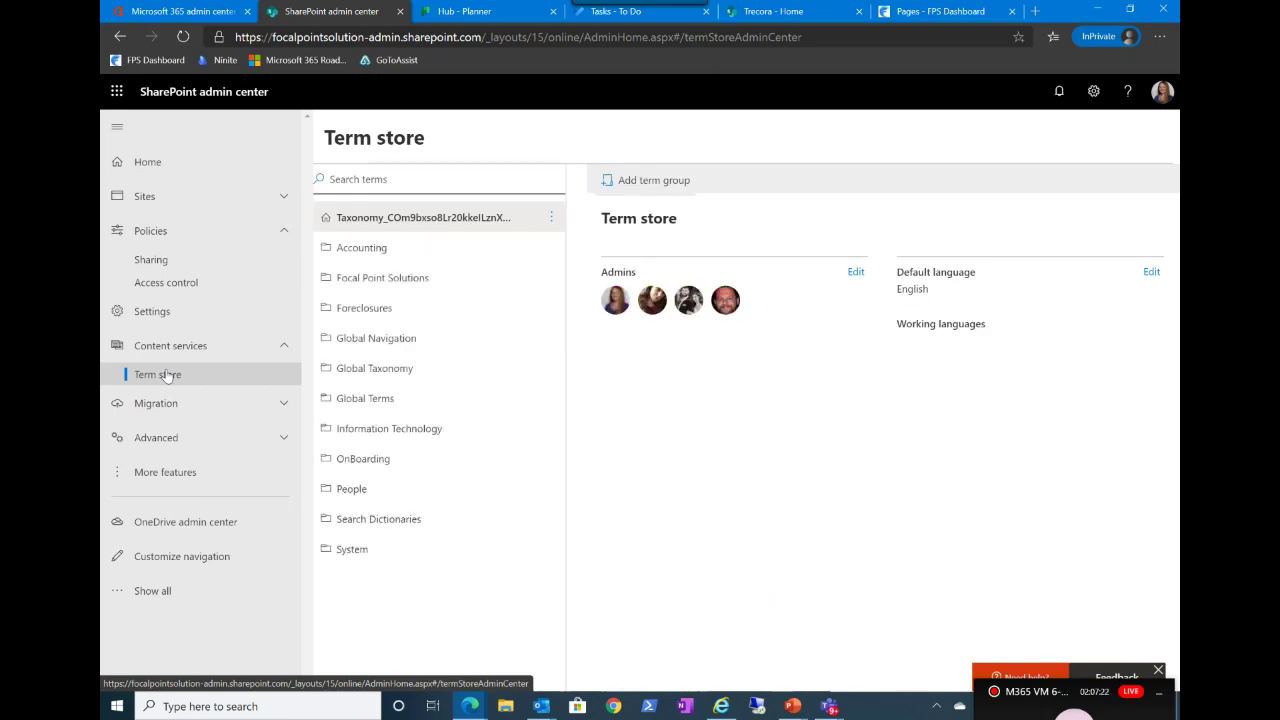
pyautogui.click(350, 254)
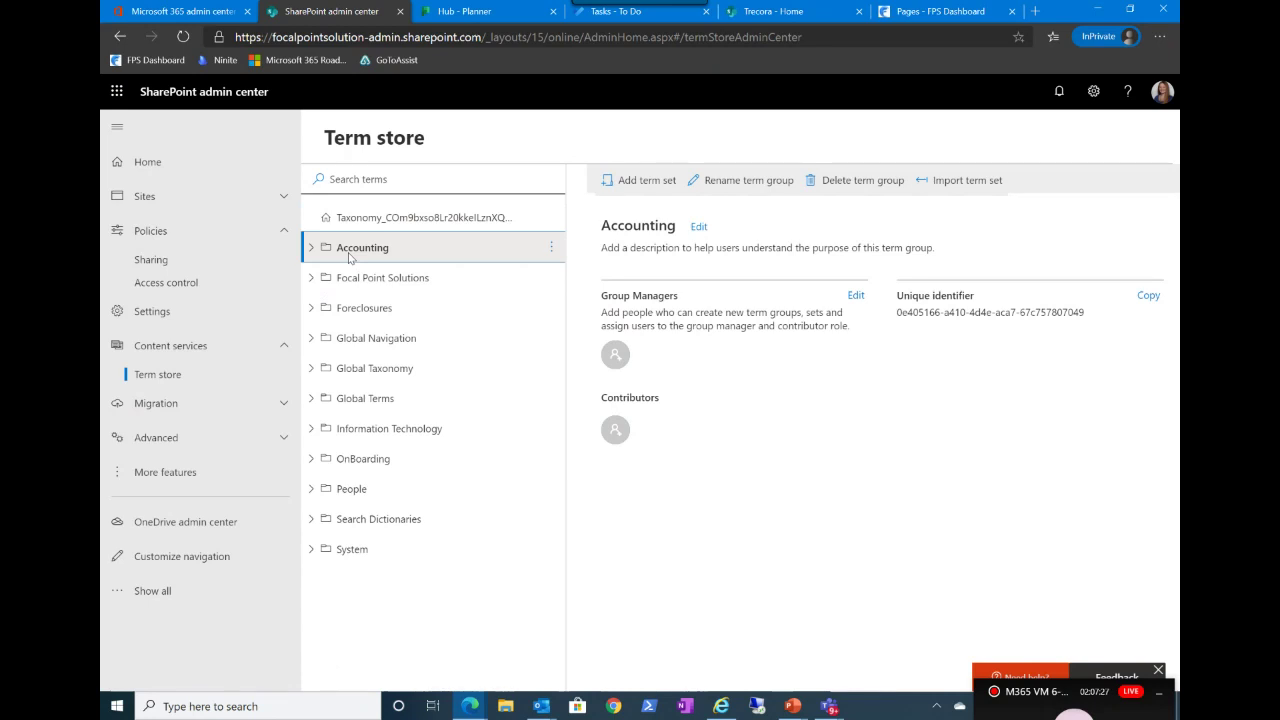
pyautogui.click(553, 257)
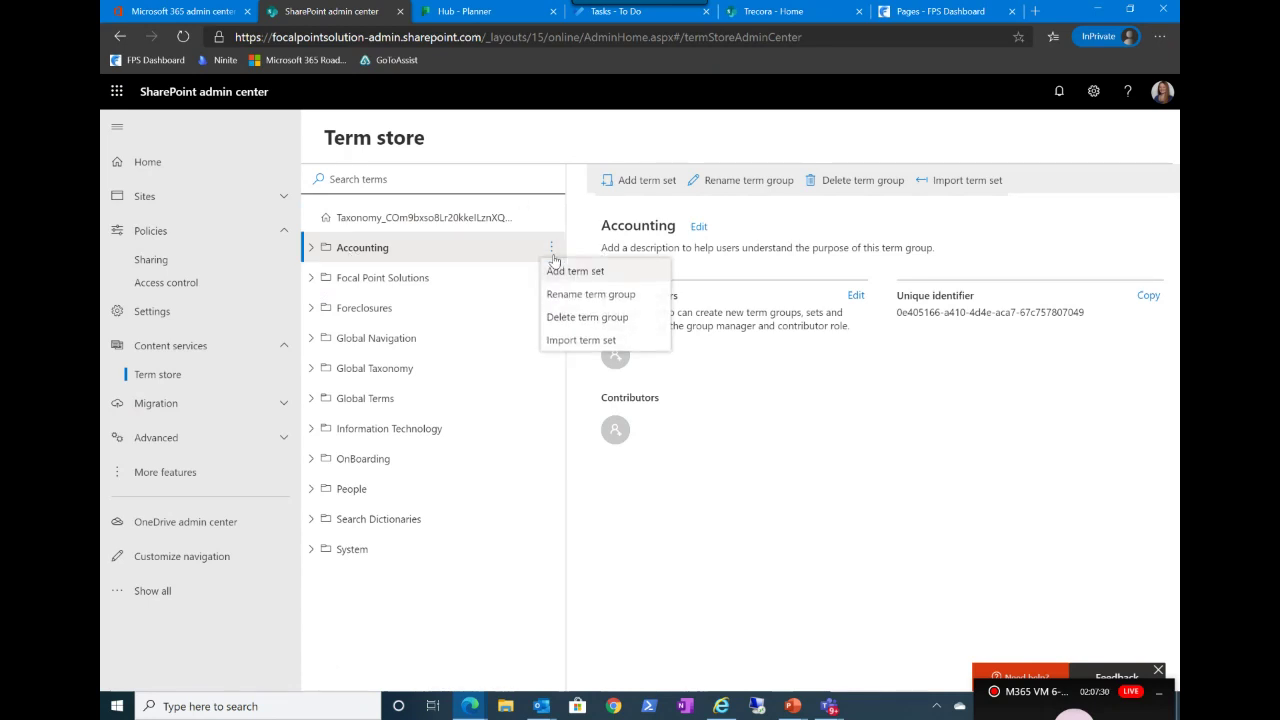
pyautogui.click(432, 246)
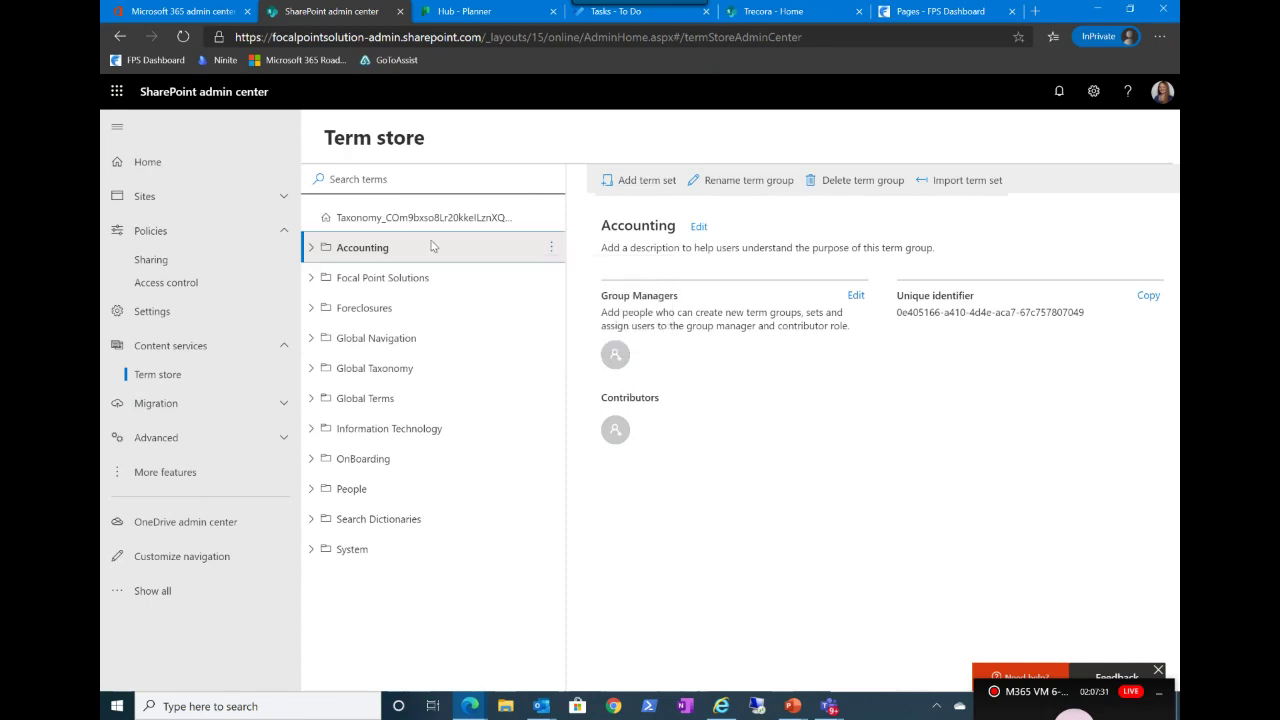
pyautogui.click(356, 496)
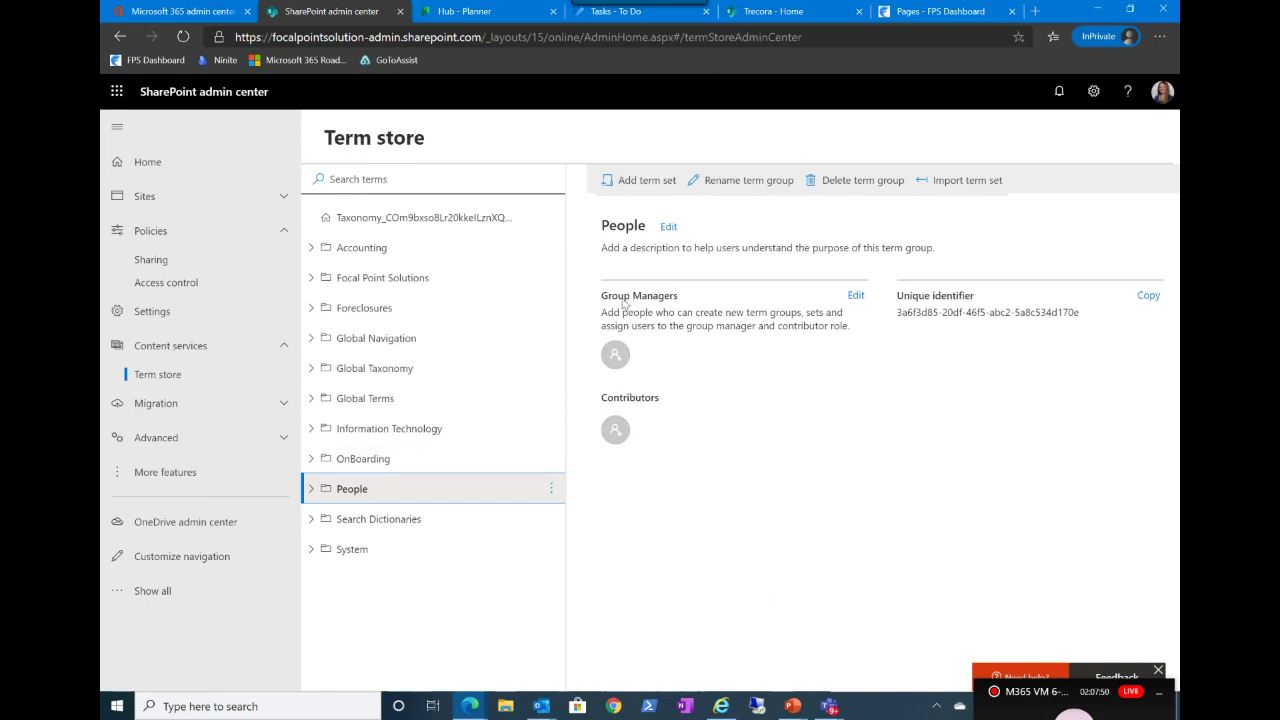
pyautogui.click(411, 277)
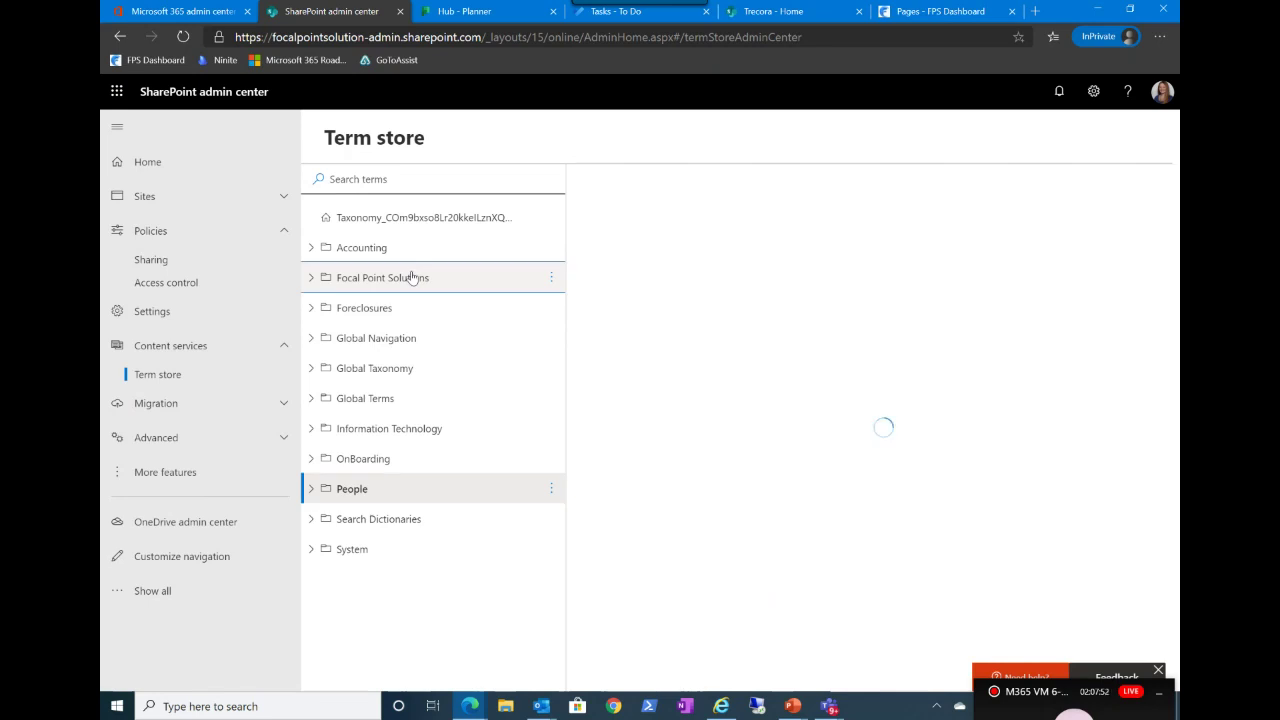
# Step: Select the Certifications term set and view its Usage settings, Navigation and Advanced tabs
pyautogui.click(311, 277)
pyautogui.click(393, 311)
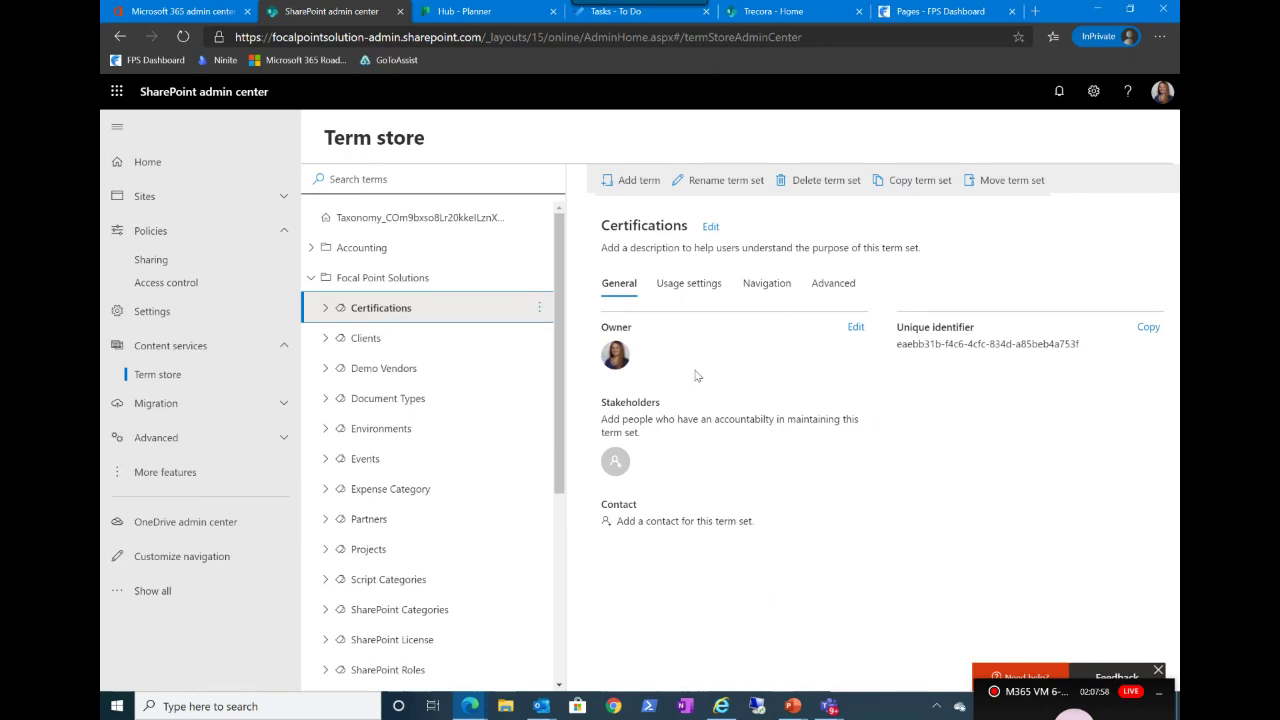
pyautogui.click(690, 285)
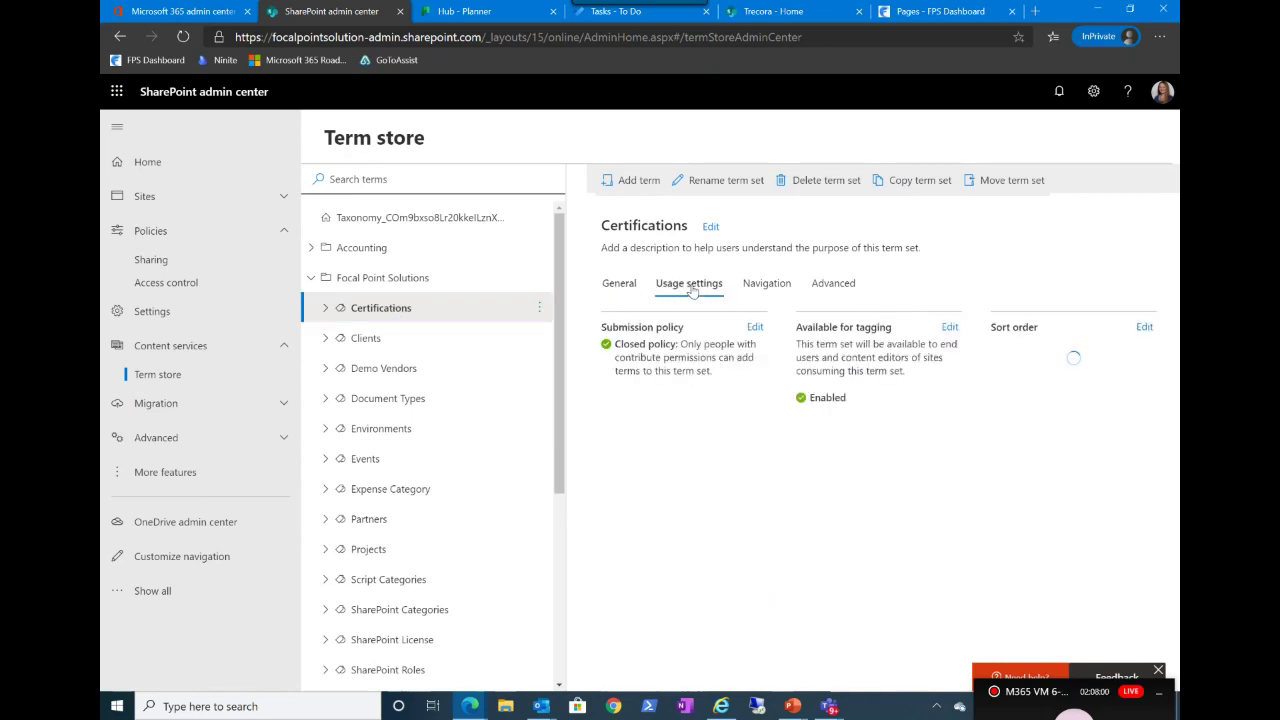
pyautogui.click(789, 286)
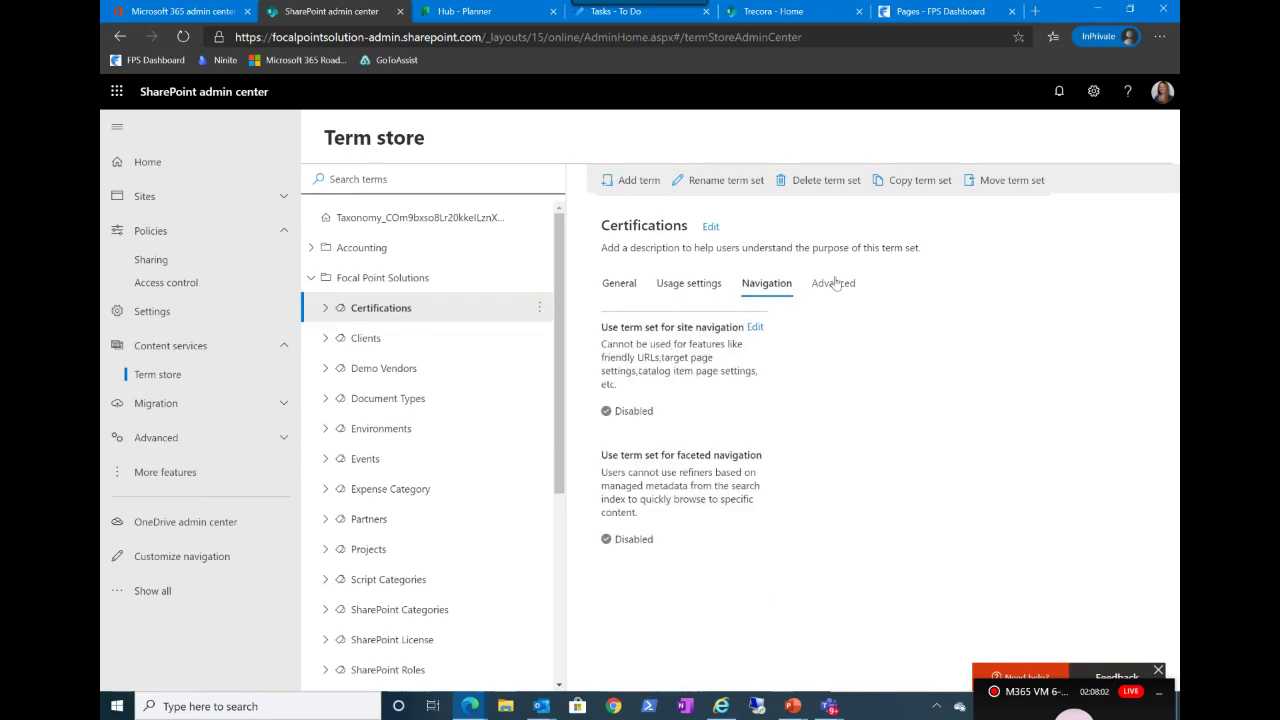
pyautogui.click(843, 286)
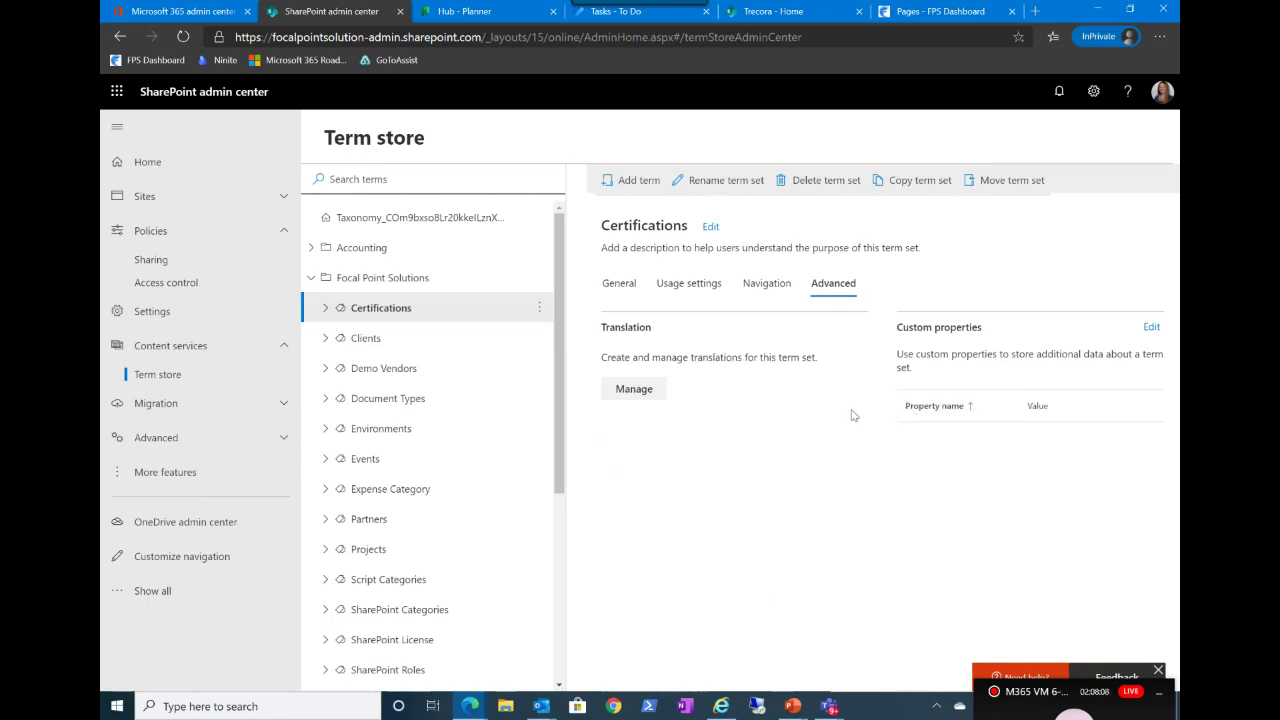
# Step: Collapse Focal Point Solutions and briefly expand, then collapse, the Migration options
pyautogui.click(311, 278)
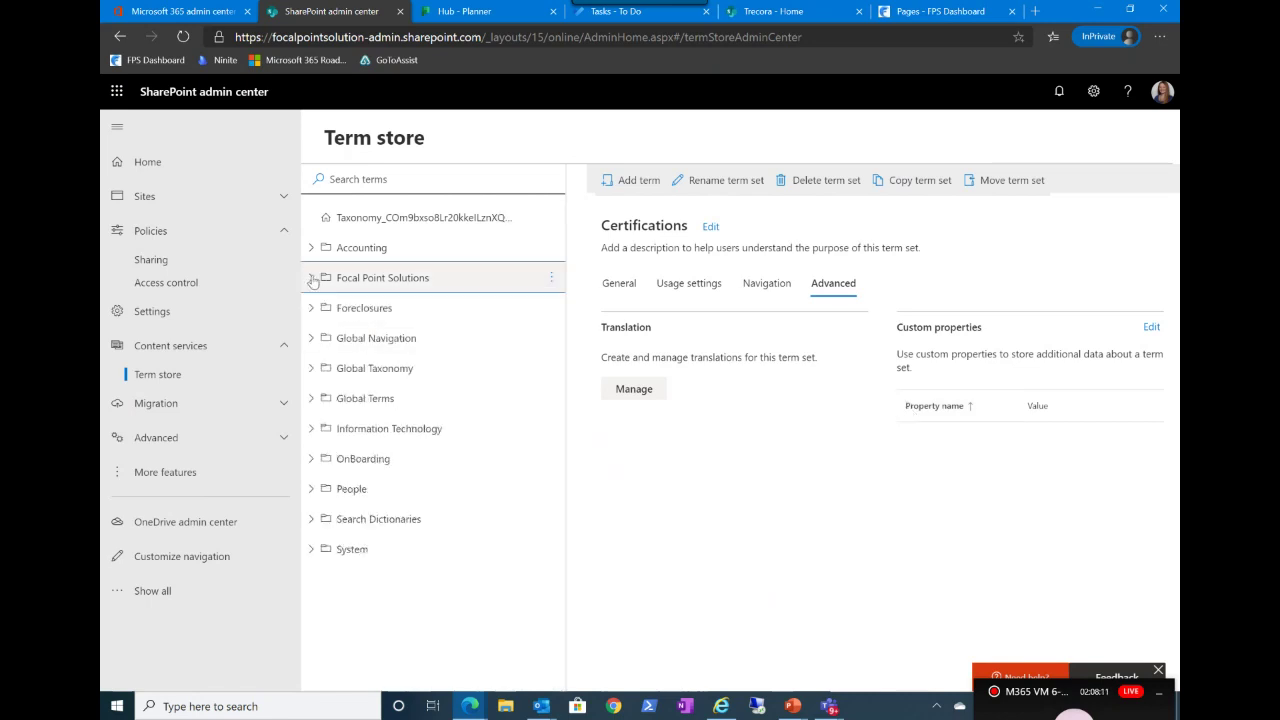
pyautogui.click(281, 408)
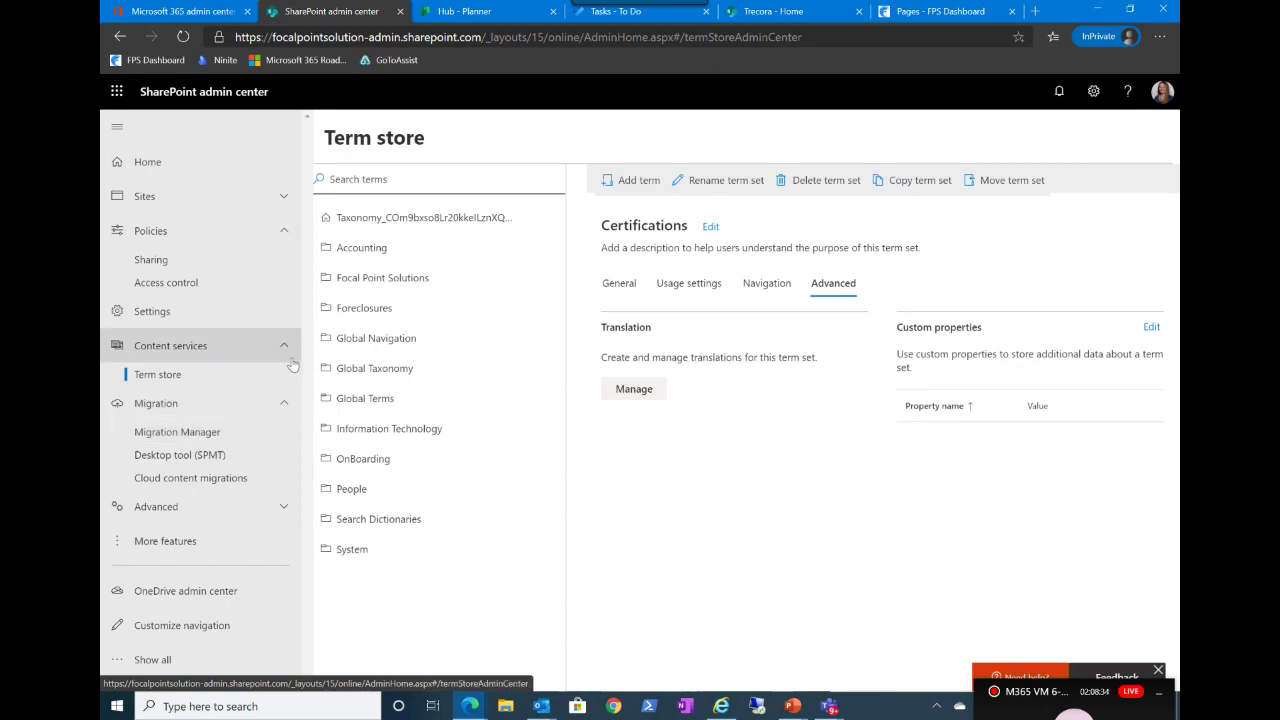
pyautogui.click(279, 404)
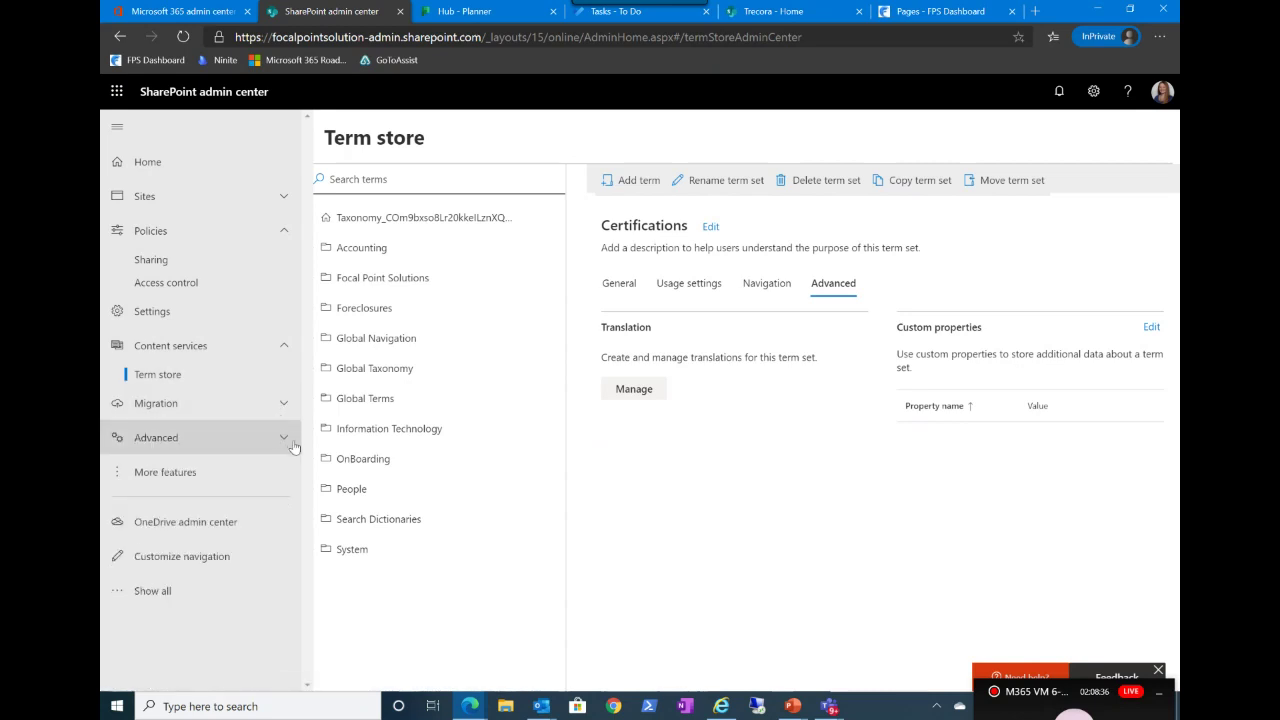
# Step: Expand Advanced, look at the API access page, then go to More features
pyautogui.click(285, 439)
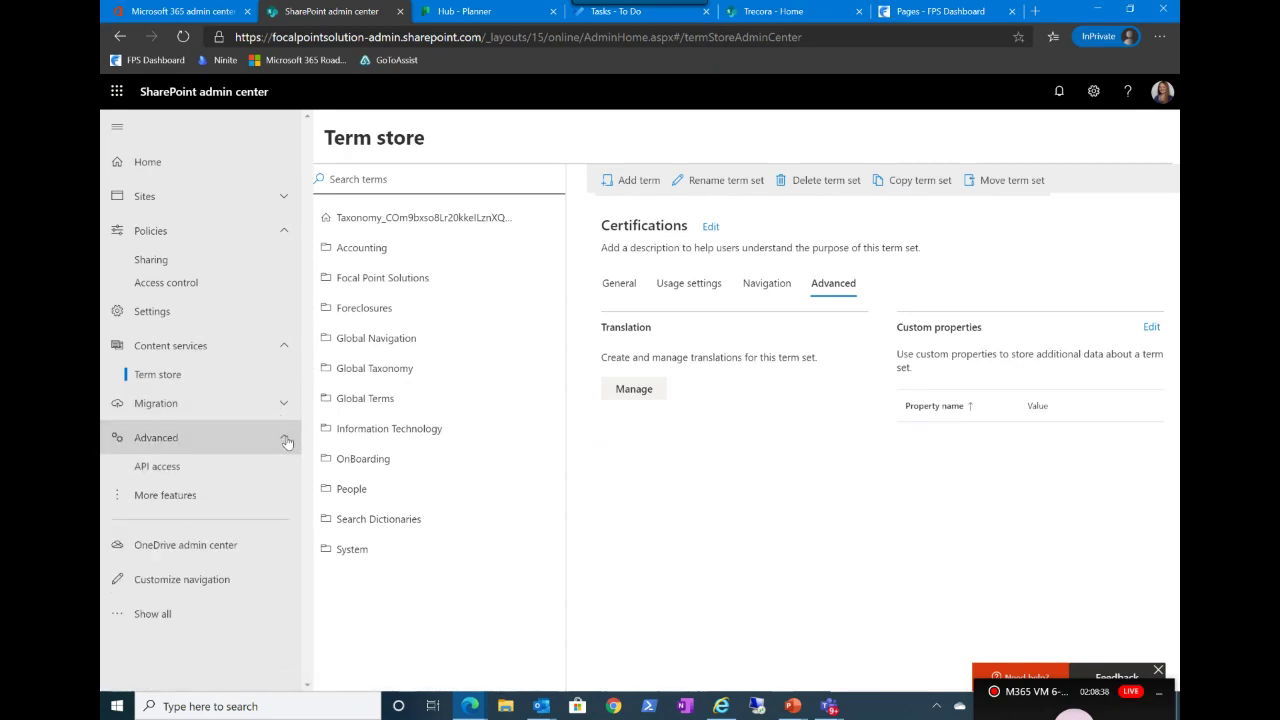
pyautogui.click(214, 469)
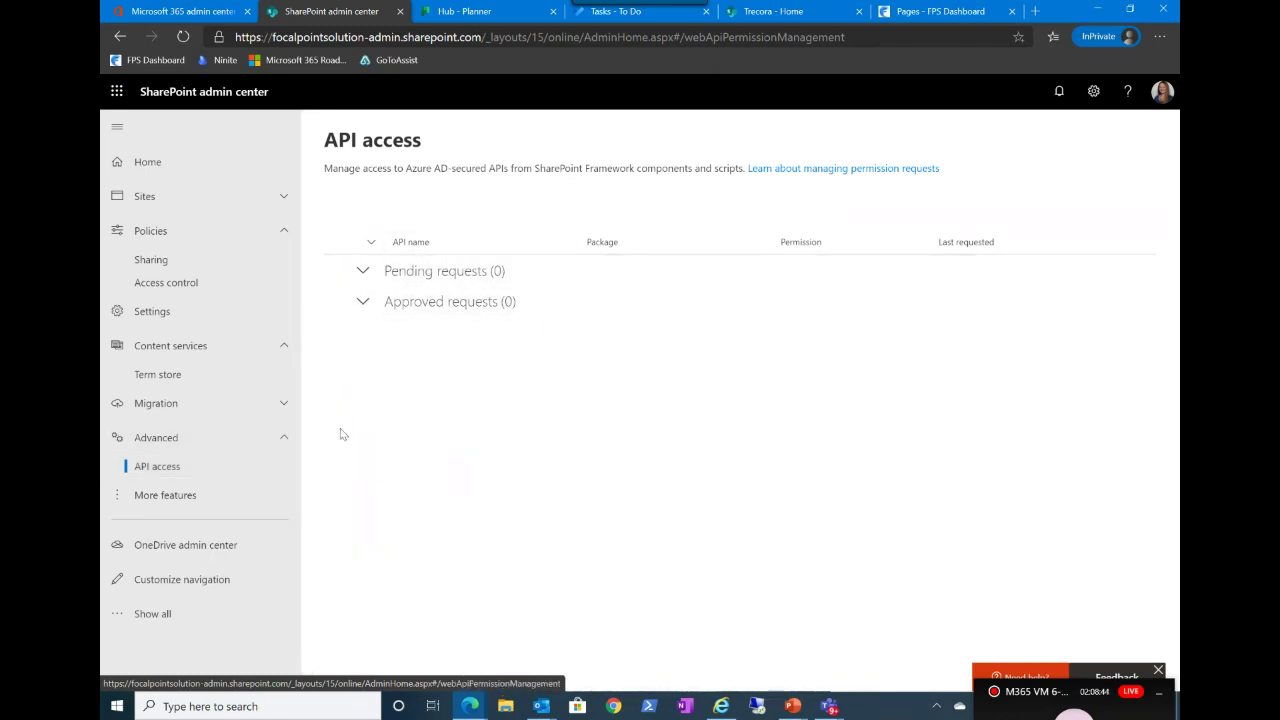
pyautogui.click(205, 497)
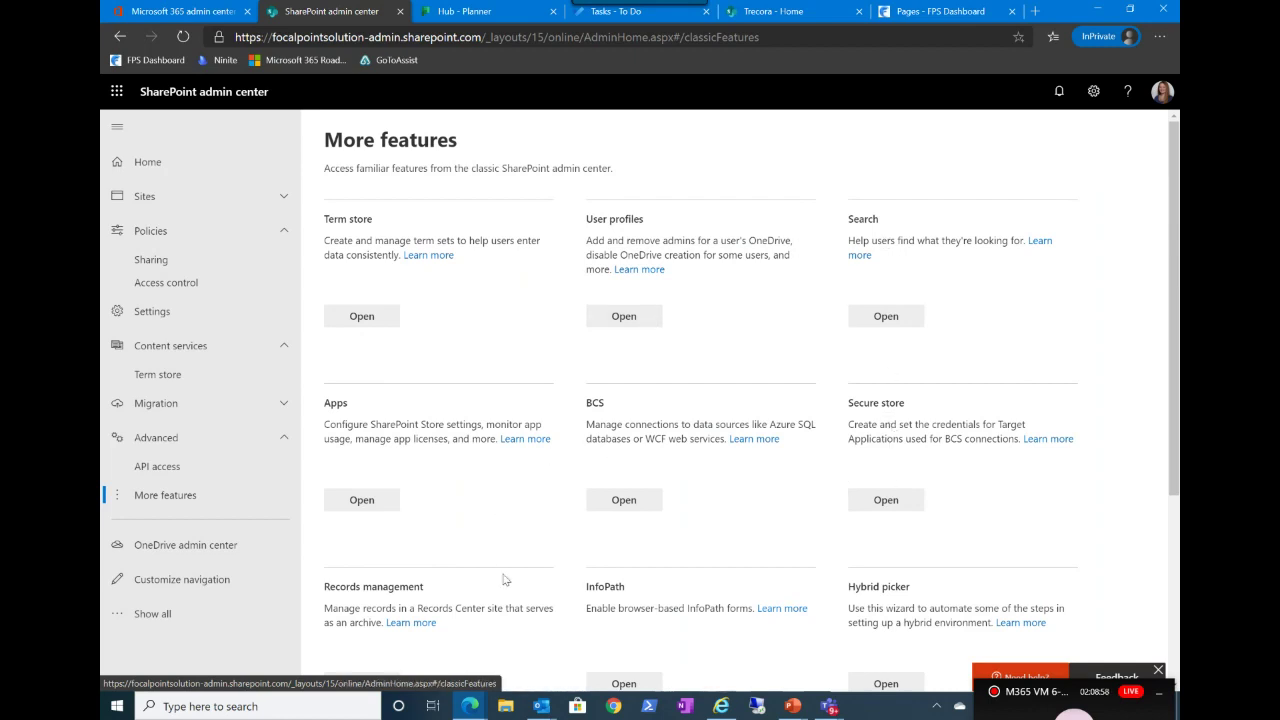
# Step: Open the classic User profiles page (52 profiles, 118 properties) from More features
pyautogui.scroll(-2, 504, 580)
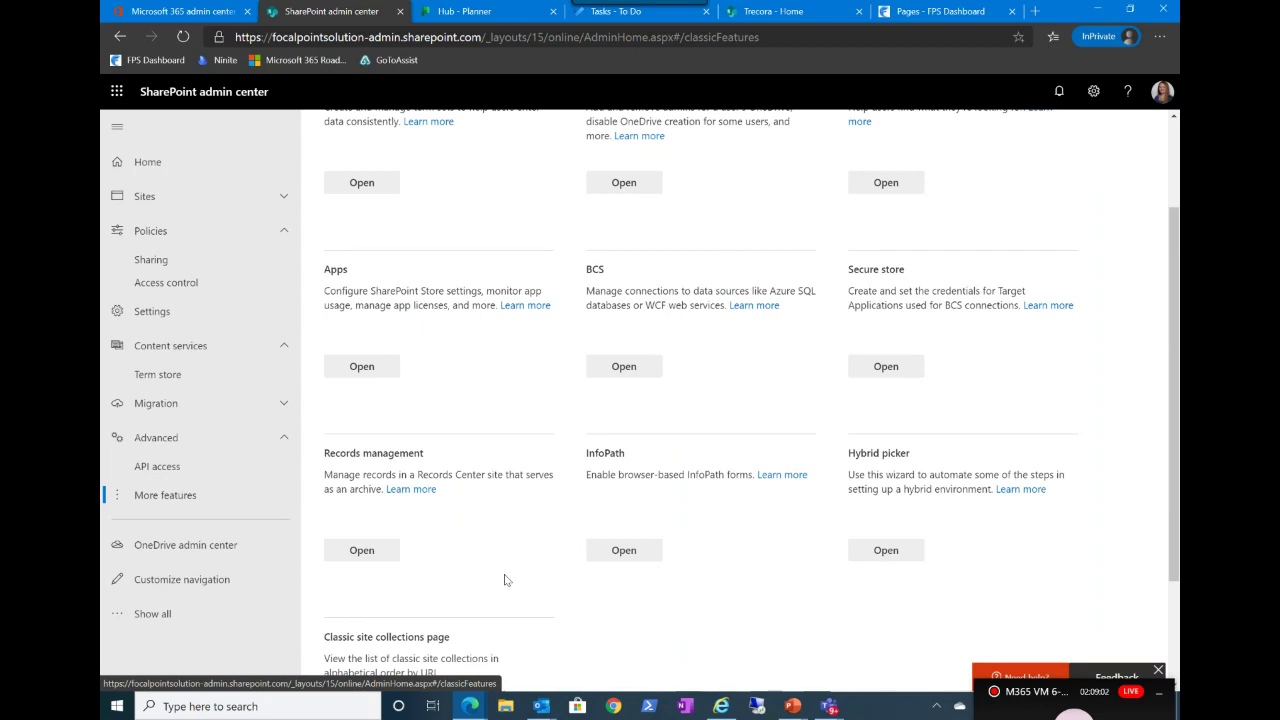
pyautogui.scroll(2, 652, 487)
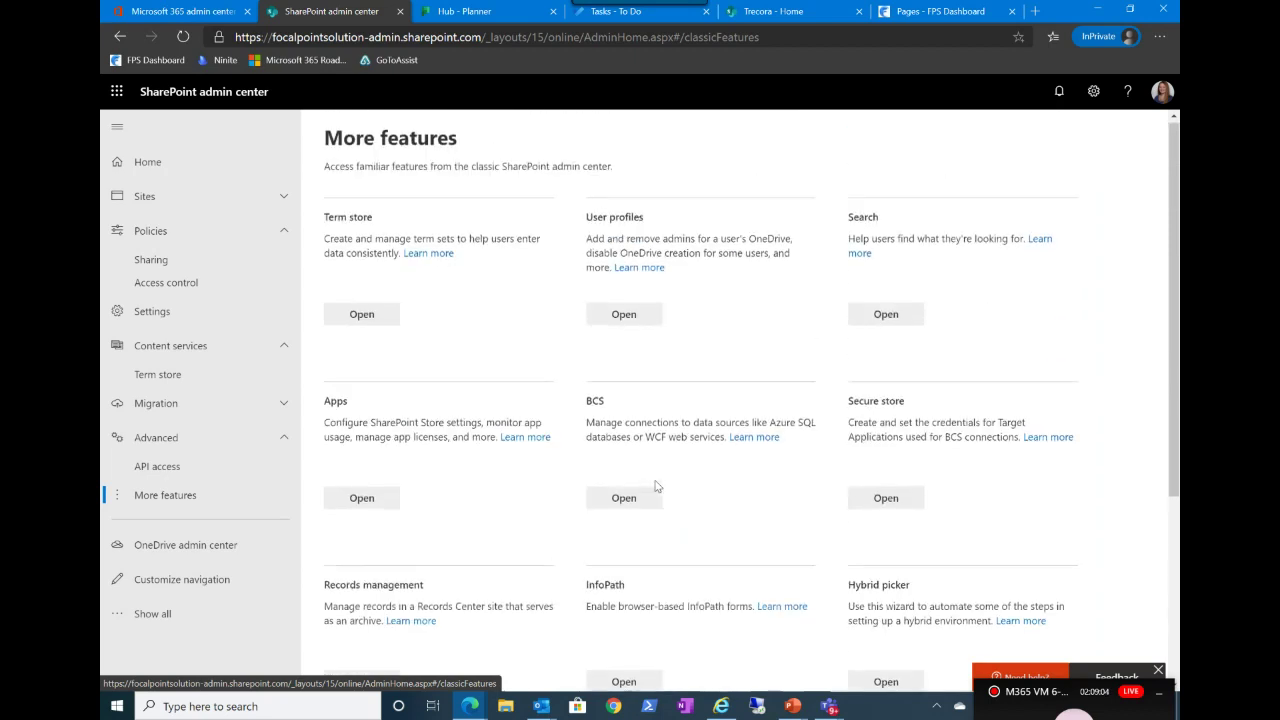
pyautogui.scroll(-2, 656, 487)
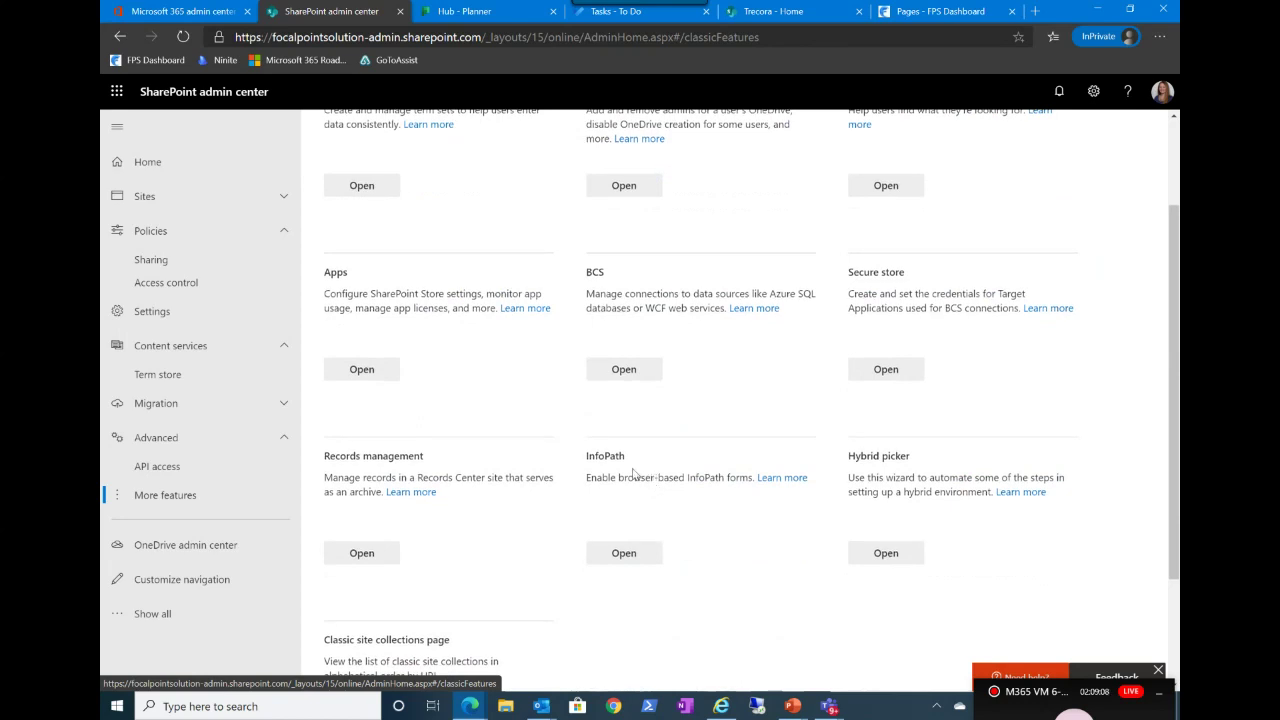
pyautogui.scroll(2, 633, 474)
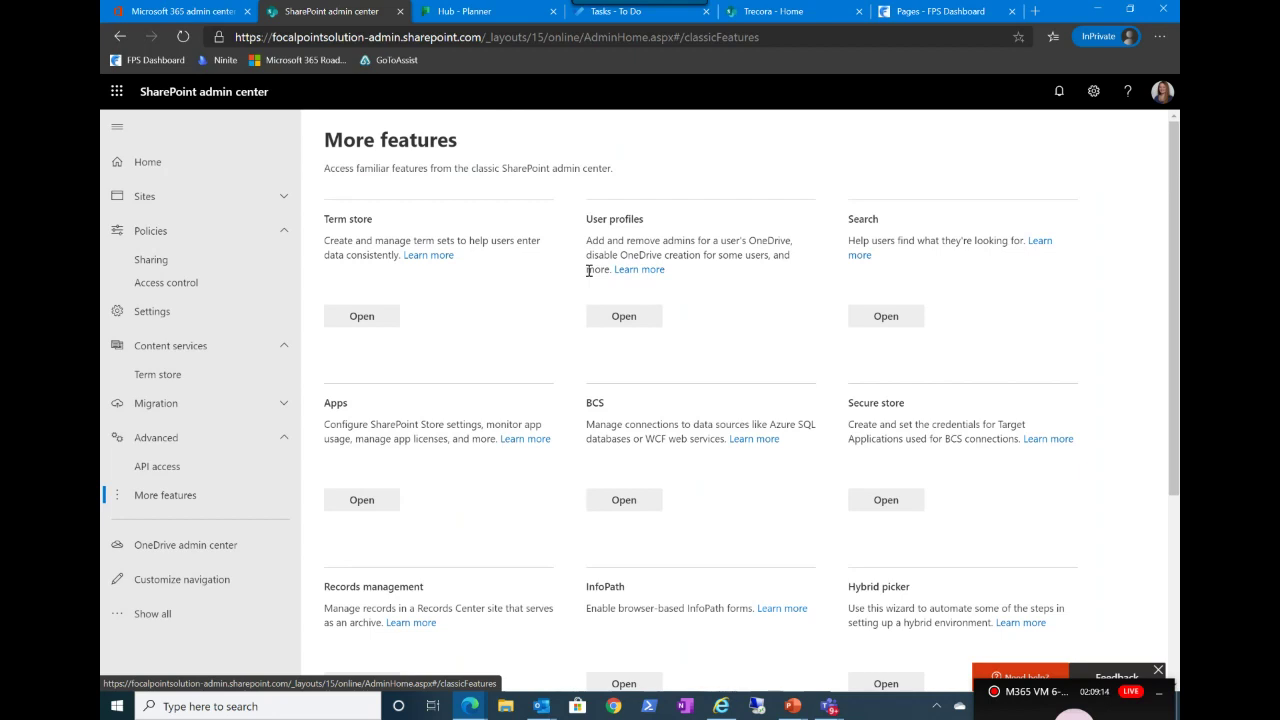
pyautogui.click(628, 317)
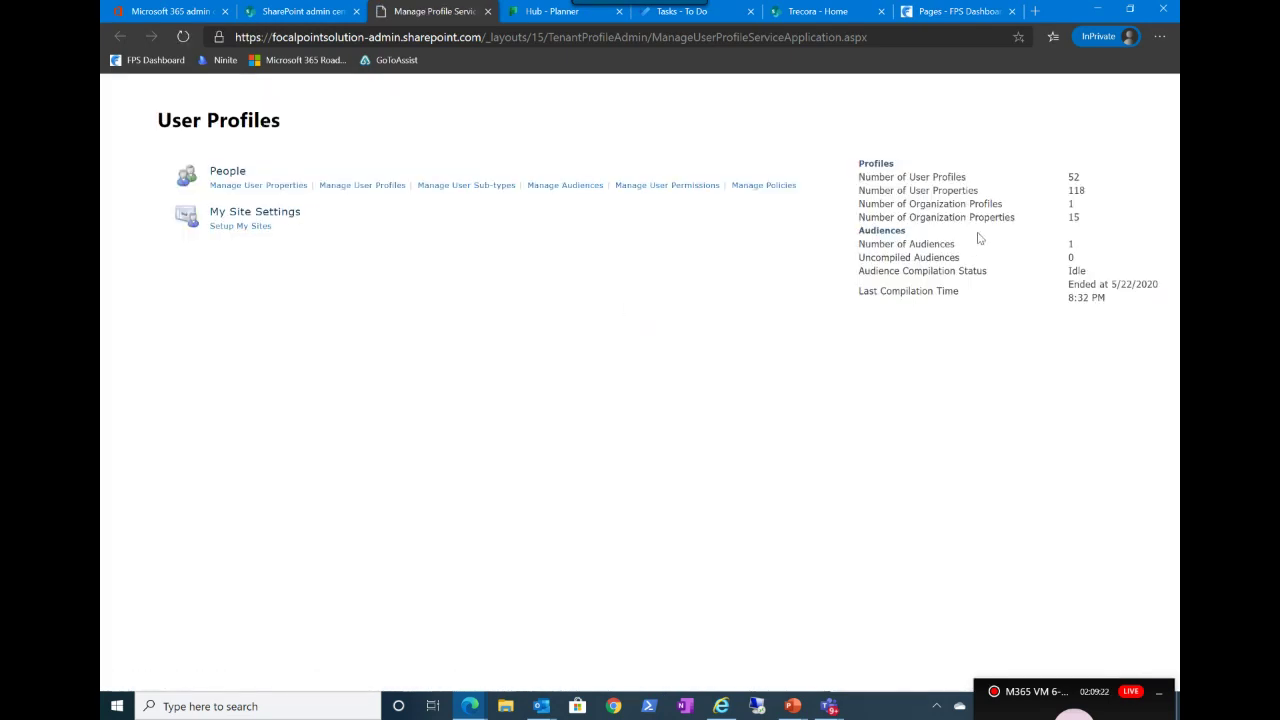
# Step: Switch back to the admin center tab and return to the Home dashboard
pyautogui.click(279, 18)
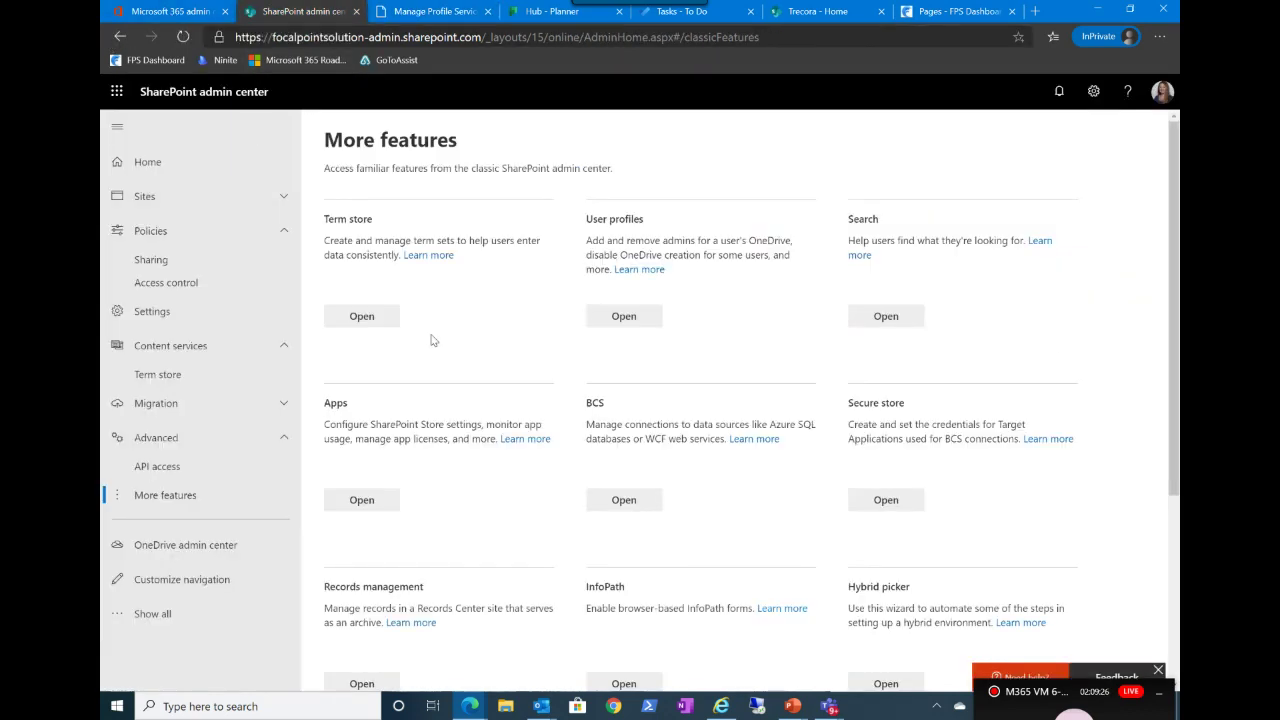
pyautogui.scroll(-2, 432, 340)
pyautogui.scroll(-2, 432, 340)
pyautogui.scroll(4, 430, 338)
pyautogui.click(156, 162)
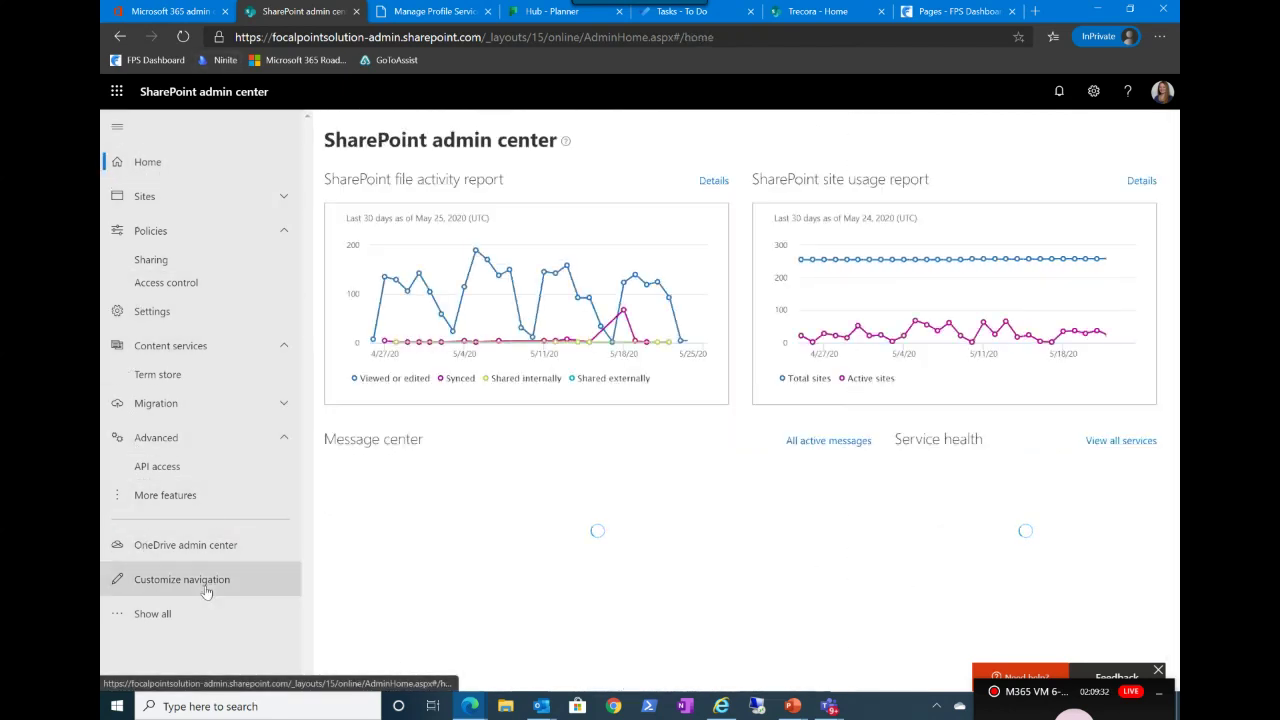
# Step: Go from the Microsoft 365 admin center to the Security admin center, opening Security & Compliance in a new tab
pyautogui.click(150, 618)
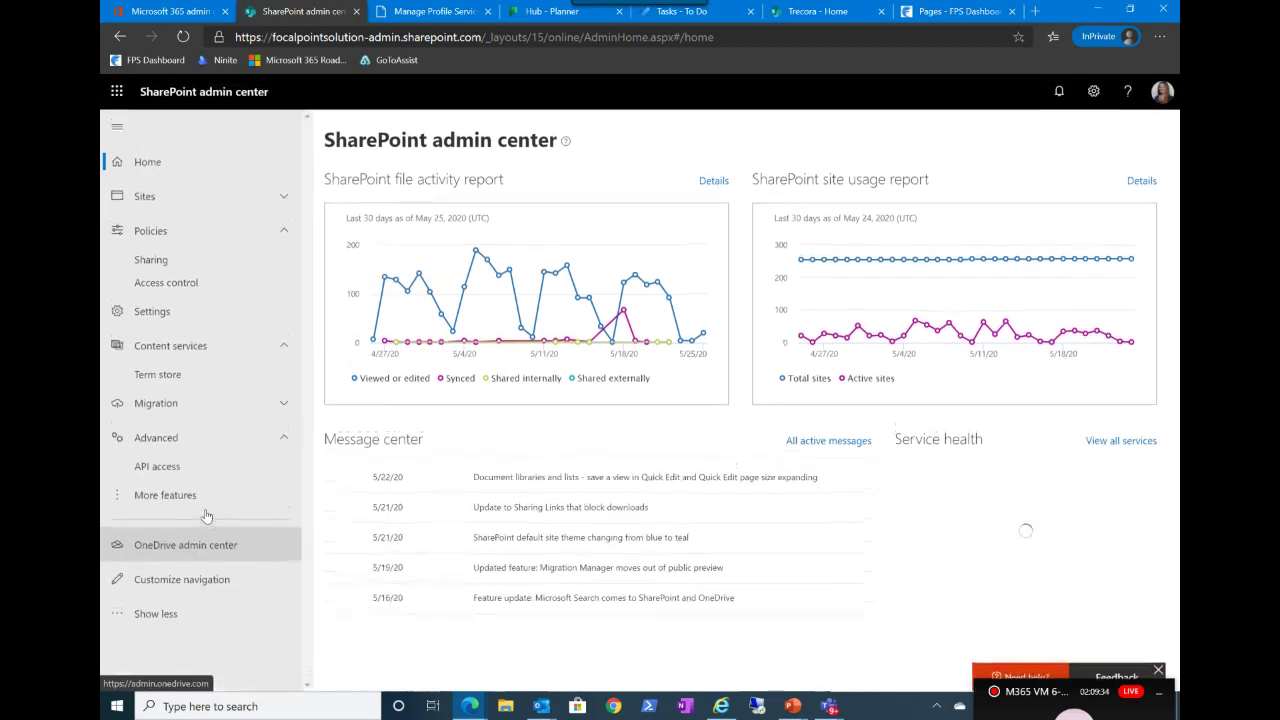
pyautogui.click(117, 91)
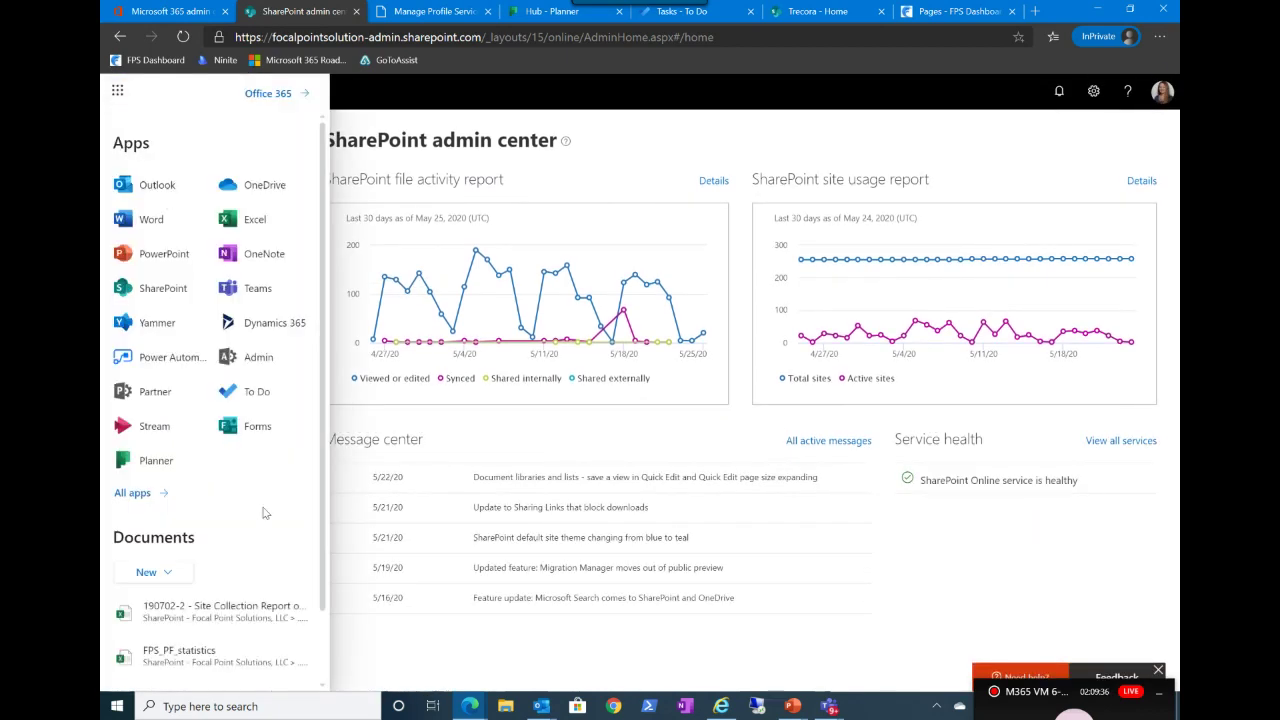
pyautogui.click(242, 358)
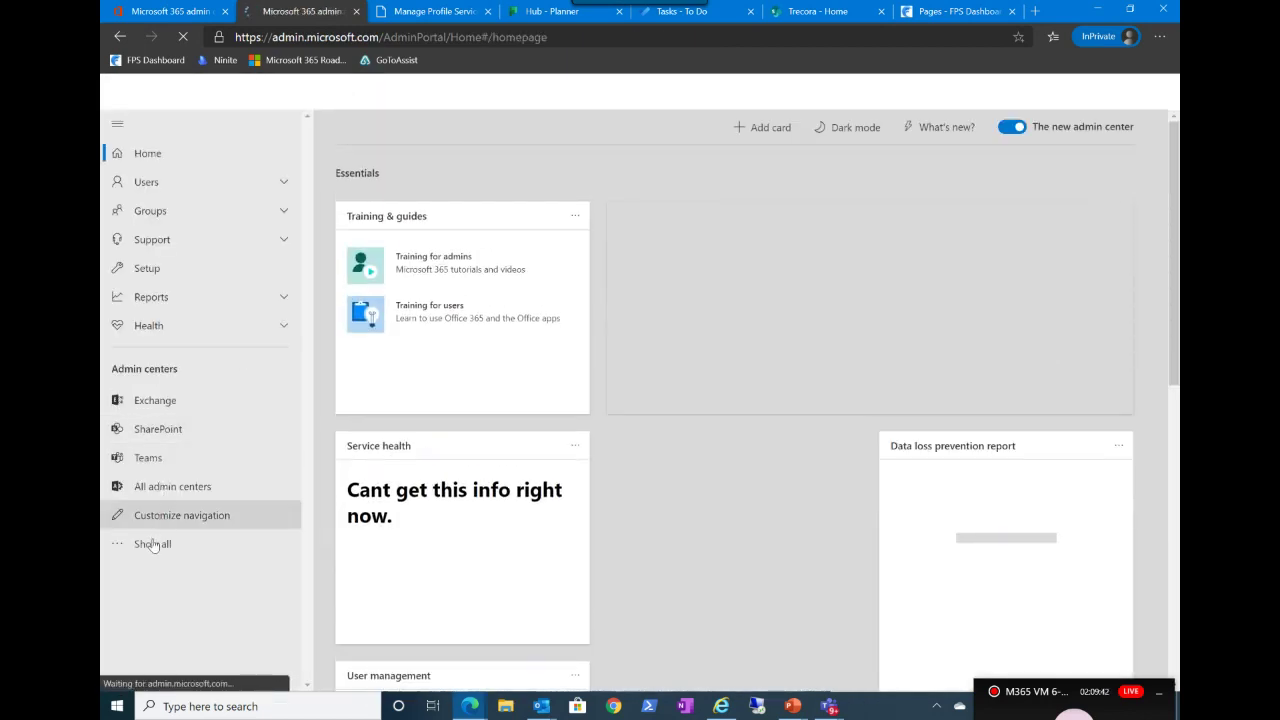
pyautogui.click(153, 544)
pyautogui.scroll(-1, 145, 480)
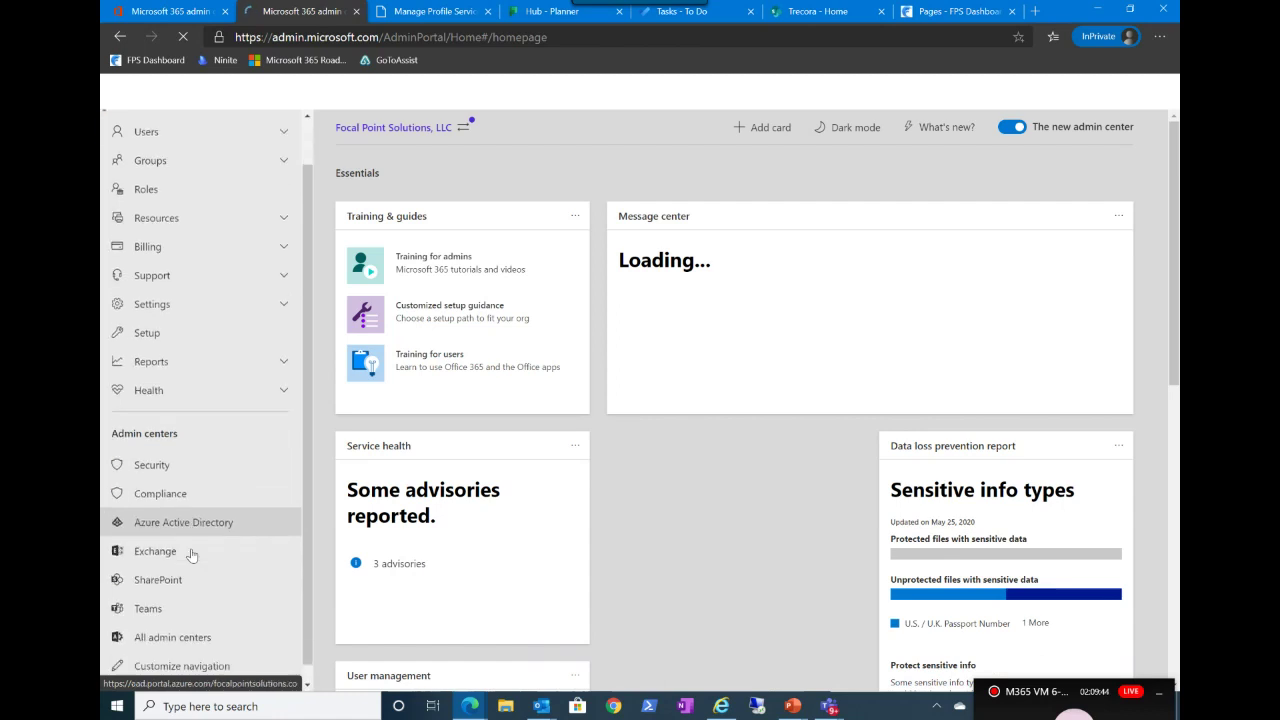
pyautogui.click(144, 451)
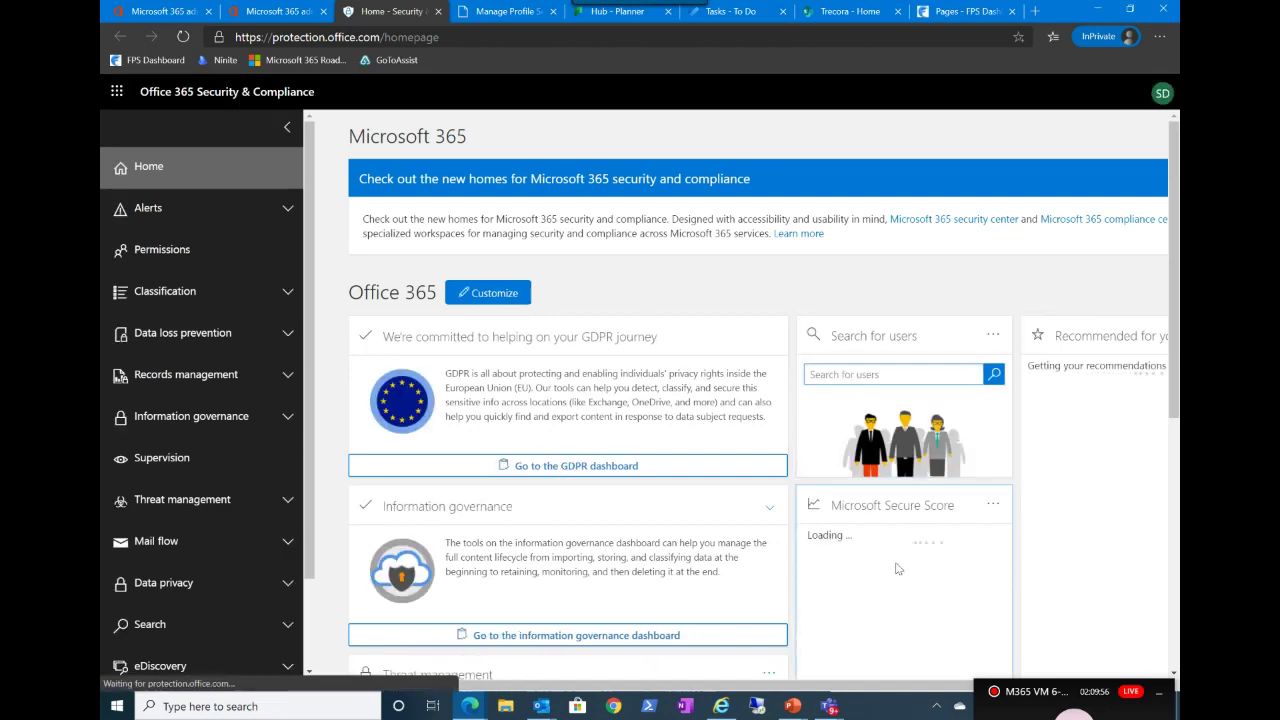
pyautogui.scroll(-1, 894, 566)
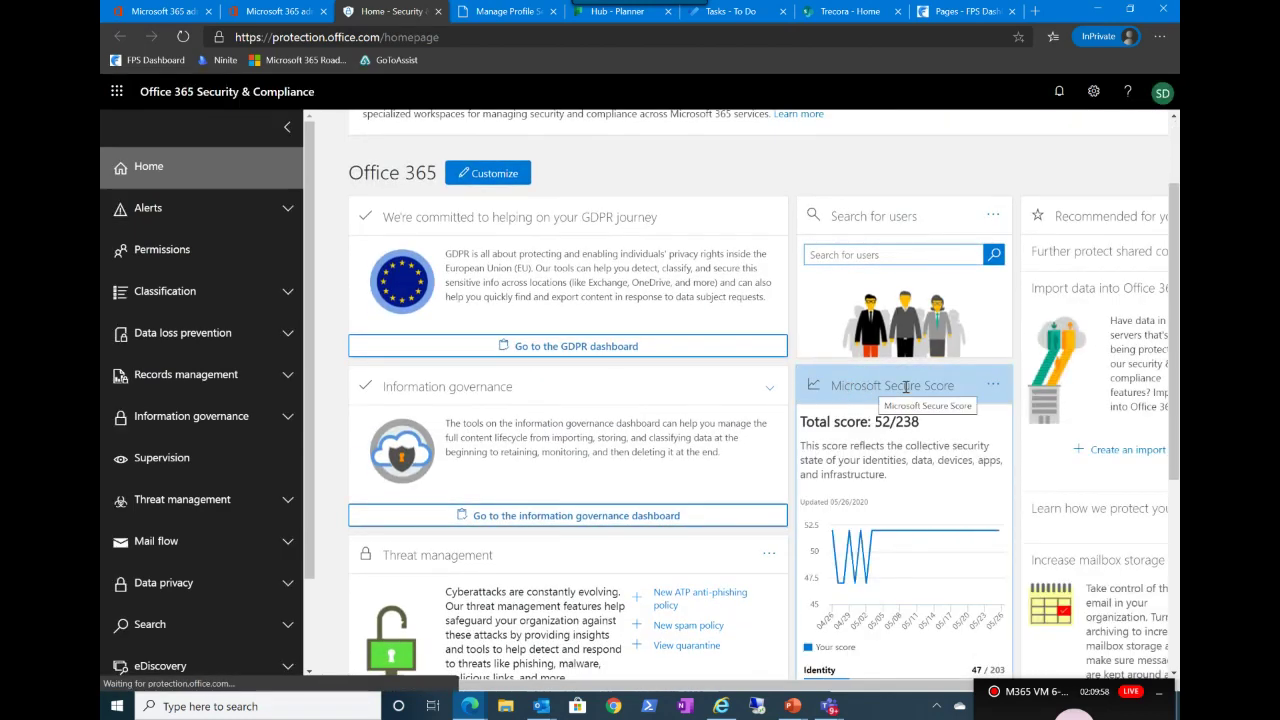
pyautogui.scroll(-1, 916, 397)
pyautogui.scroll(-1, 916, 397)
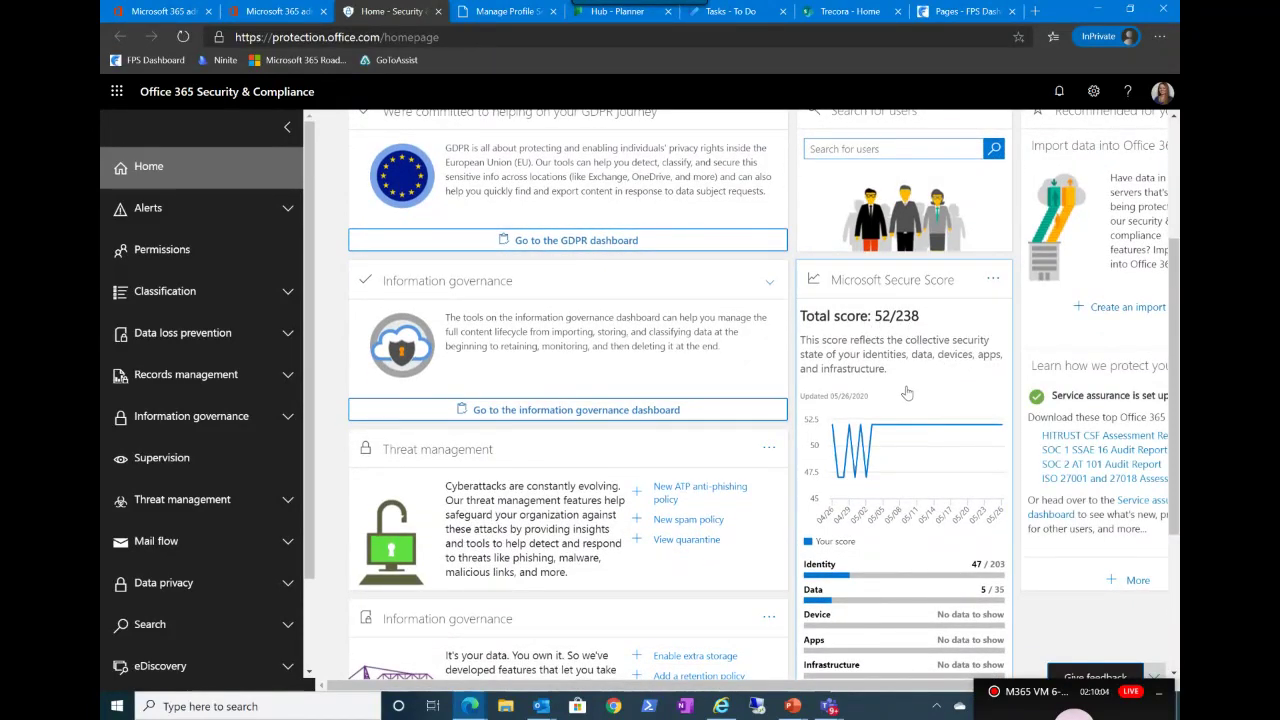
pyautogui.scroll(-1, 907, 393)
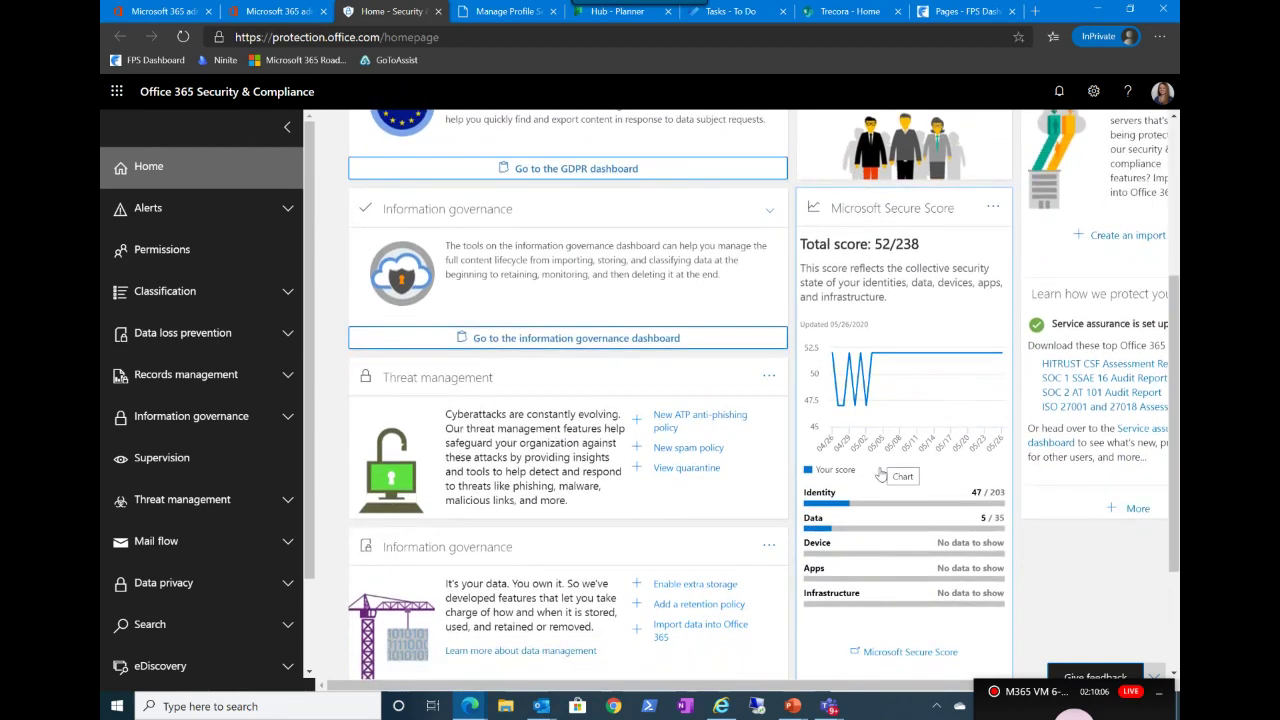
pyautogui.moveTo(836, 500)
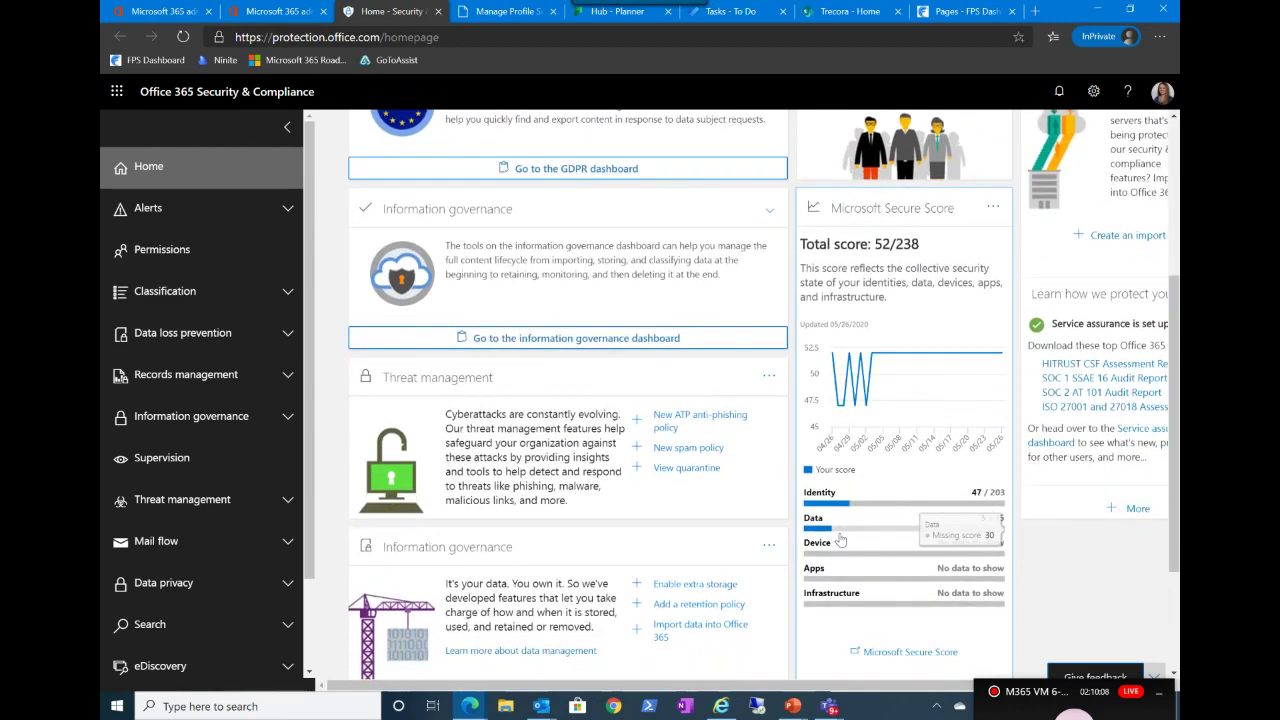
pyautogui.moveTo(843, 600)
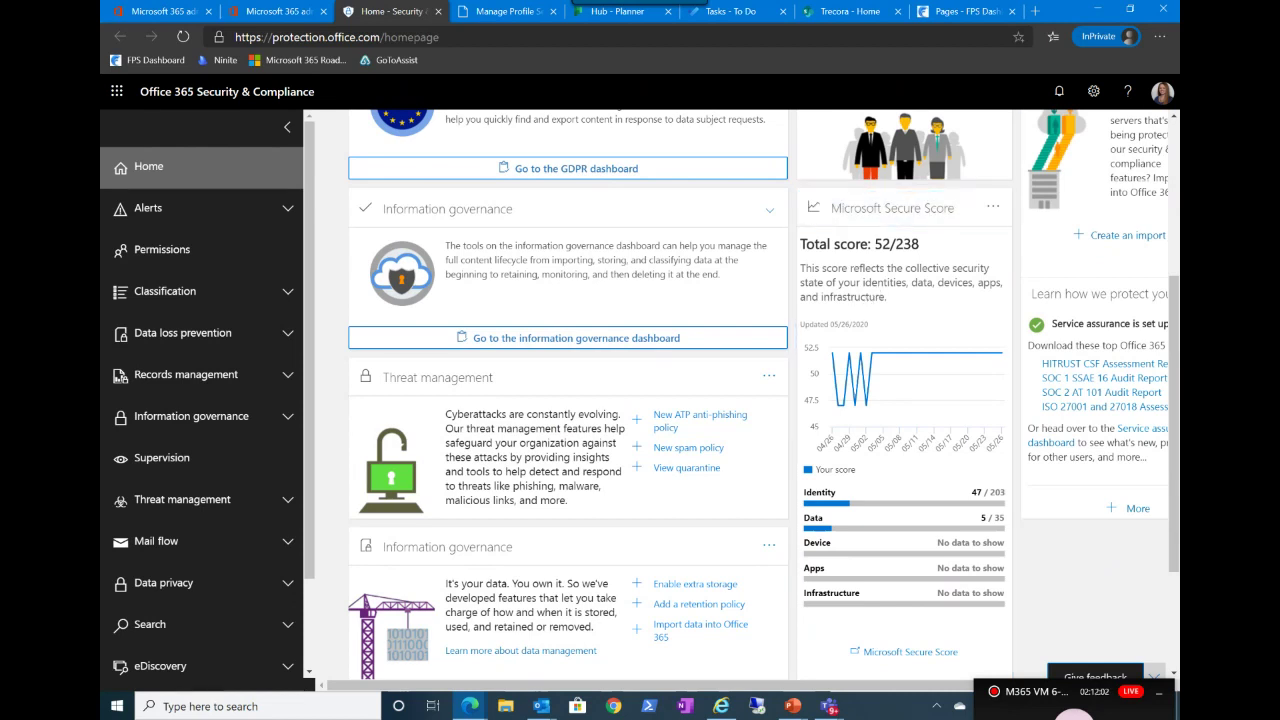
# Step: Glance at the FPS Dashboard site settings, then show PowerPoint's final THANK YOU slide 9
pyautogui.click(953, 20)
pyautogui.click(1009, 93)
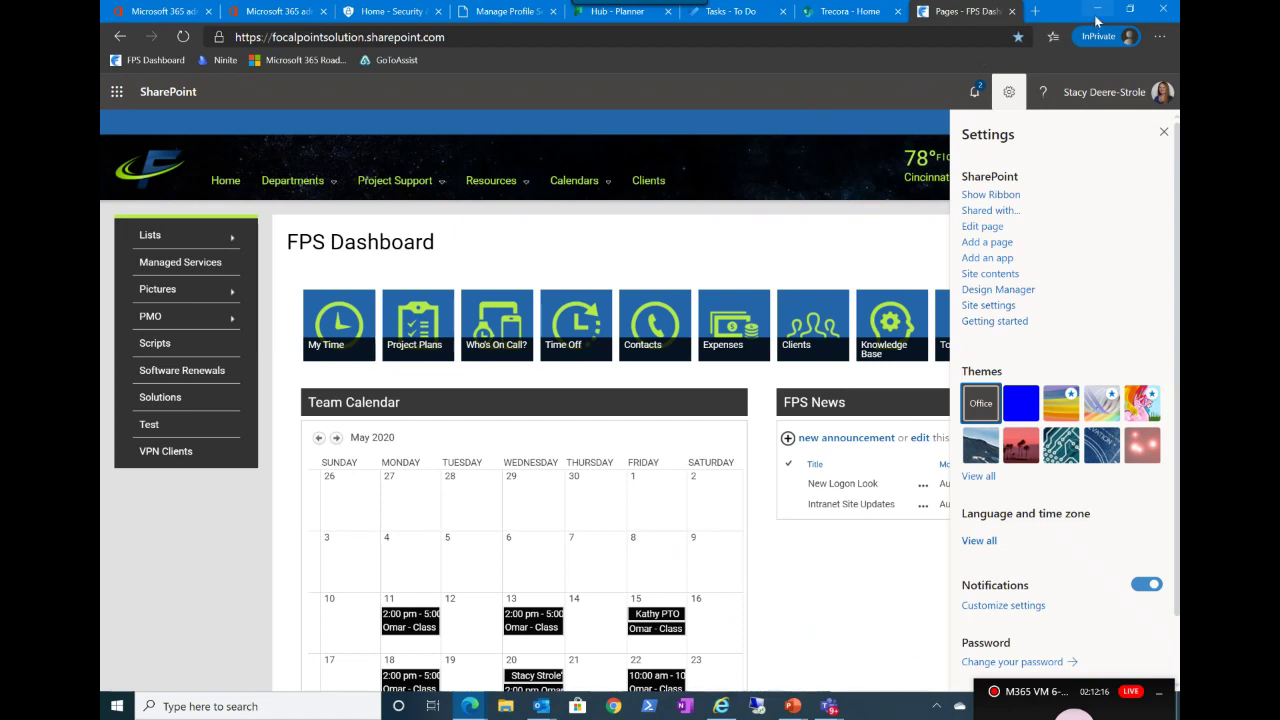
pyautogui.click(292, 12)
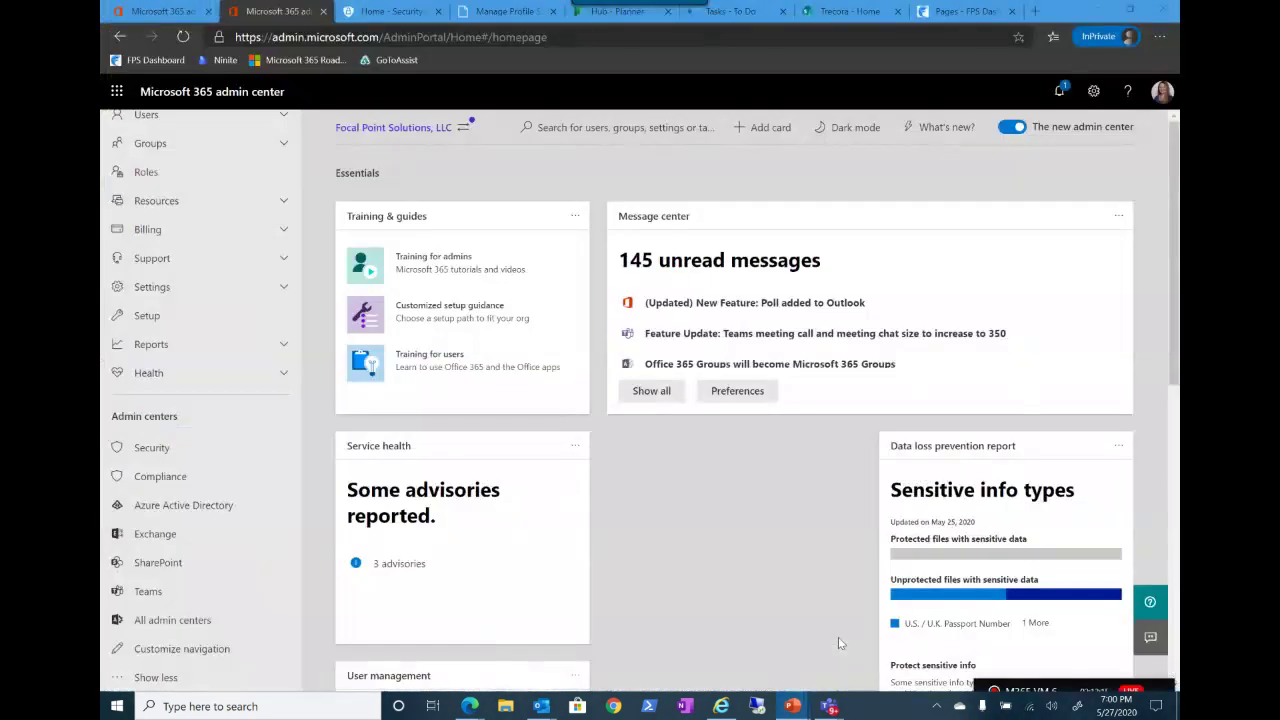
pyautogui.hotkey('alt', 'Tab')
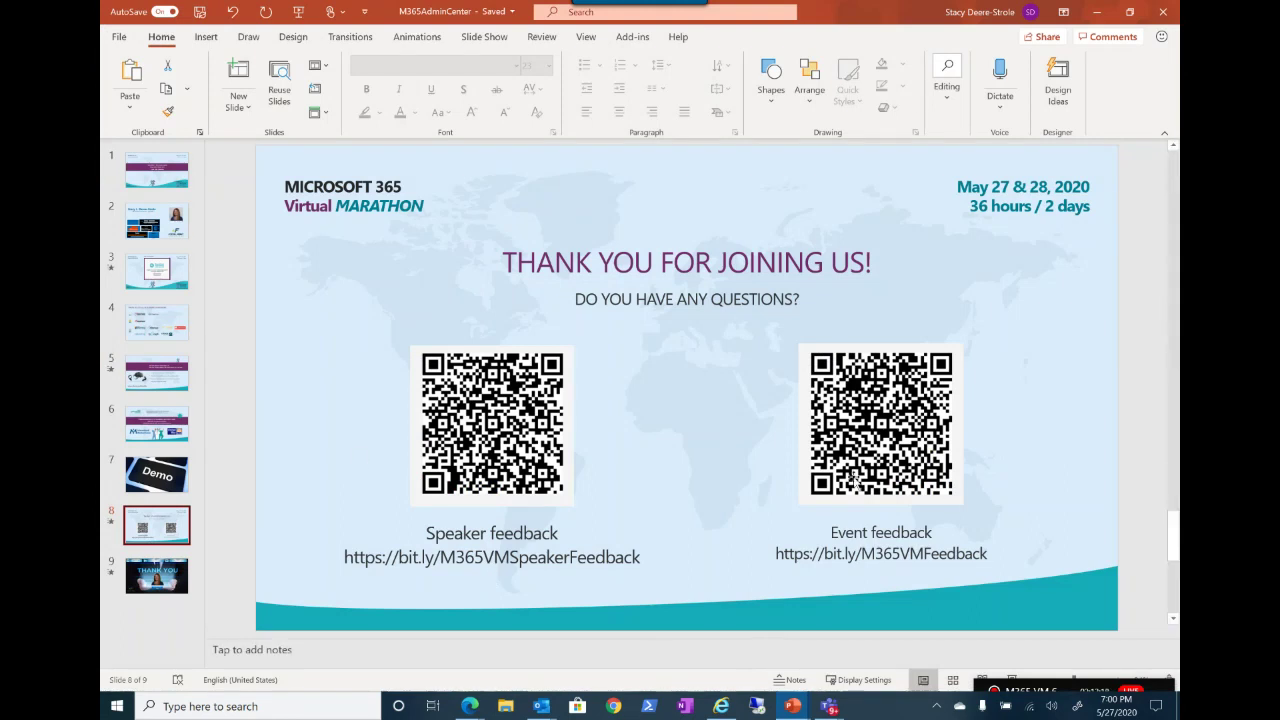
pyautogui.click(157, 576)
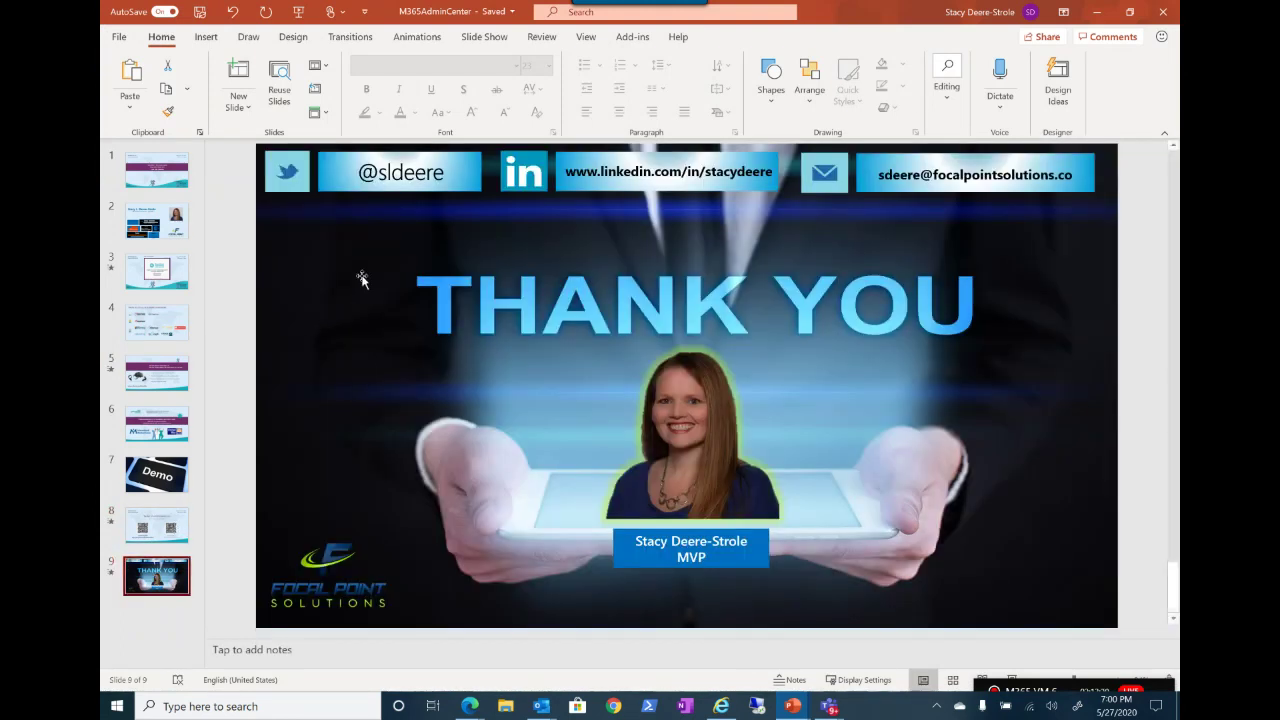